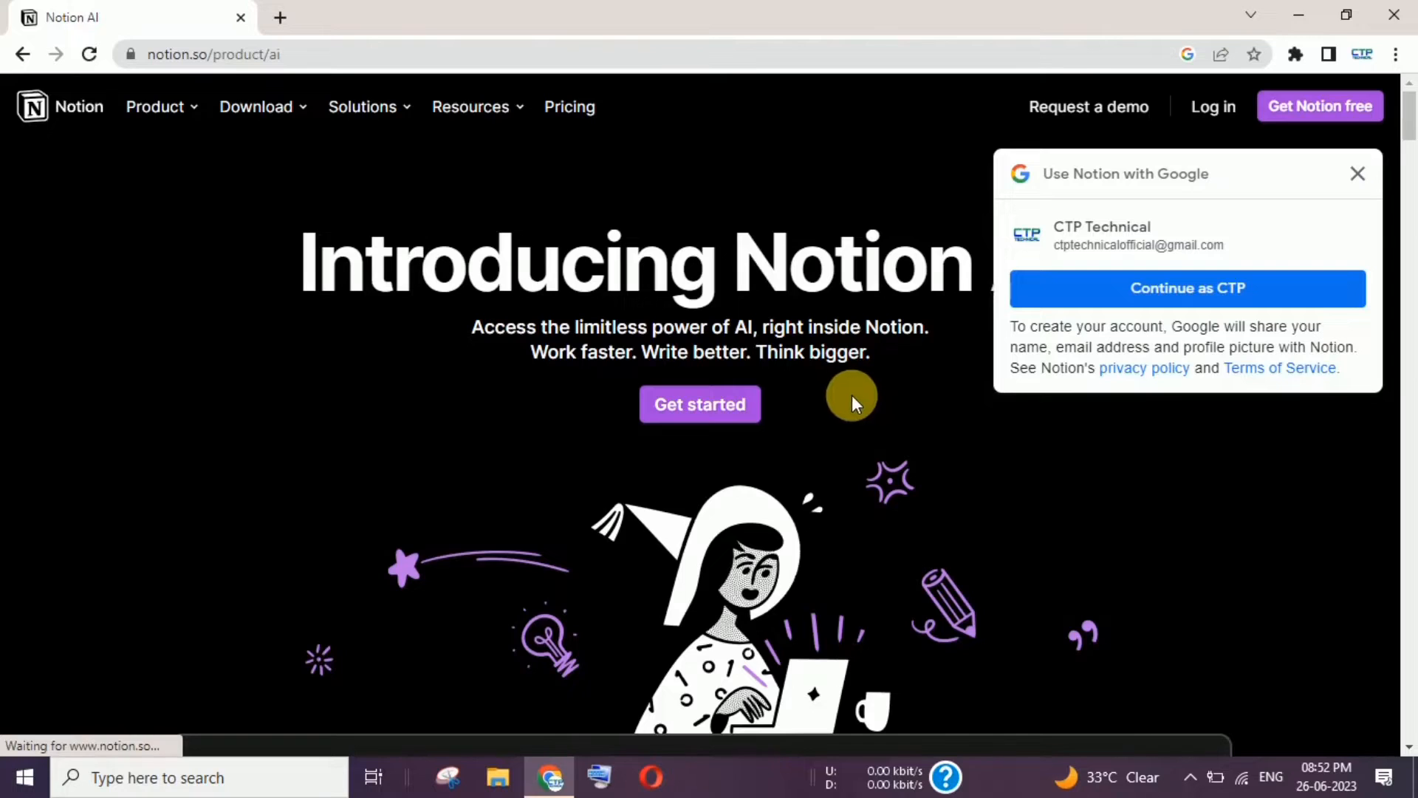
# Sign up for Notion with the Google account, choose the personal use plan and accept the starter templates
pyautogui.click(708, 404)
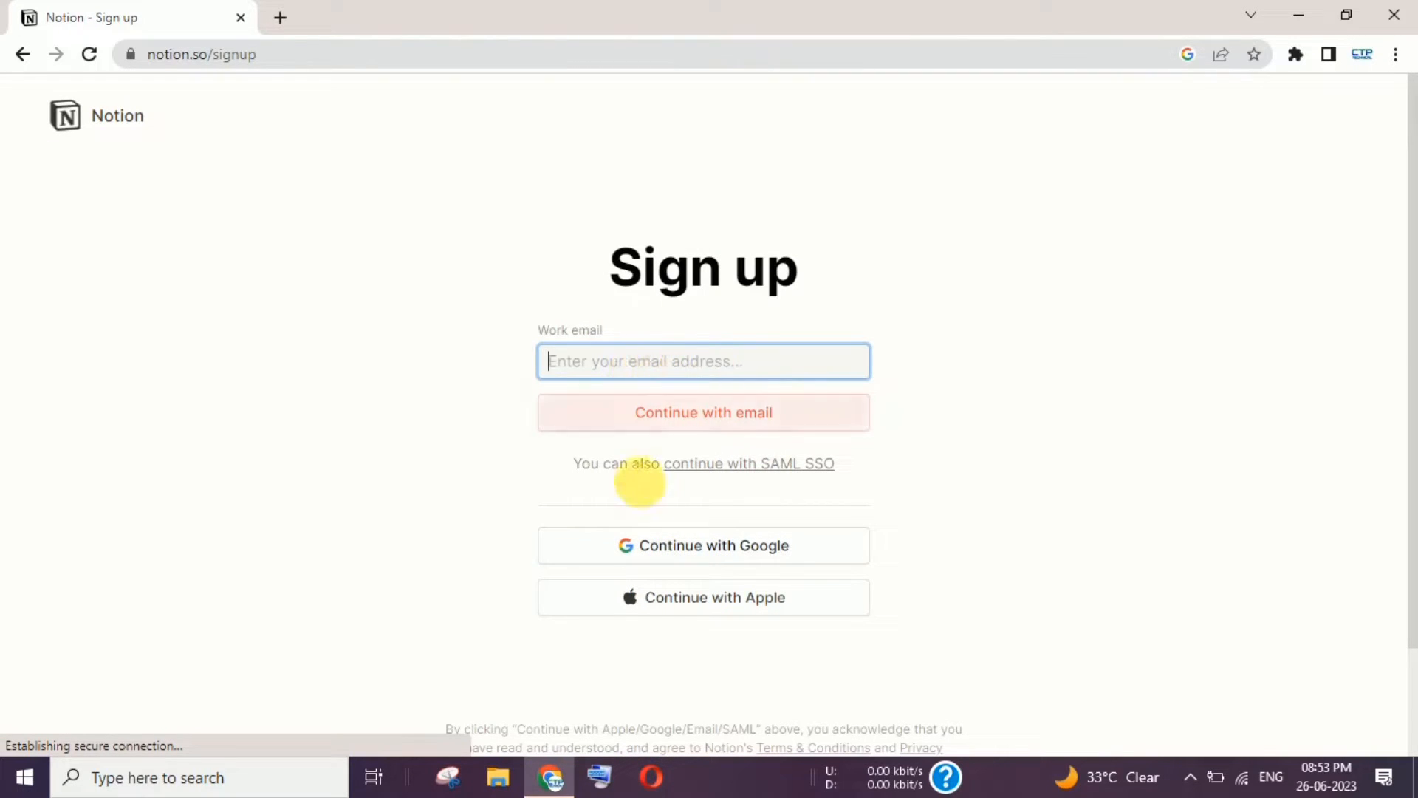
pyautogui.click(672, 544)
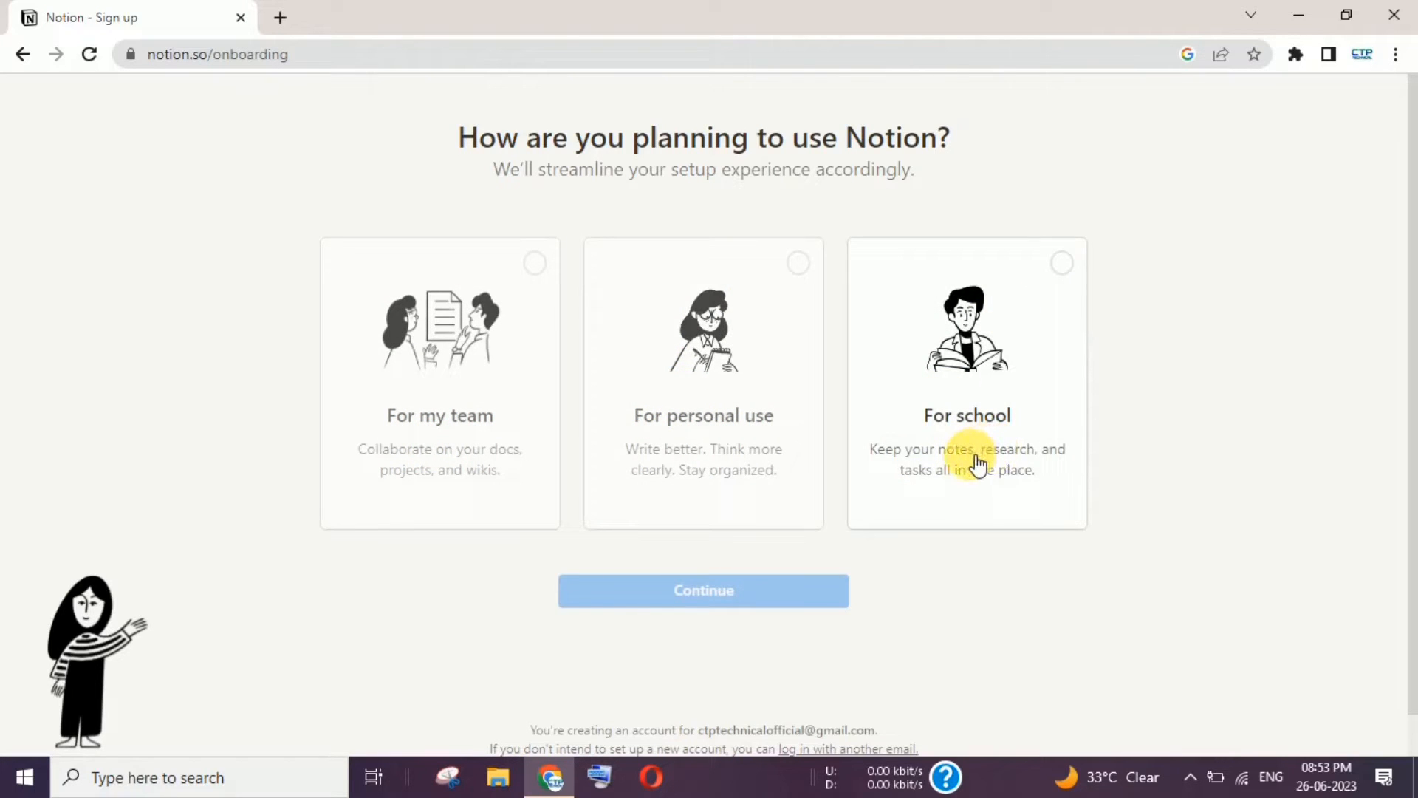
pyautogui.click(750, 443)
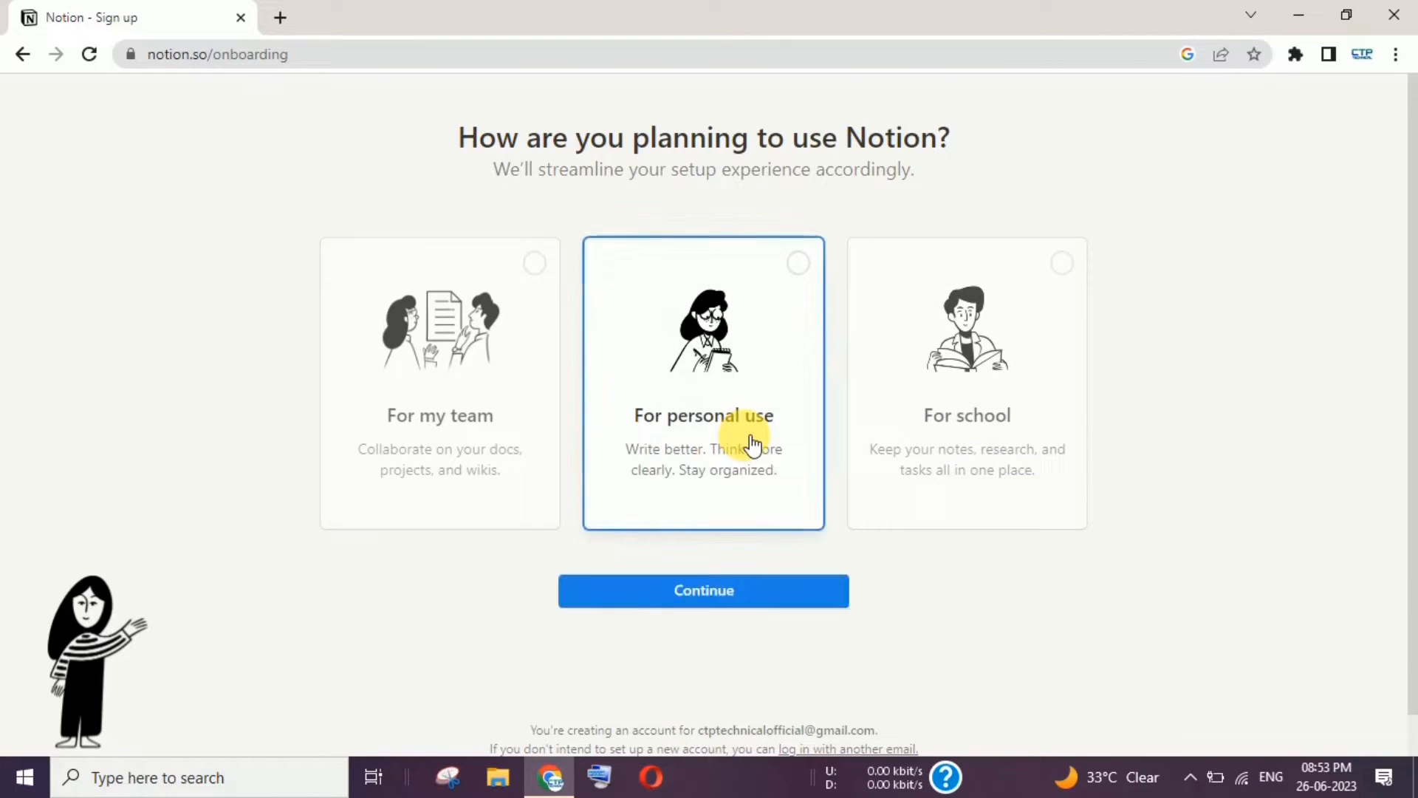
pyautogui.click(709, 583)
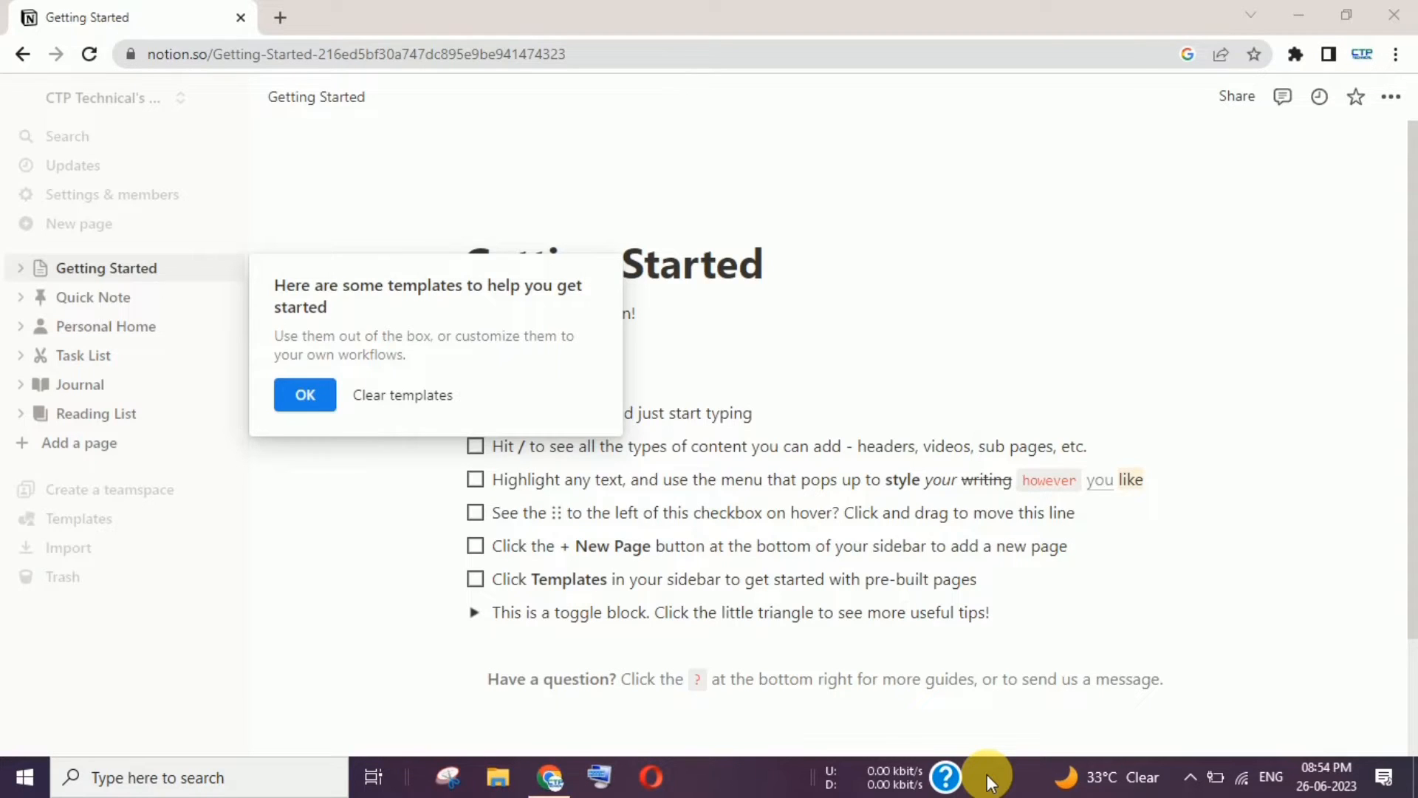
pyautogui.click(306, 397)
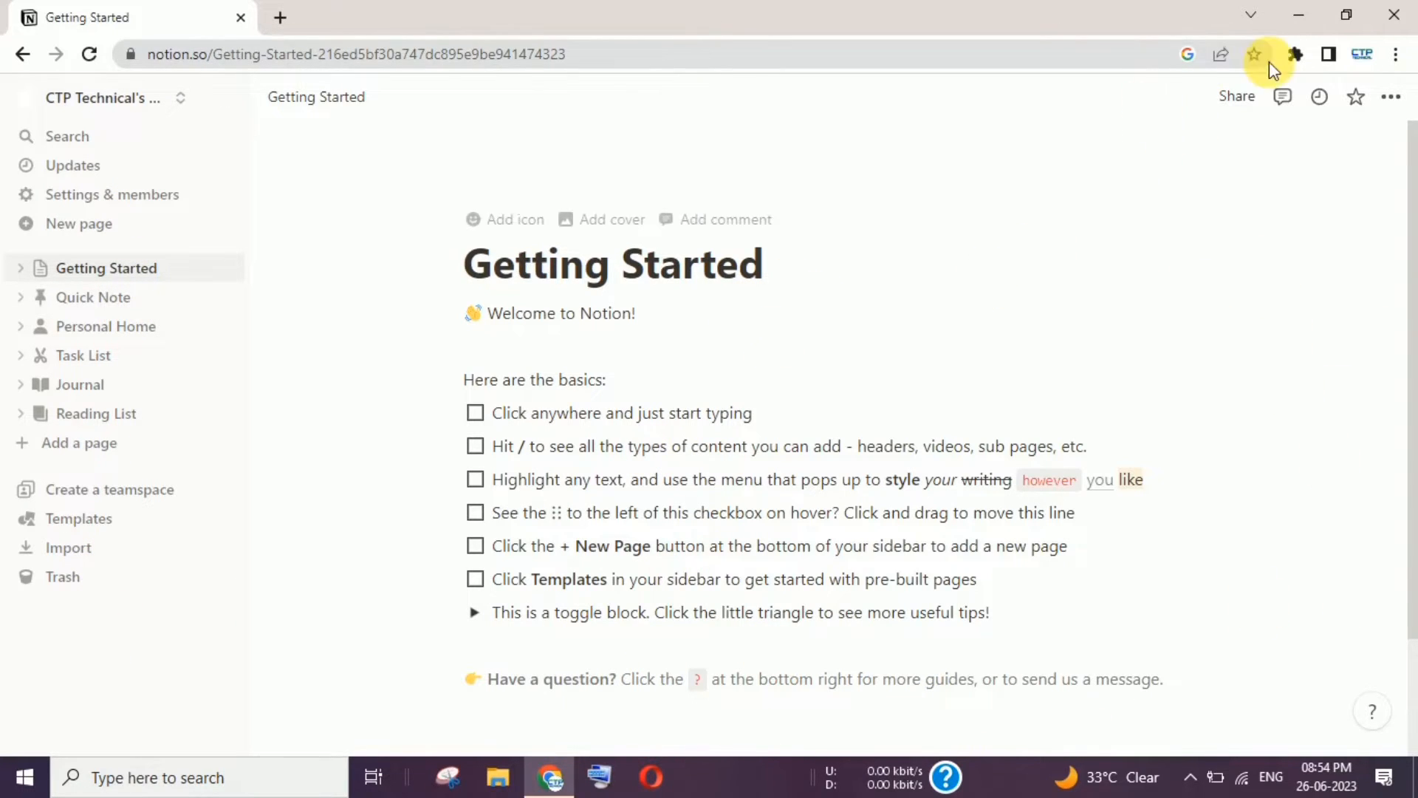
# View the workspace search and copy the invite link from the workspace's member settings
pyautogui.click(135, 148)
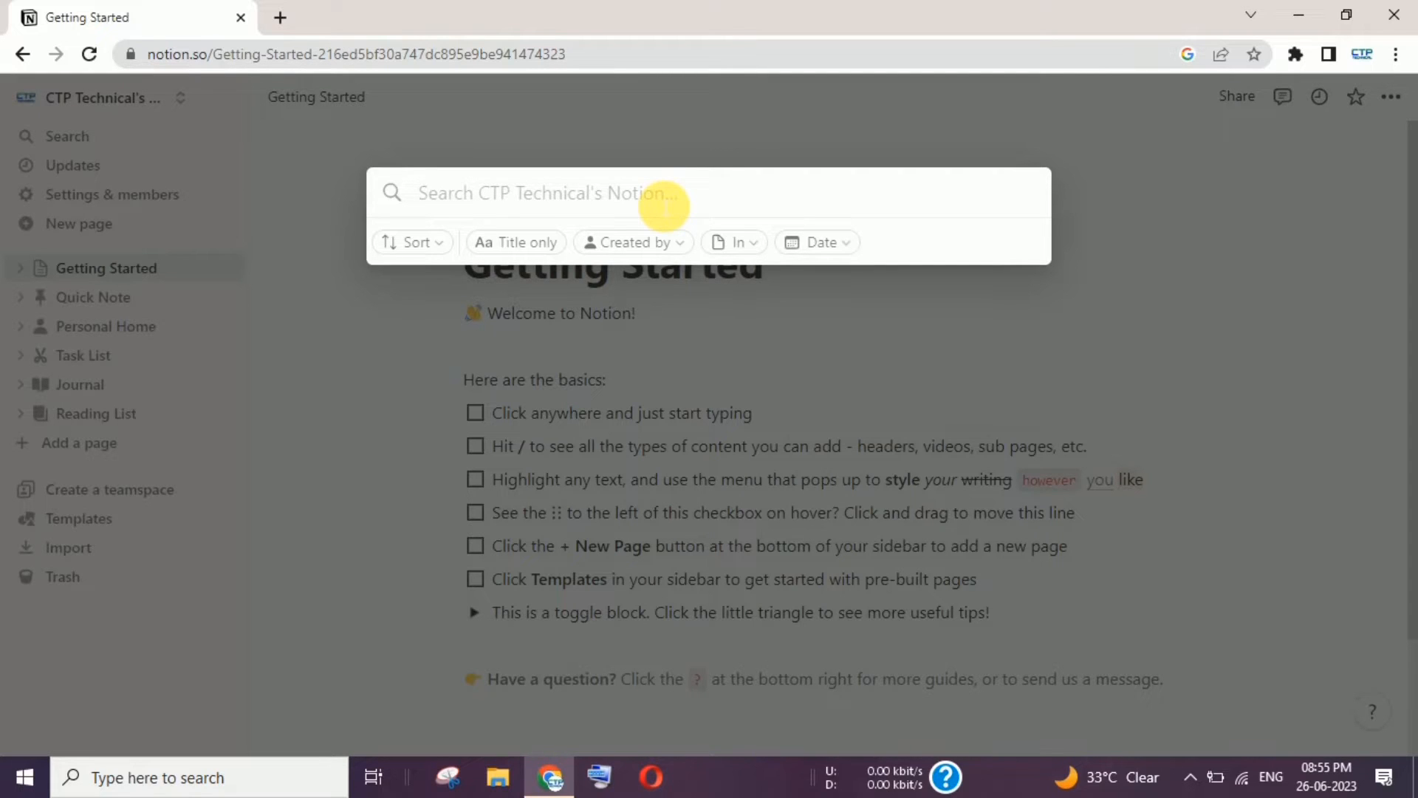
pyautogui.click(435, 374)
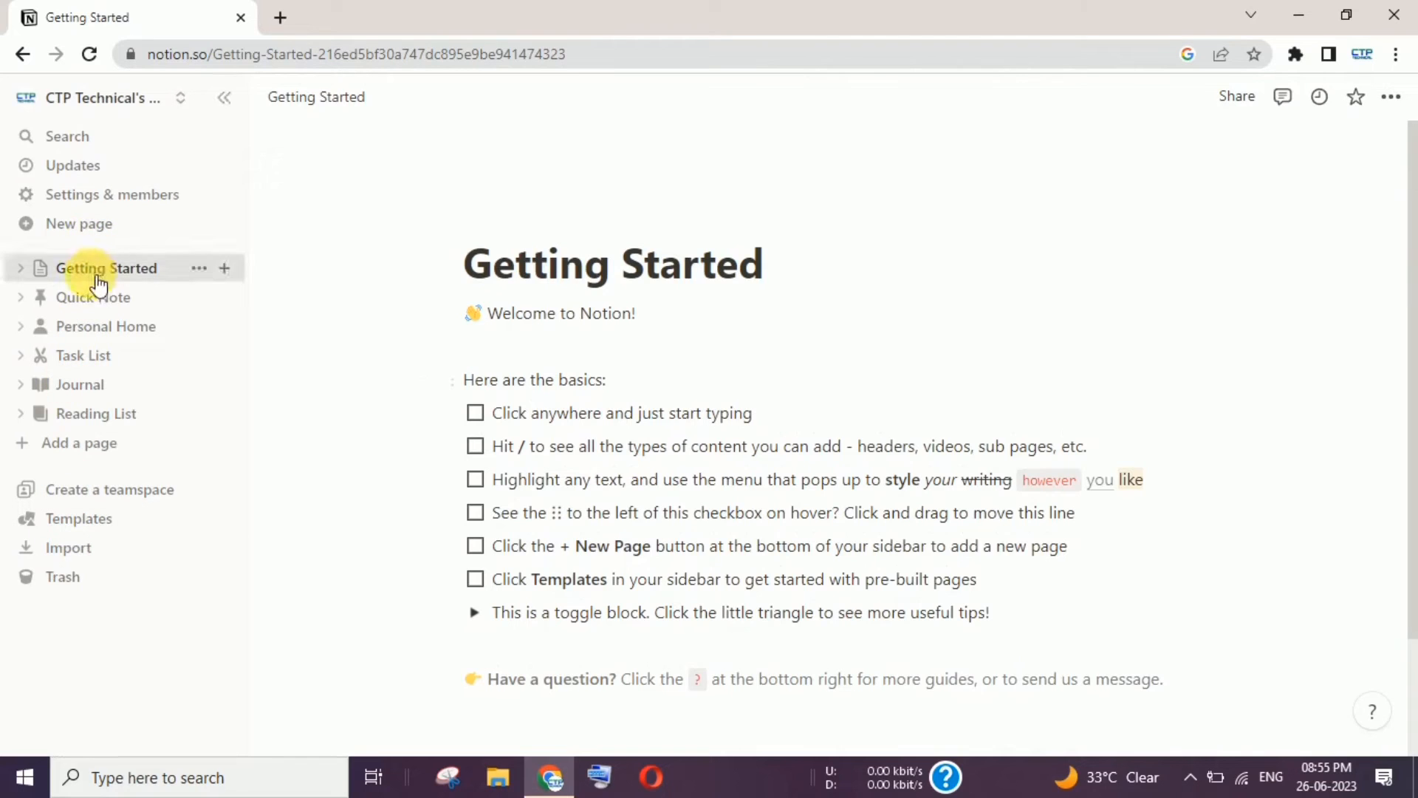
pyautogui.click(136, 204)
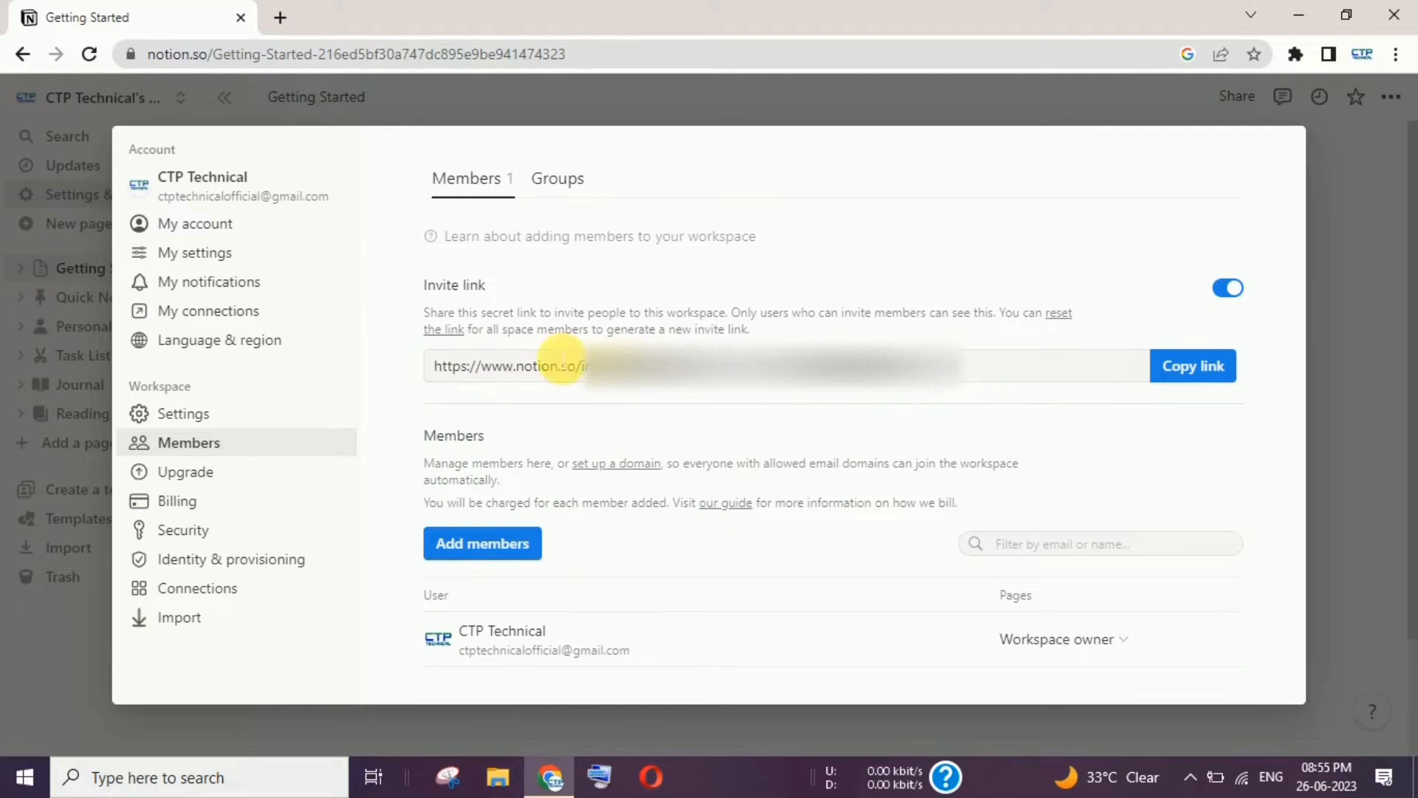
pyautogui.click(1214, 377)
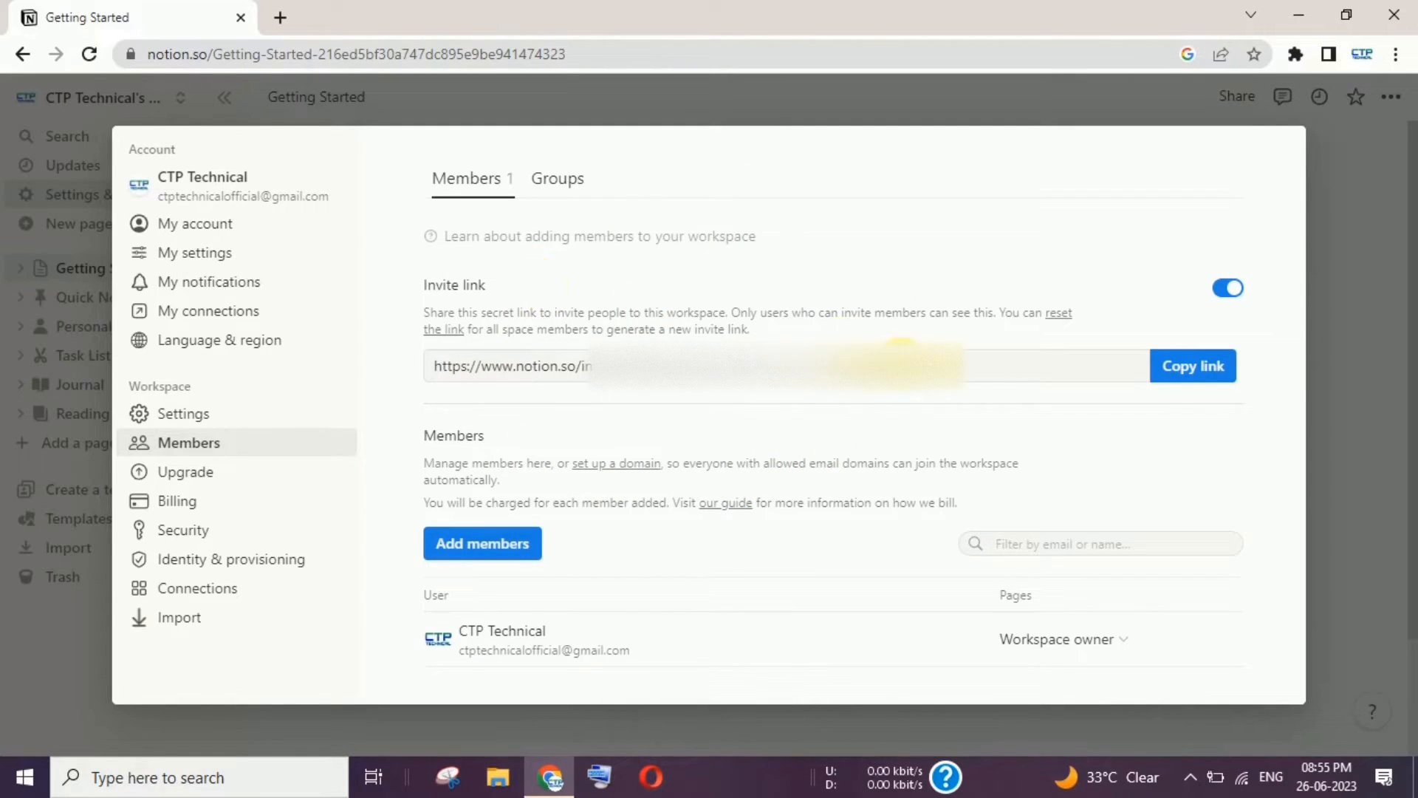
# Review the role options offered when adding new members to the workspace, without sending an invitation
pyautogui.click(499, 549)
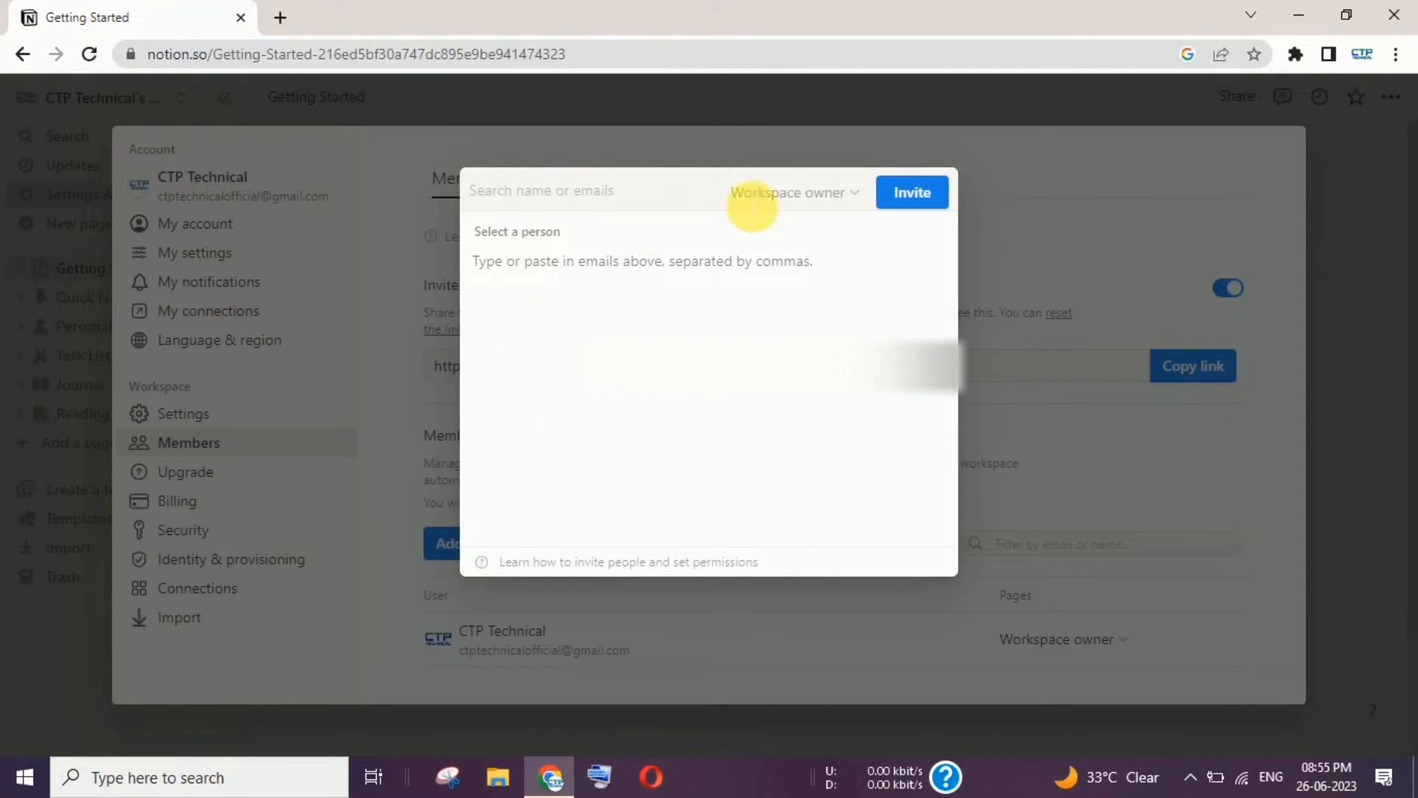
pyautogui.click(831, 201)
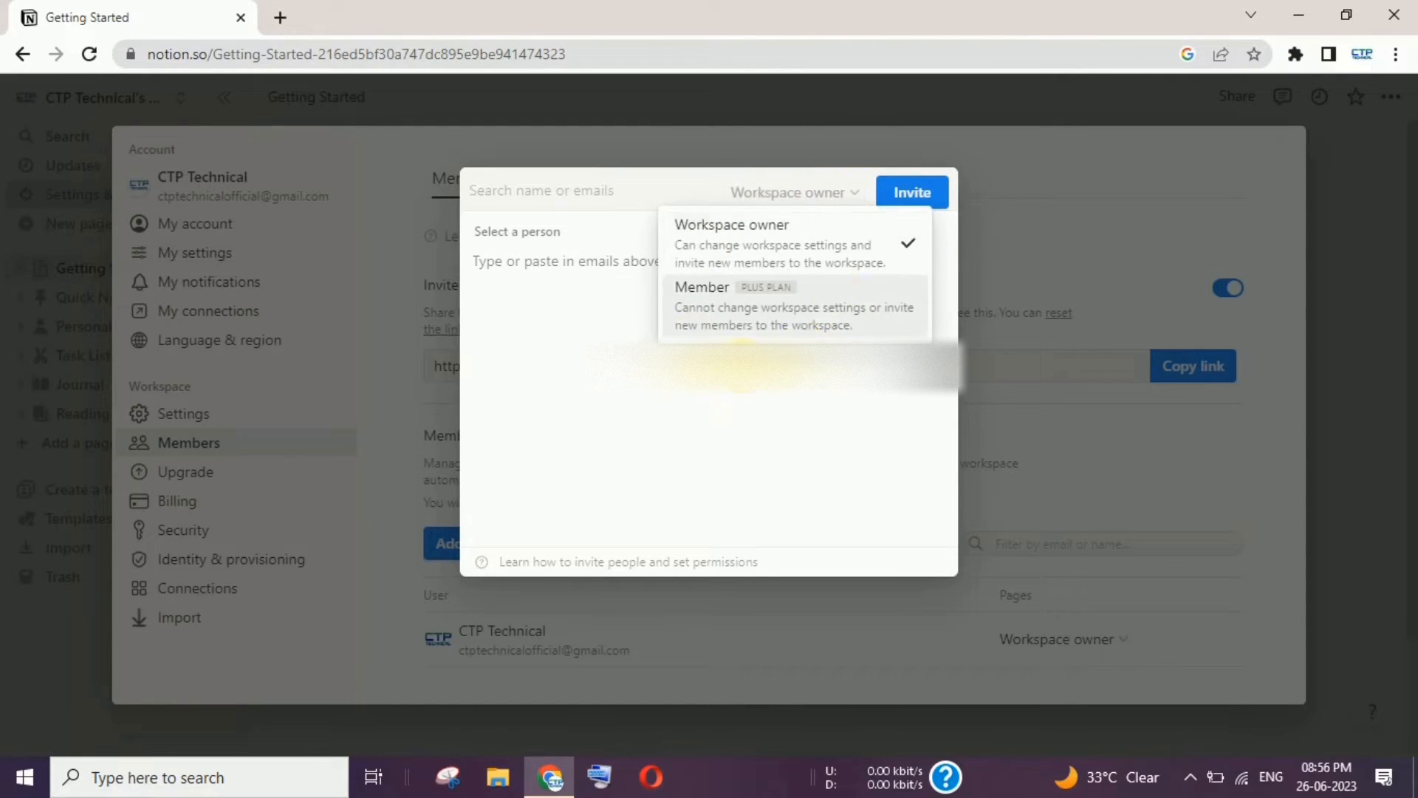
pyautogui.moveTo(759, 305)
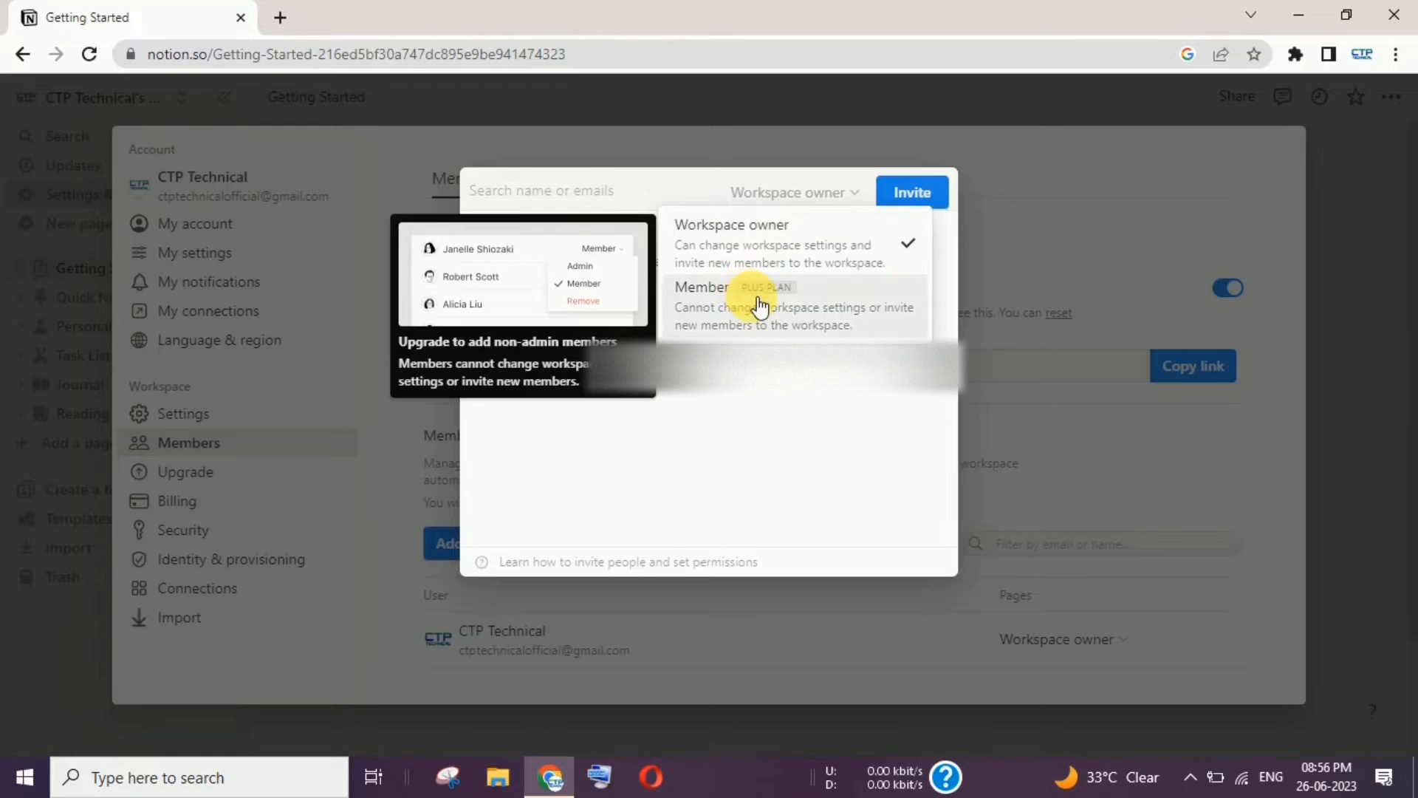
pyautogui.click(759, 390)
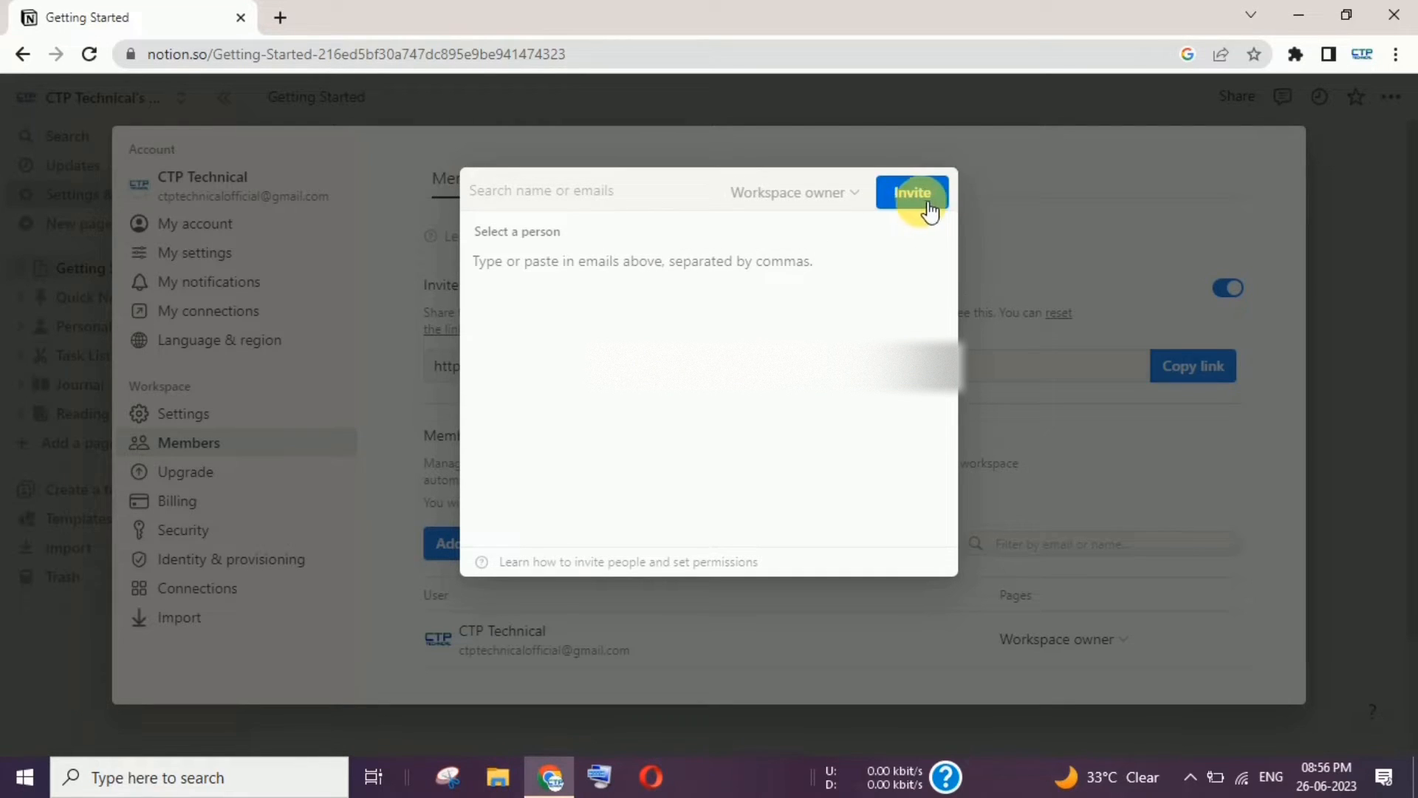
pyautogui.click(1024, 268)
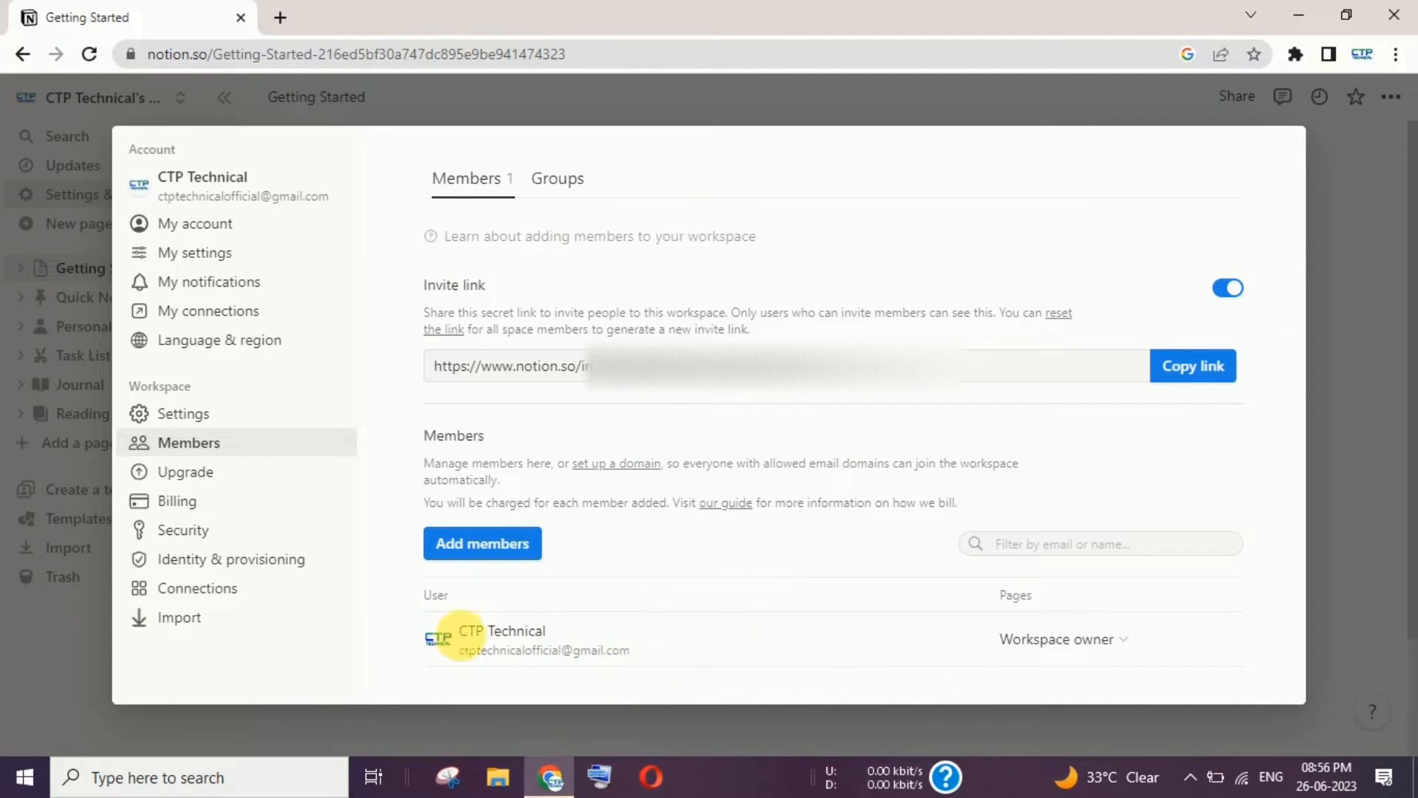
# Review the existing member's role options and the workspace's group settings
pyautogui.click(1120, 647)
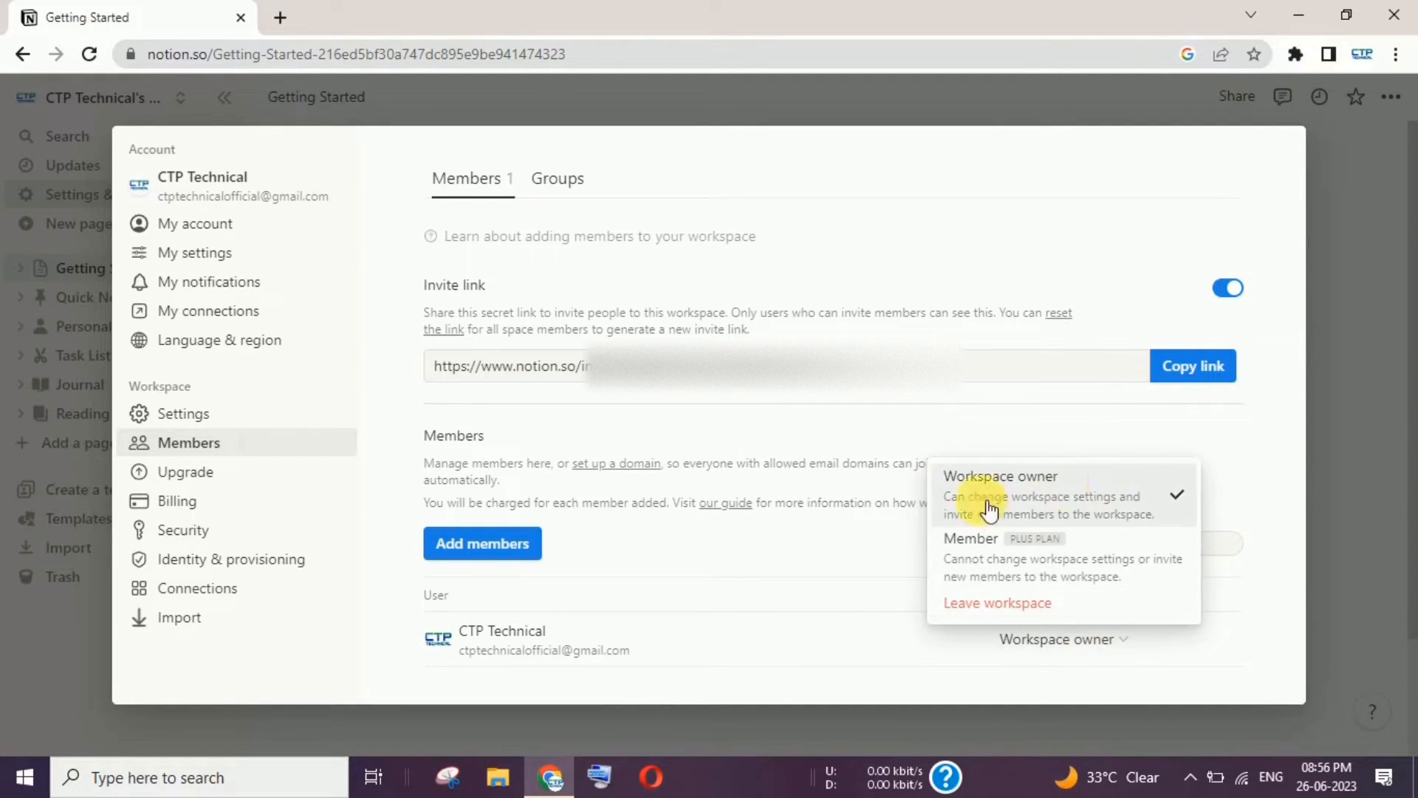
pyautogui.click(1252, 620)
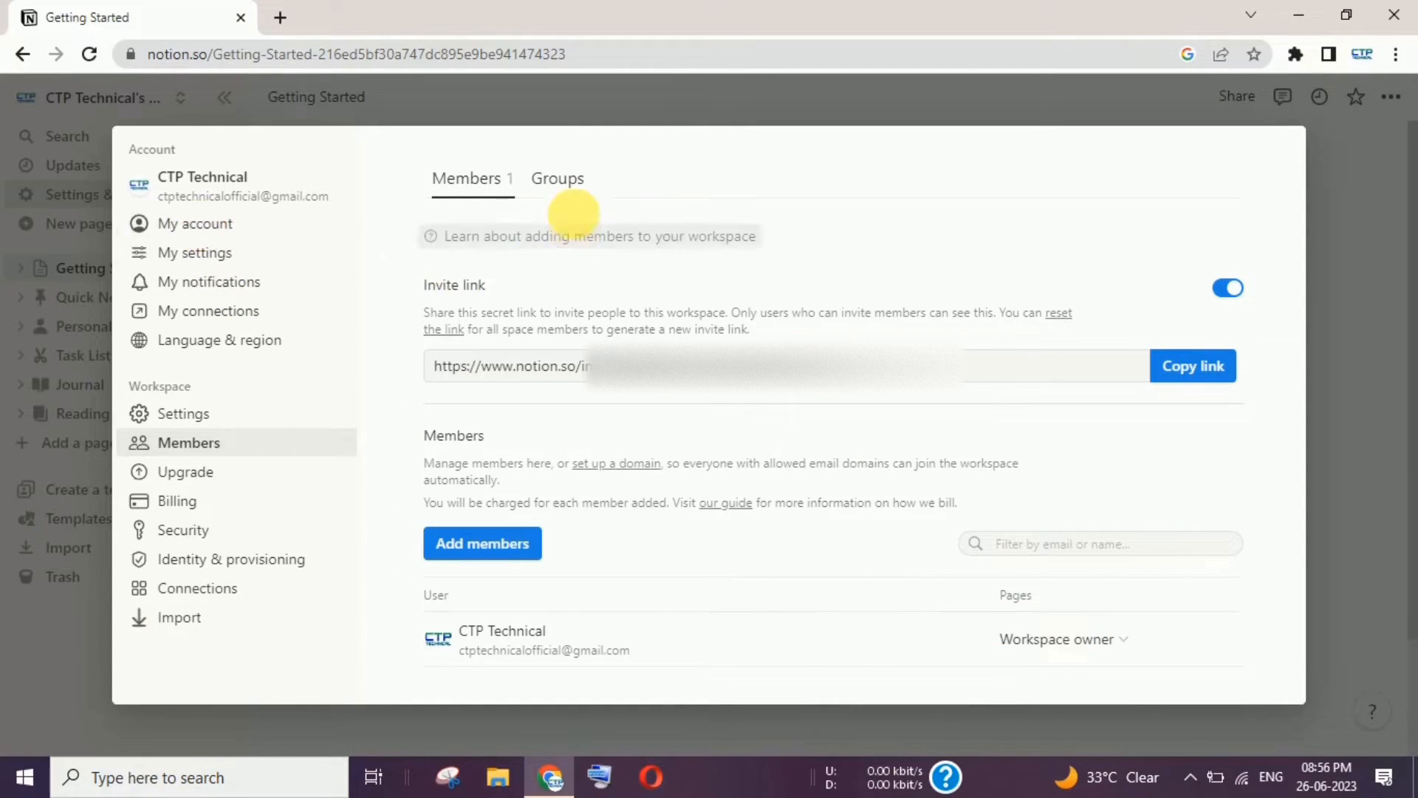
pyautogui.click(574, 187)
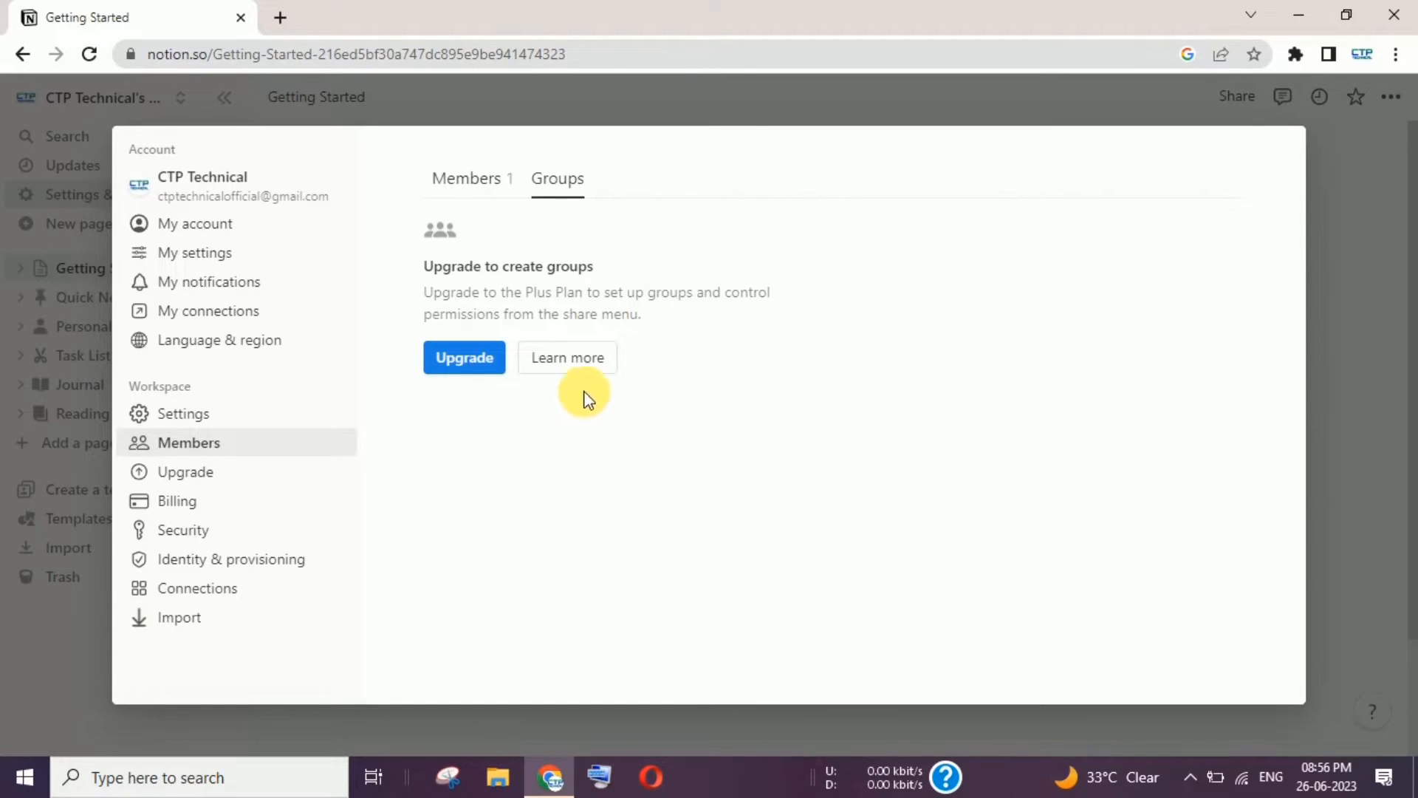
# Examine the account's preferred name, password setup form and support options without changing them
pyautogui.click(209, 226)
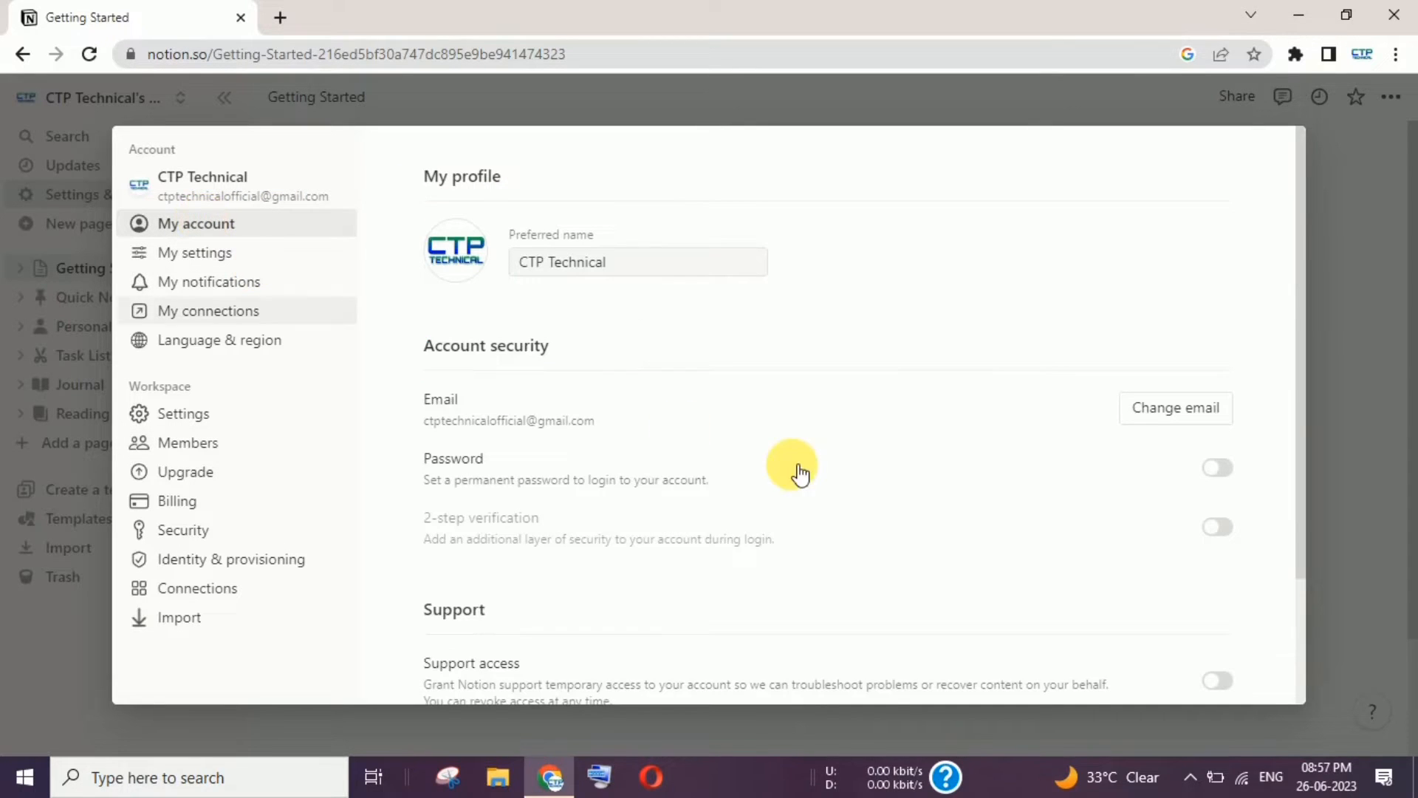
pyautogui.click(661, 274)
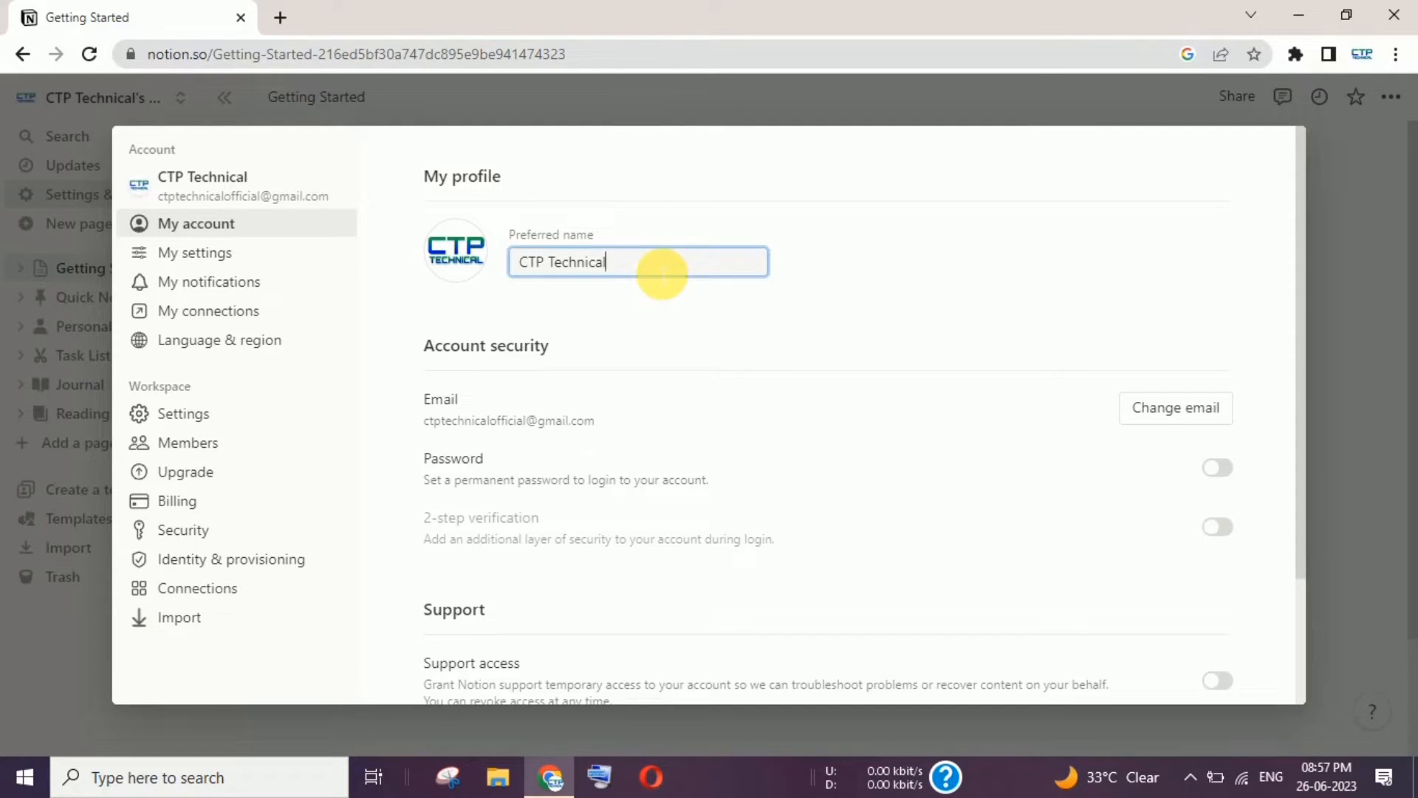
pyautogui.hotkey('ctrl', 'a')
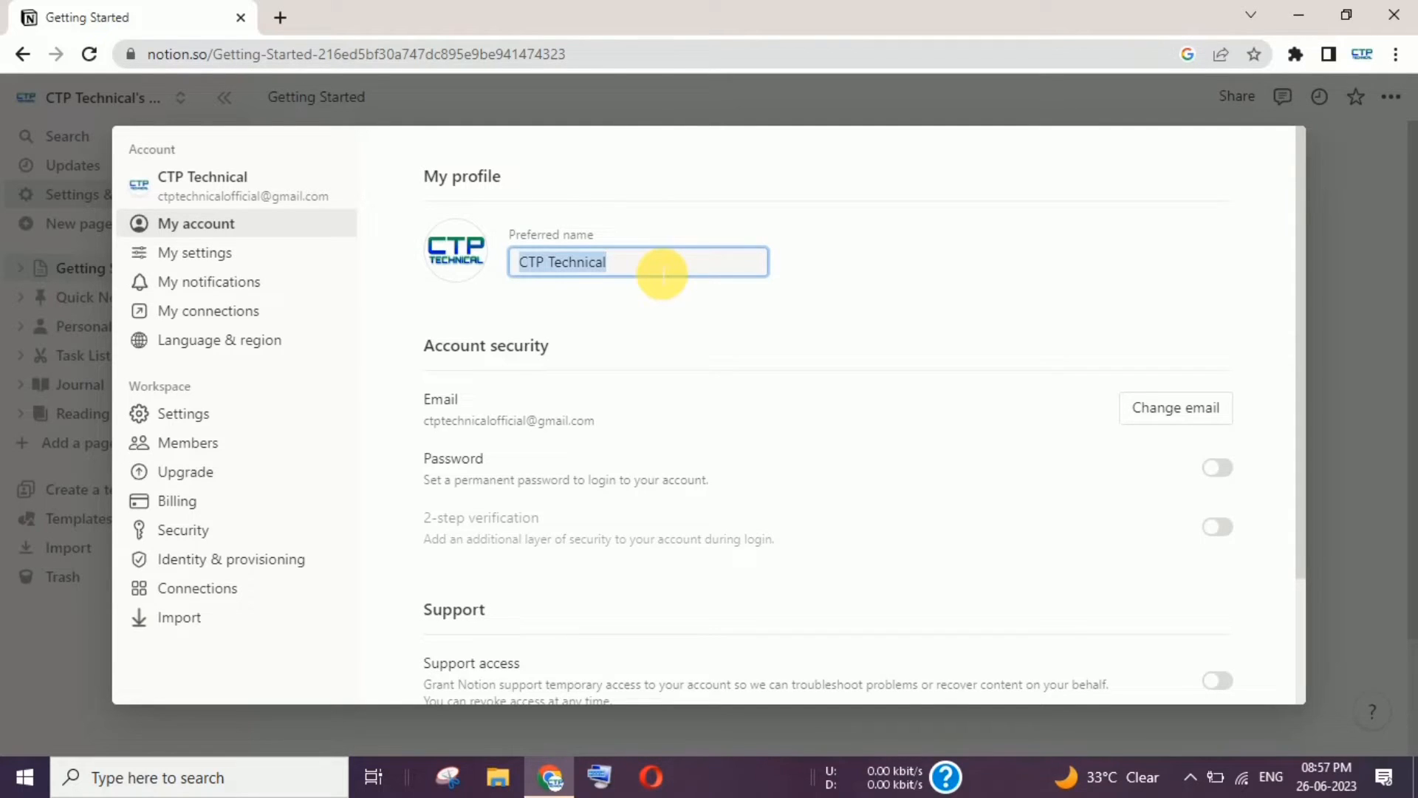
pyautogui.click(637, 324)
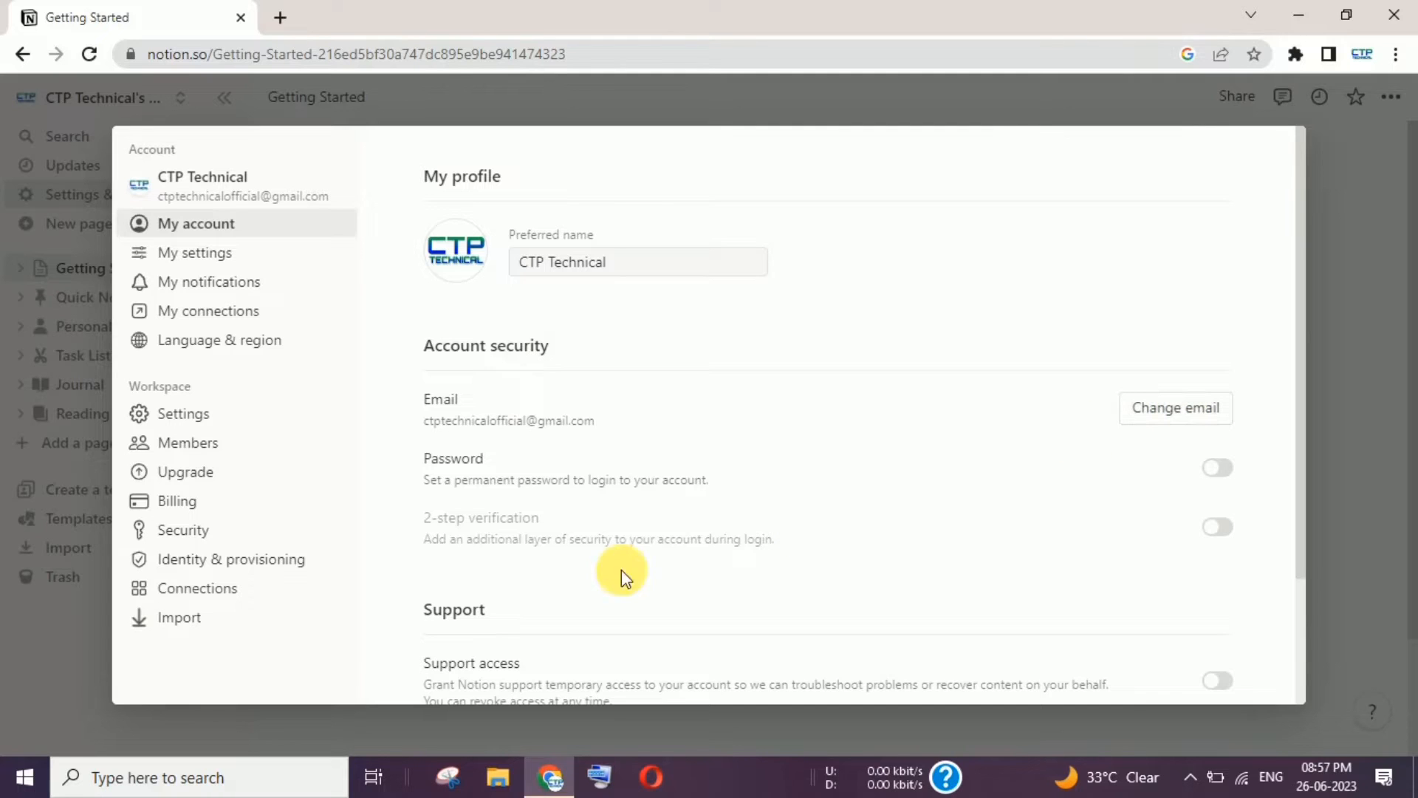
pyautogui.click(1219, 469)
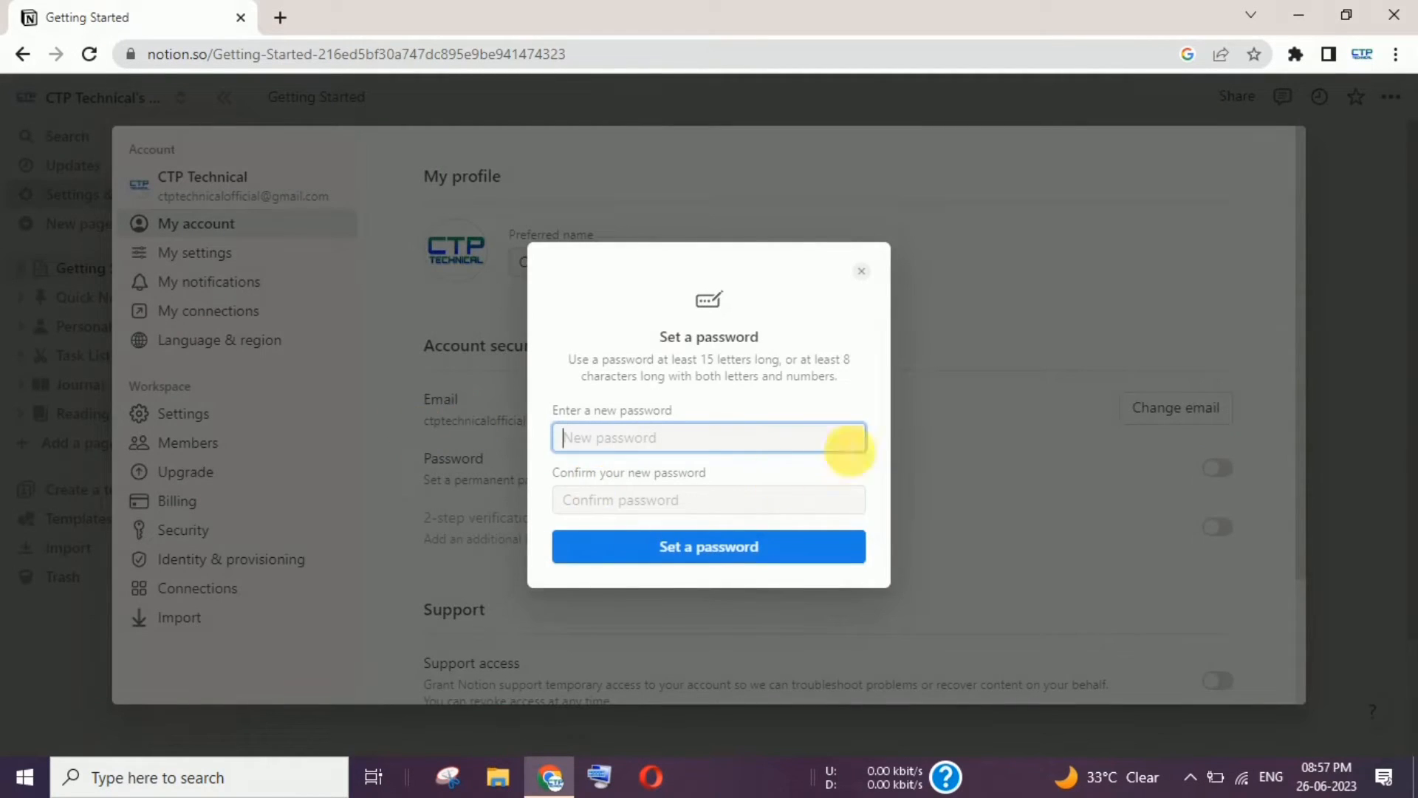
pyautogui.click(864, 270)
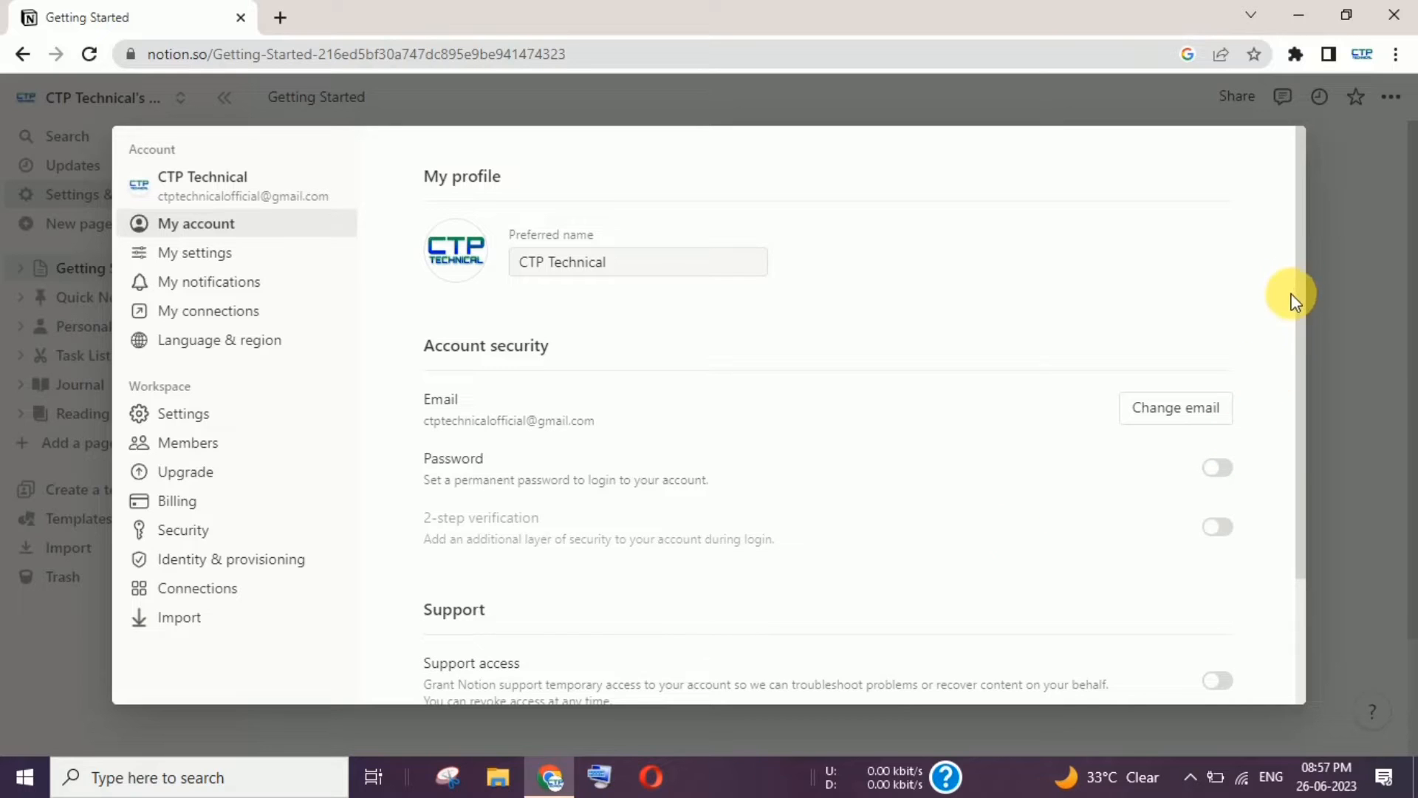
pyautogui.moveTo(1297, 295); pyautogui.dragTo(1318, 473)
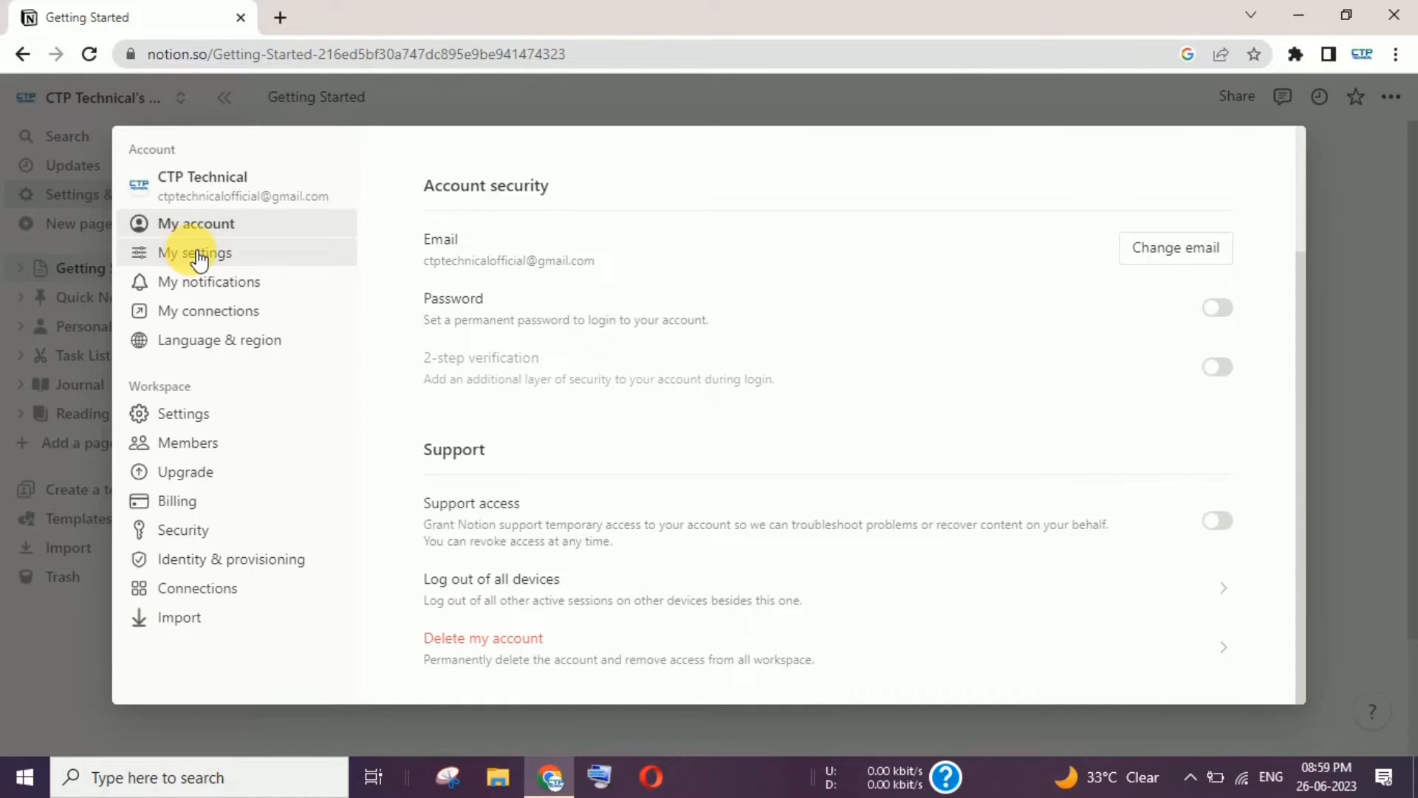
# Set the appearance in the personal settings to Dark
pyautogui.click(199, 258)
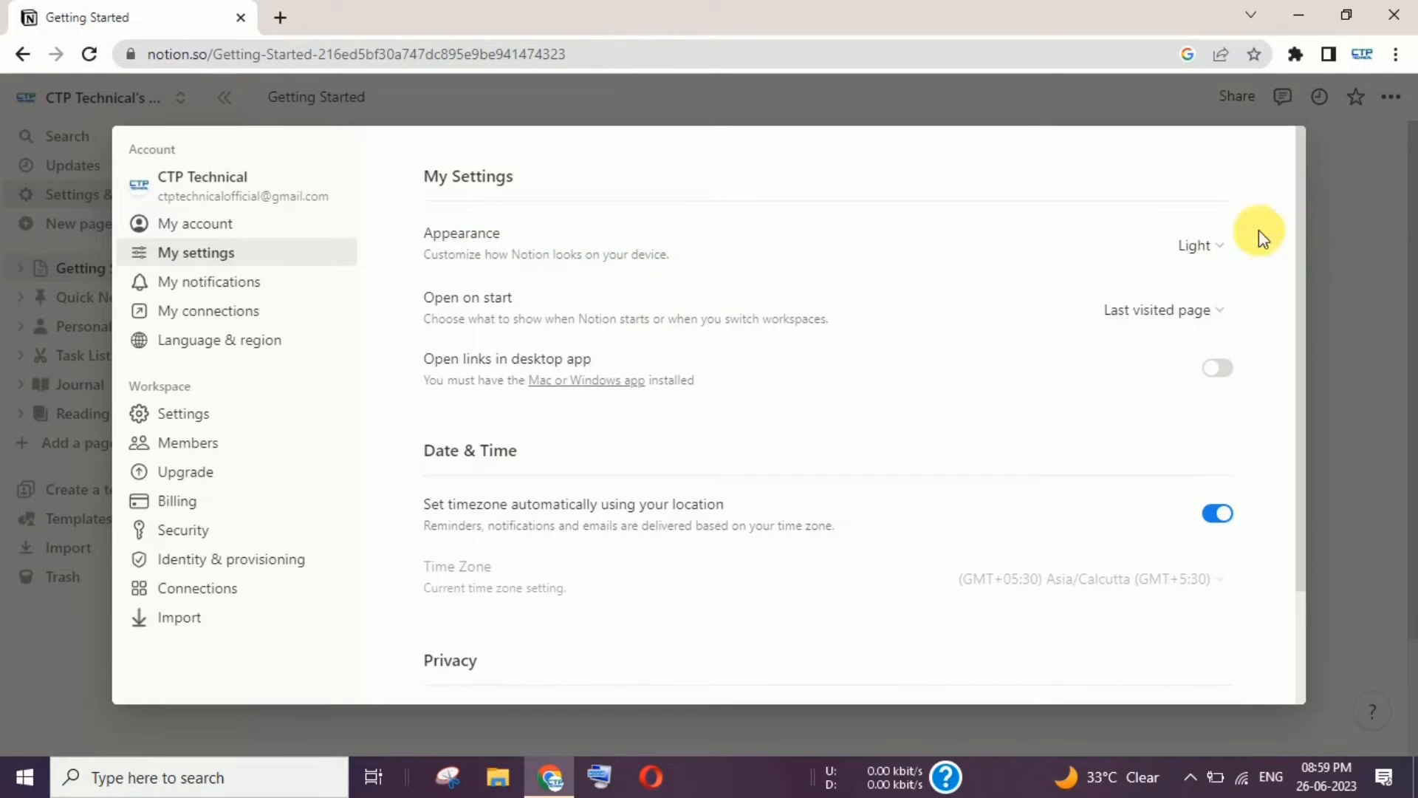
pyautogui.click(1222, 246)
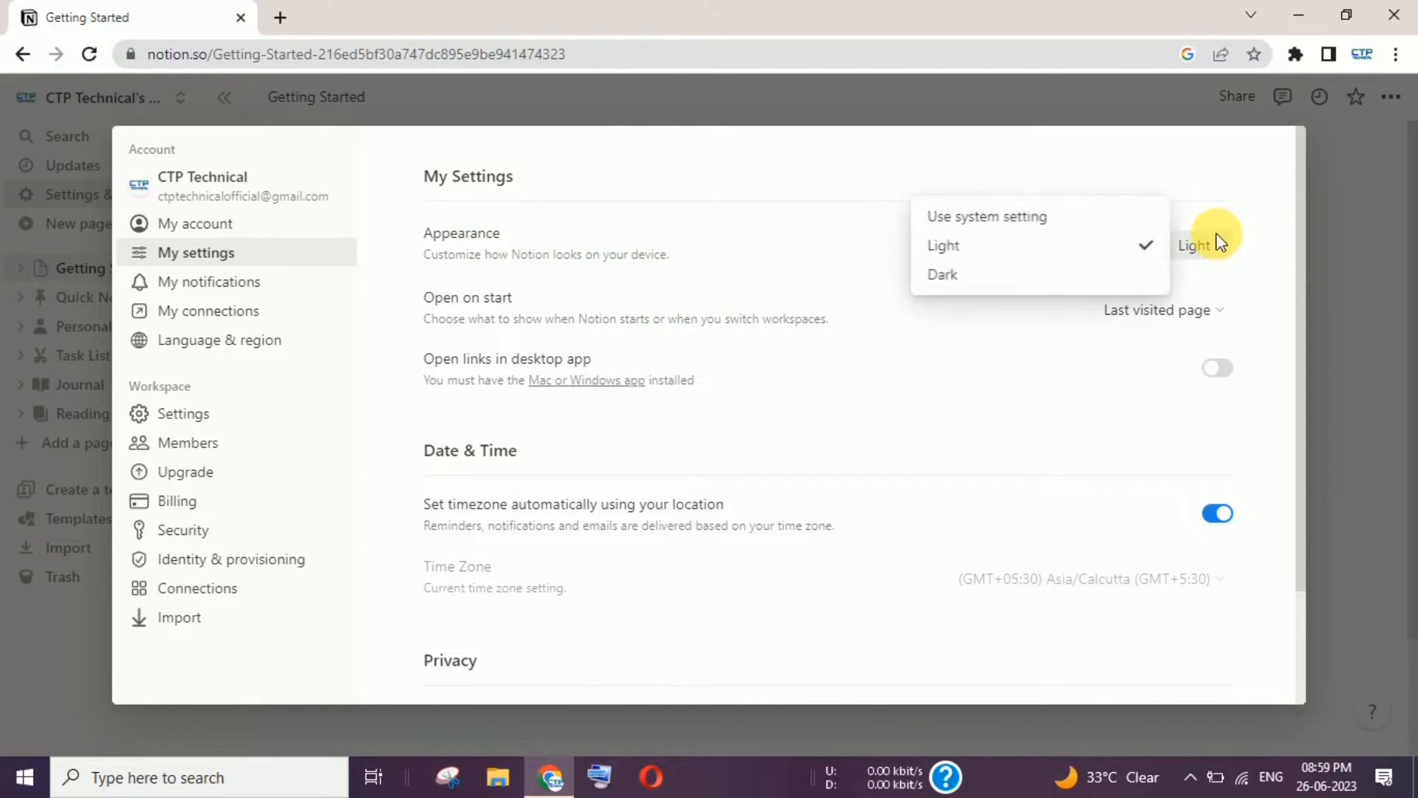
pyautogui.click(961, 284)
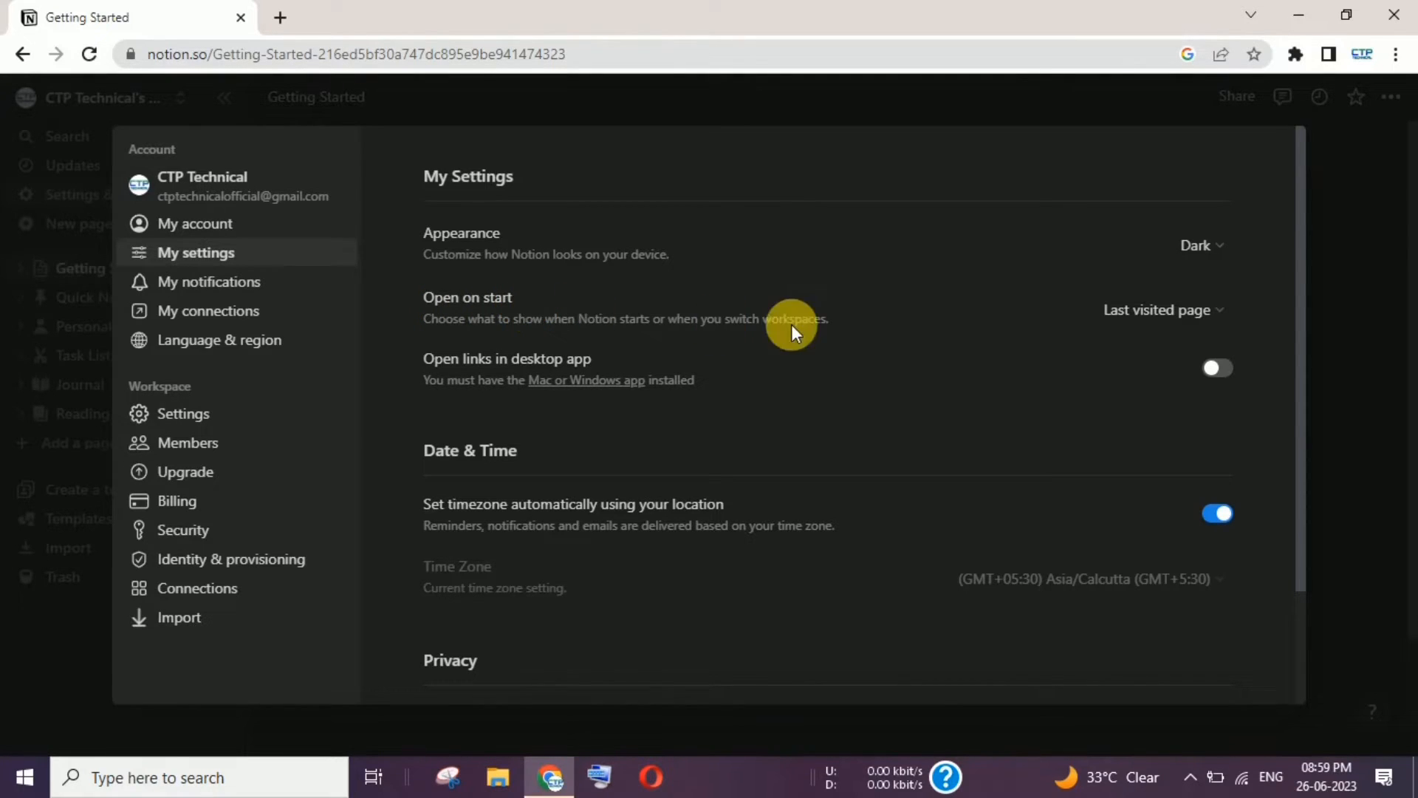
# Keep Last visited page as the page opened on start and enable opening links in the desktop app
pyautogui.click(1146, 316)
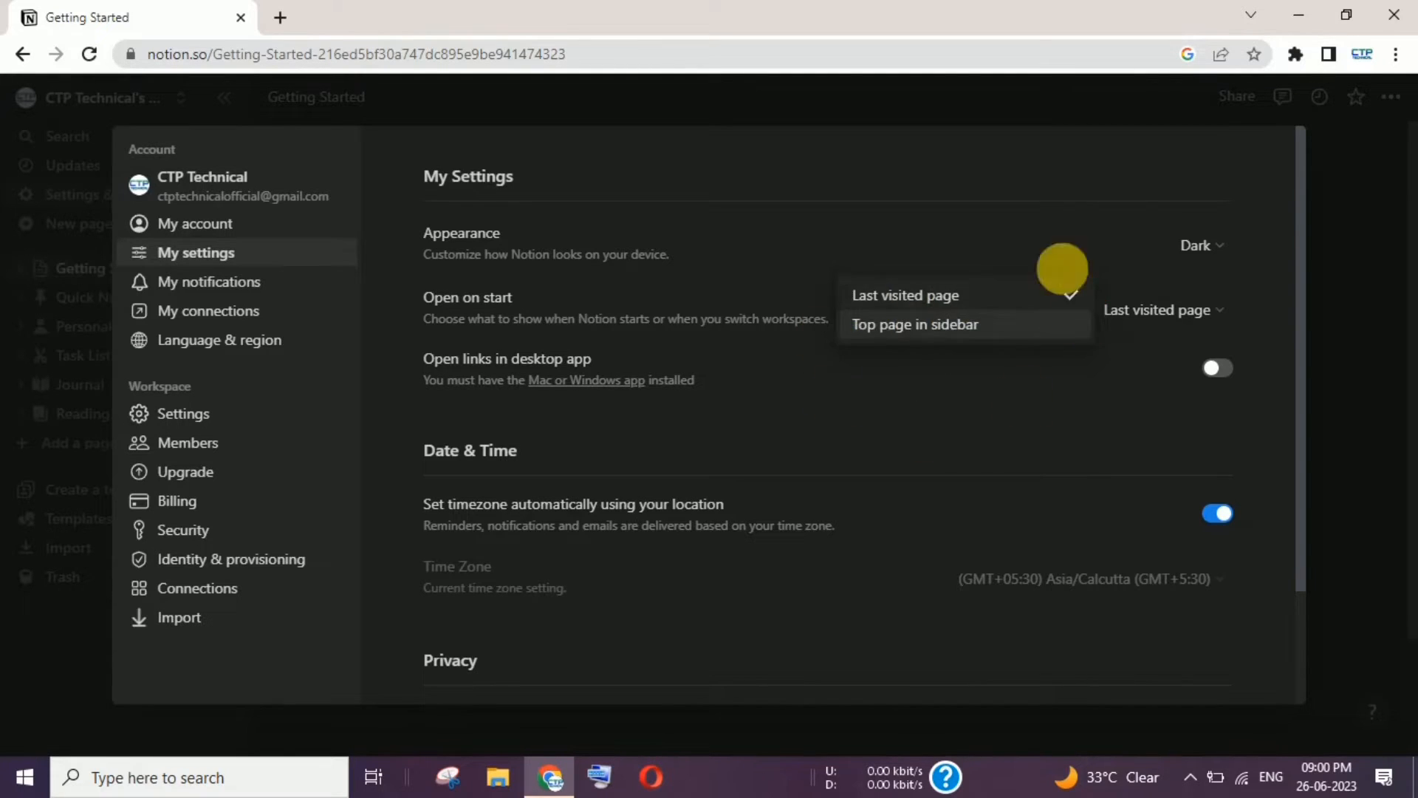
pyautogui.click(988, 299)
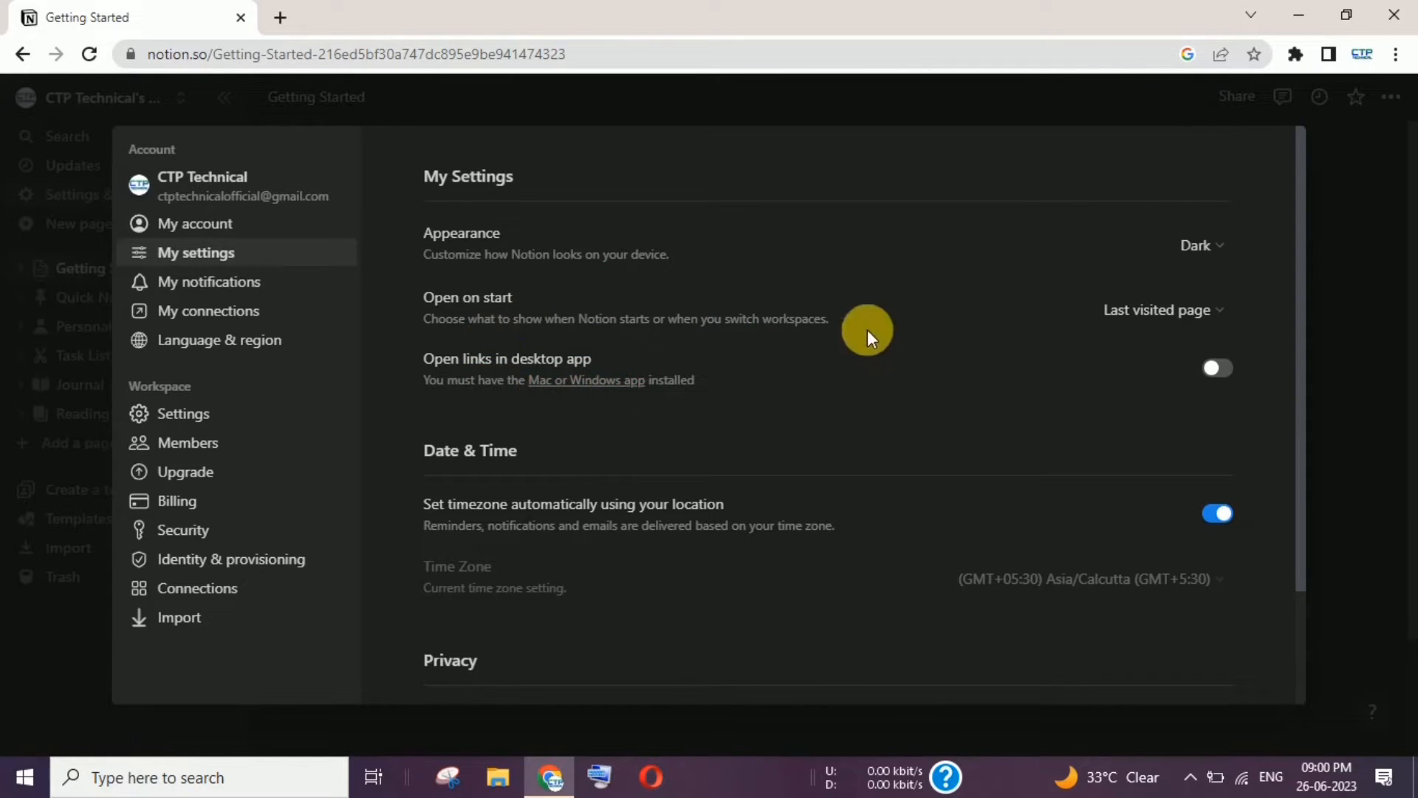
pyautogui.click(1220, 367)
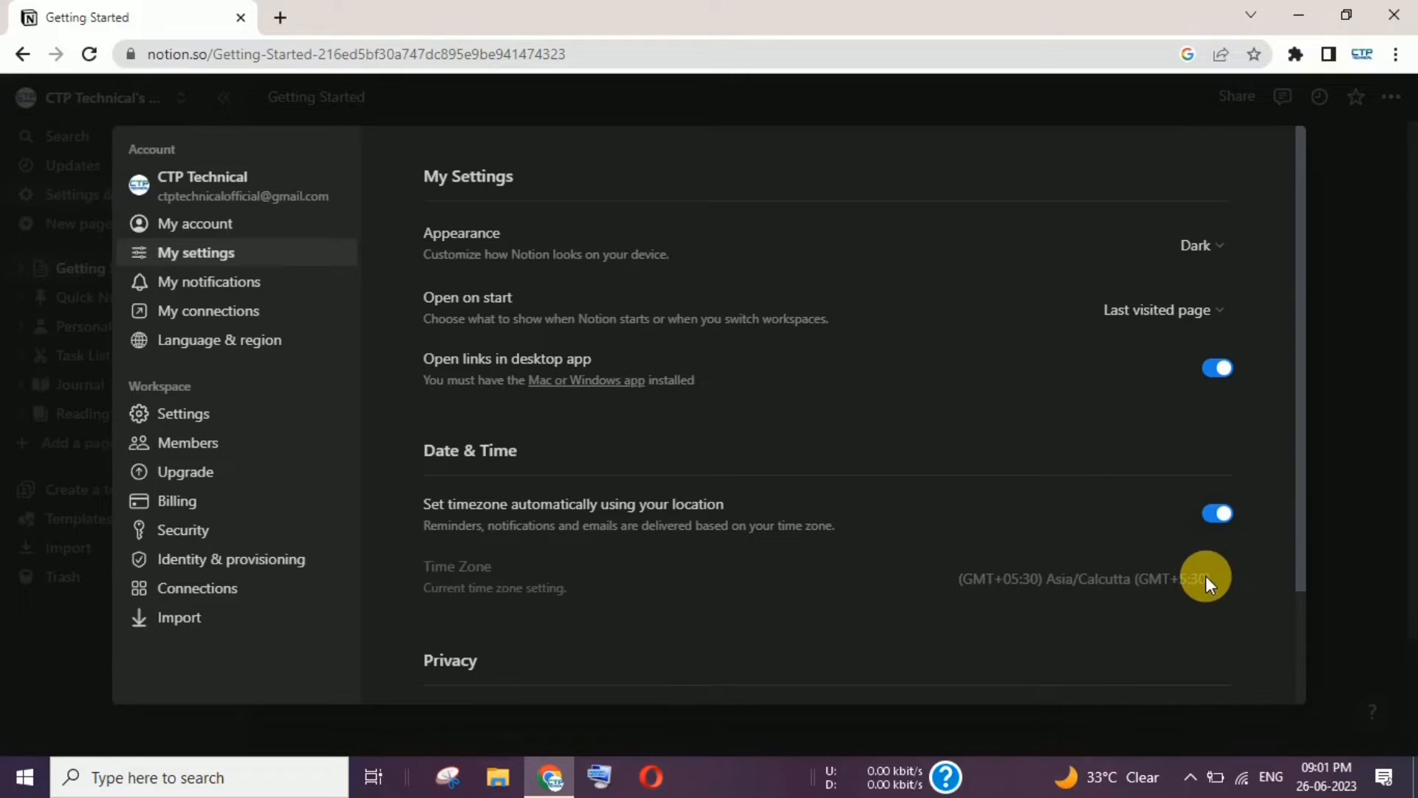
# Review the cookie settings and set Show my view history to Don't record
pyautogui.moveTo(1300, 514); pyautogui.dragTo(1286, 677)
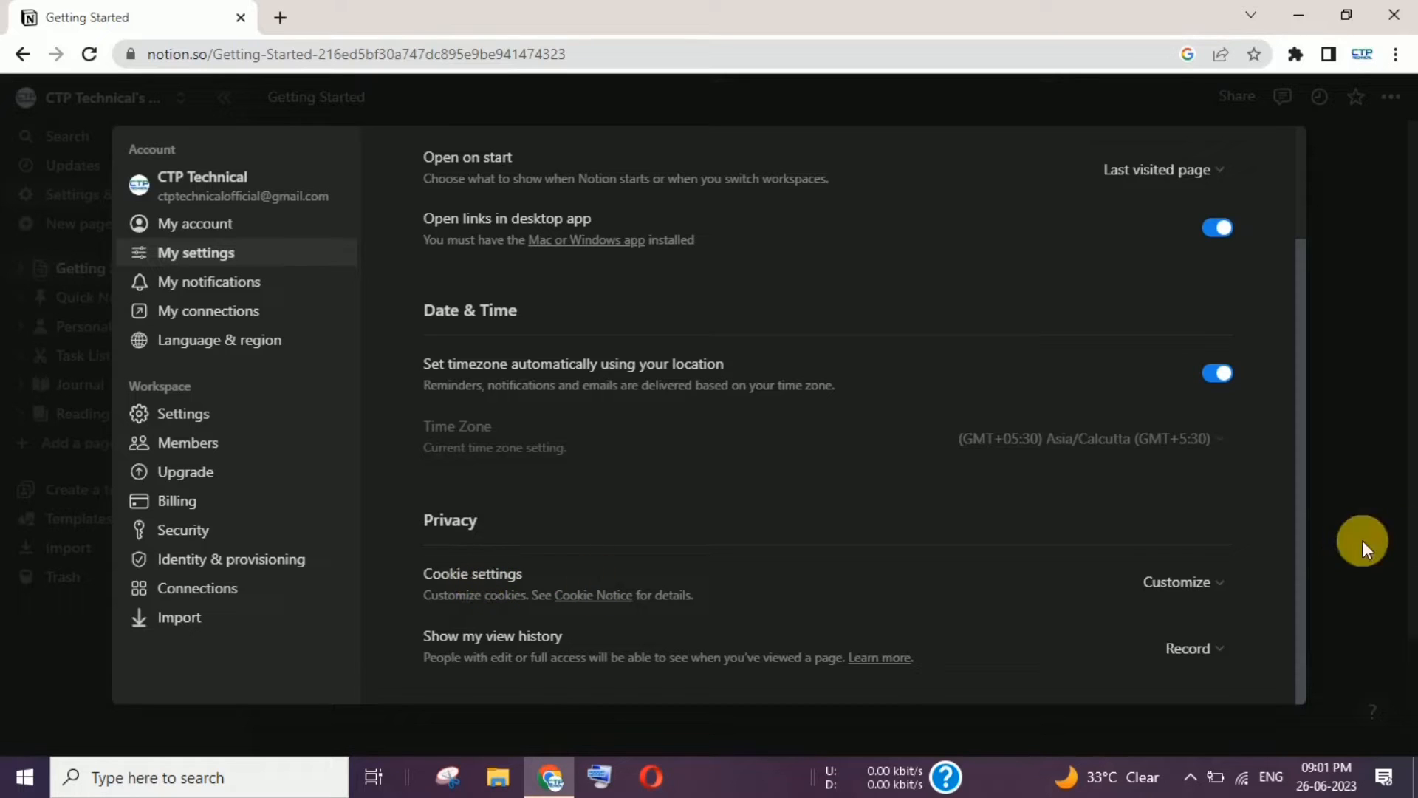
pyautogui.click(1207, 582)
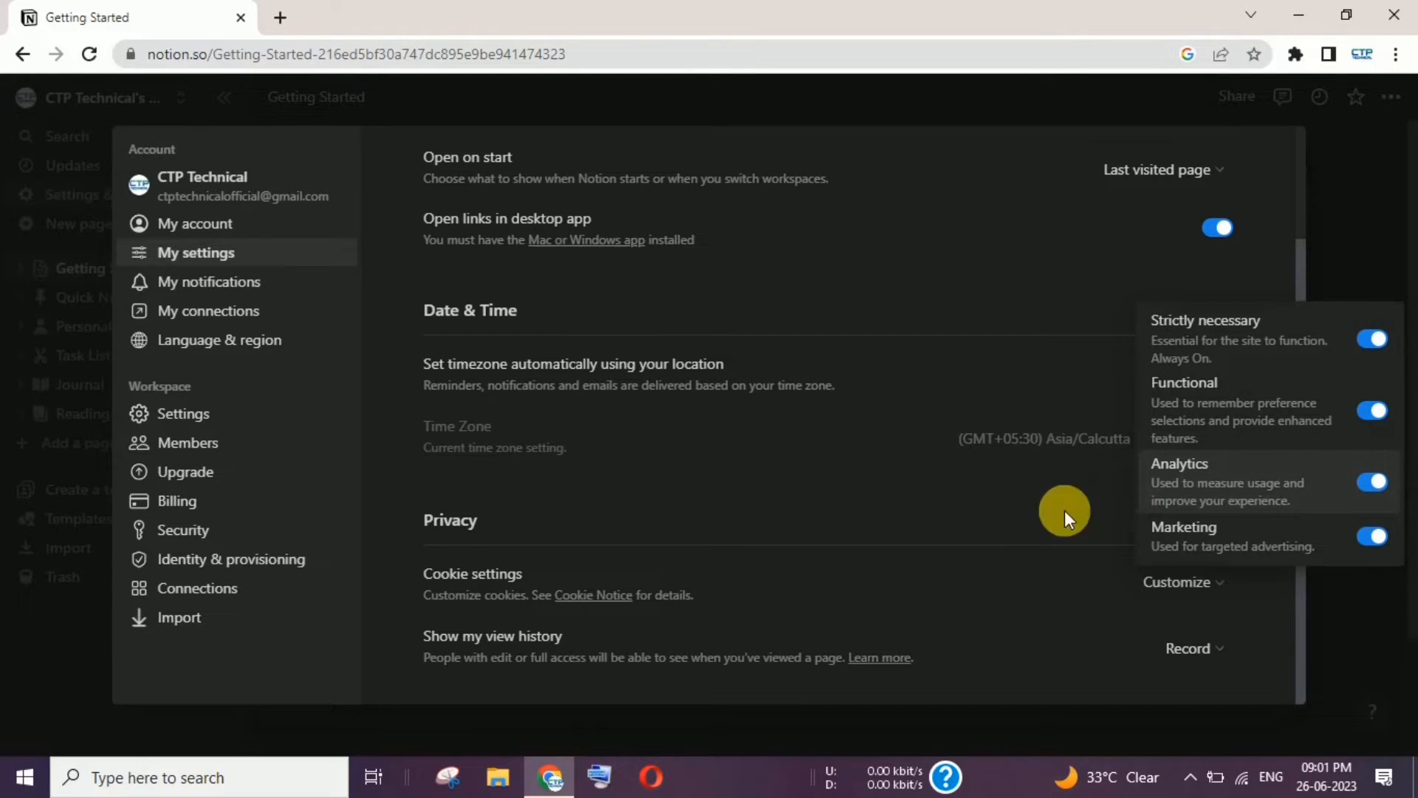
pyautogui.click(1015, 521)
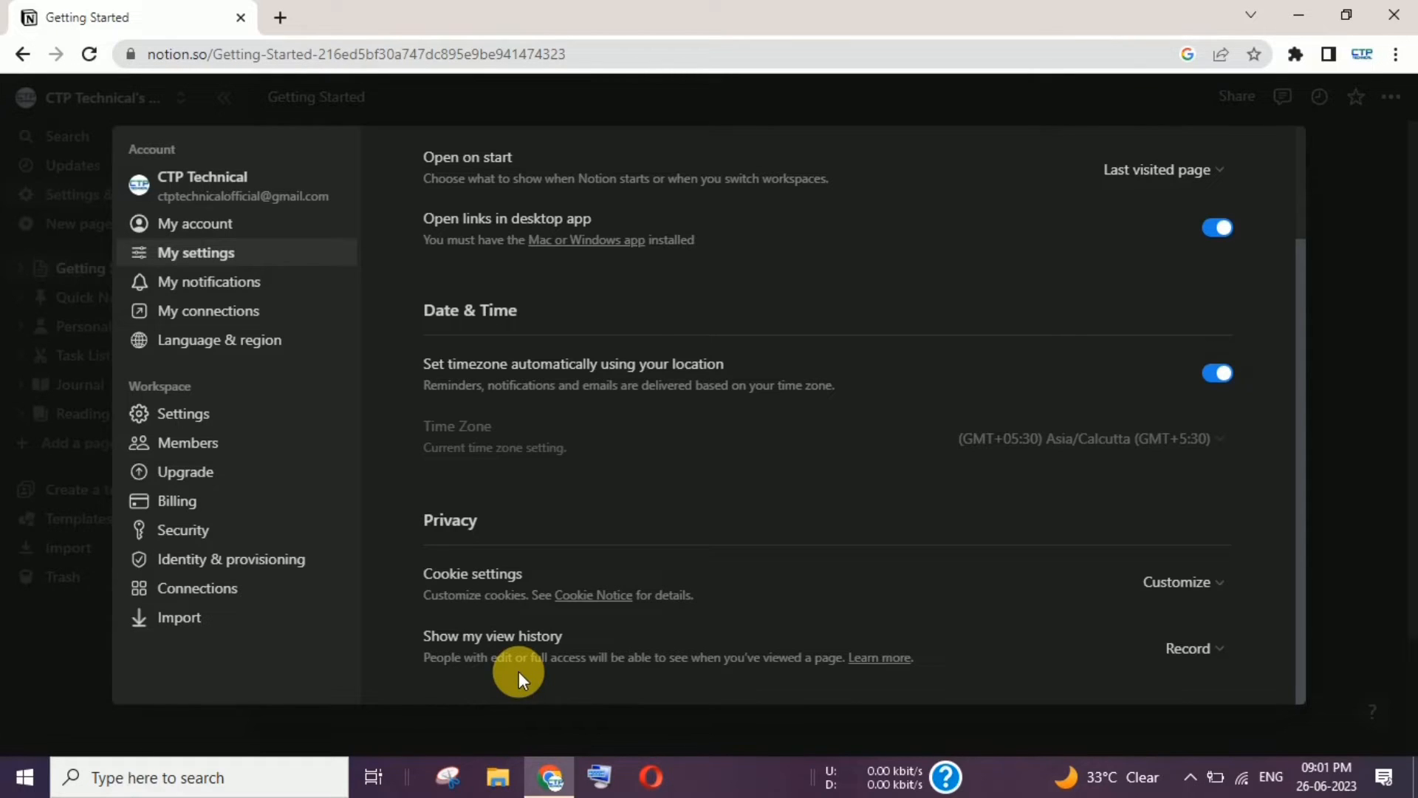
pyautogui.click(1220, 653)
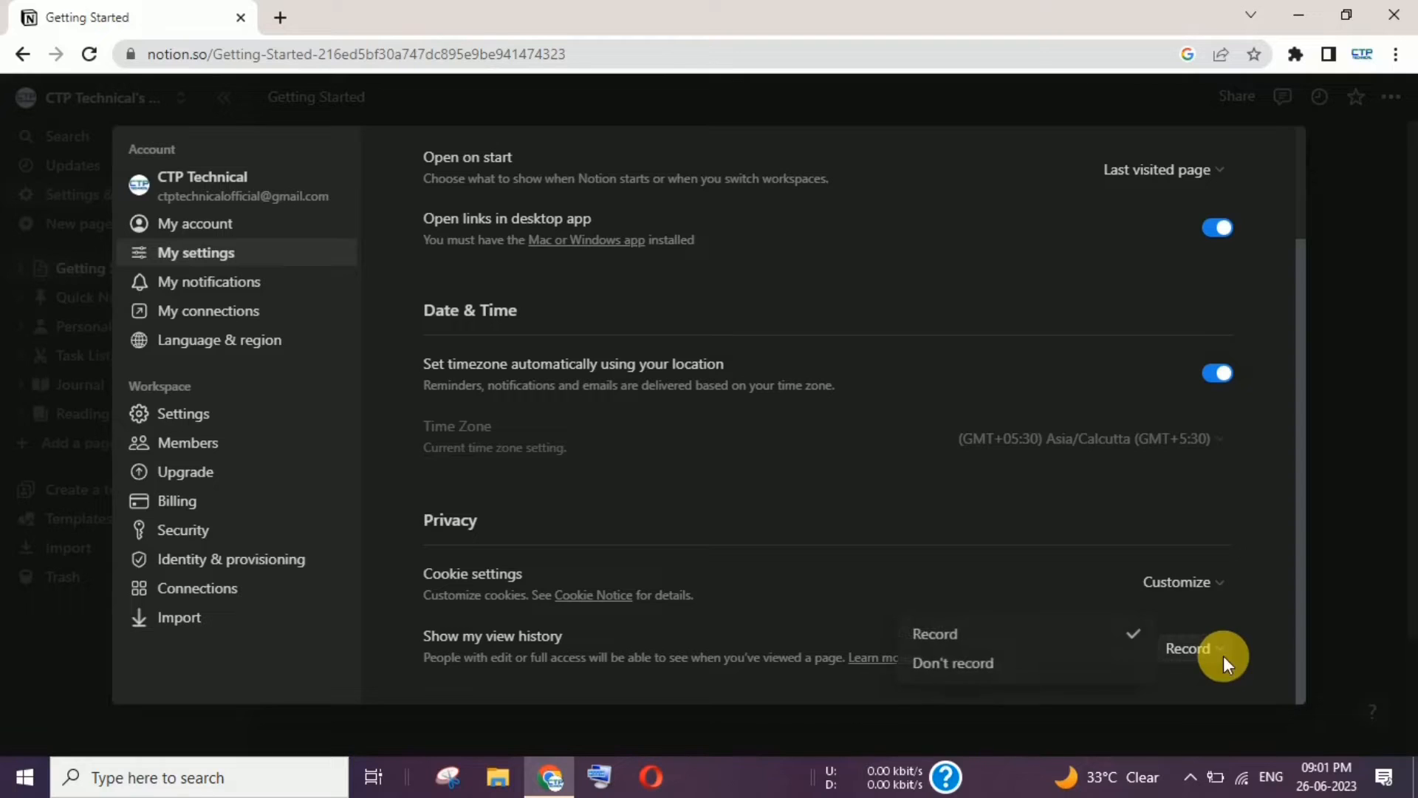
pyautogui.click(1009, 664)
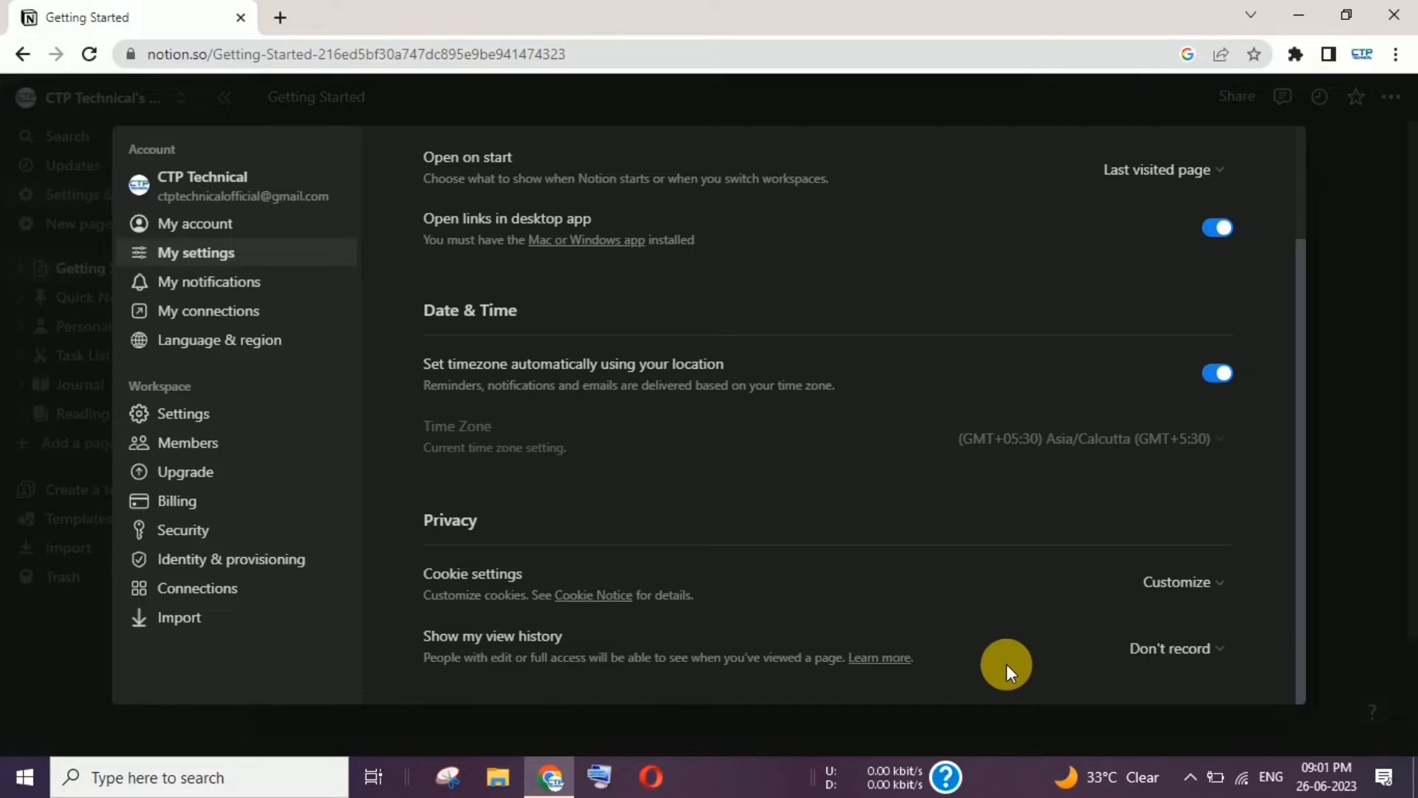
# Set Show my view history to Record, and turn off mobile push notifications in the notification settings
pyautogui.click(1215, 652)
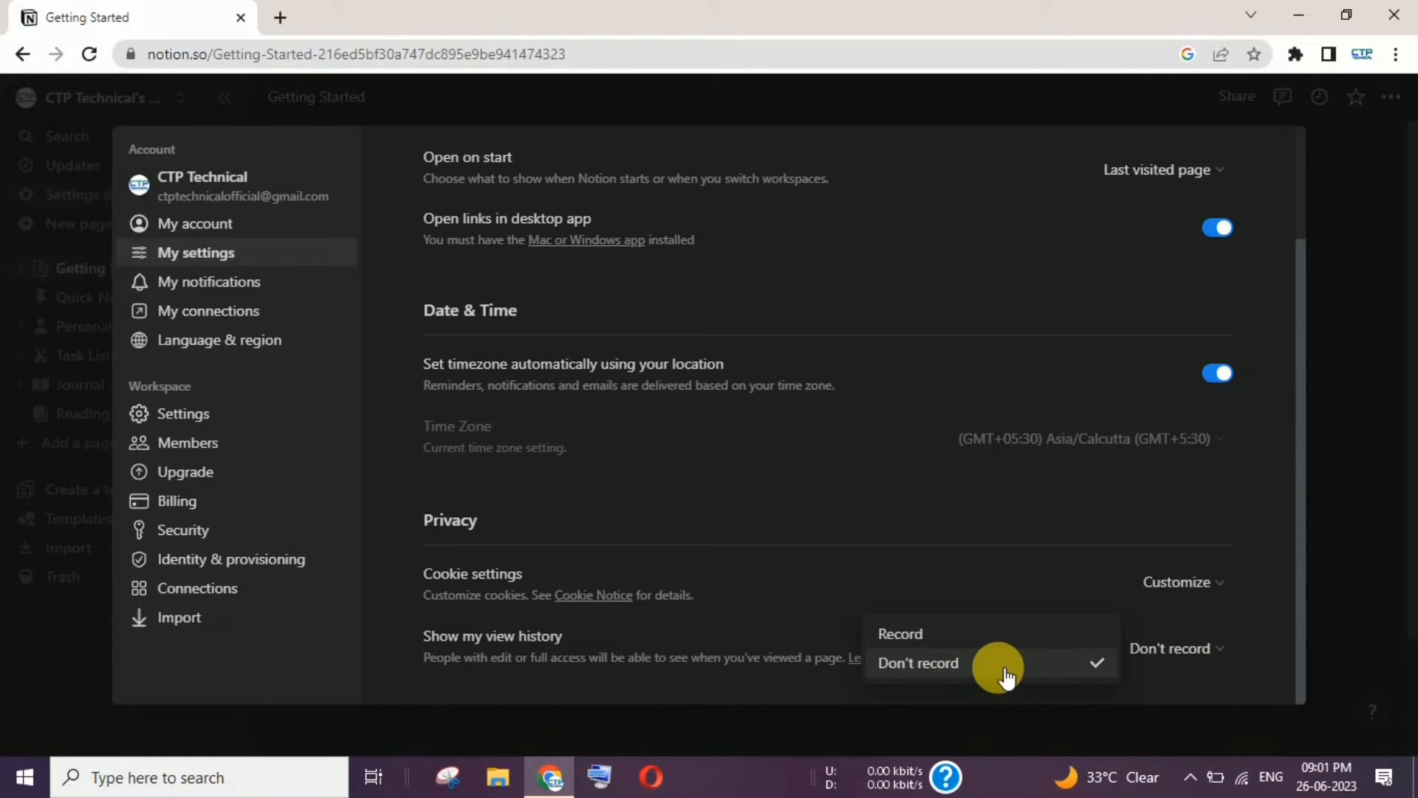
pyautogui.click(941, 635)
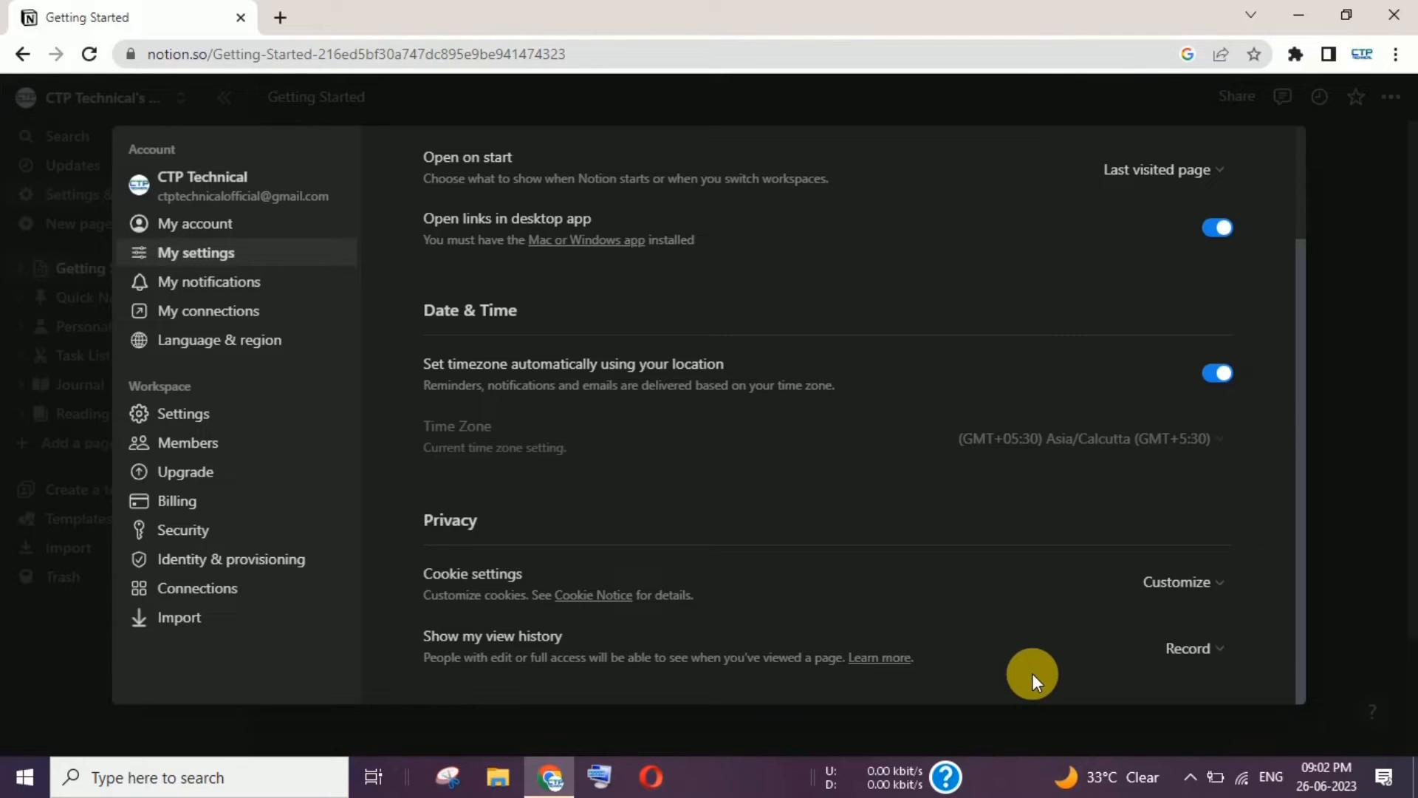
pyautogui.click(243, 298)
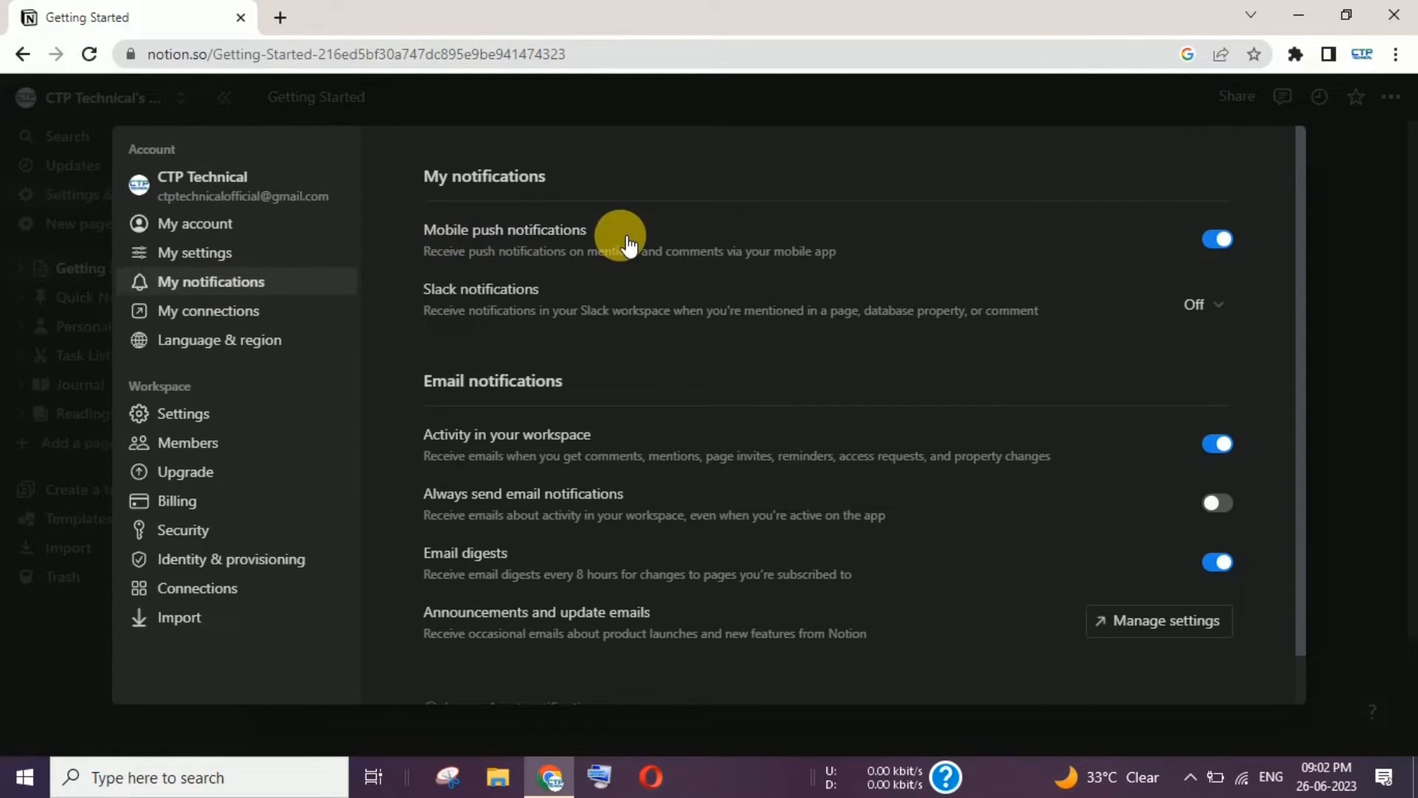
pyautogui.click(1222, 244)
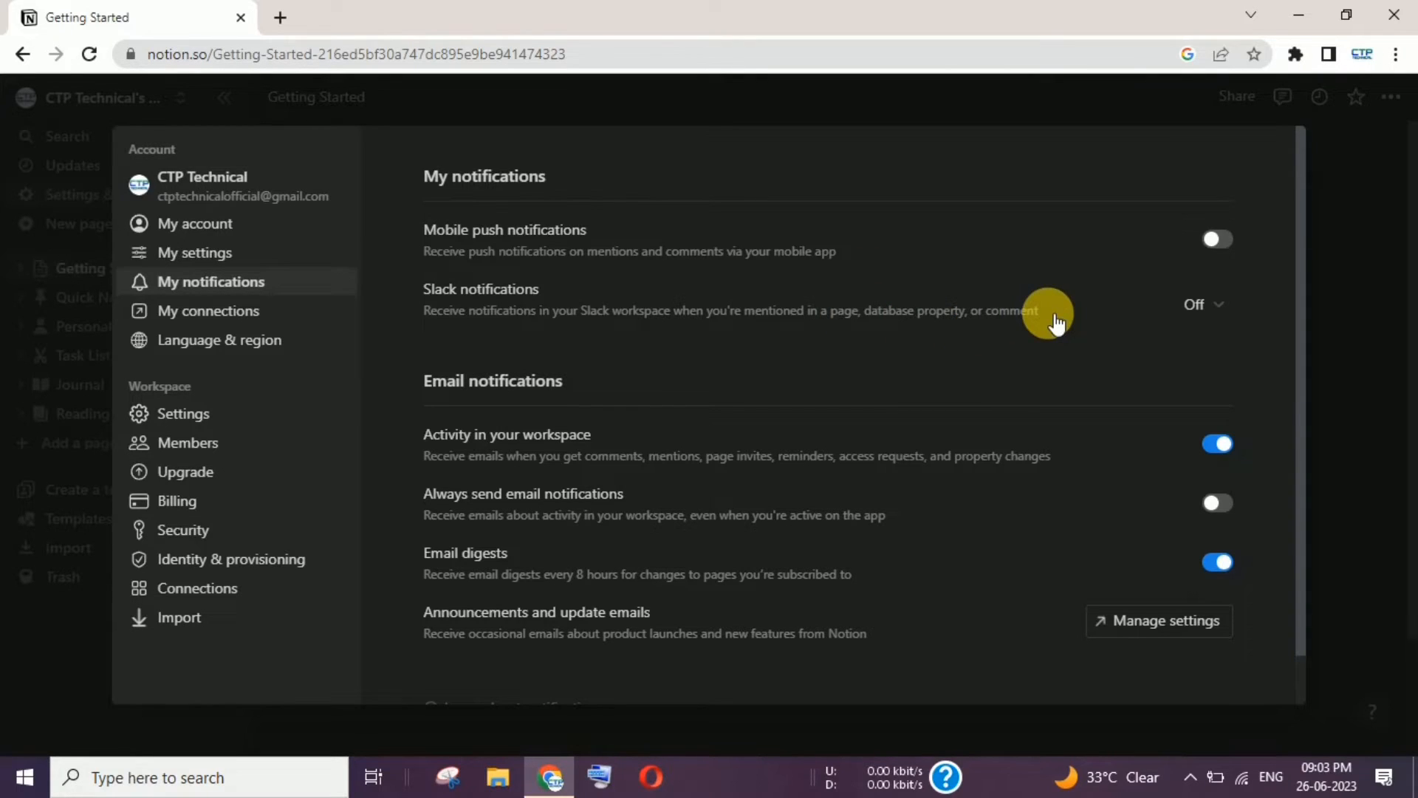
# Review the Slack notifications options, opening the window for adding a new account and closing it without connecting one
pyautogui.click(1204, 304)
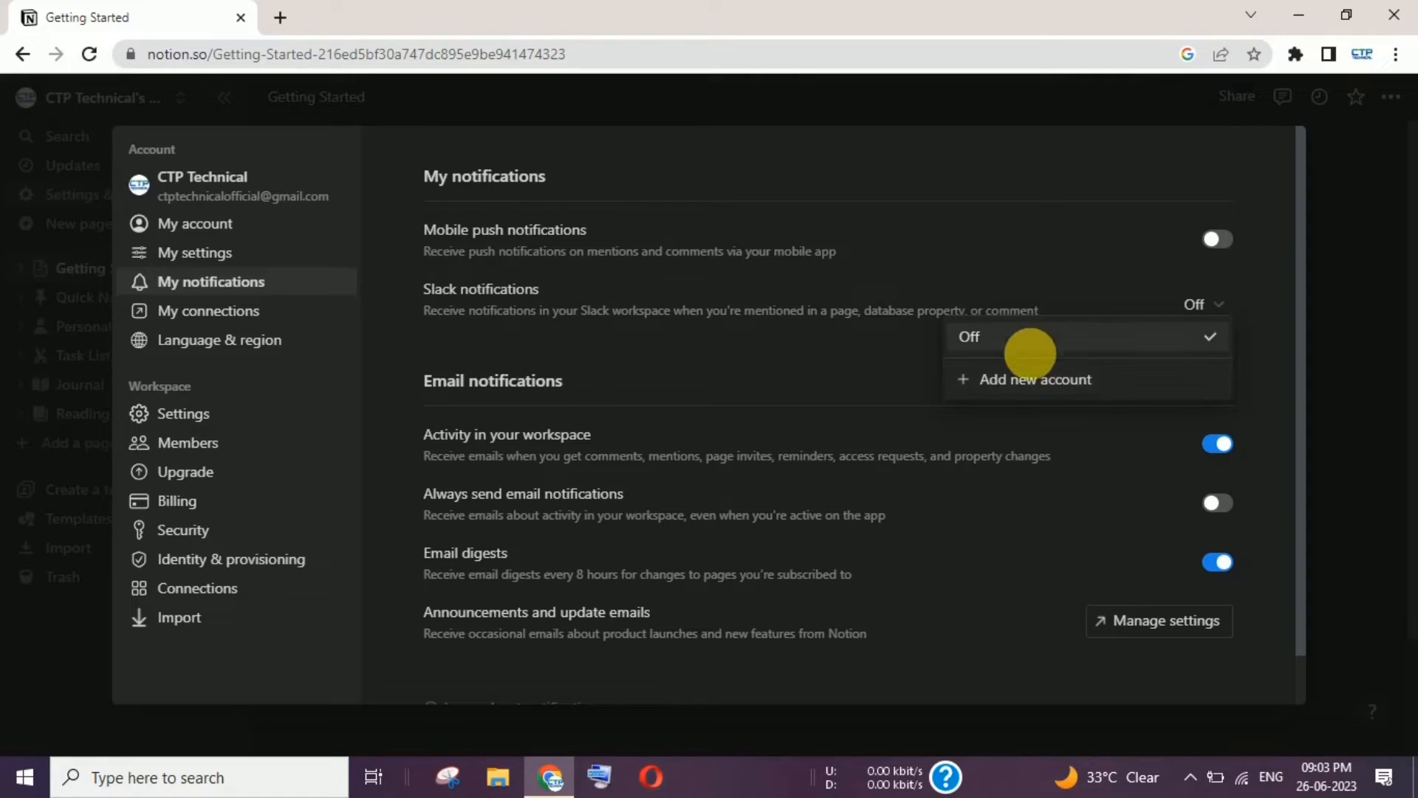
pyautogui.click(1163, 339)
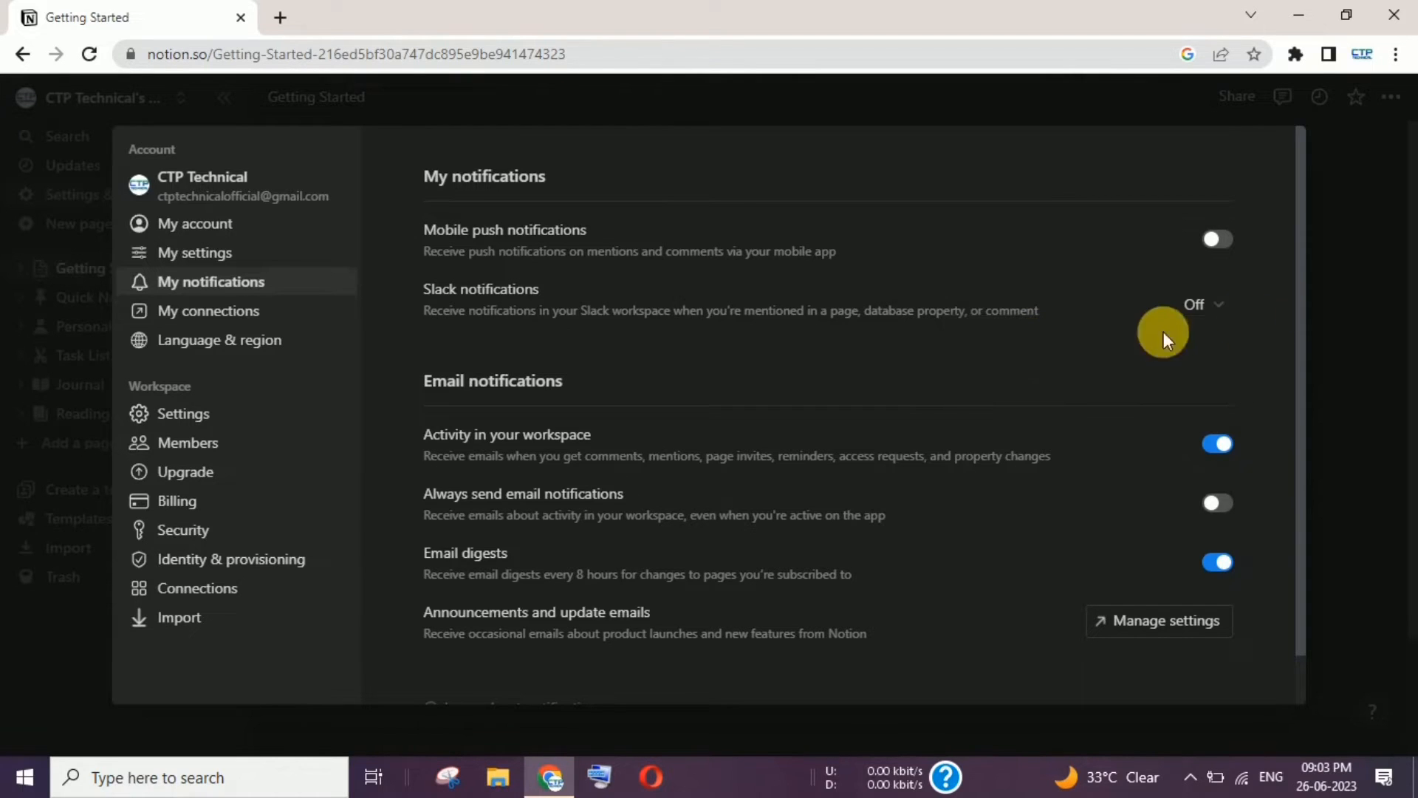
pyautogui.click(1194, 309)
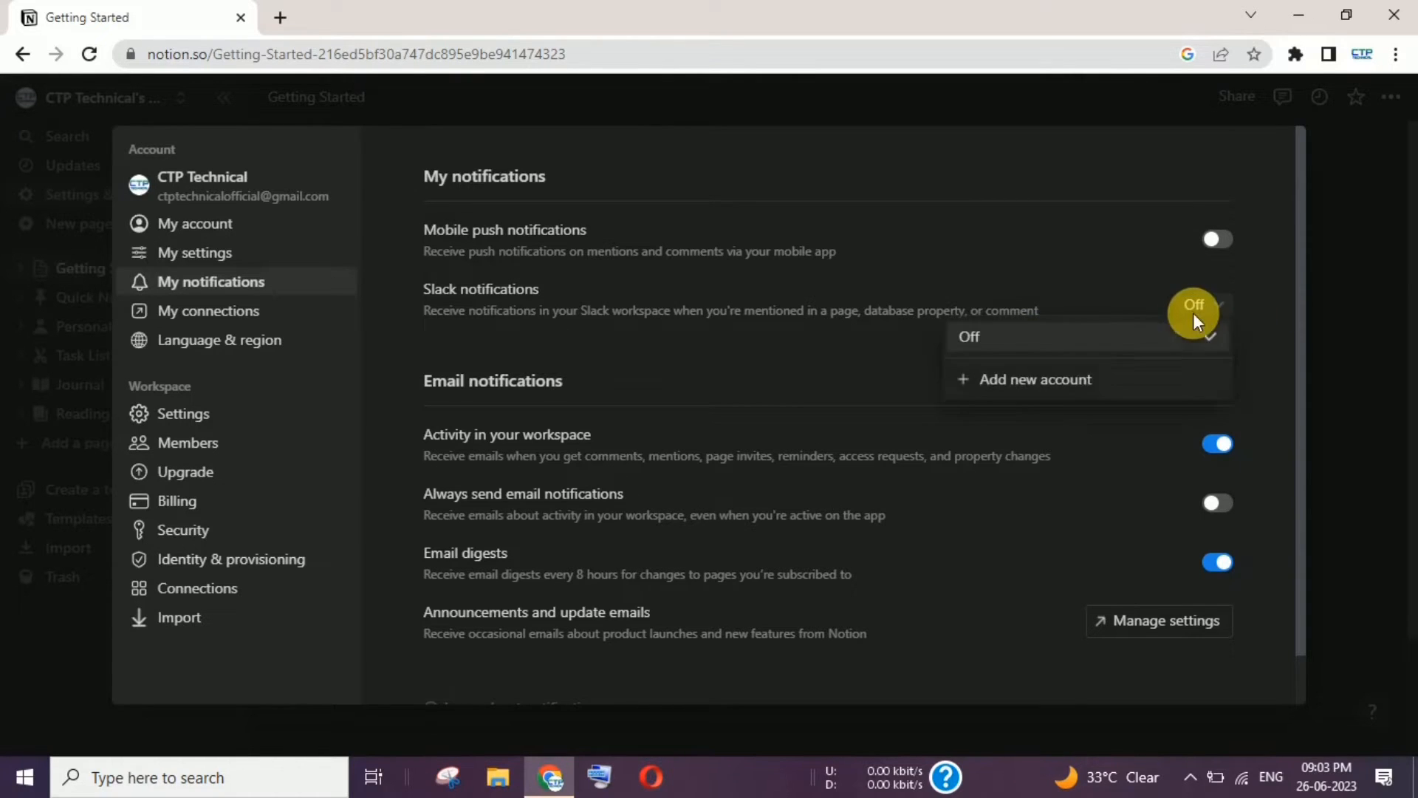
pyautogui.click(1029, 381)
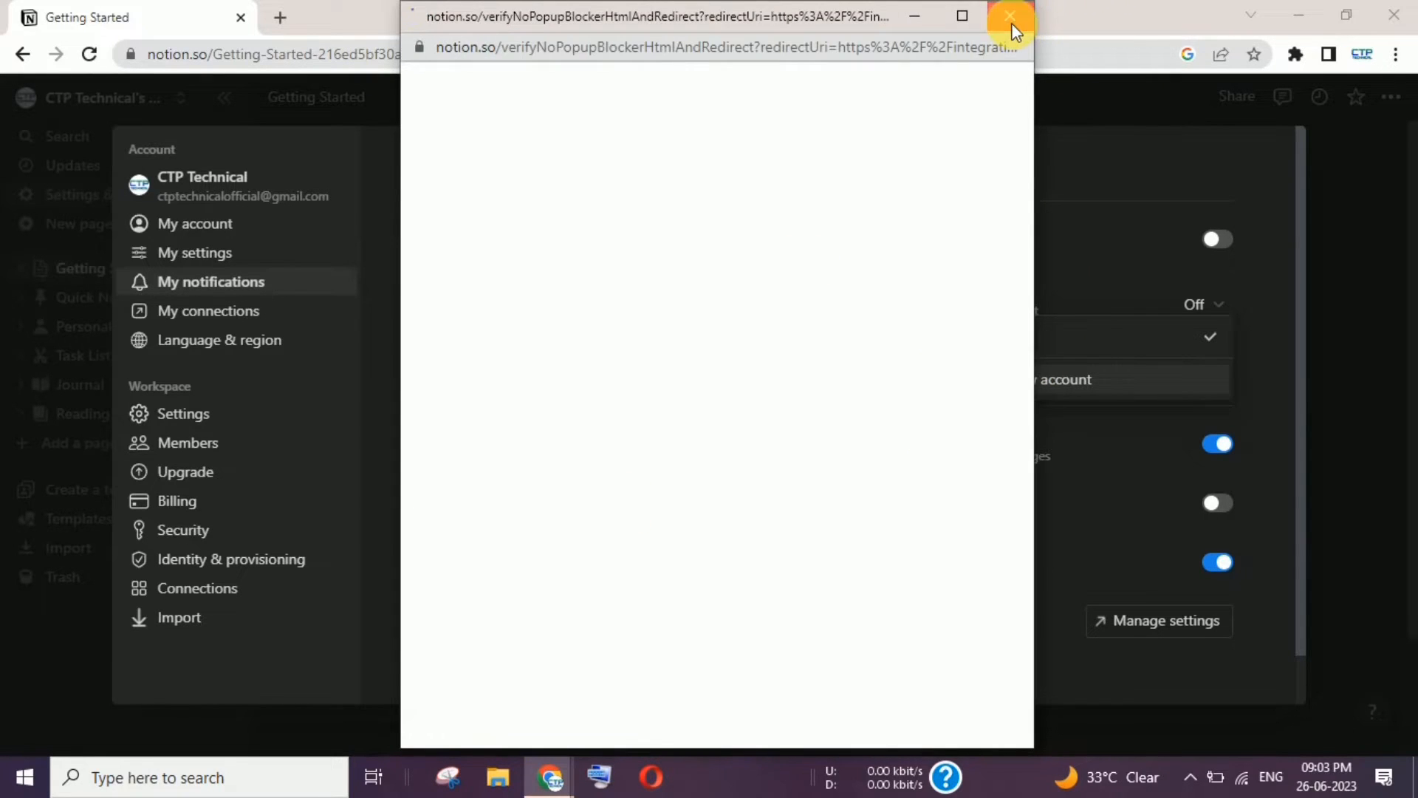
pyautogui.click(1011, 21)
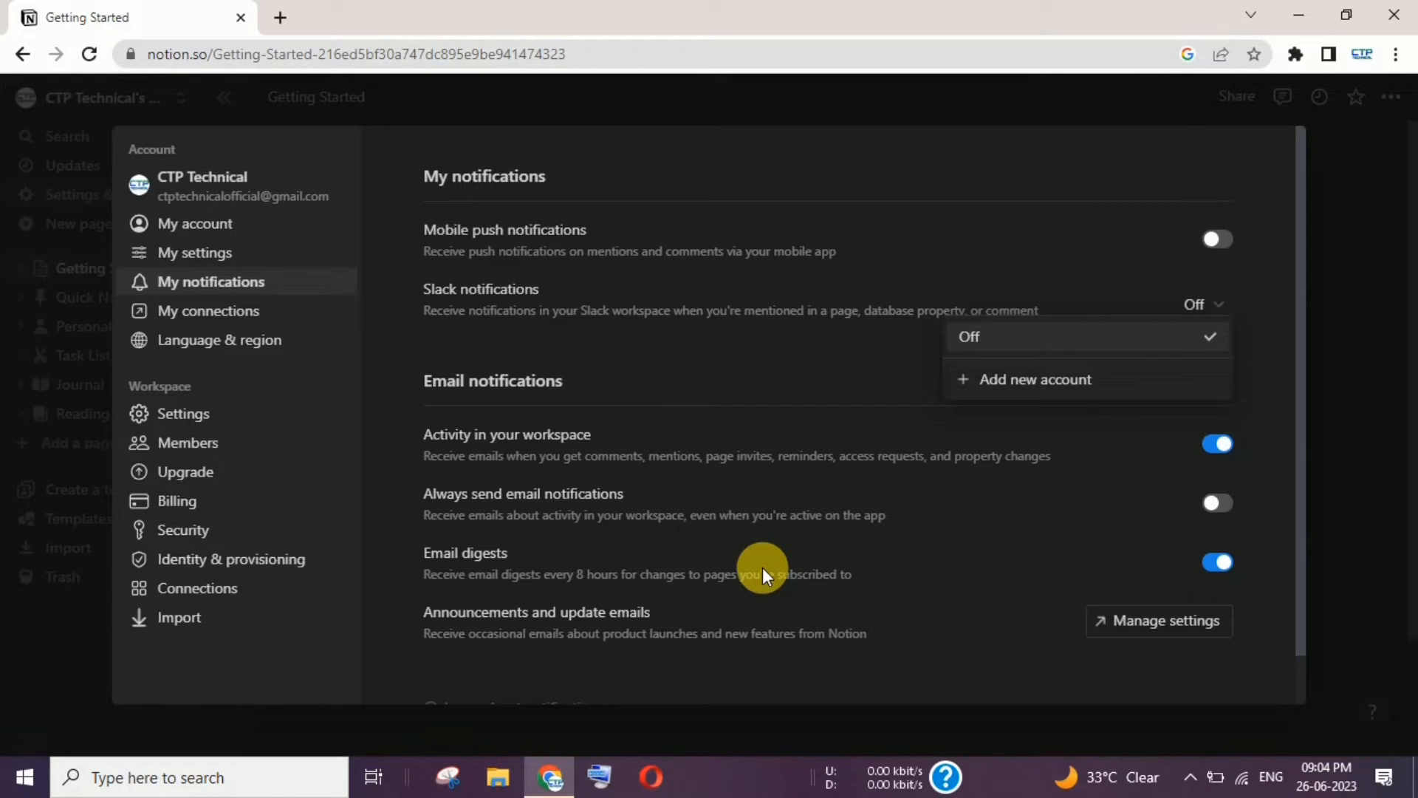
# Examine the preferences login page for announcements and update emails, including its language choice, and return to the notification settings
pyautogui.scroll(-1, 1248, 525)
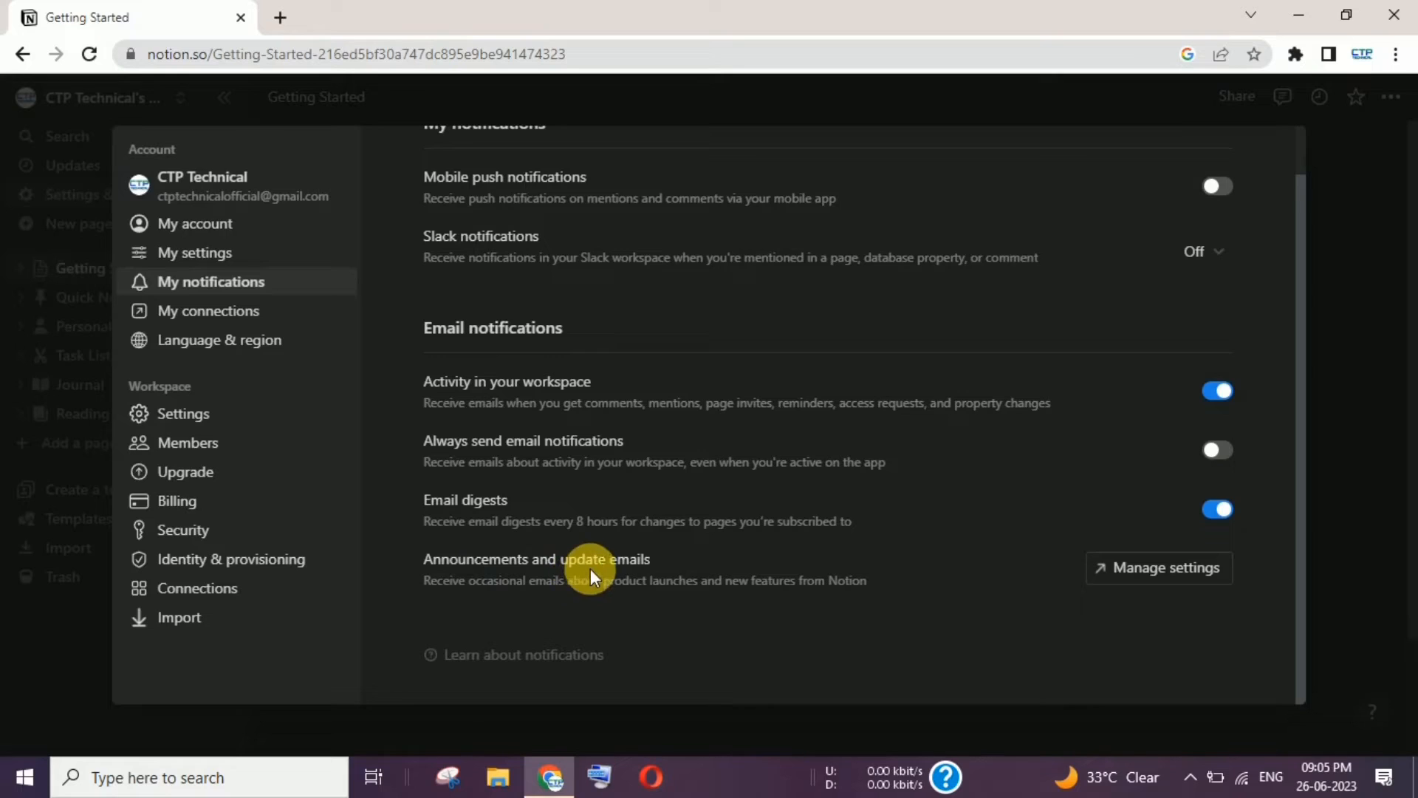
pyautogui.click(1109, 582)
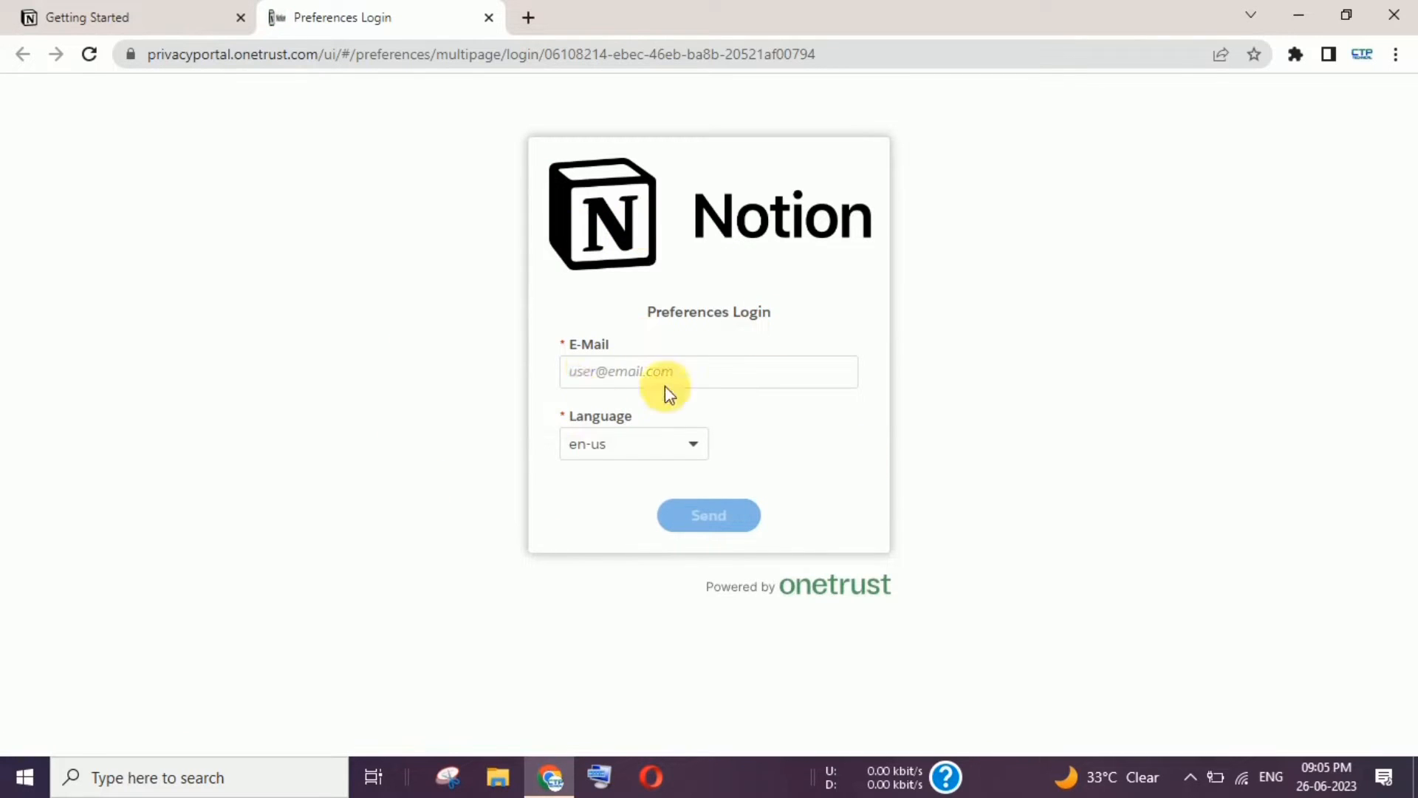
pyautogui.click(646, 445)
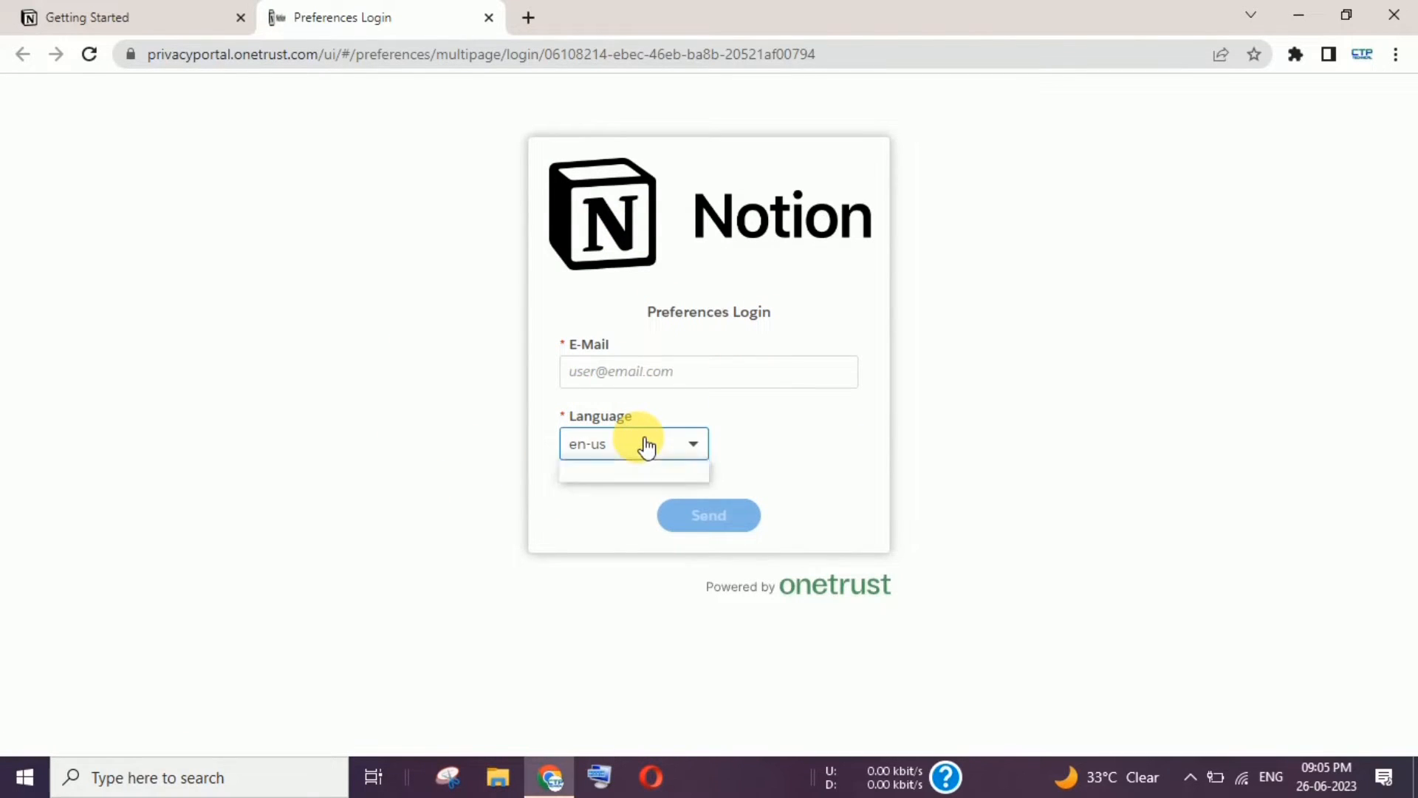
pyautogui.click(650, 444)
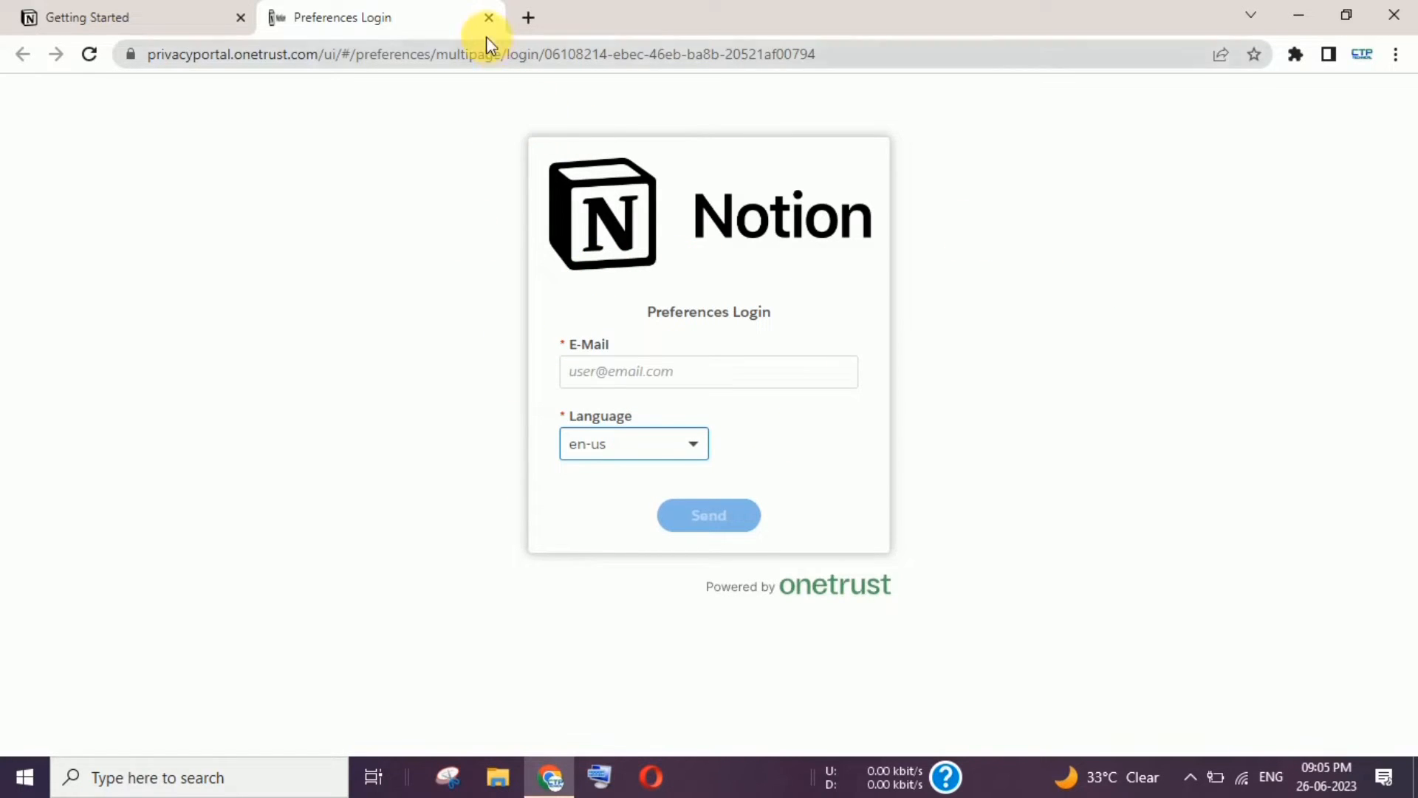
pyautogui.click(489, 18)
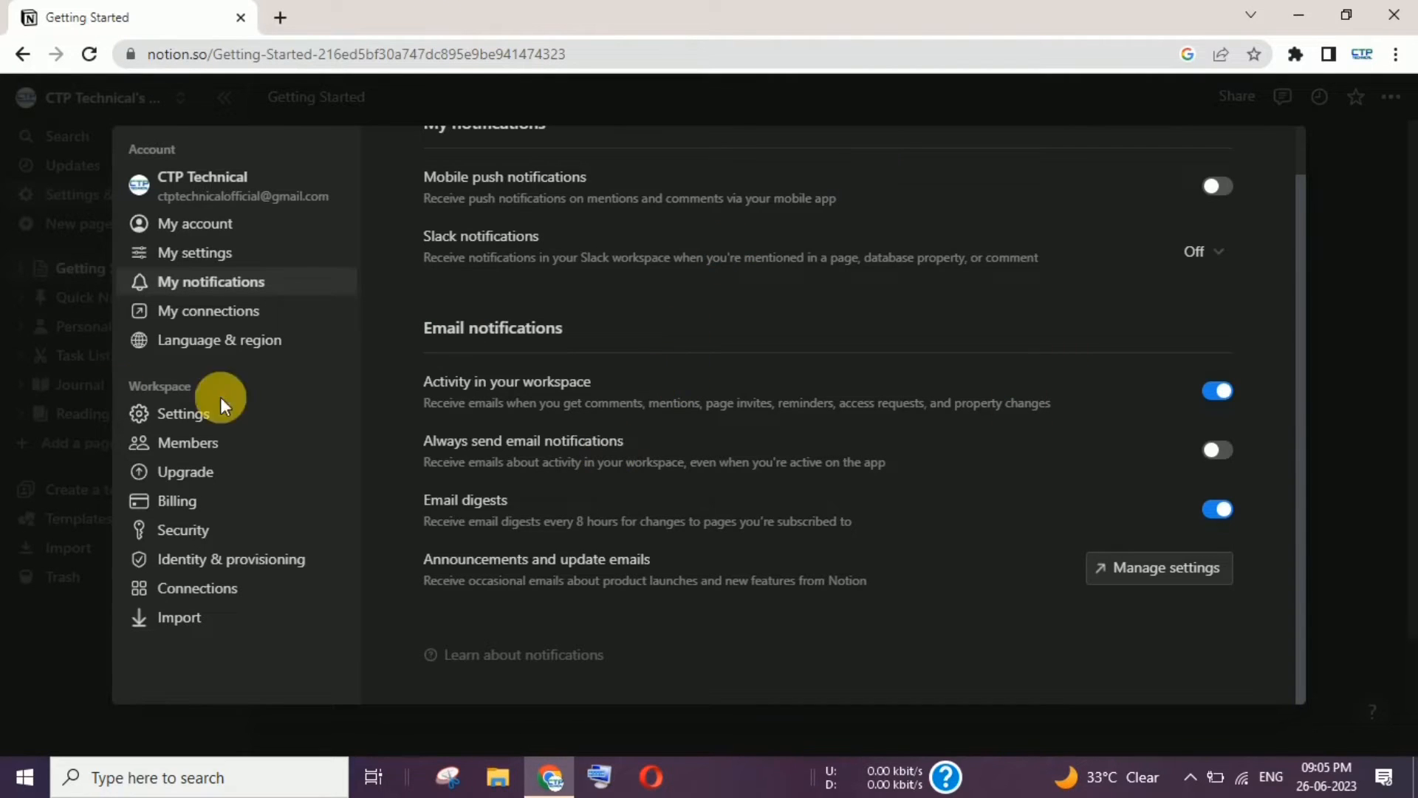
# Examine the full list of services available to connect to the account
pyautogui.click(221, 323)
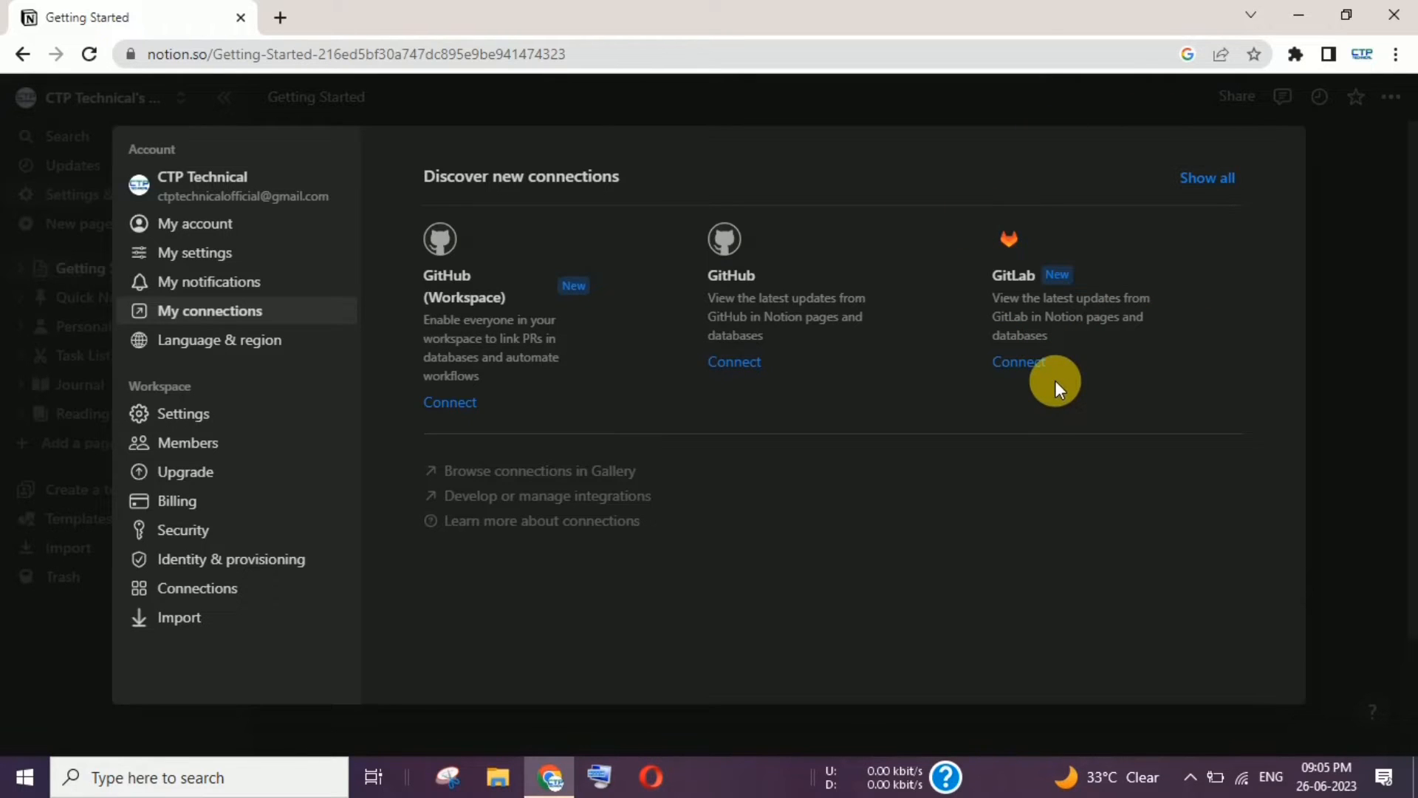
pyautogui.click(1222, 186)
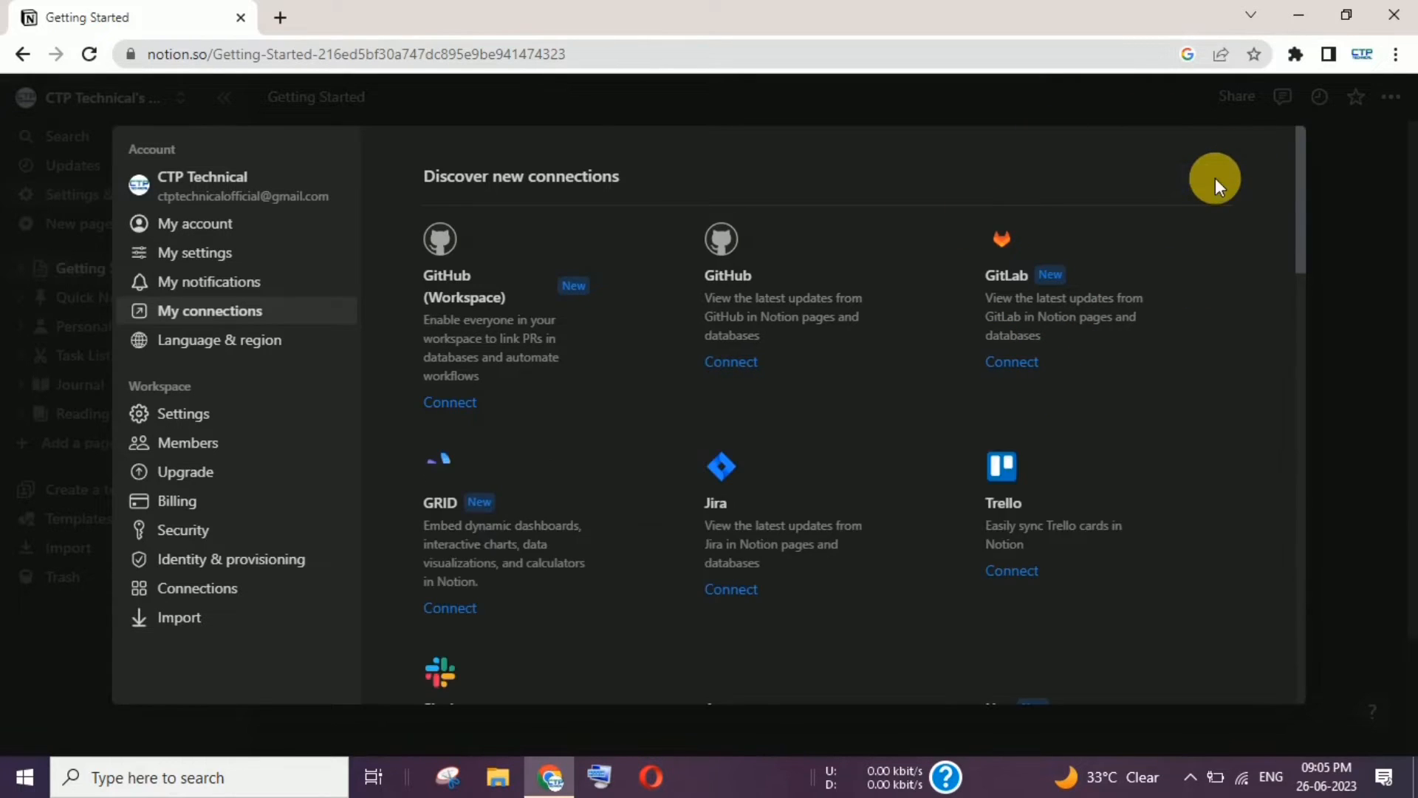
pyautogui.scroll(-3, 1298, 215)
pyautogui.scroll(-5, 1309, 286)
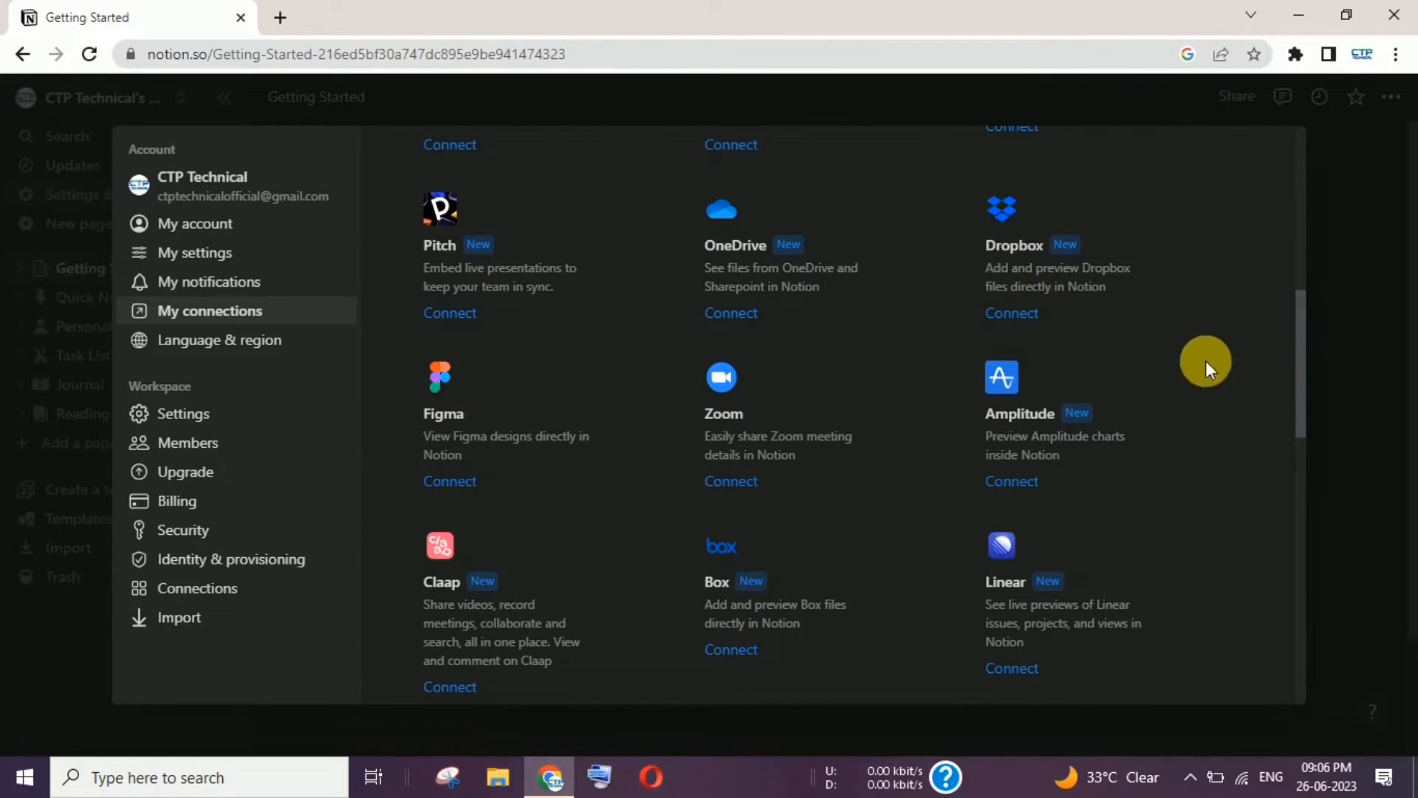
pyautogui.scroll(-5, 1298, 406)
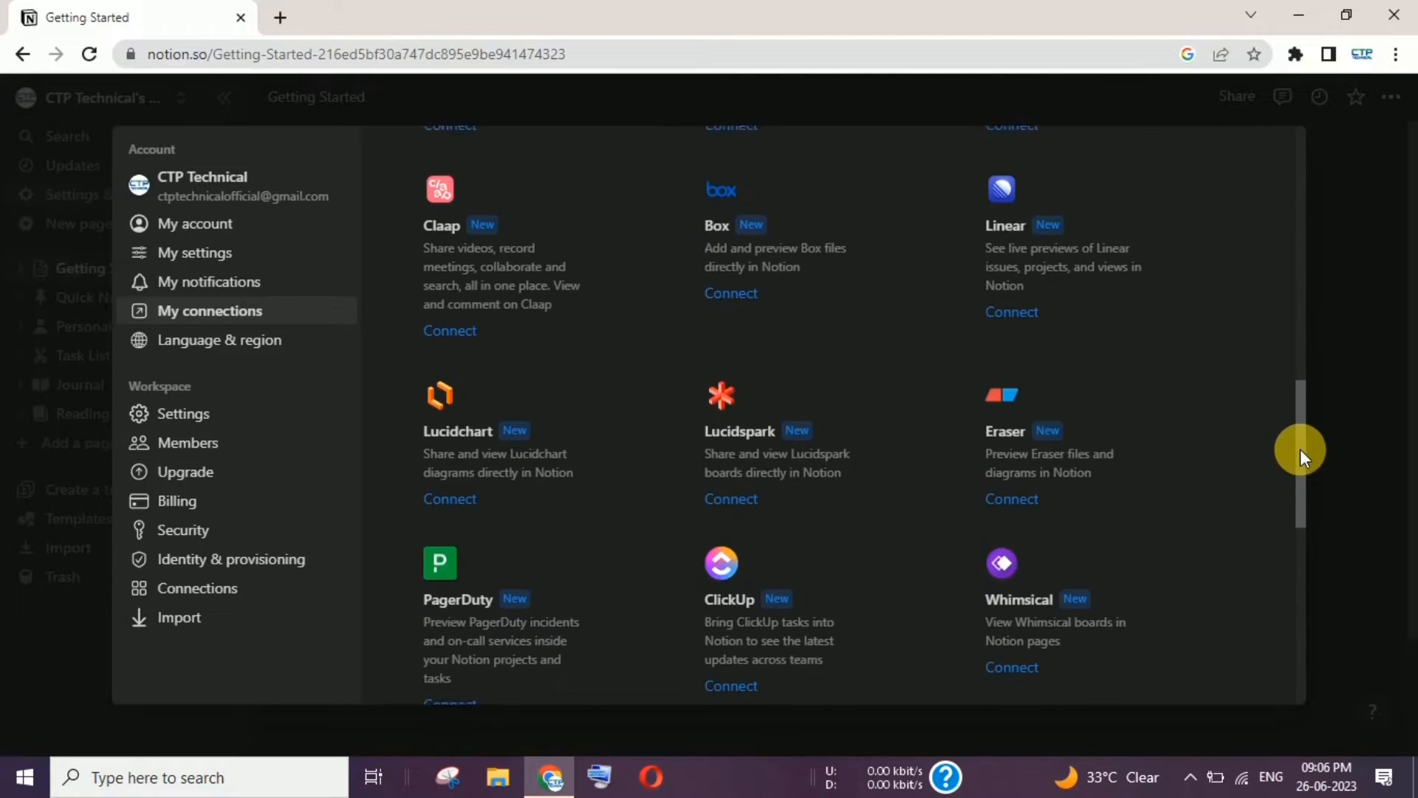
pyautogui.scroll(-1, 1299, 480)
pyautogui.scroll(-2, 1302, 550)
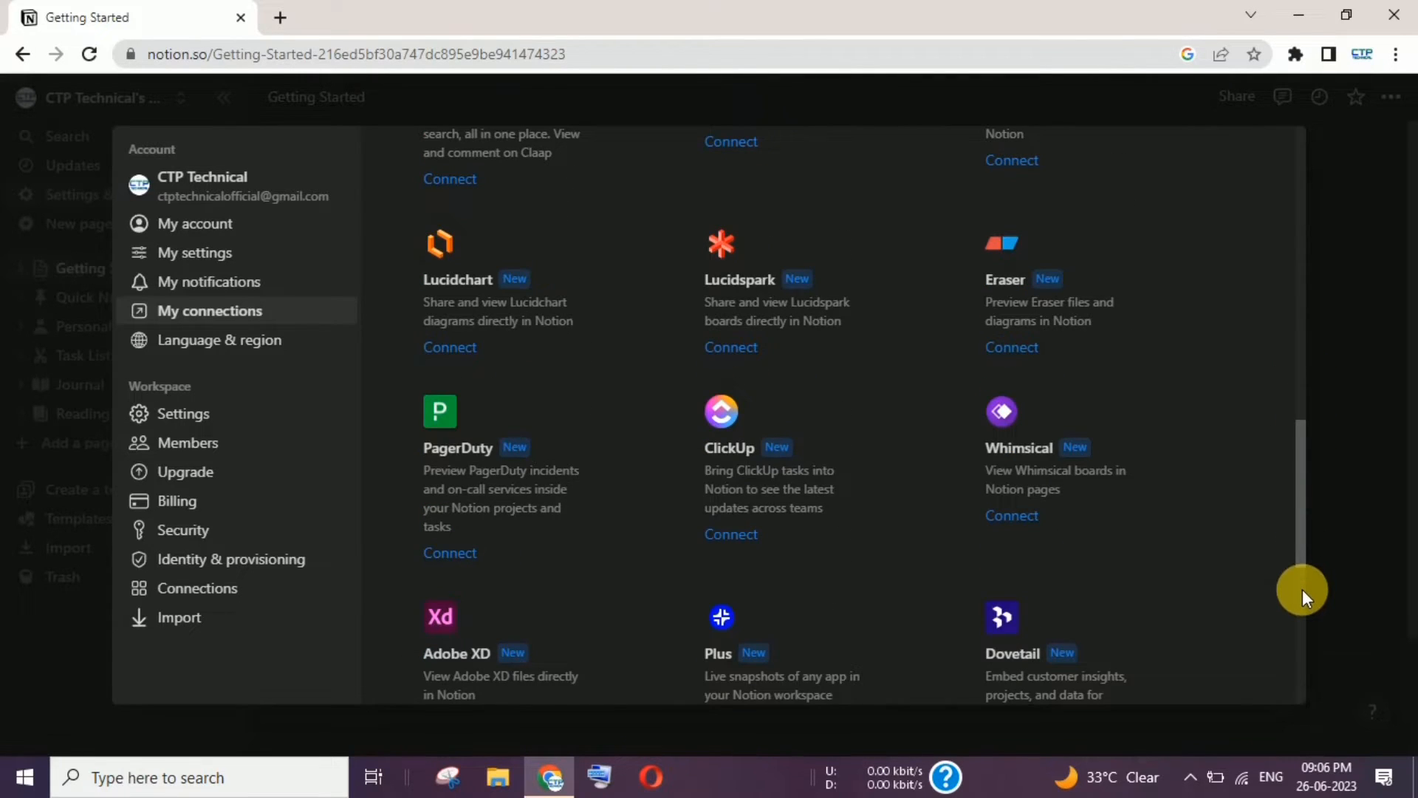
pyautogui.scroll(-7, 1300, 584)
pyautogui.scroll(-3, 1295, 654)
pyautogui.scroll(12, 1293, 635)
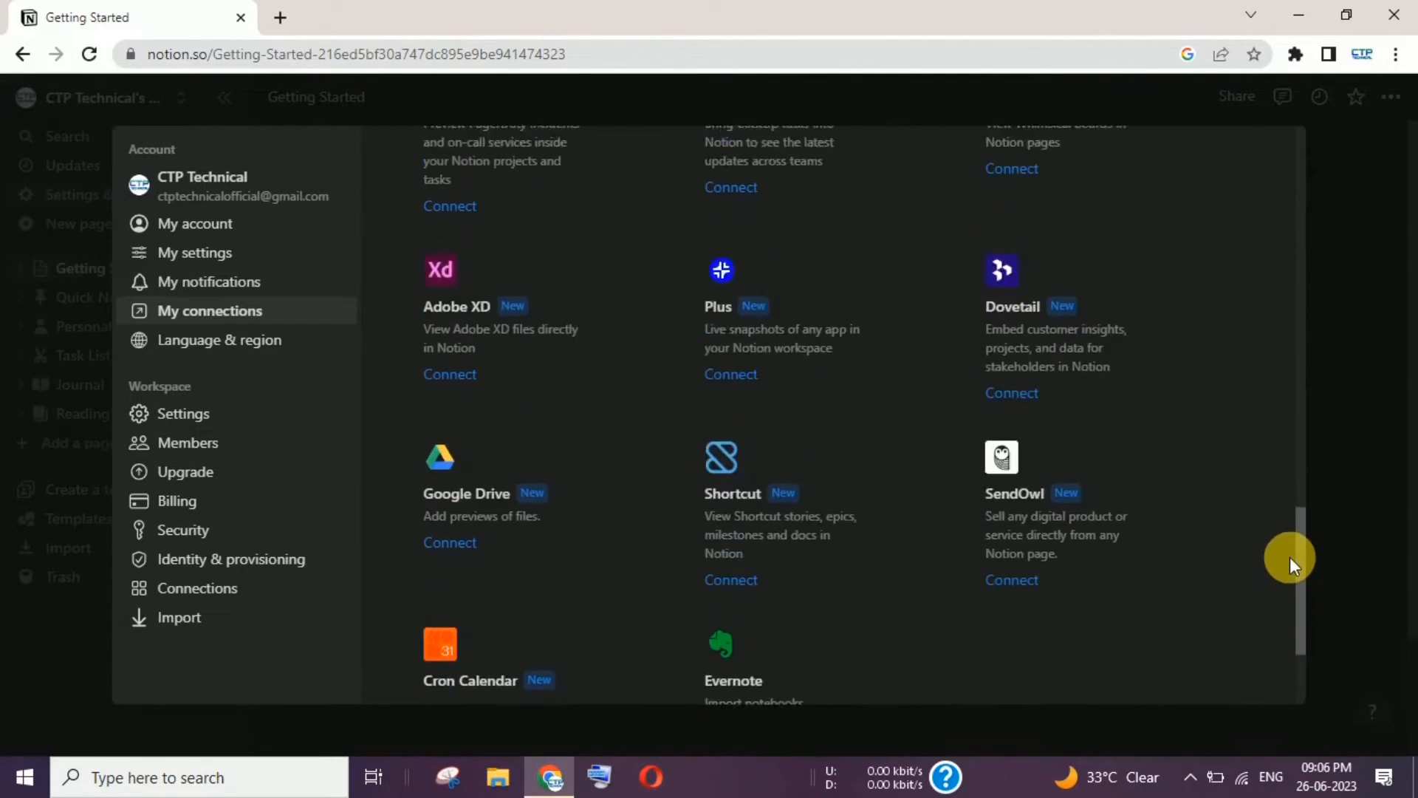
# Keep English as the interface language and enable Start week on Monday
pyautogui.click(242, 344)
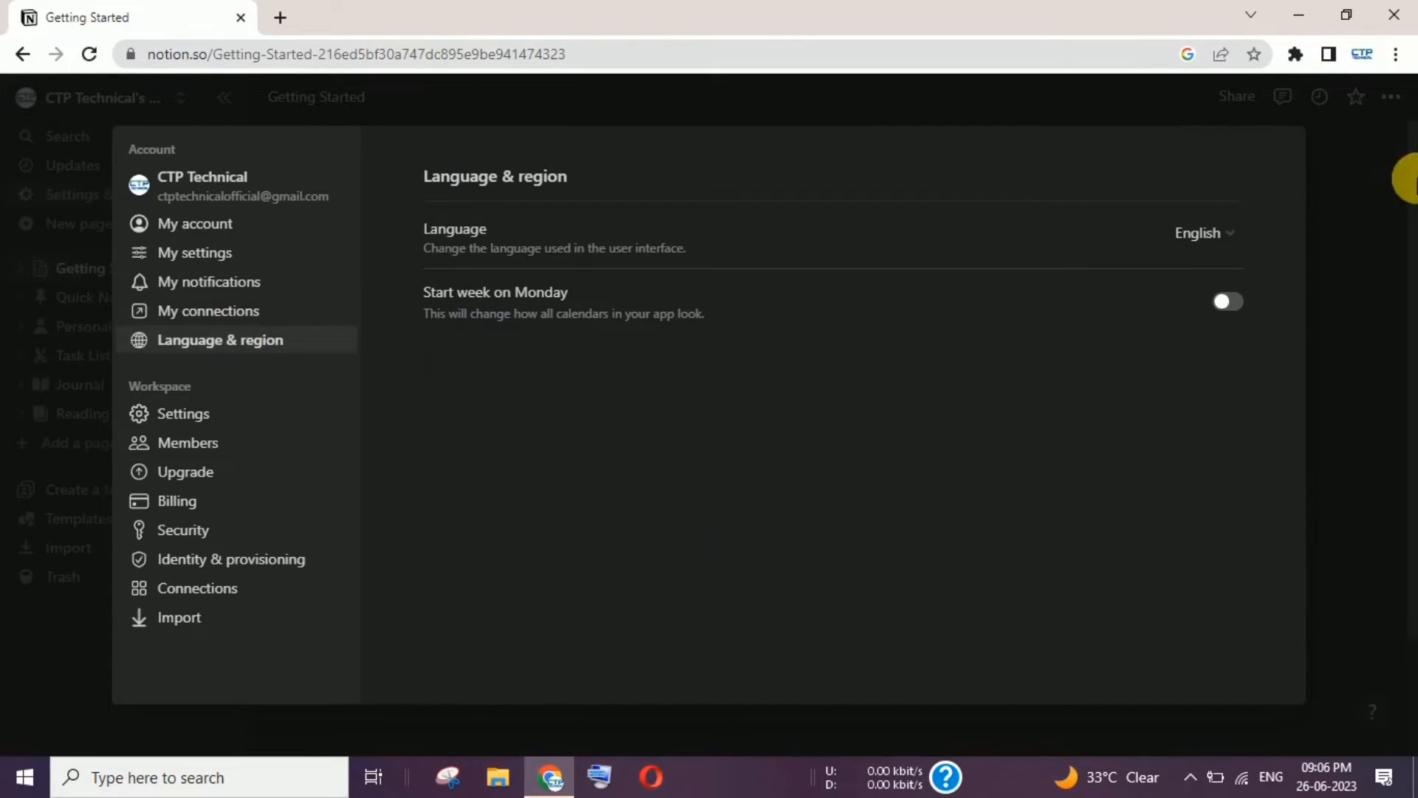
pyautogui.click(1199, 233)
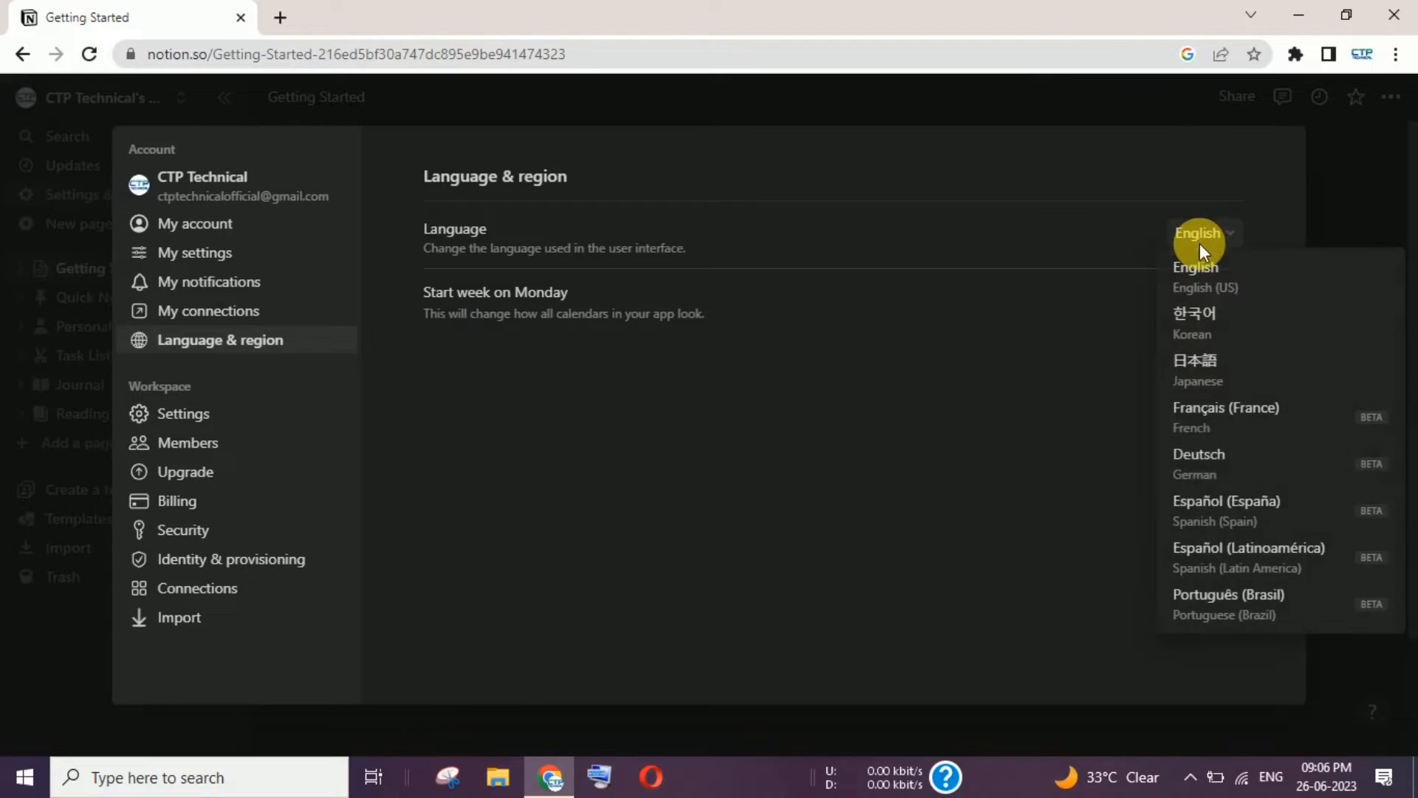
pyautogui.click(1285, 278)
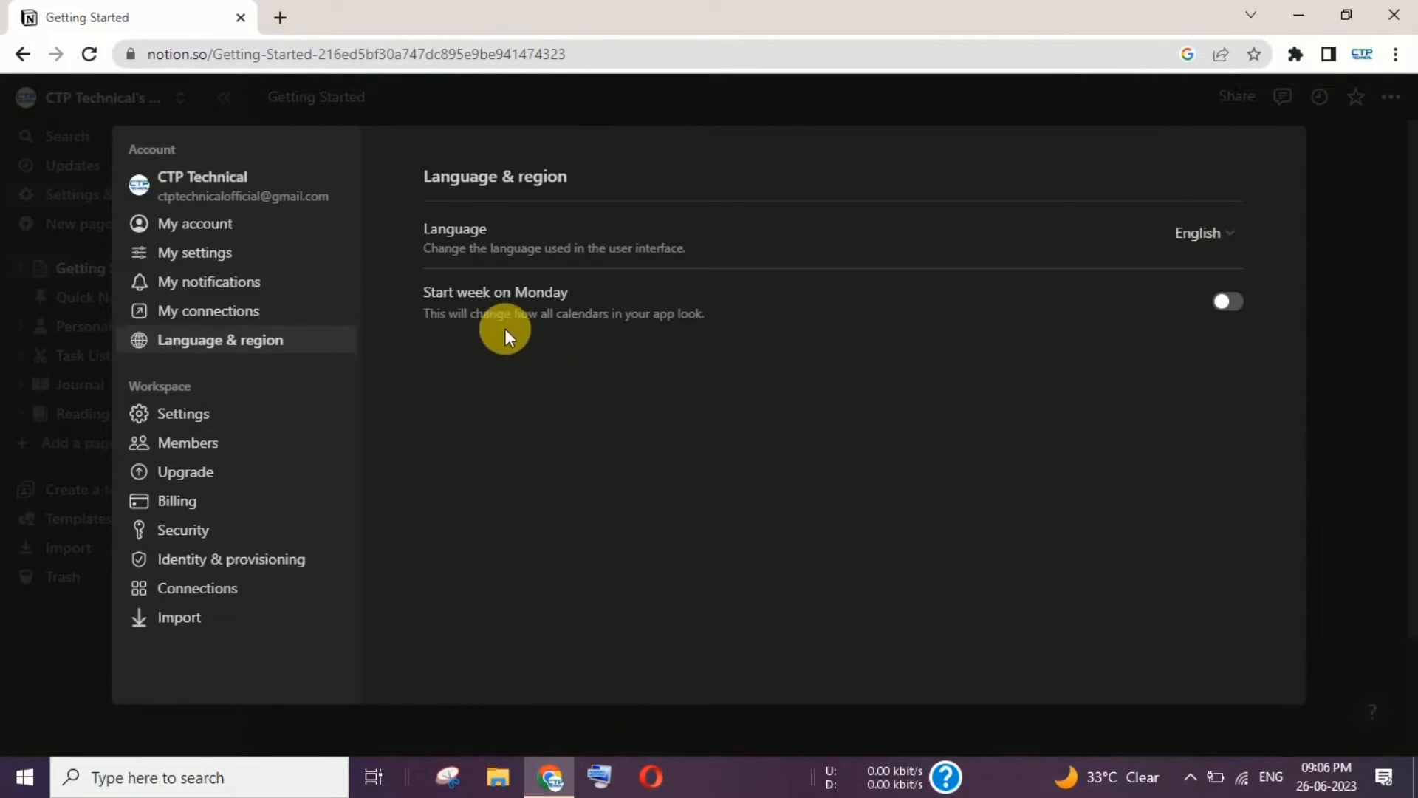
pyautogui.click(1182, 308)
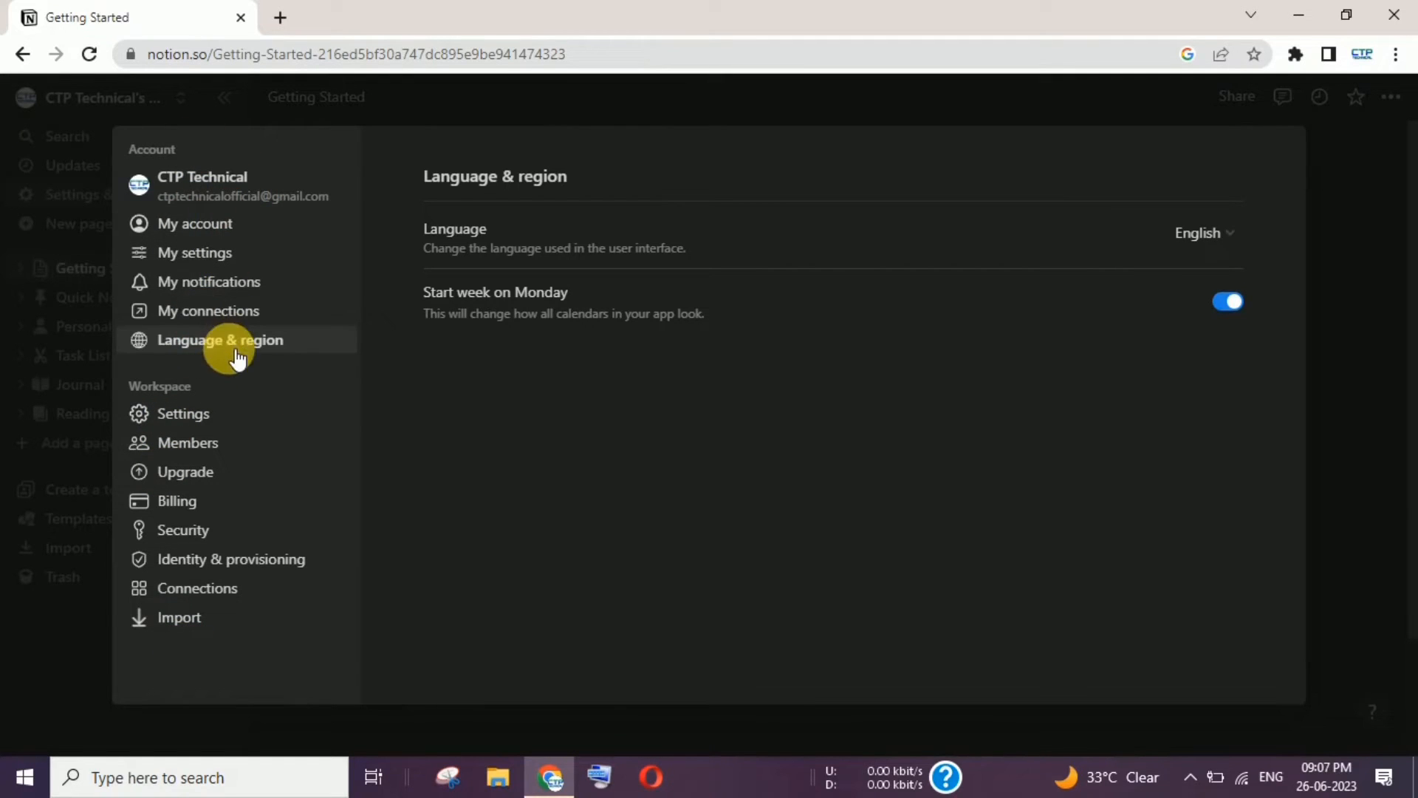
# Review the workspace name, icon, custom domain entry and allowed email domains in the workspace settings without entering new values
pyautogui.click(166, 420)
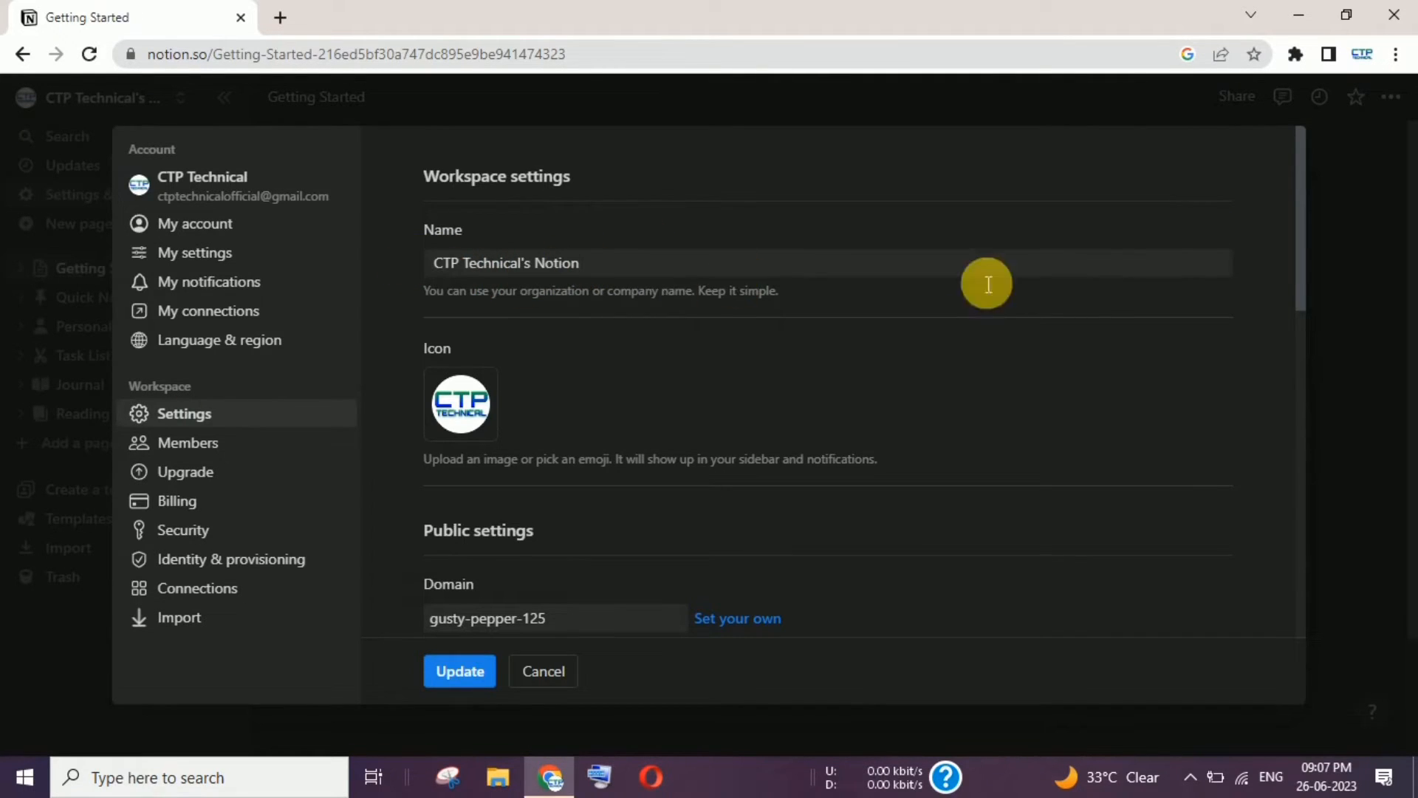
pyautogui.moveTo(1301, 192); pyautogui.dragTo(1302, 261)
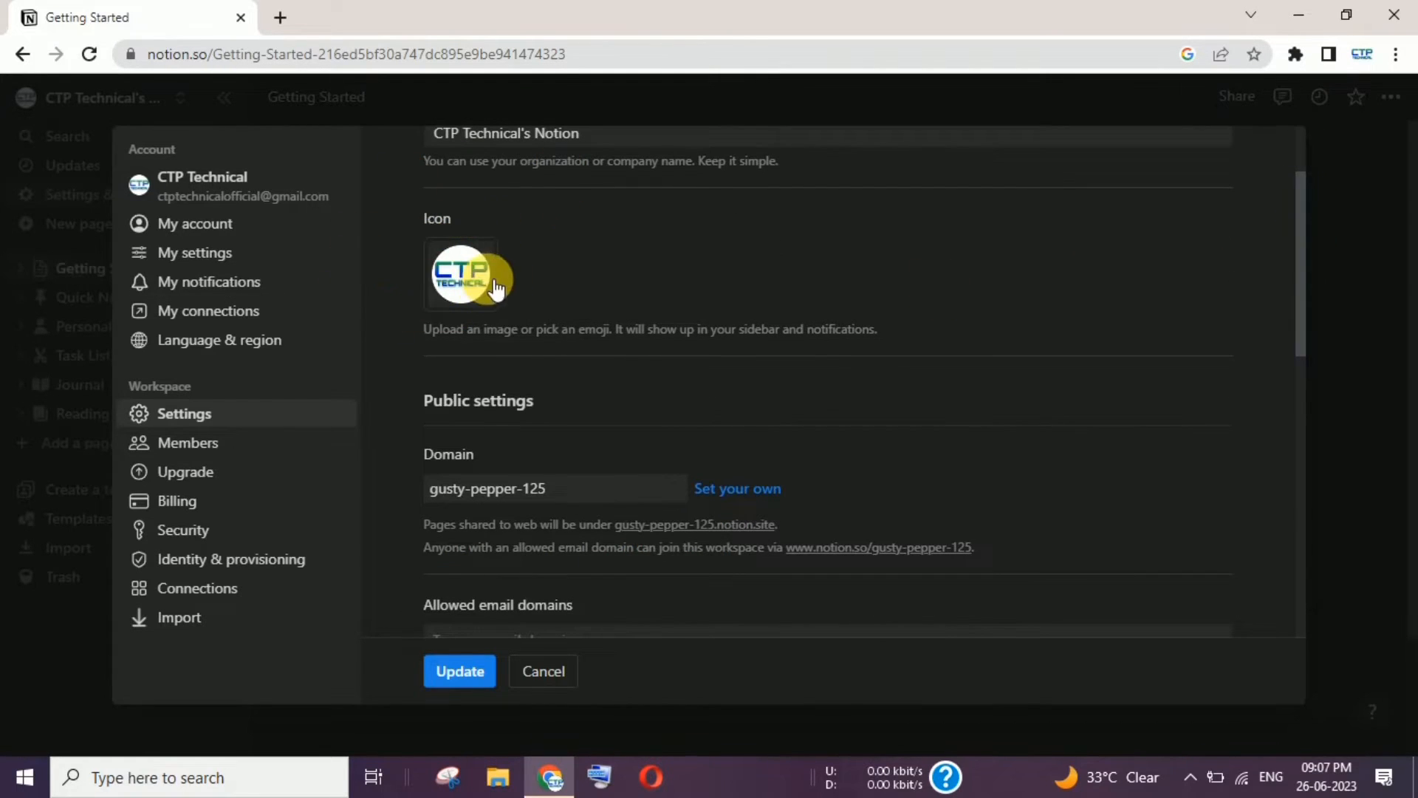
pyautogui.scroll(-2, 1167, 422)
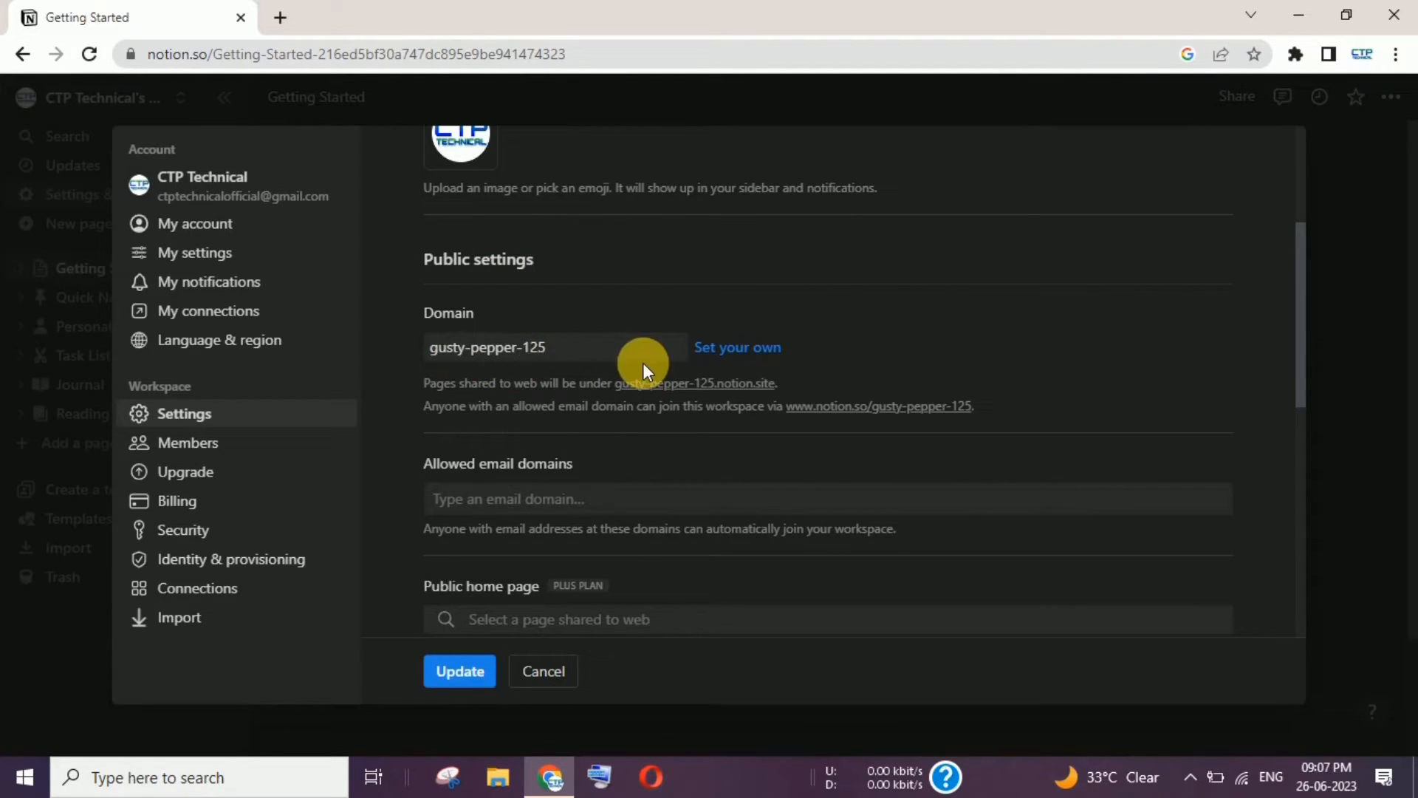
pyautogui.click(741, 347)
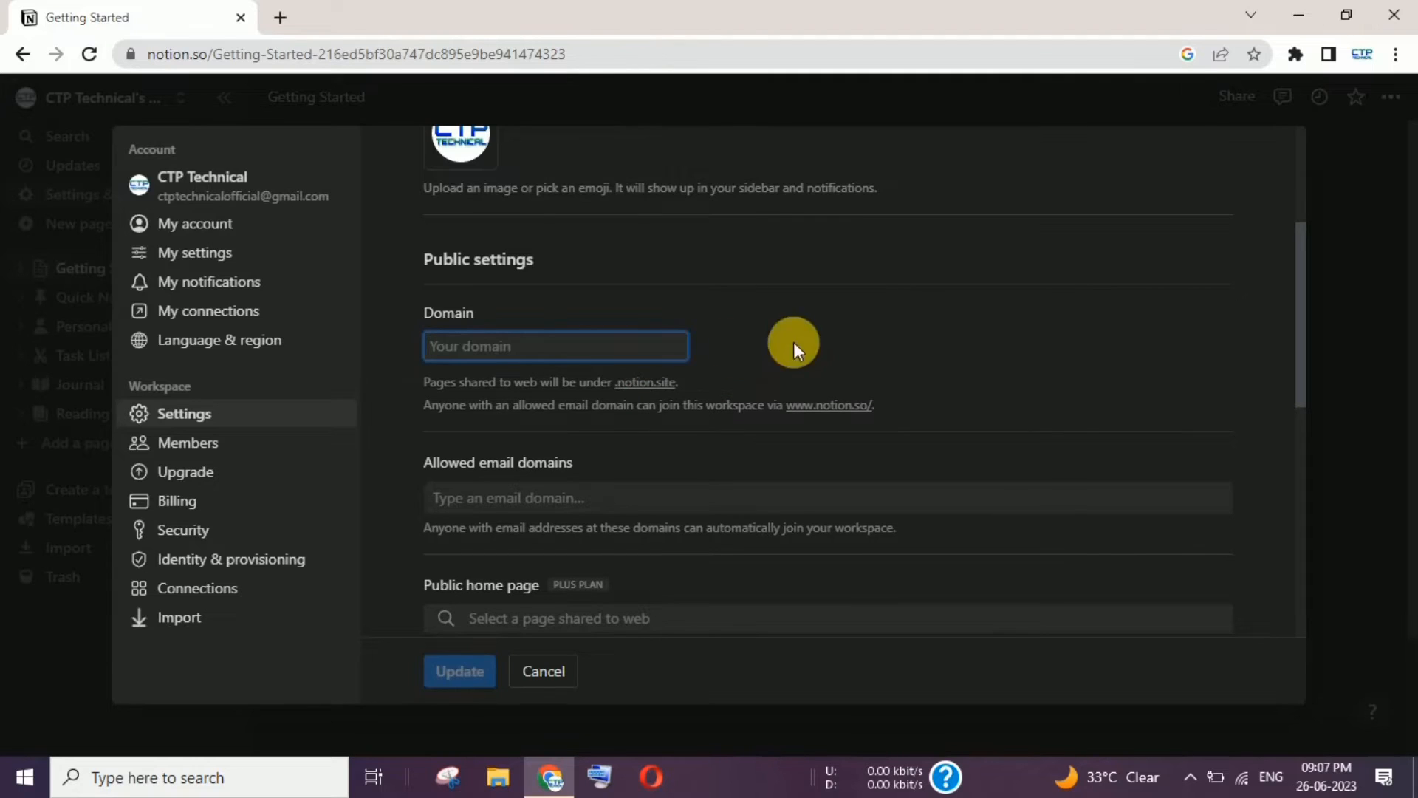
pyautogui.click(577, 358)
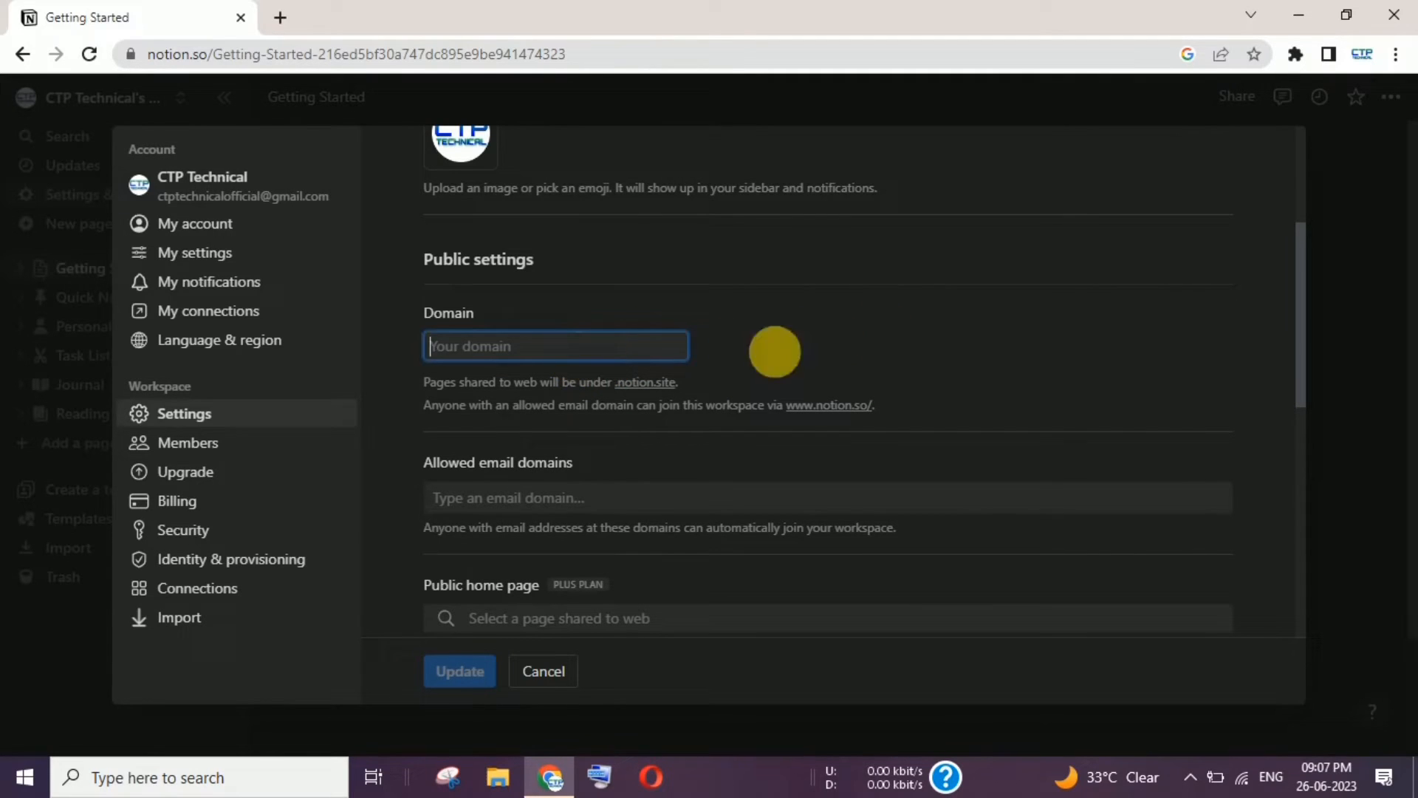
pyautogui.click(816, 358)
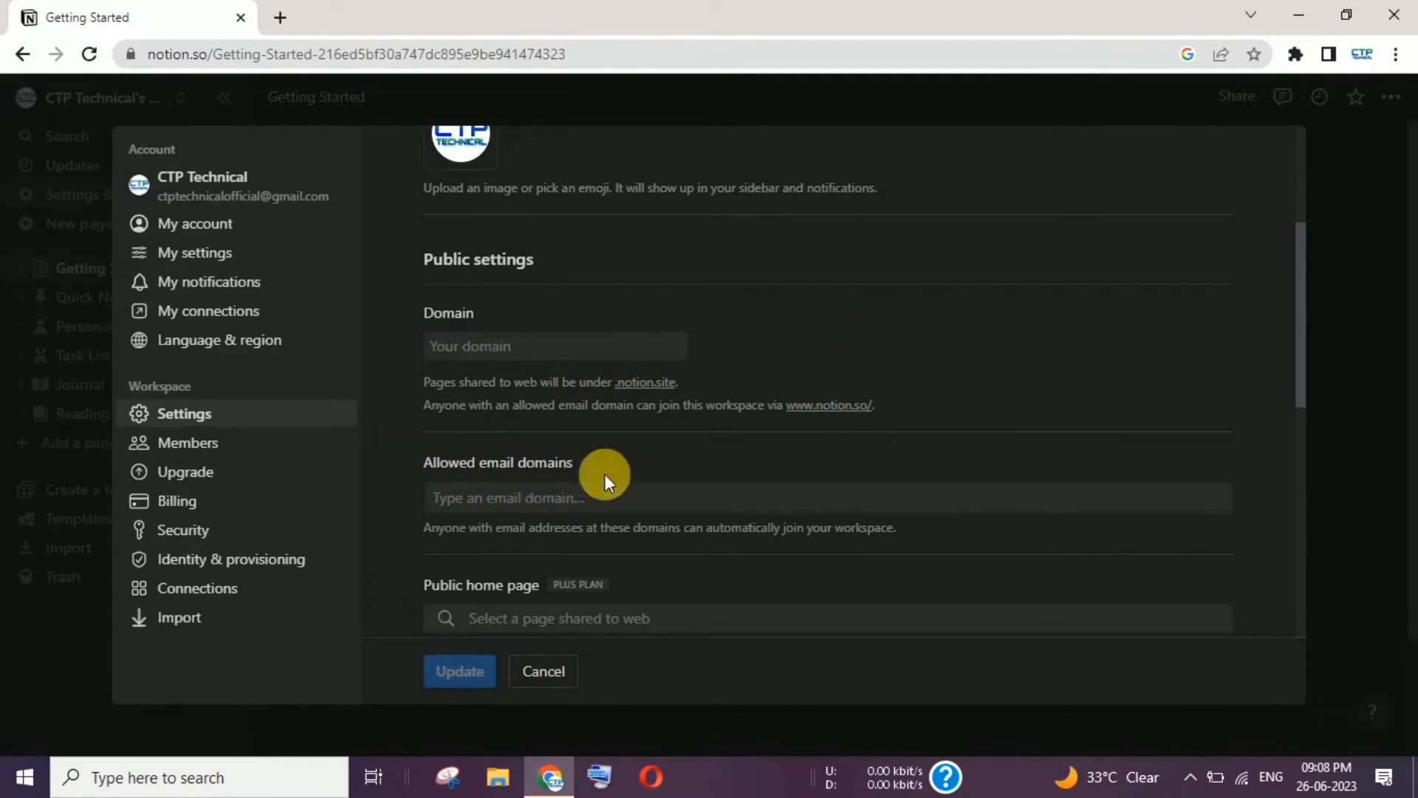
pyautogui.click(559, 499)
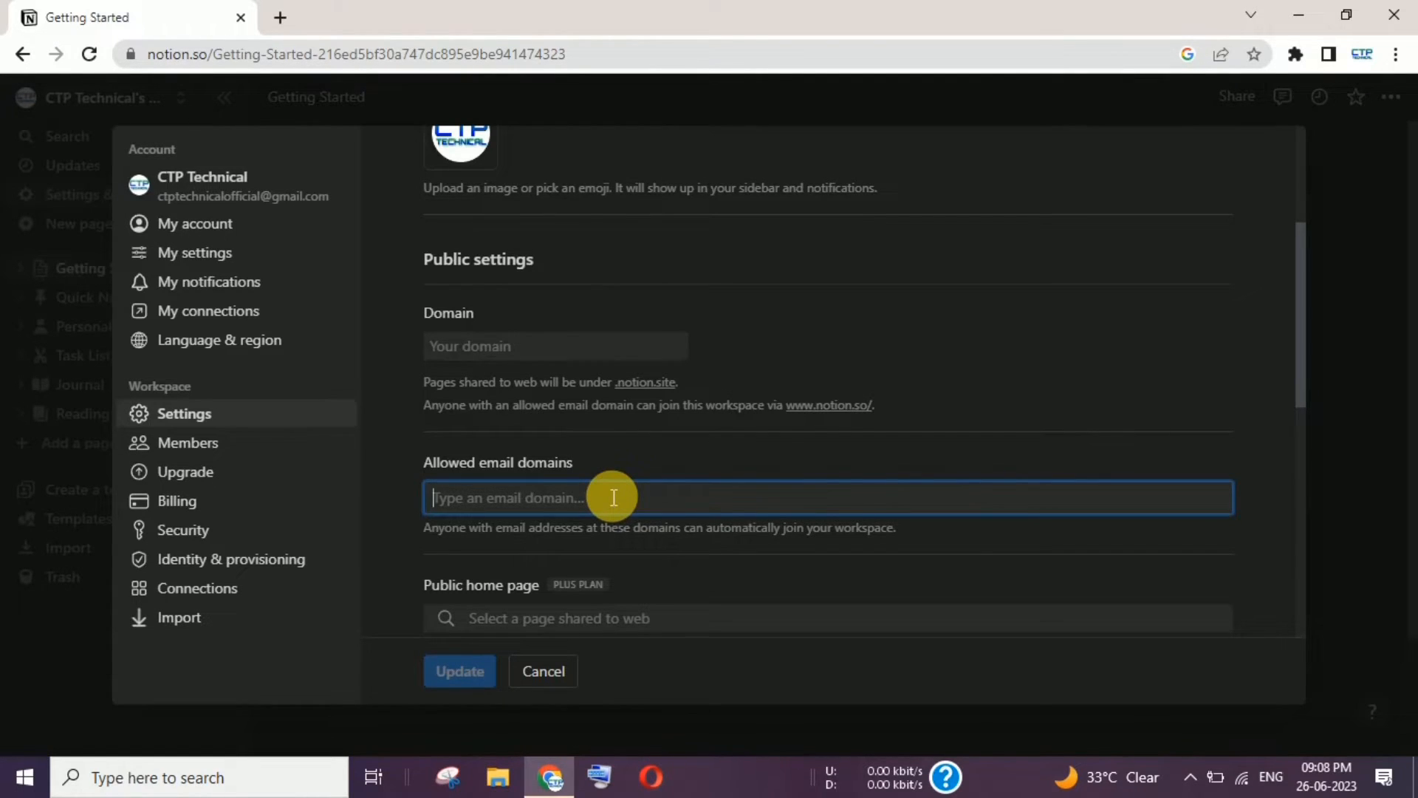
# Check the Public home page setting and examine the Upgrade to Plus billing form without purchasing
pyautogui.scroll(-5, 613, 497)
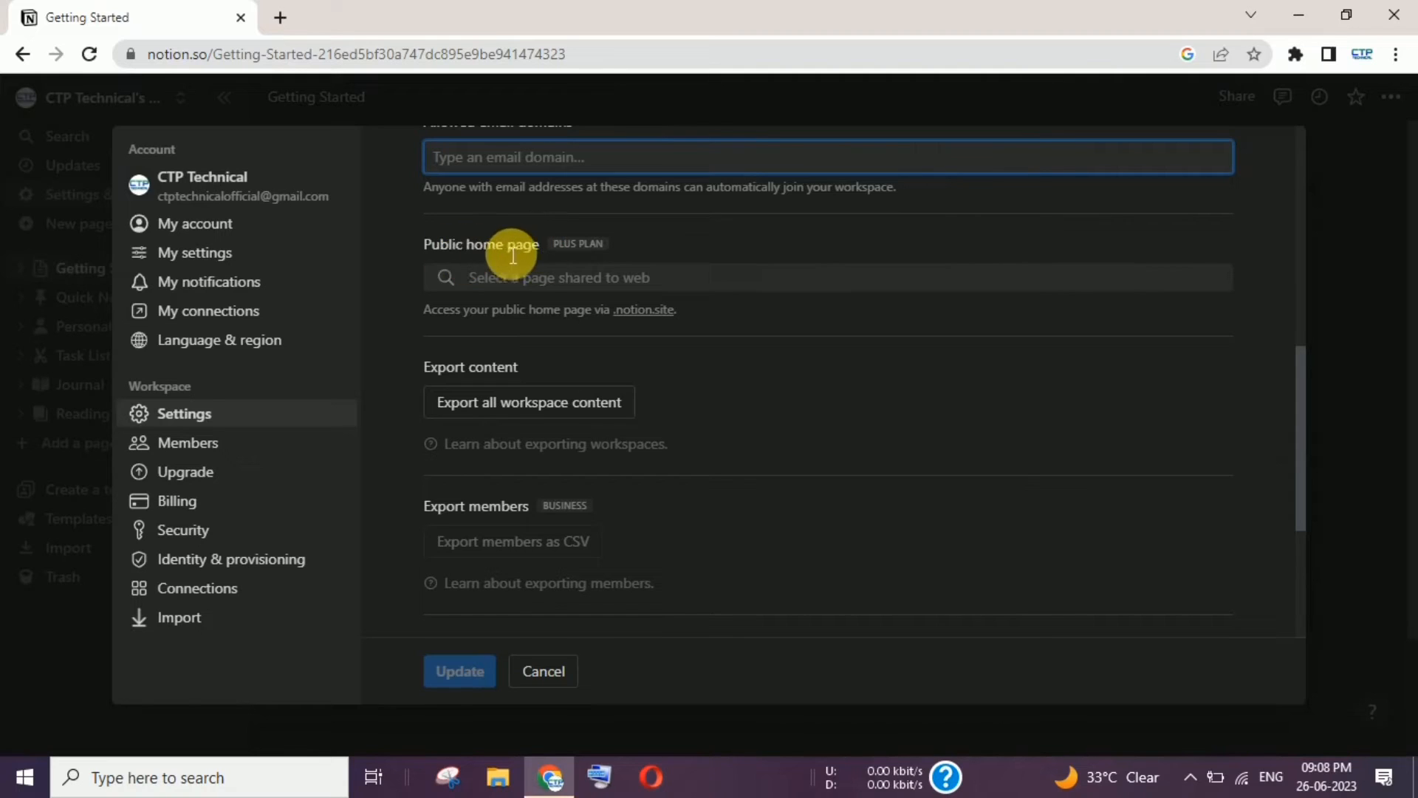
pyautogui.click(533, 280)
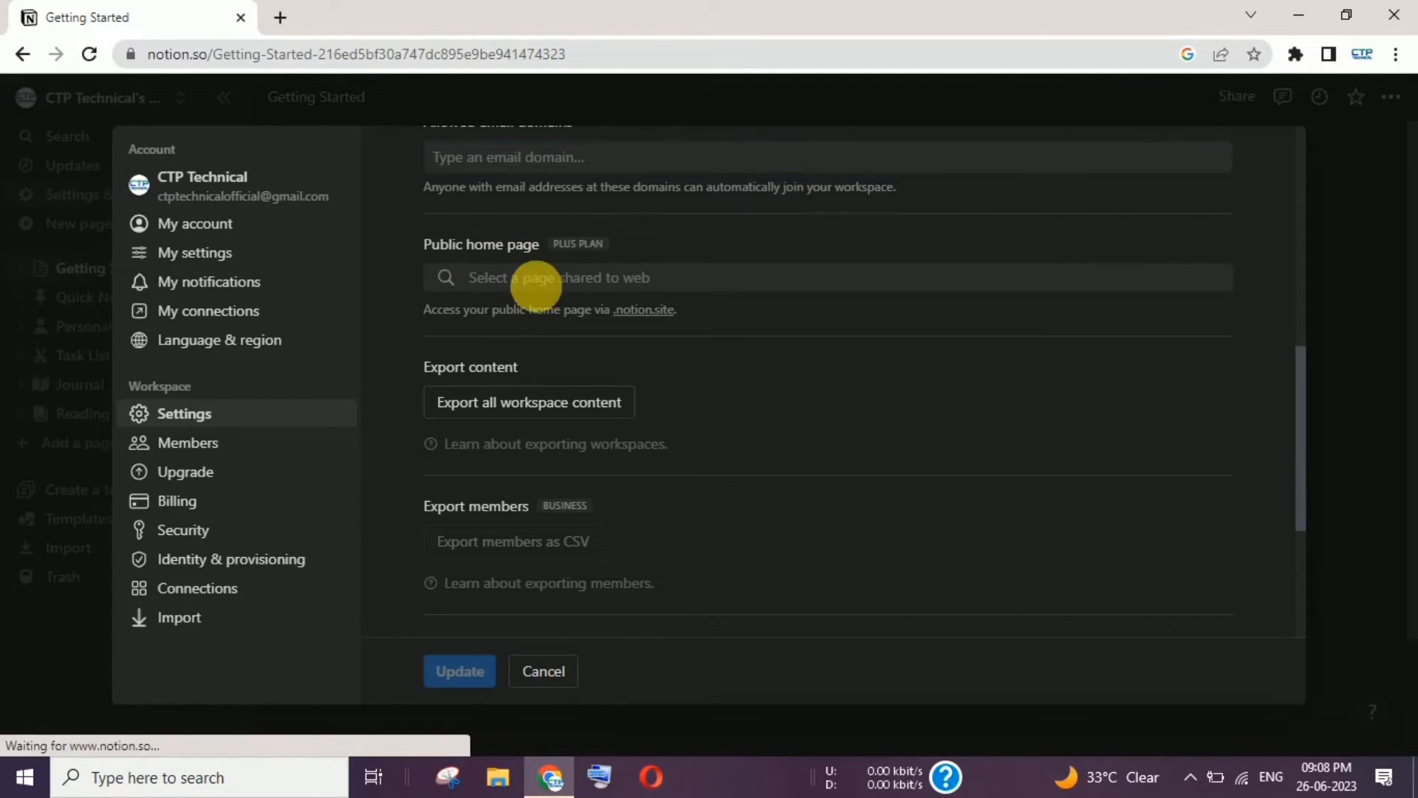
pyautogui.click(584, 279)
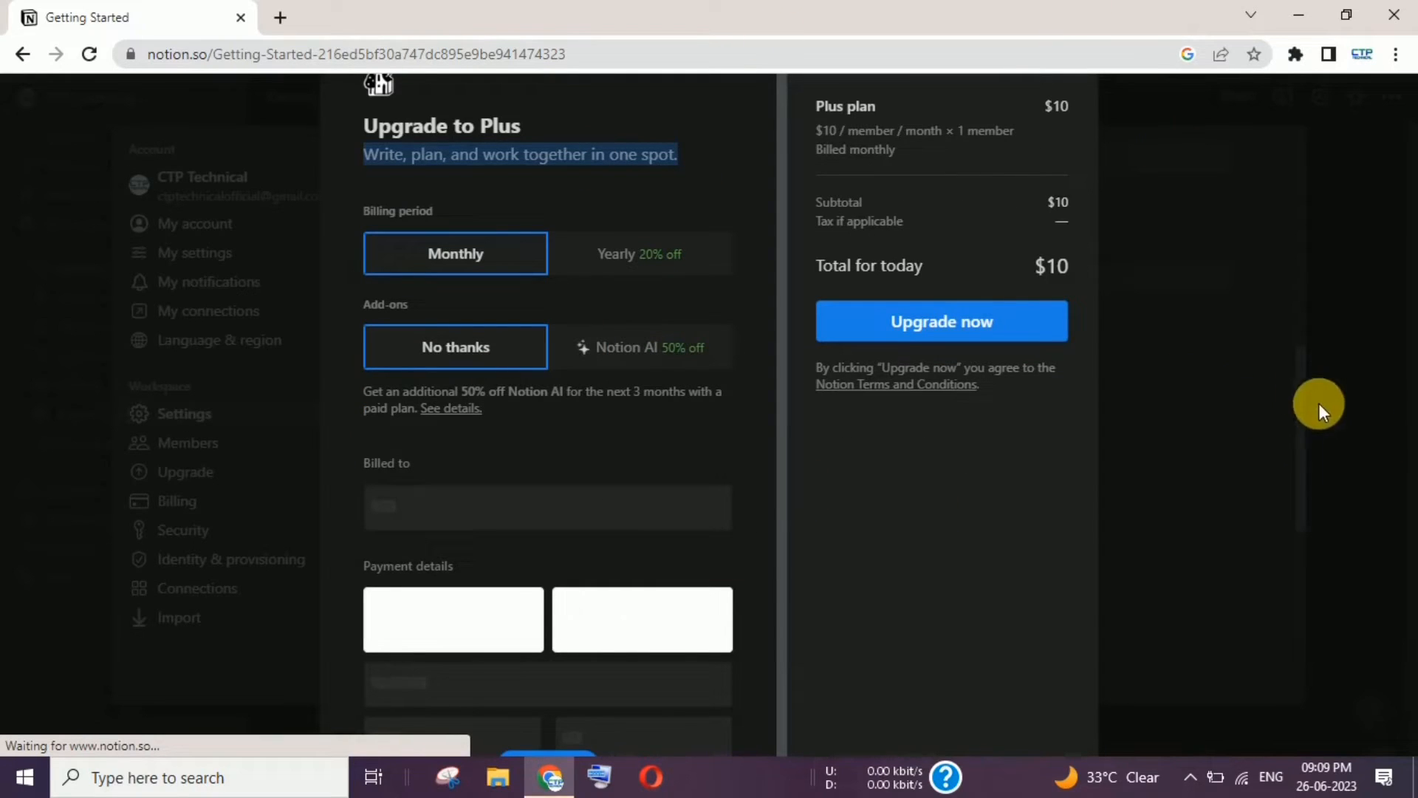
pyautogui.click(1280, 173)
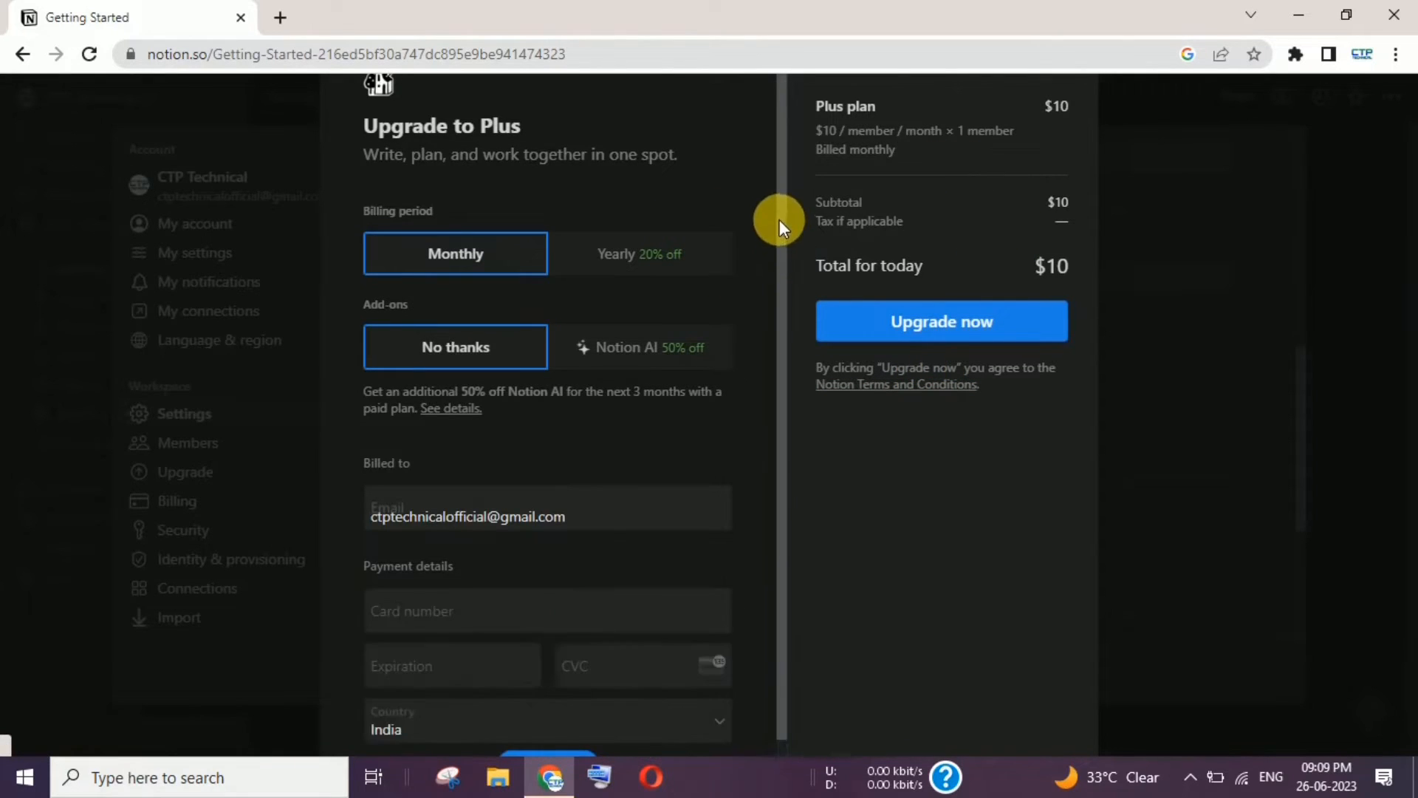
# Close the Upgrade to Plus form and review the format and database options for exporting all workspace content
pyautogui.moveTo(780, 221); pyautogui.dragTo(811, 143)
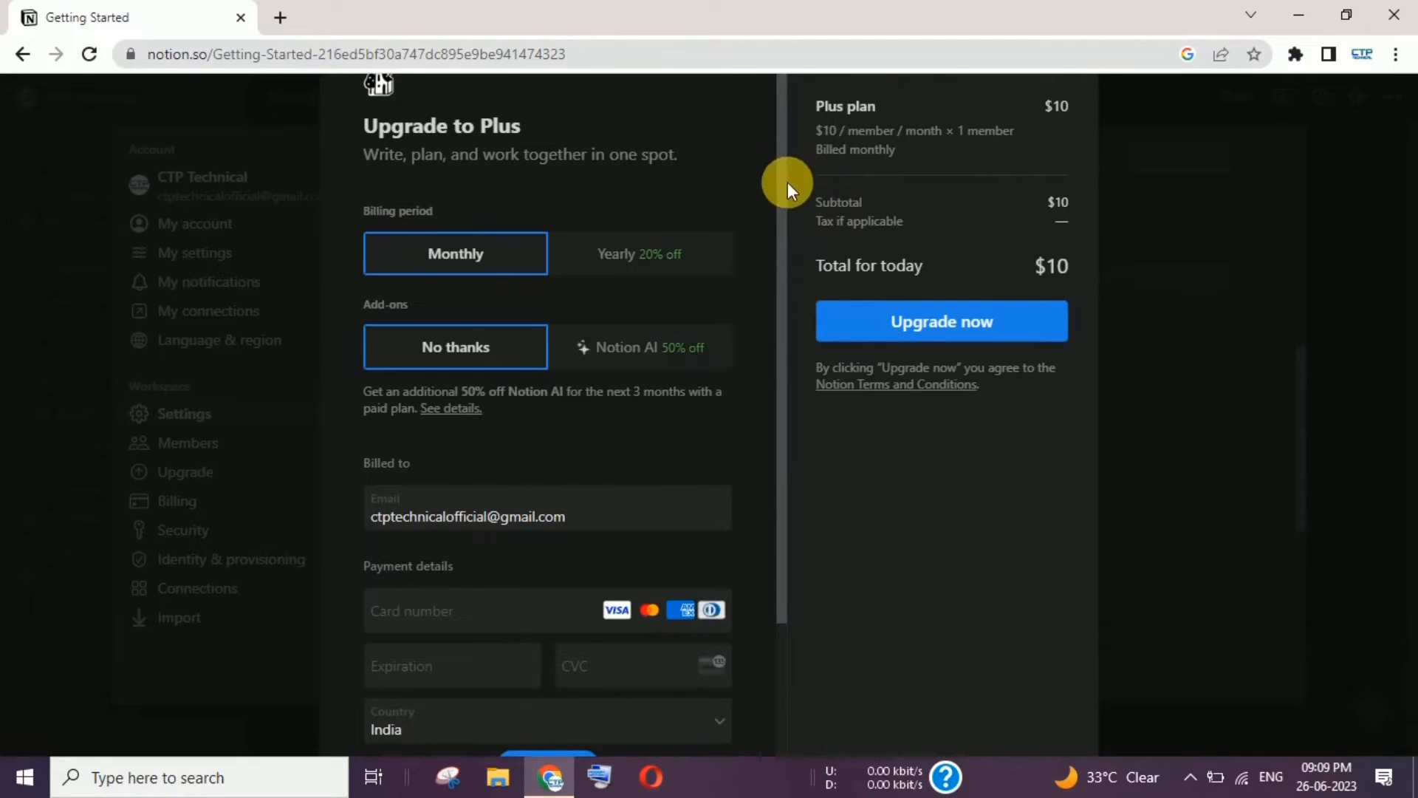
pyautogui.press('Escape')
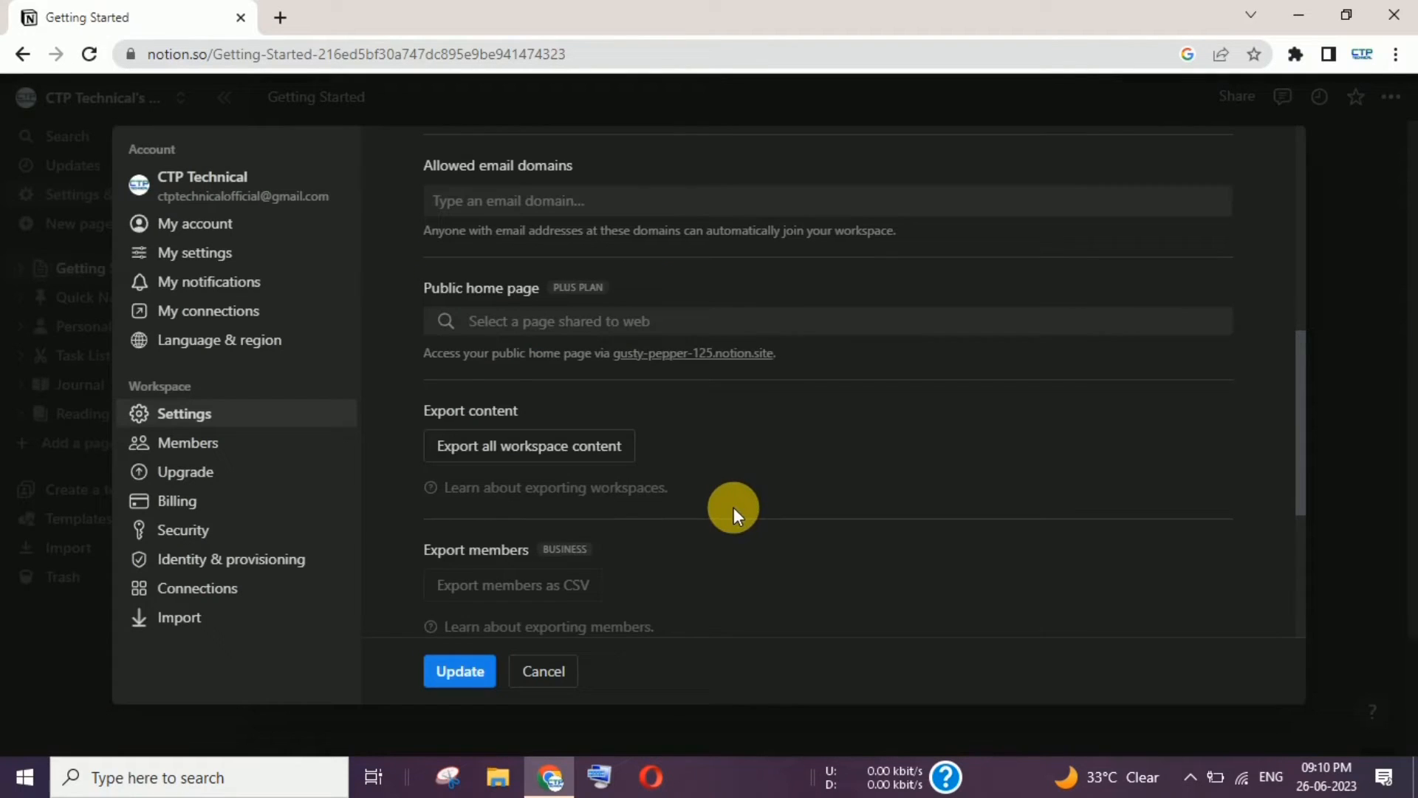
pyautogui.click(523, 454)
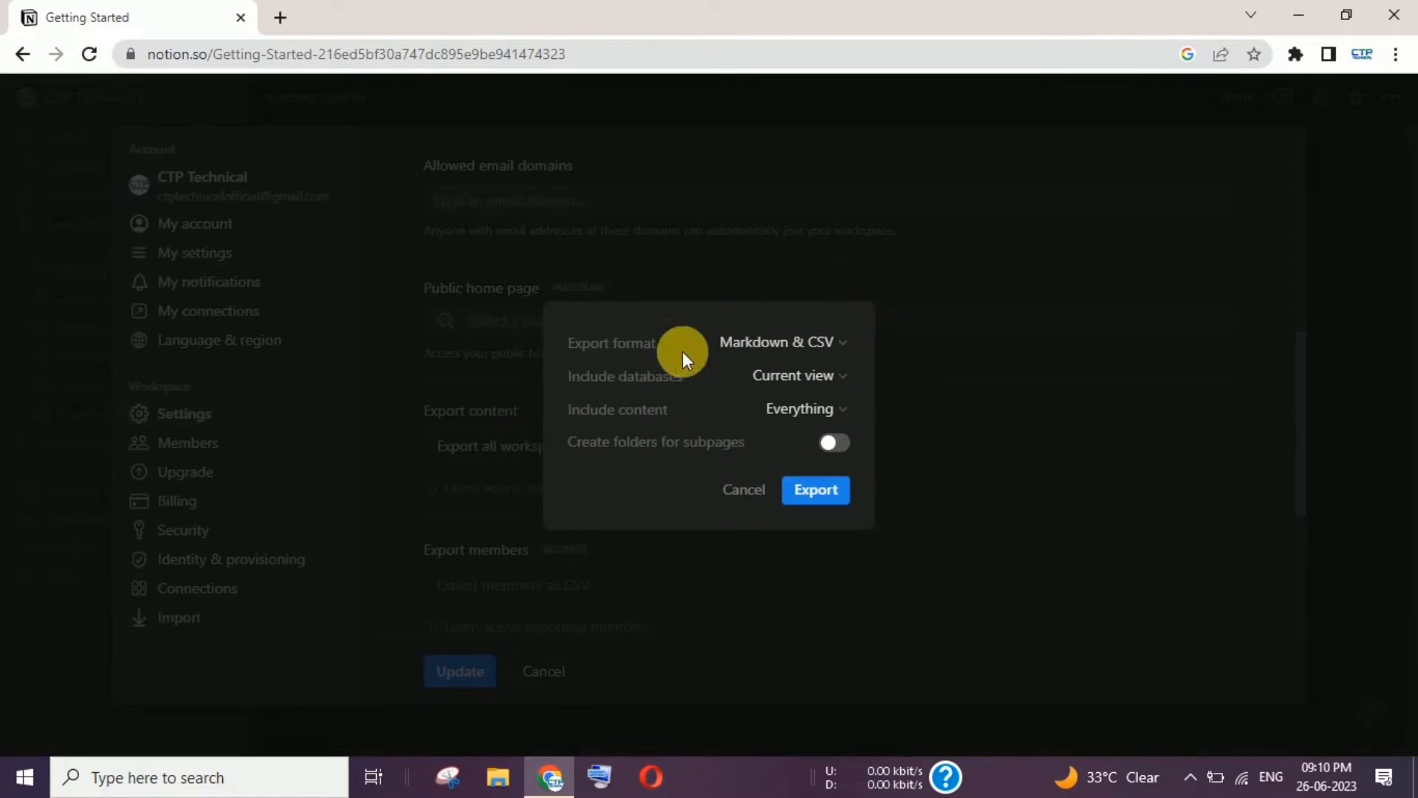
pyautogui.click(786, 343)
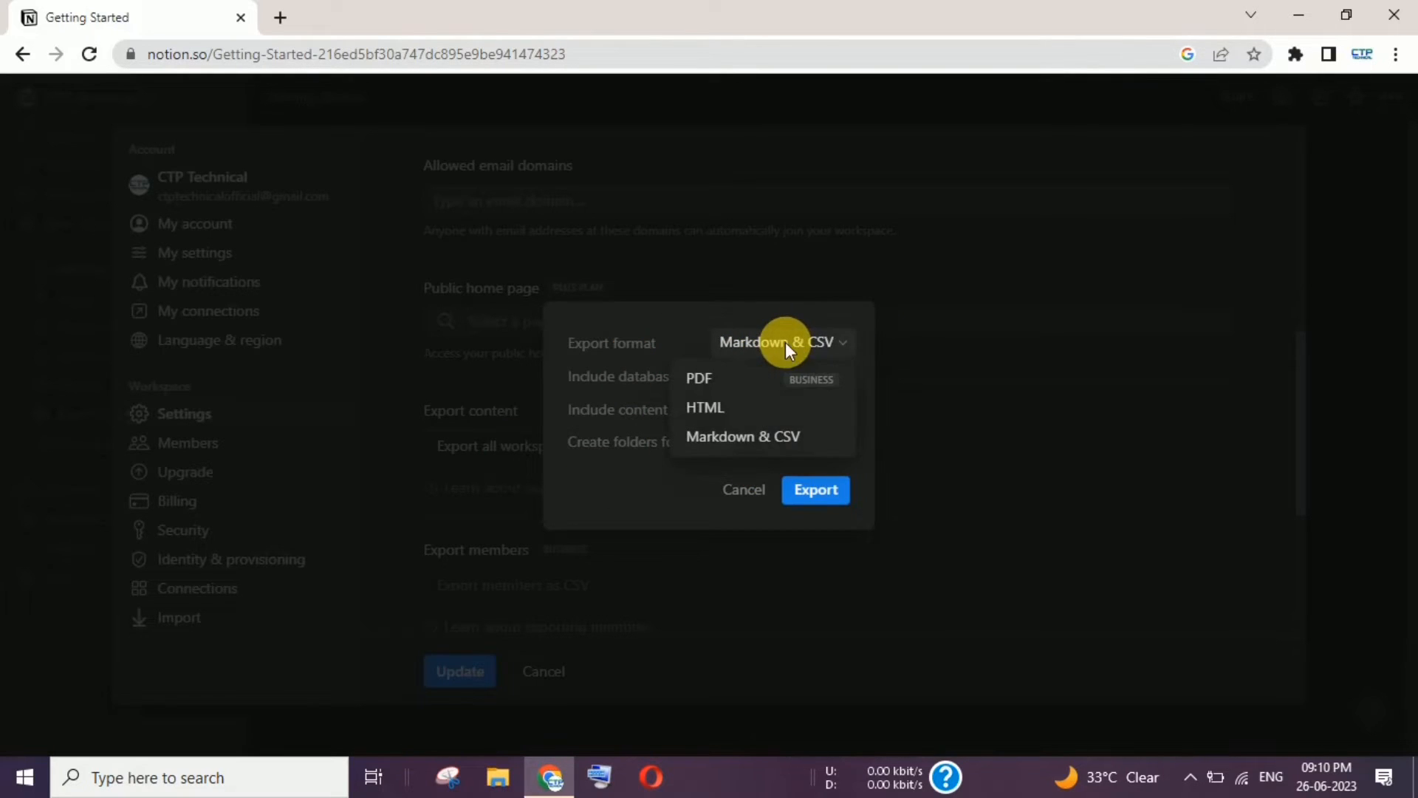
pyautogui.click(831, 338)
pyautogui.click(815, 380)
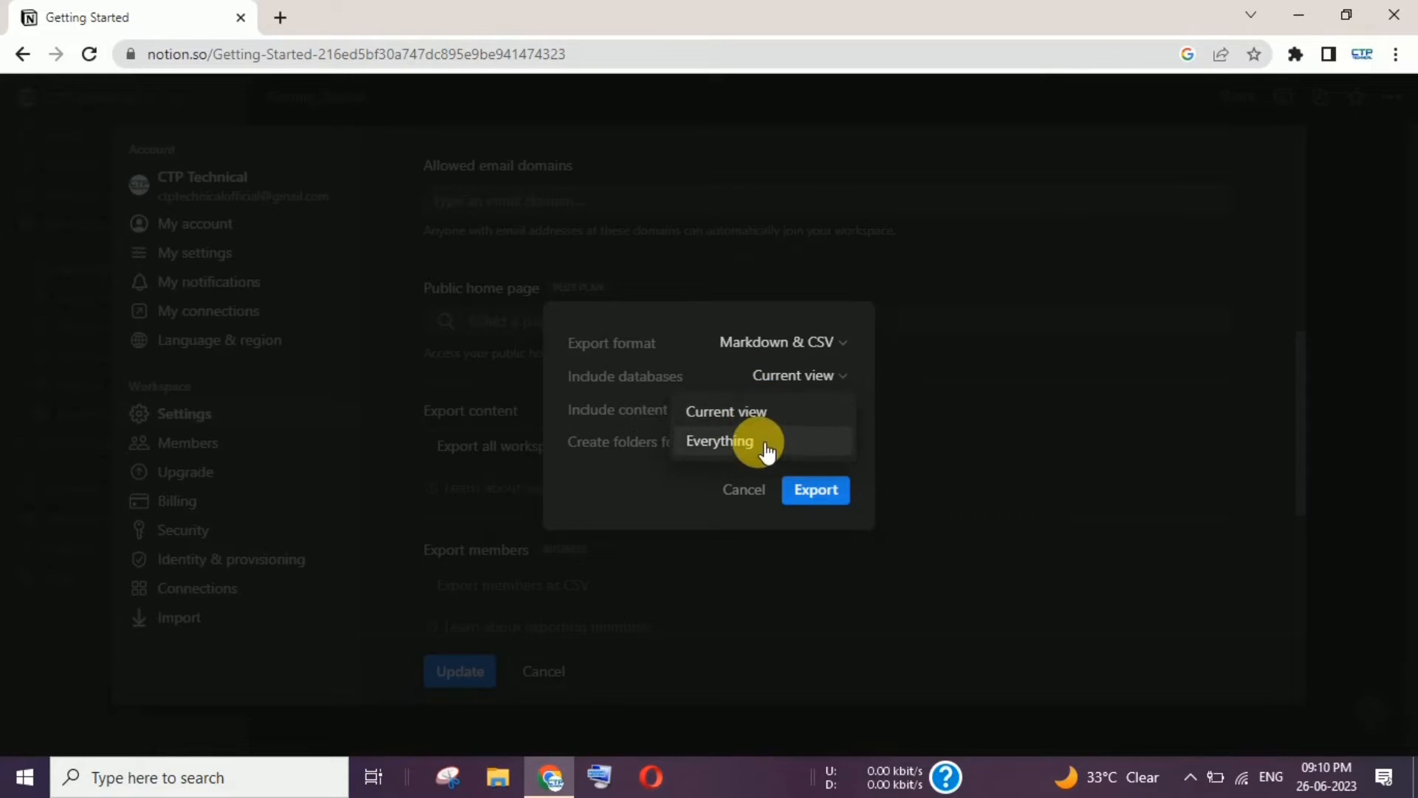
pyautogui.click(668, 365)
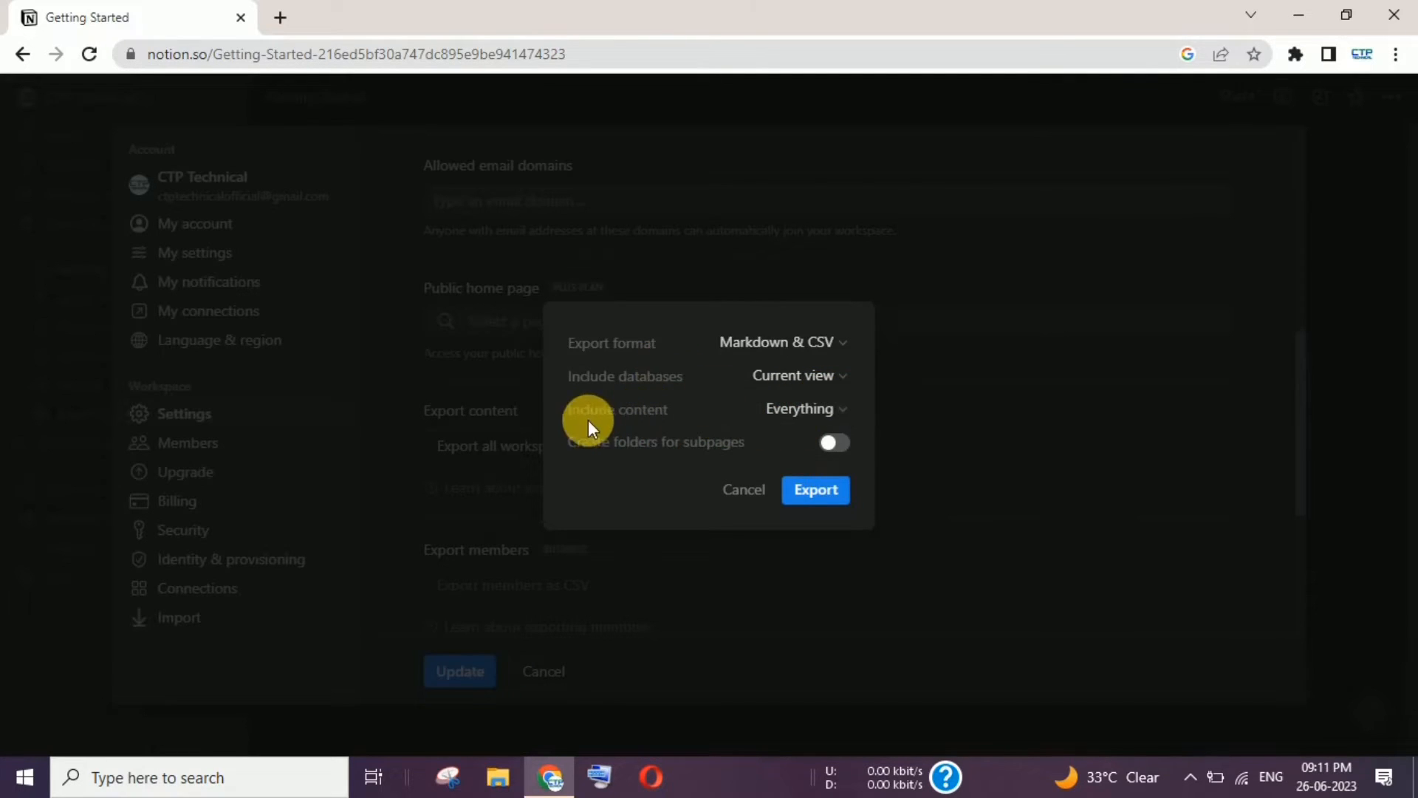
# Review the included content options, try enabling Create folders for subpages, and cancel the workspace export
pyautogui.click(799, 412)
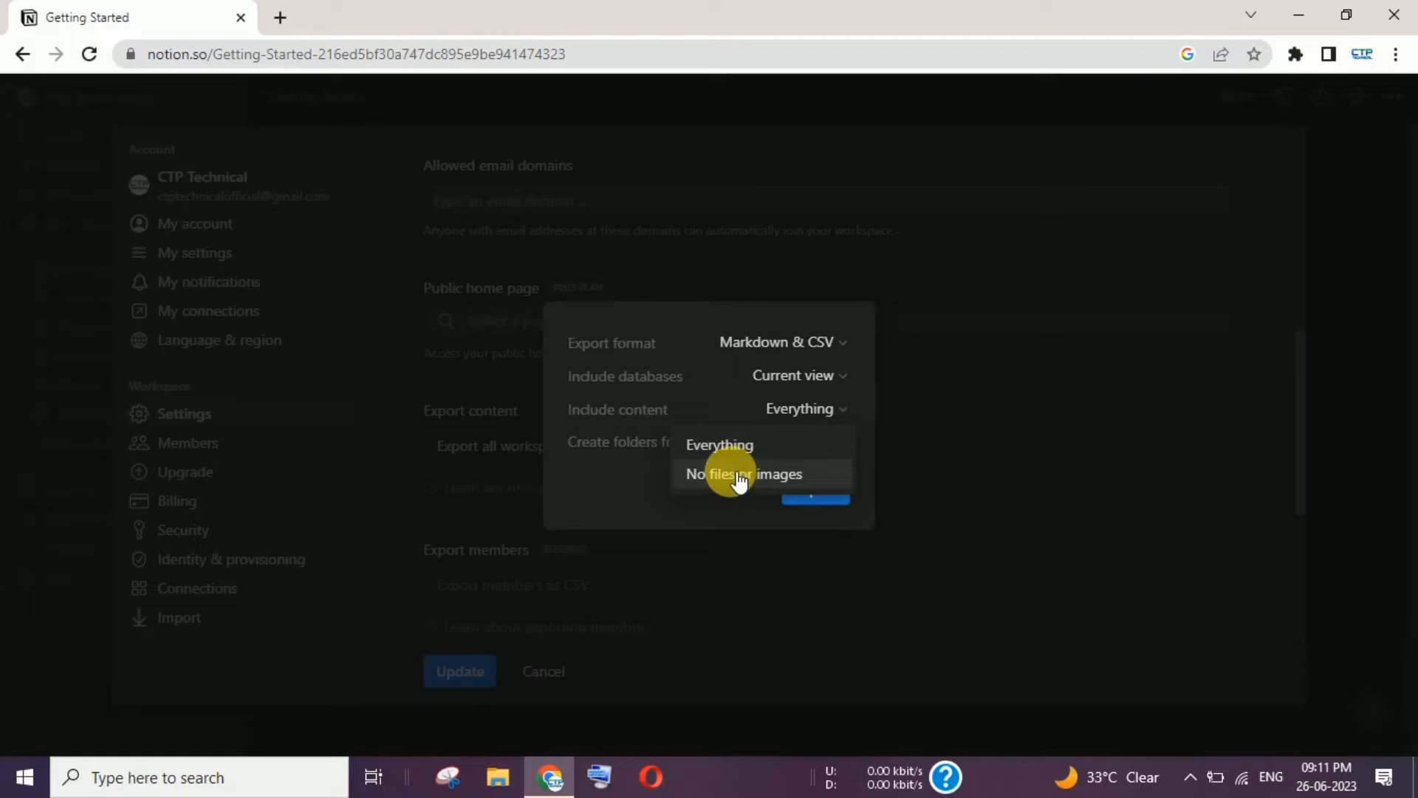
pyautogui.click(750, 444)
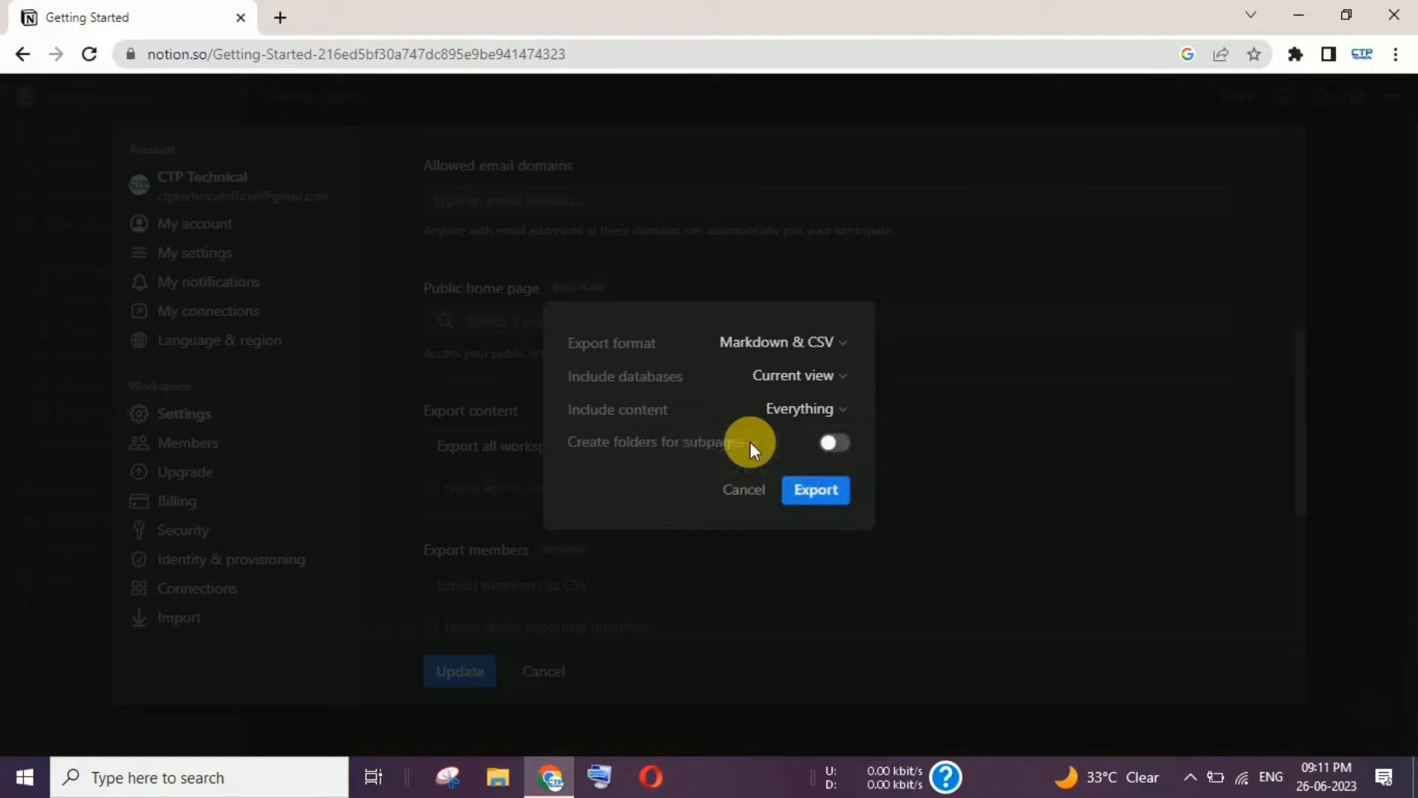
pyautogui.click(833, 445)
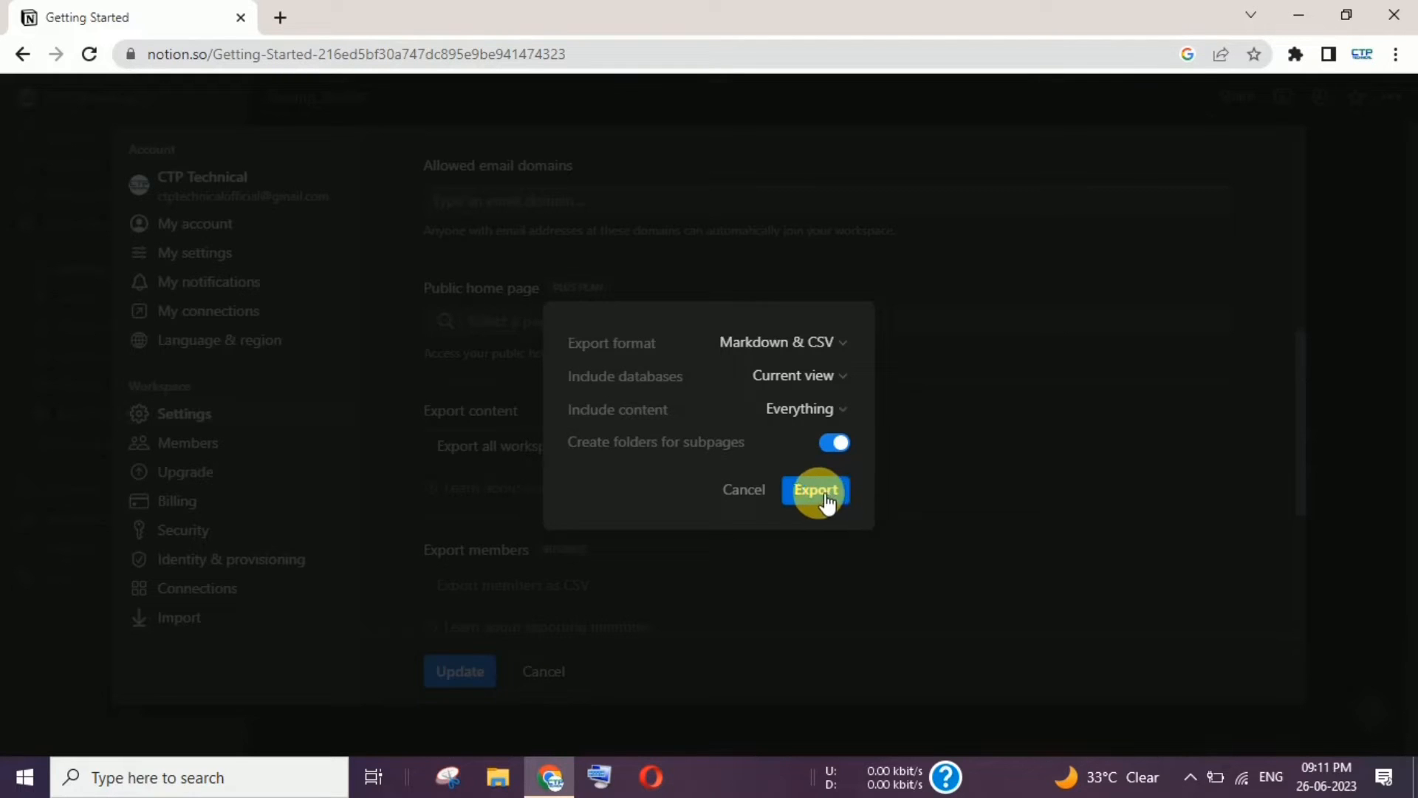
pyautogui.click(748, 491)
# Review the member export, page view analytics and Danger zone settings, switching analytics off and back on
pyautogui.scroll(-4, 729, 640)
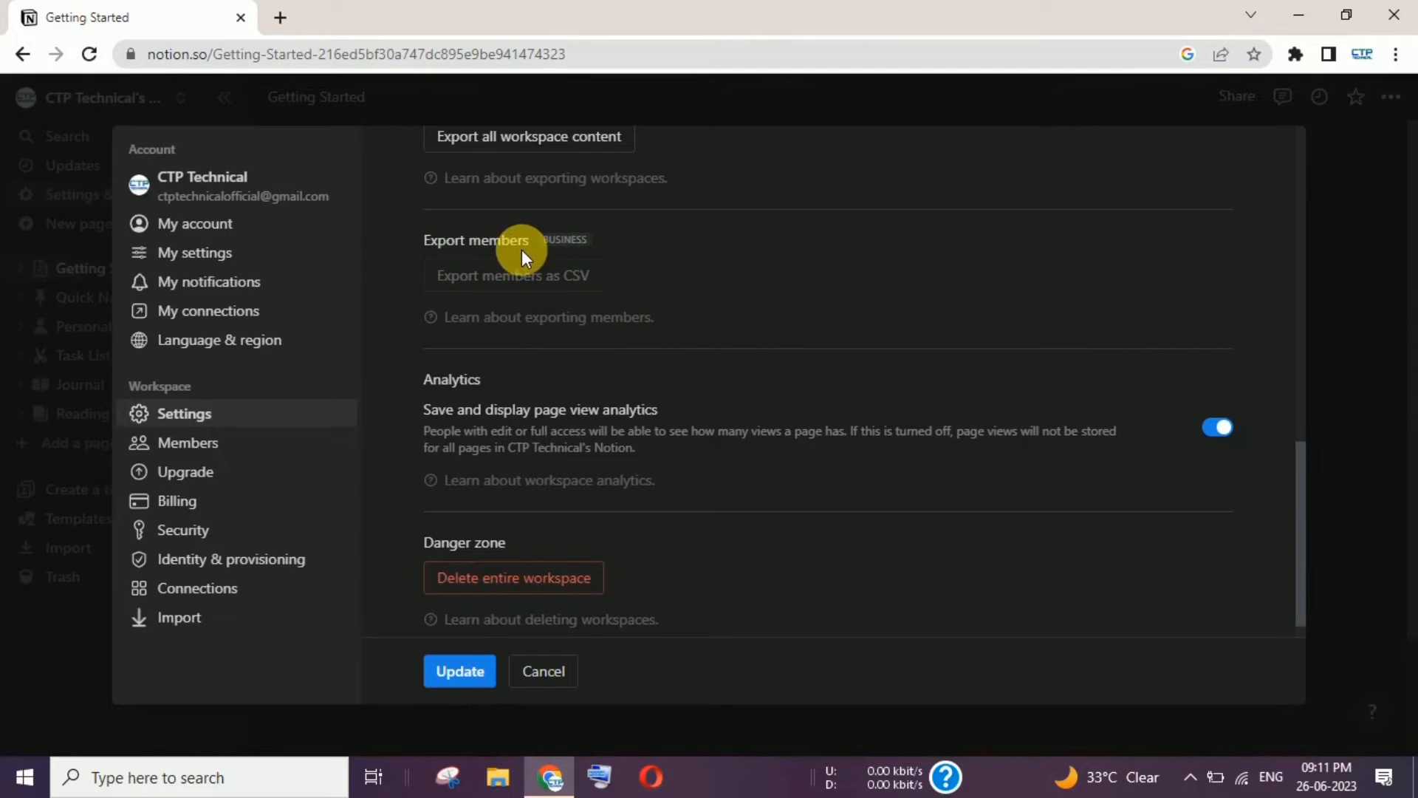
pyautogui.moveTo(567, 251)
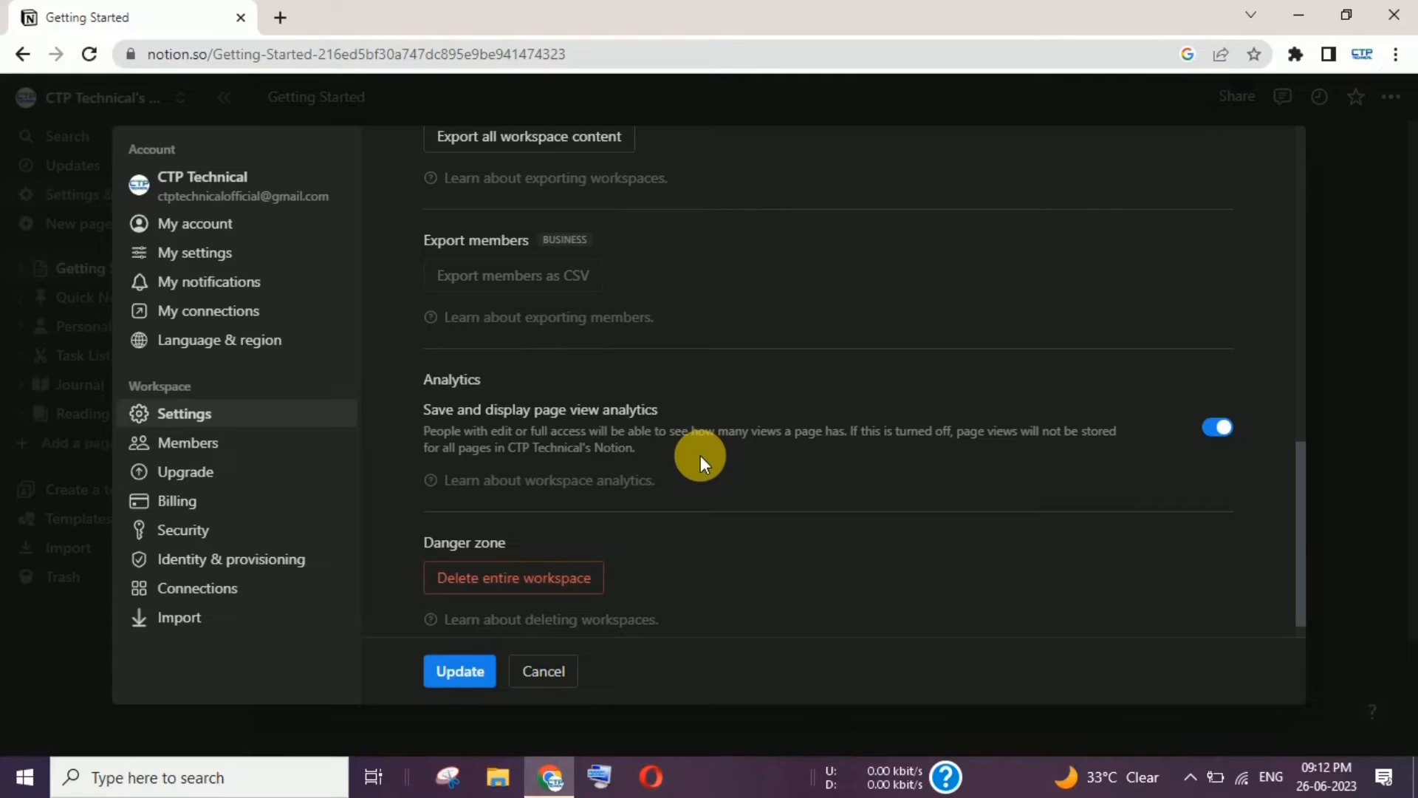
pyautogui.click(1223, 431)
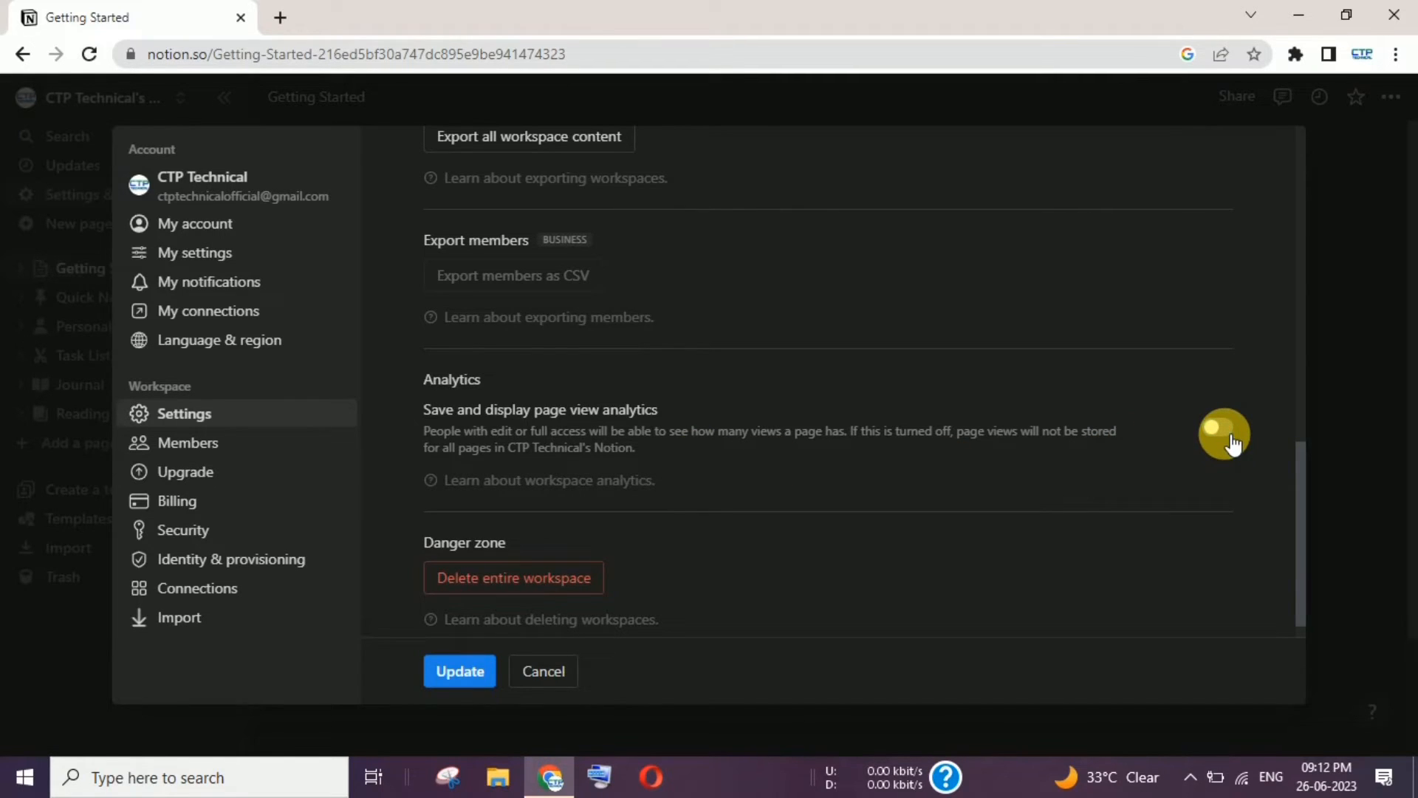
pyautogui.click(1226, 434)
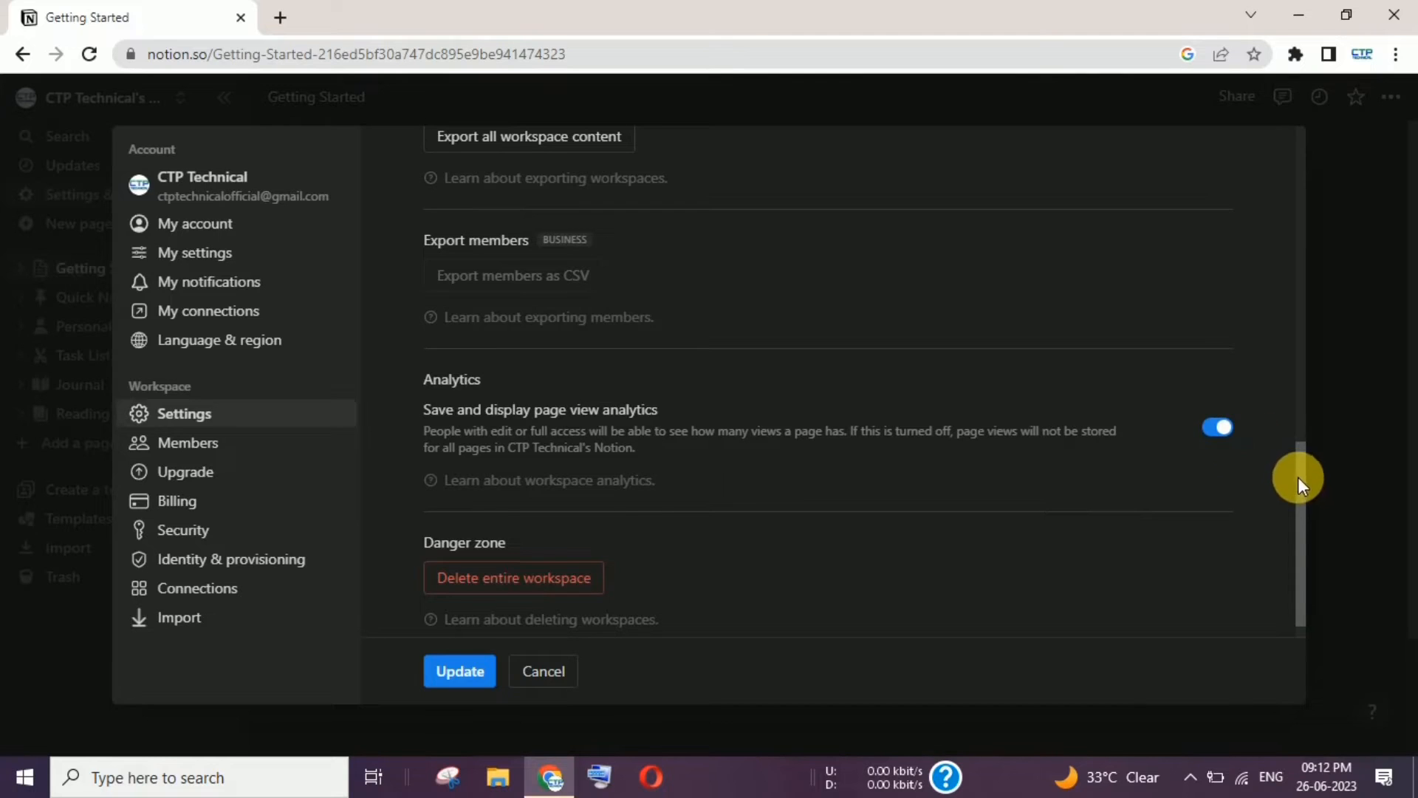
pyautogui.moveTo(1297, 477); pyautogui.dragTo(1297, 539)
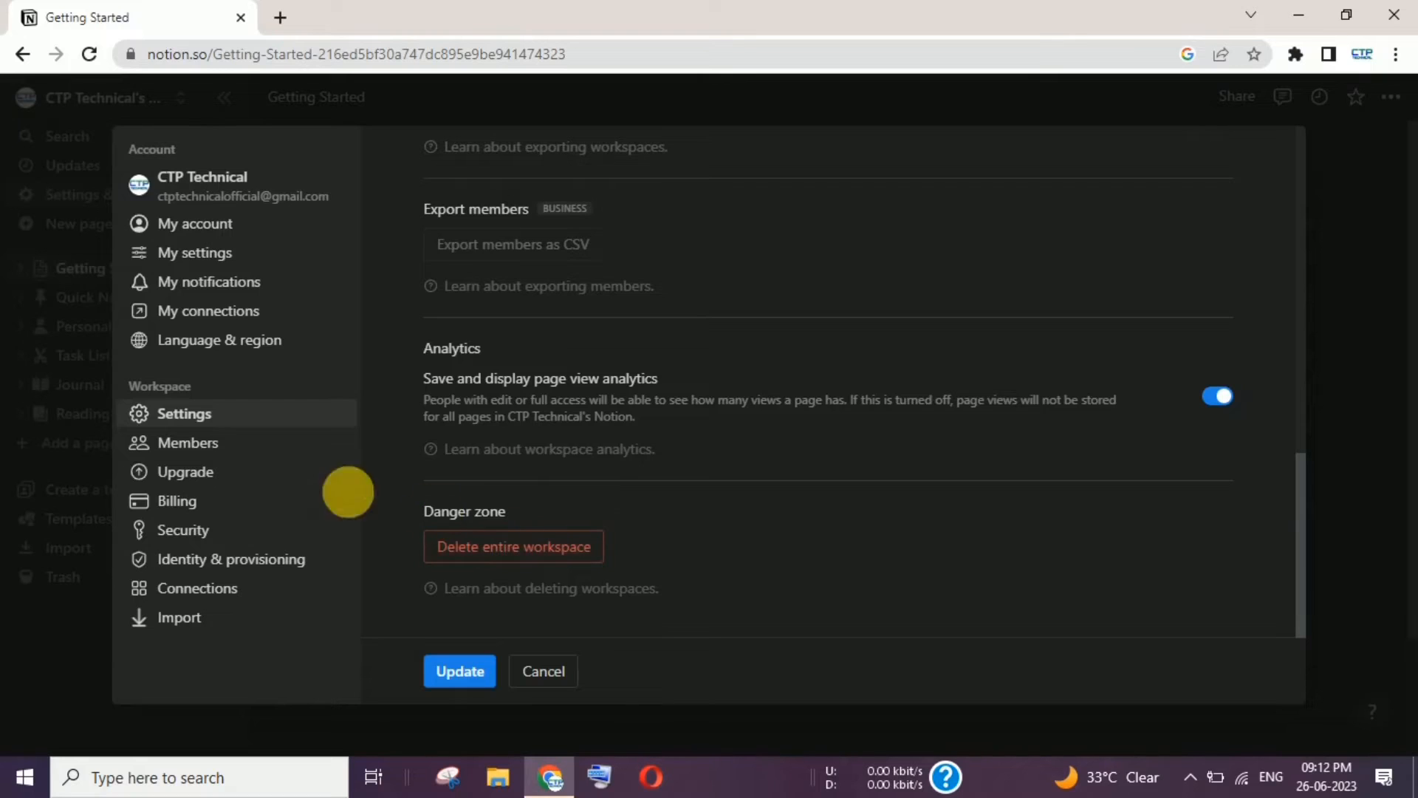
# Review the workspace's member invite options, upgrade plans and billing information
pyautogui.click(253, 451)
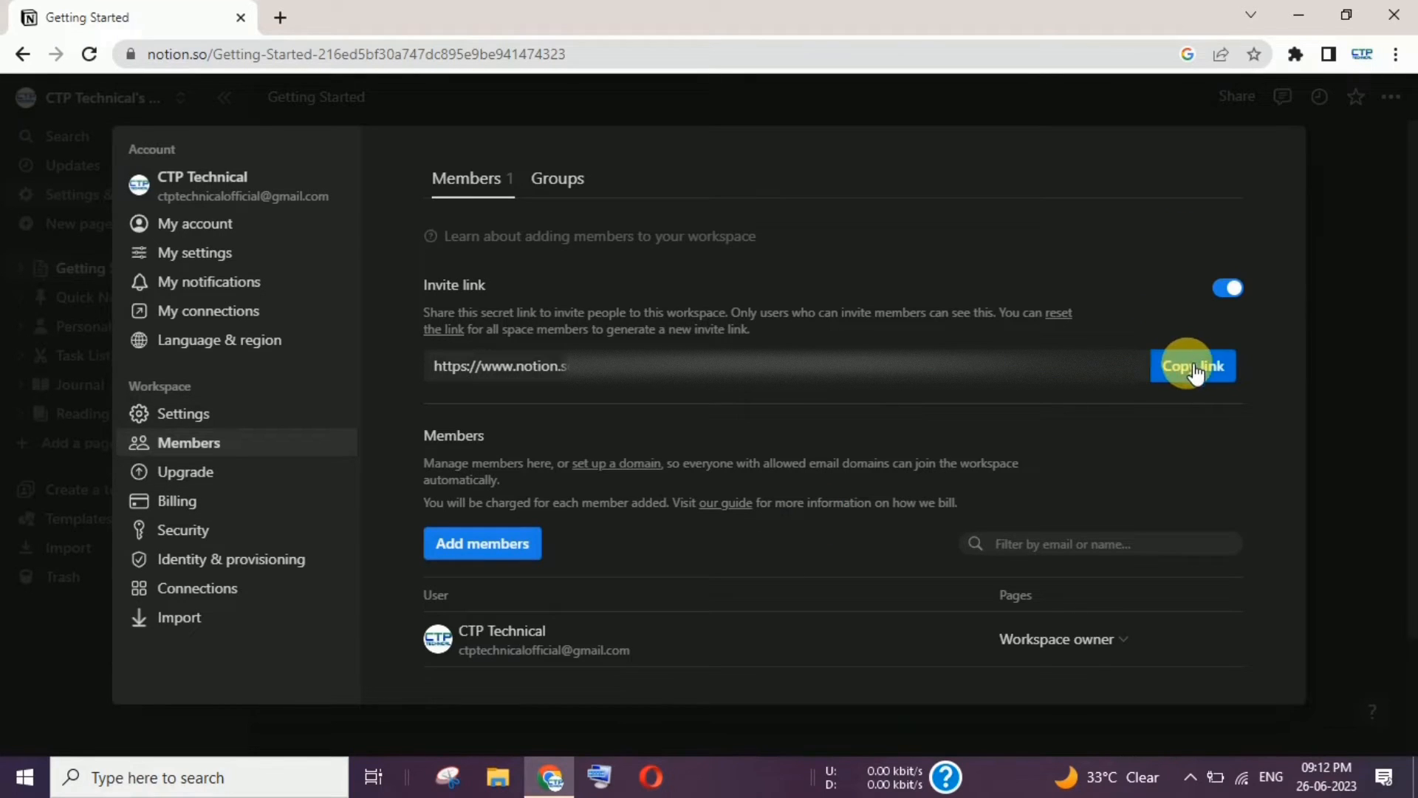
pyautogui.click(222, 481)
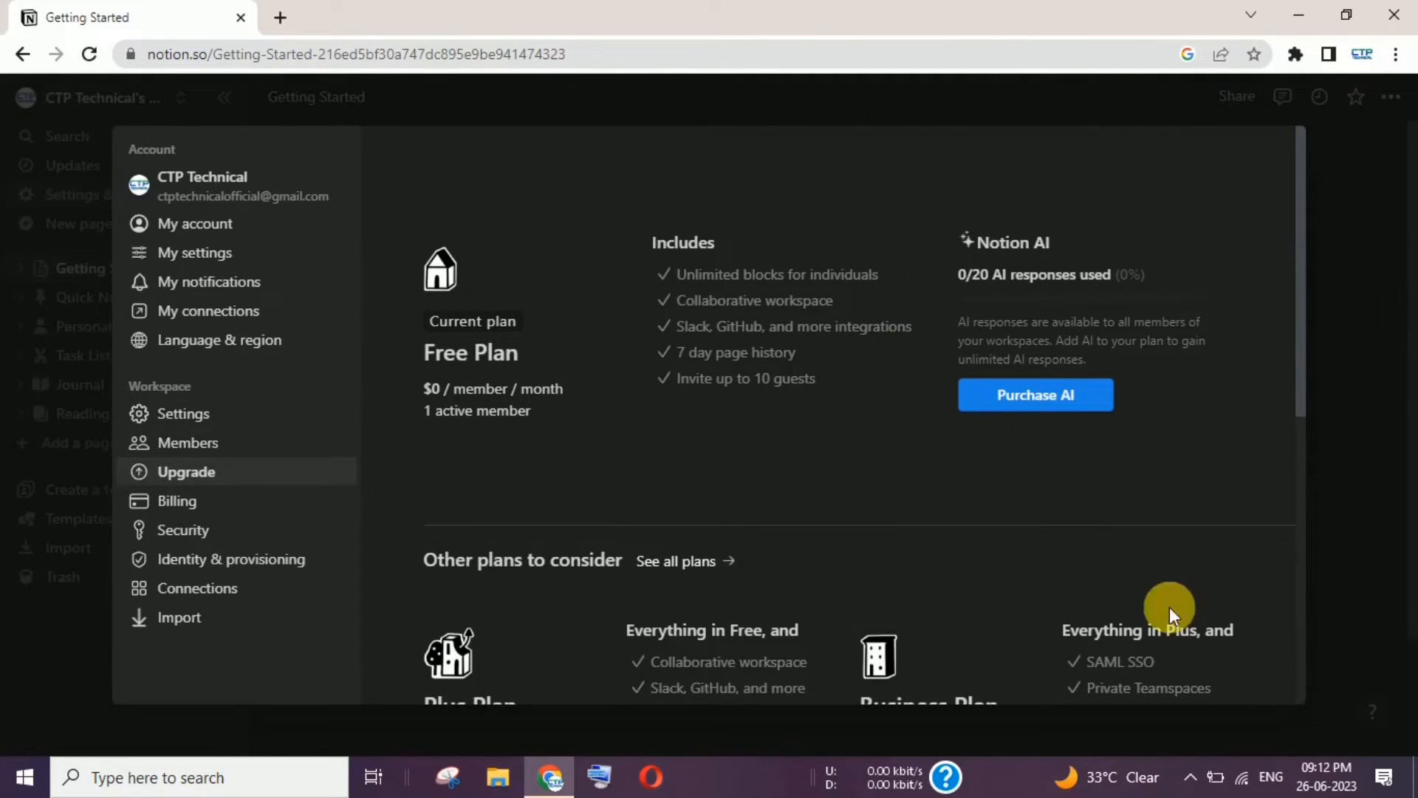
pyautogui.click(220, 509)
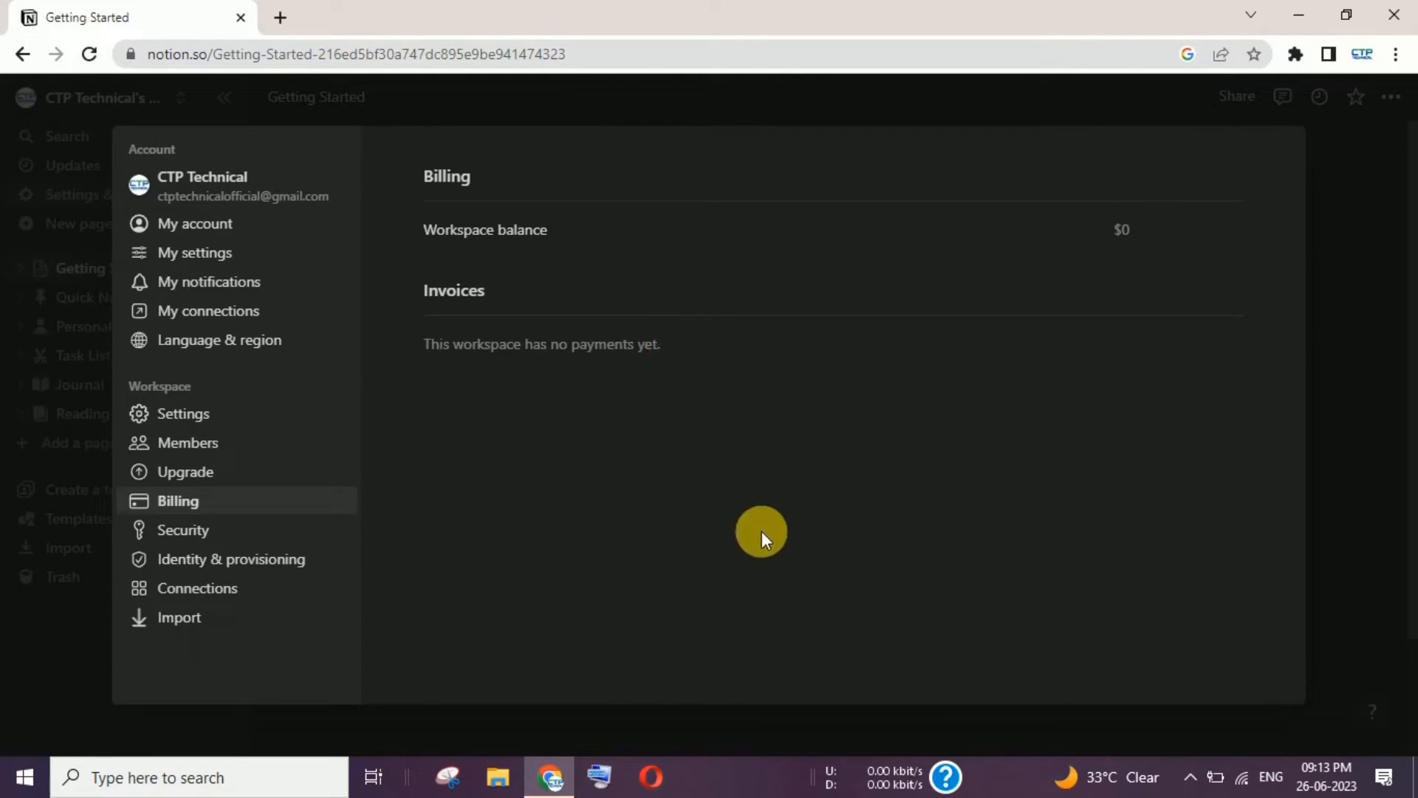
# Examine the workspace security options, from disabling public page sharing to disabling export
pyautogui.click(295, 546)
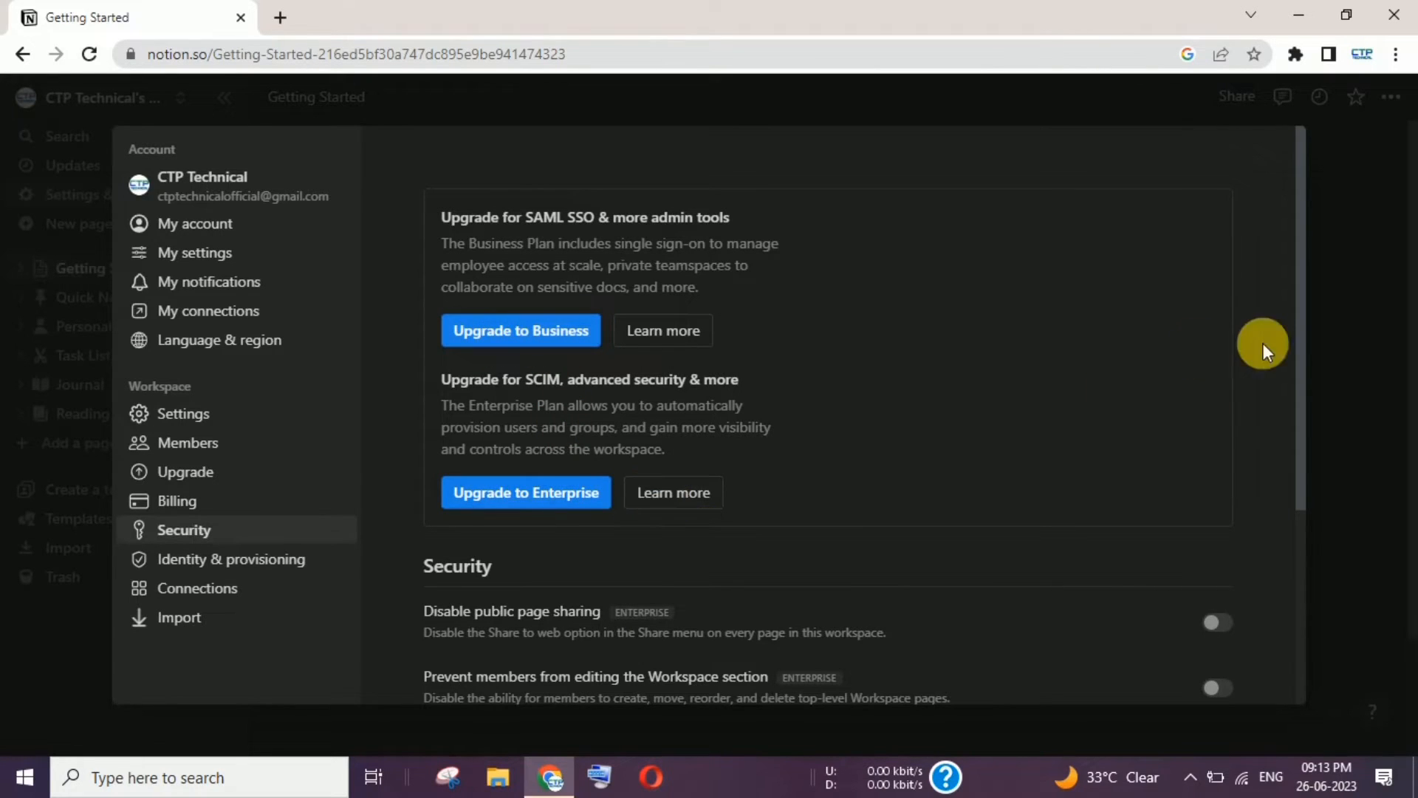
pyautogui.moveTo(1306, 332); pyautogui.dragTo(1325, 566)
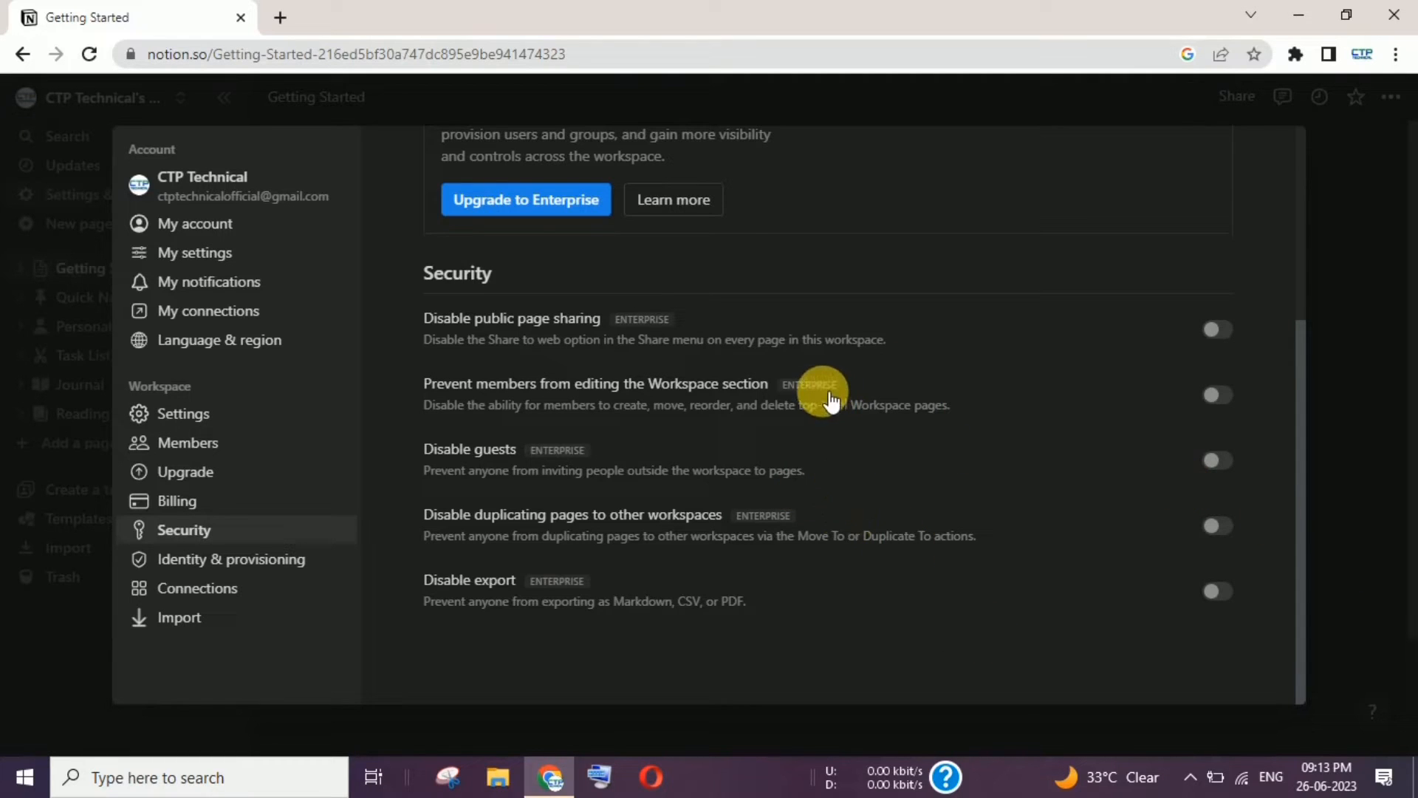
pyautogui.moveTo(827, 397)
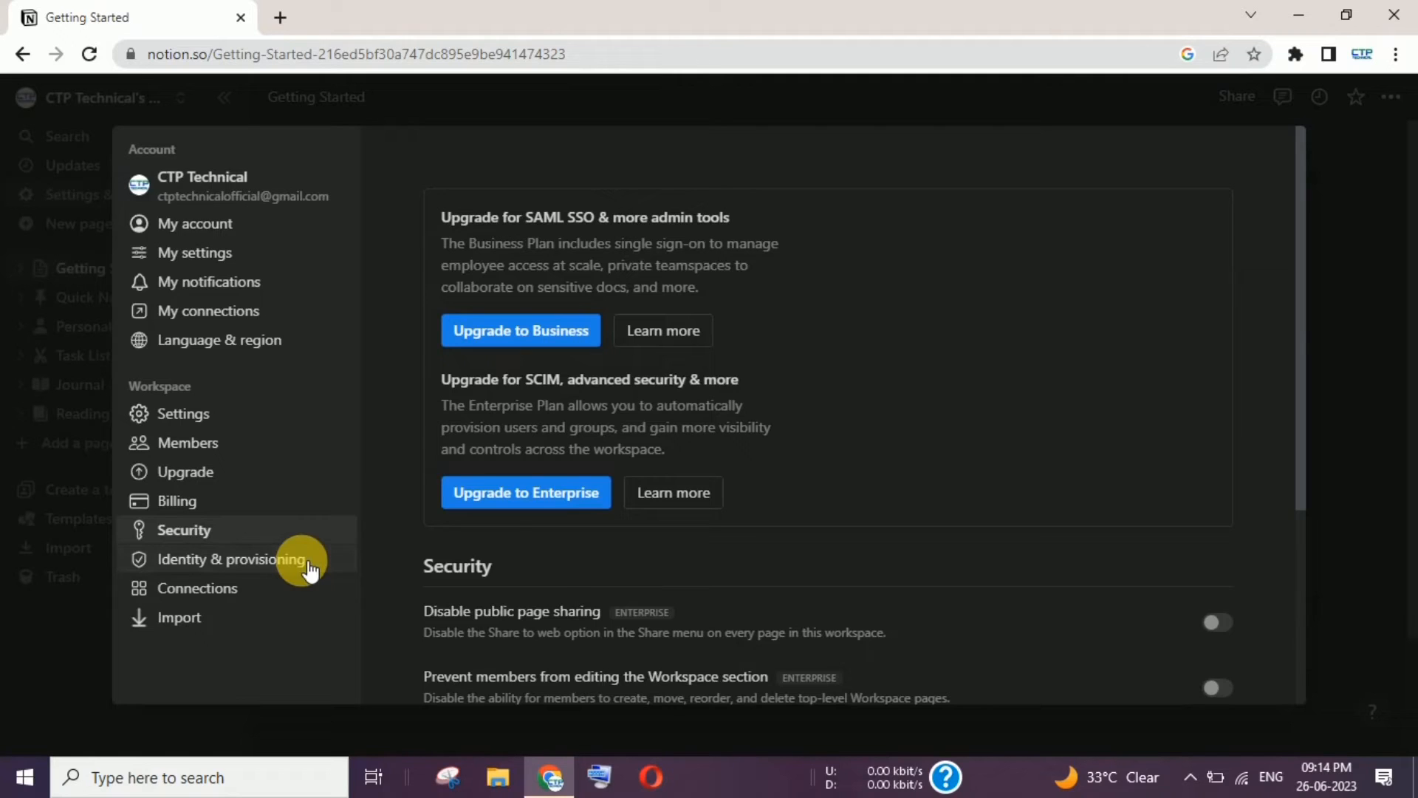
# Examine the identity and provisioning settings, including the Business upgrade offer for verified domains, and the workspace connections
pyautogui.click(309, 567)
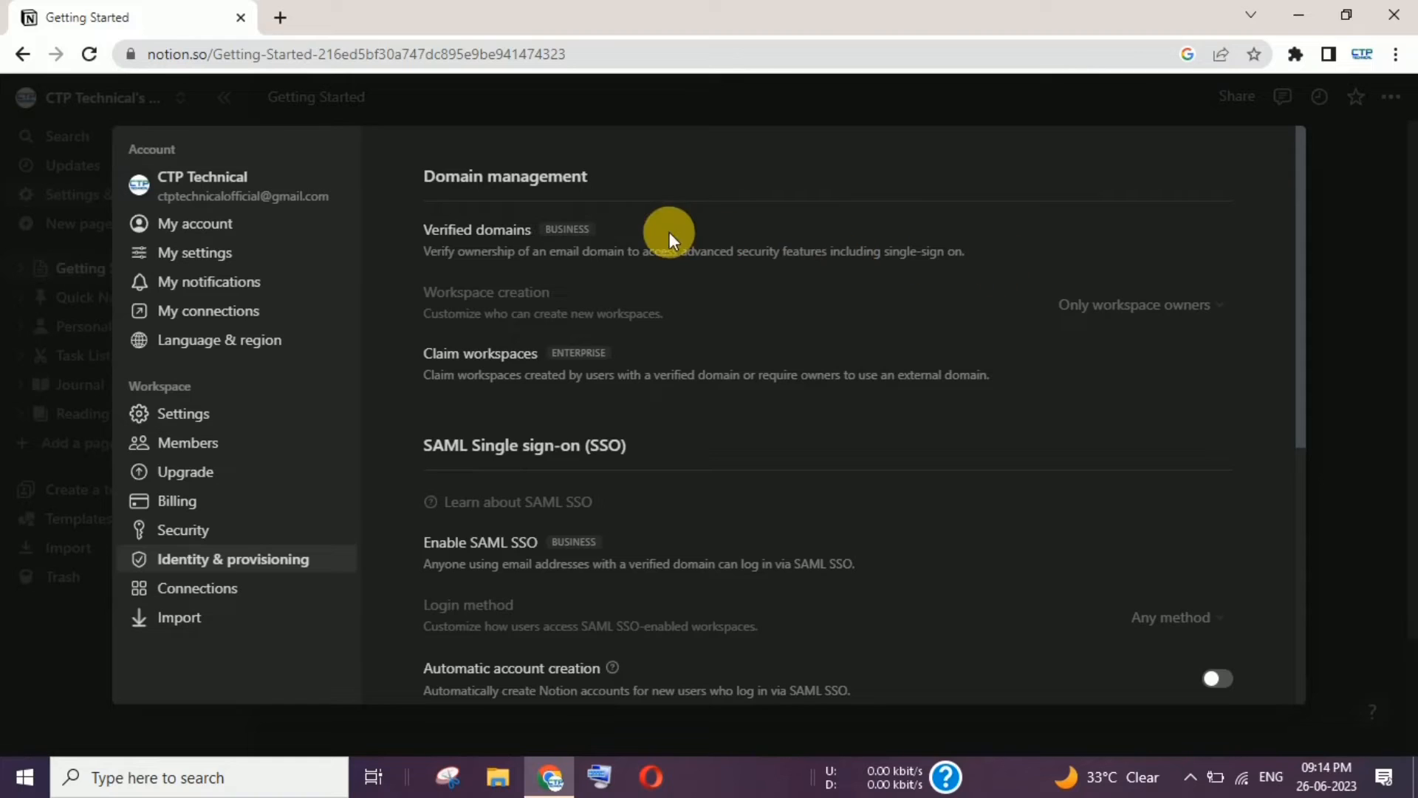
pyautogui.click(563, 230)
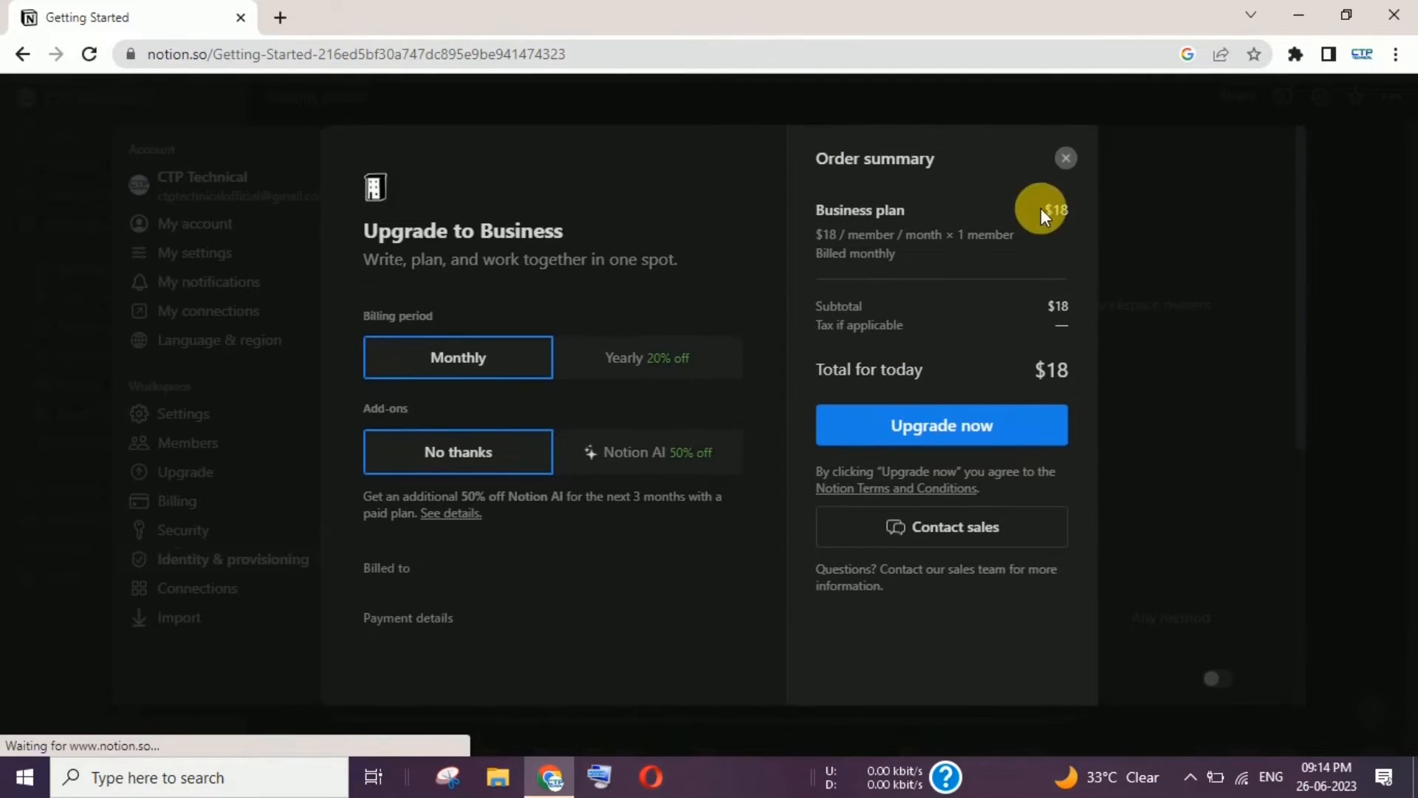
pyautogui.click(1066, 158)
pyautogui.moveTo(1298, 285); pyautogui.dragTo(1297, 411)
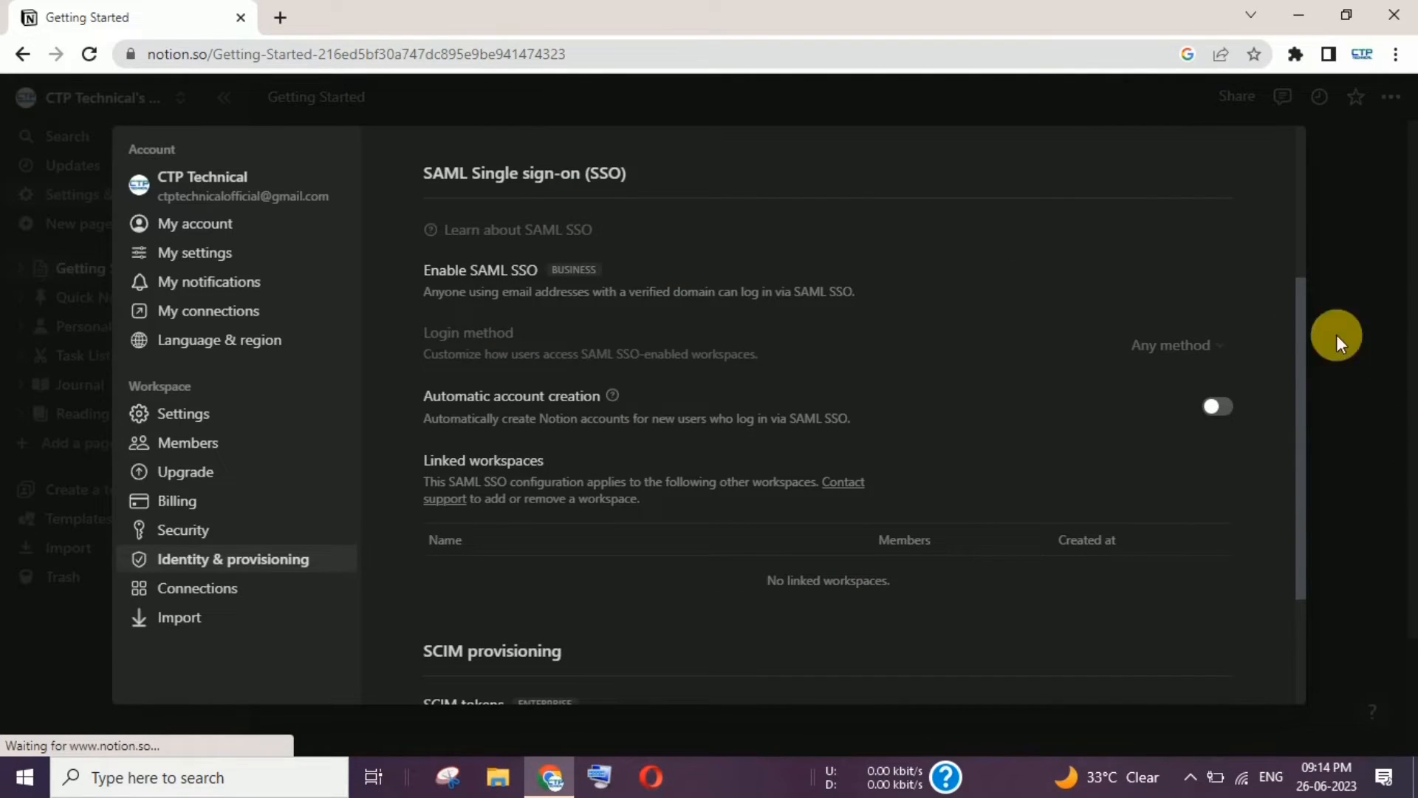
pyautogui.moveTo(1301, 313); pyautogui.dragTo(1270, 246)
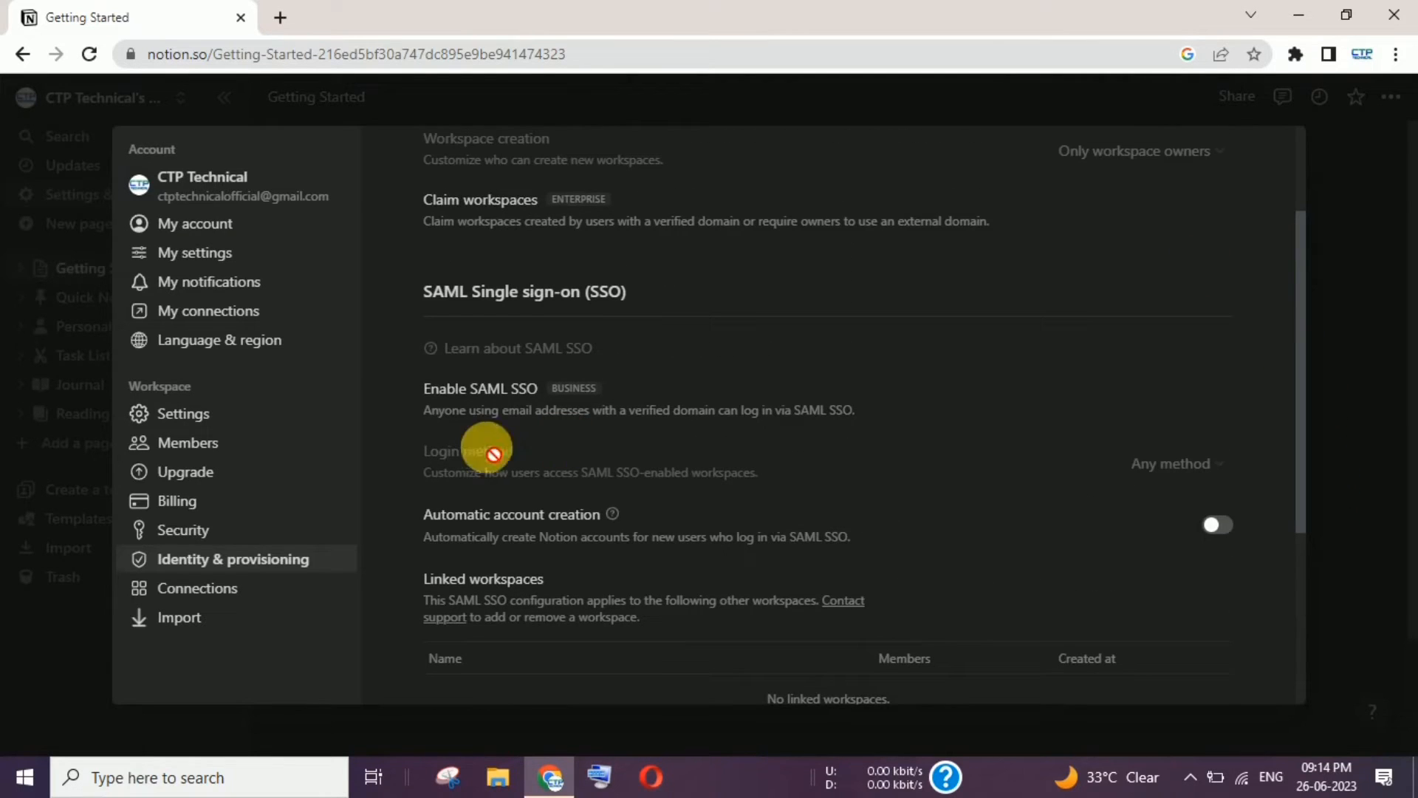
pyautogui.click(206, 596)
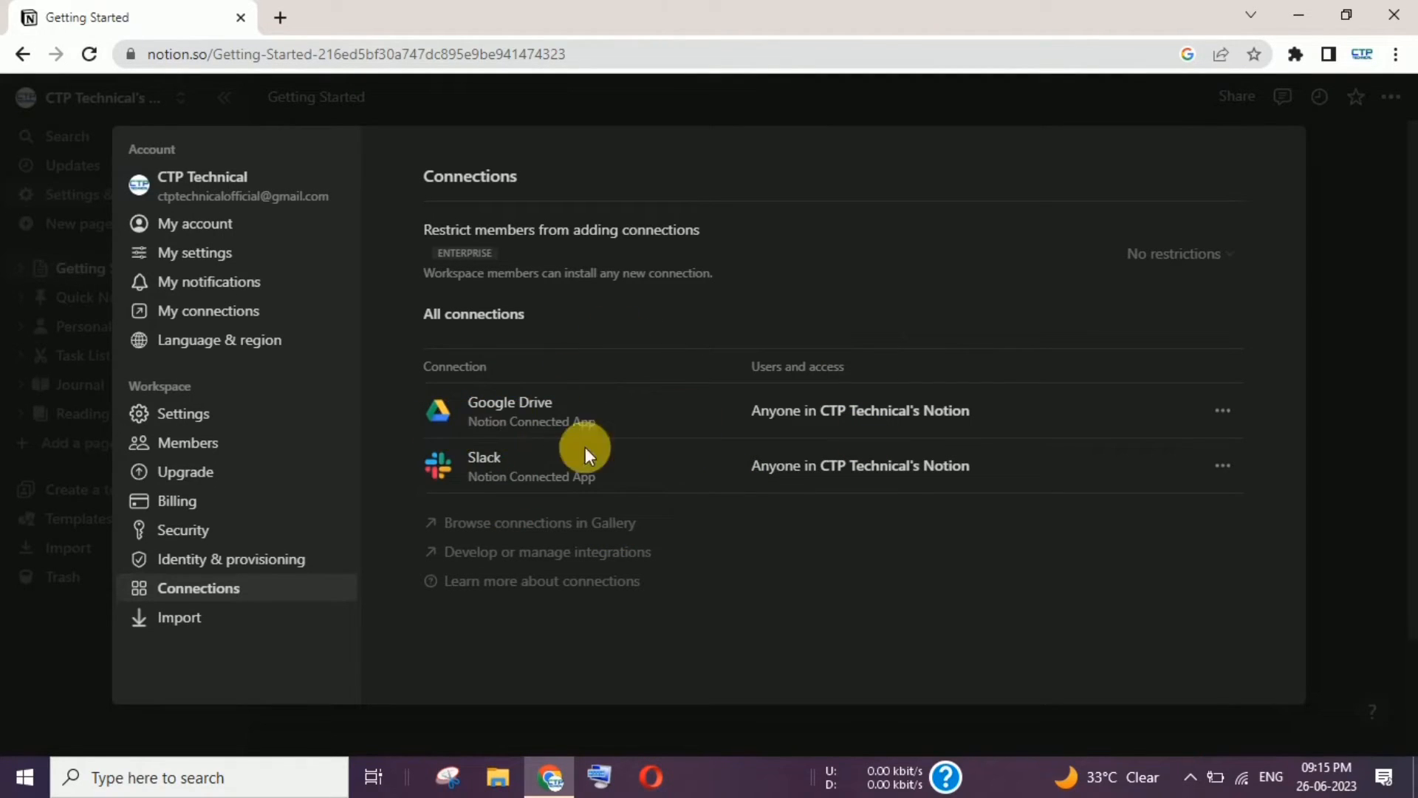
# Import a Word document into the workspace from the Docu folder on the Desktop
pyautogui.click(186, 622)
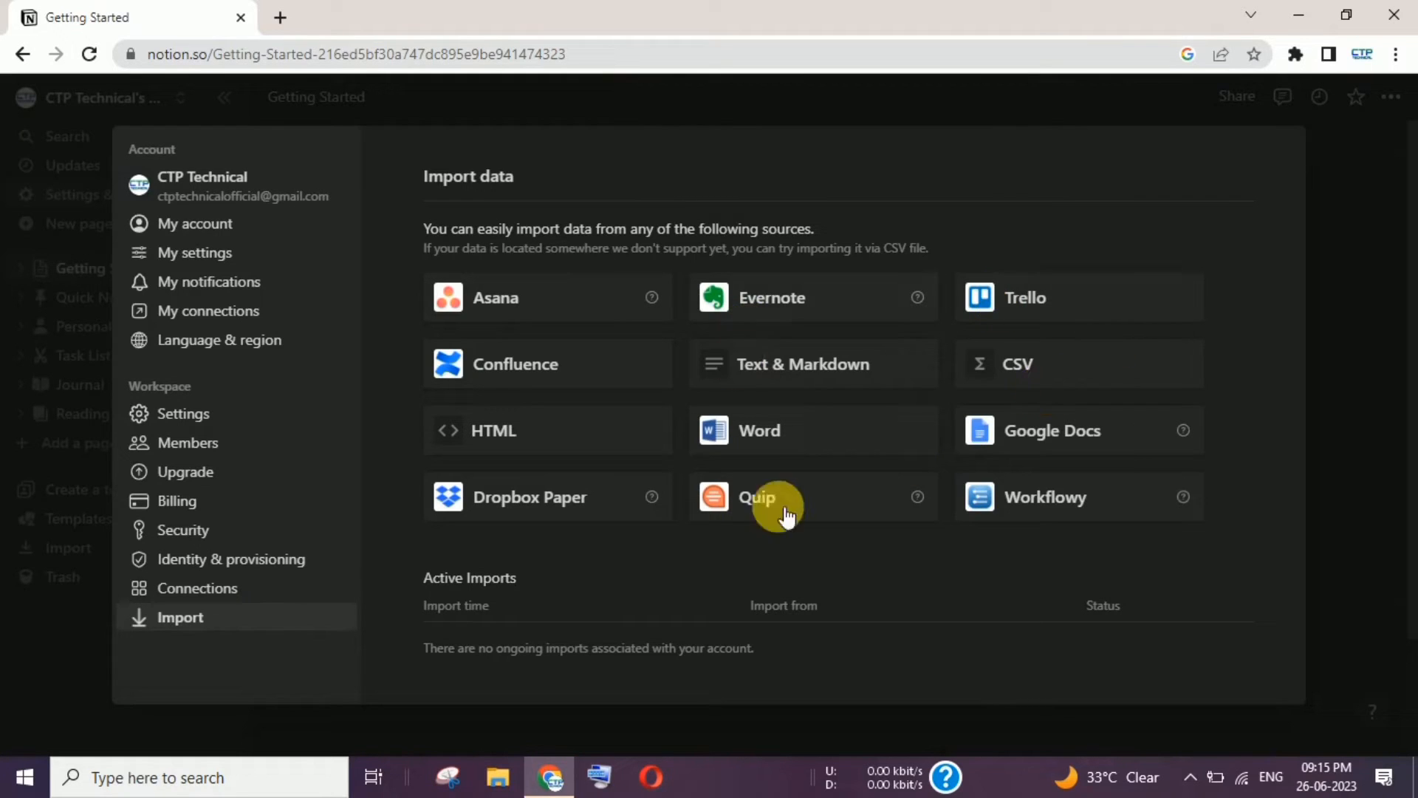
pyautogui.click(767, 438)
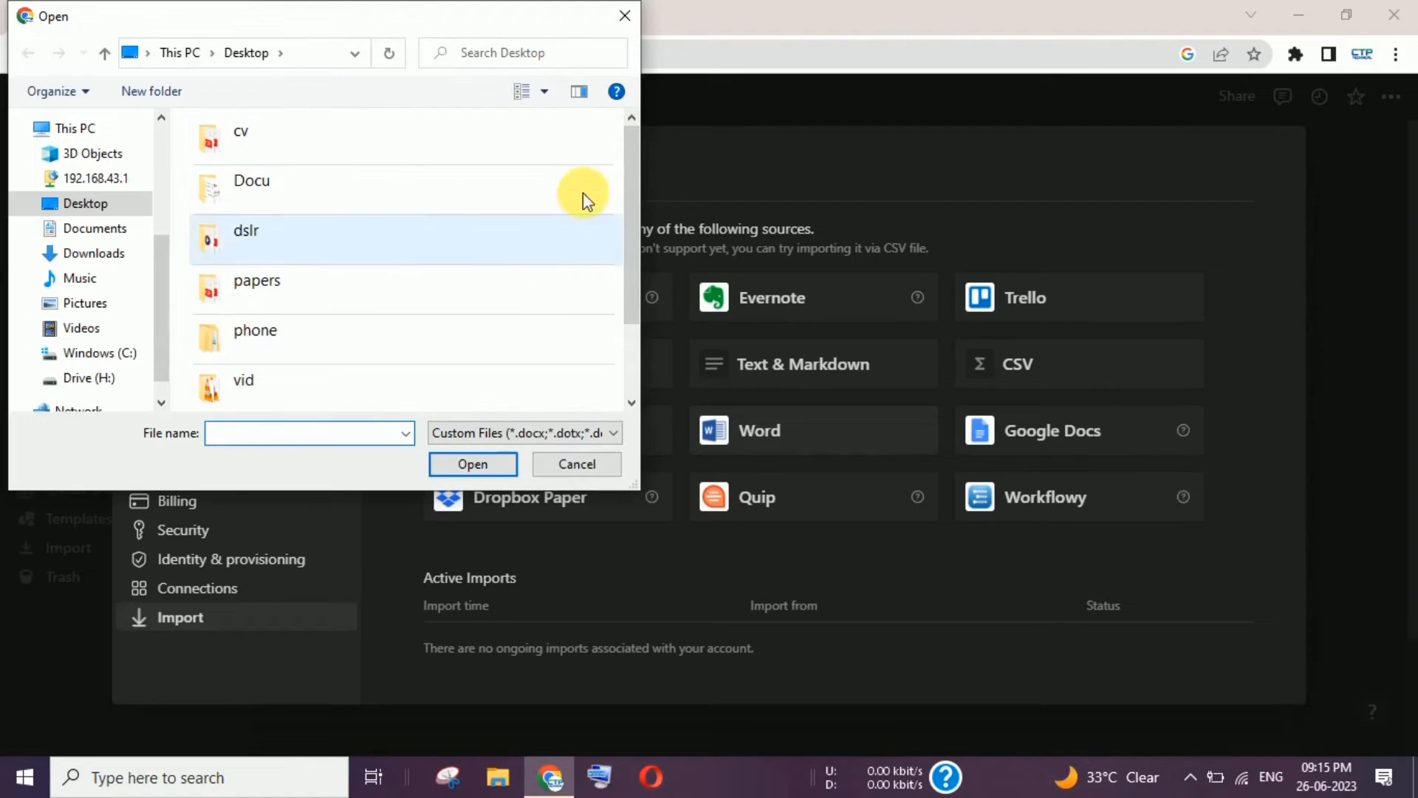
pyautogui.moveTo(635, 201); pyautogui.dragTo(624, 139)
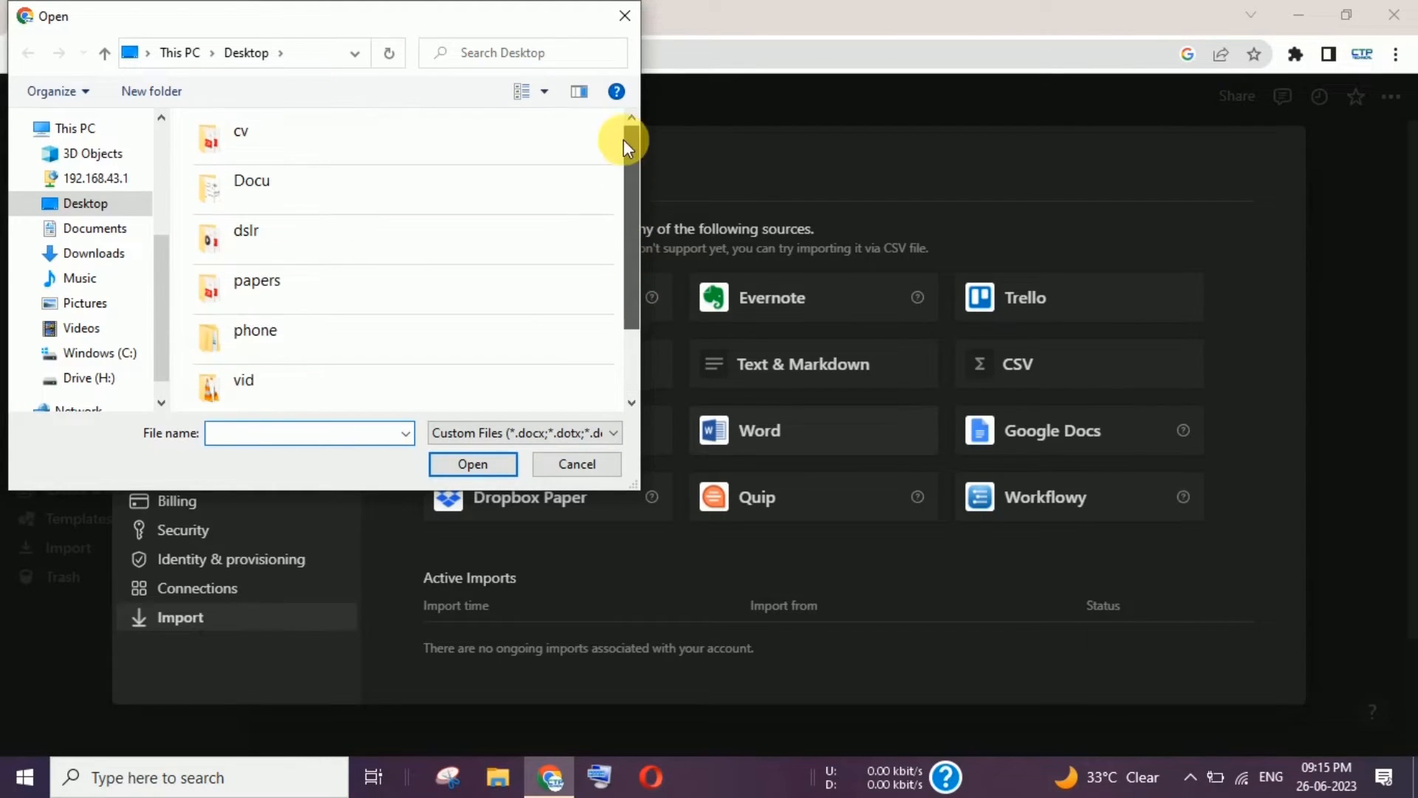
pyautogui.doubleClick(308, 184)
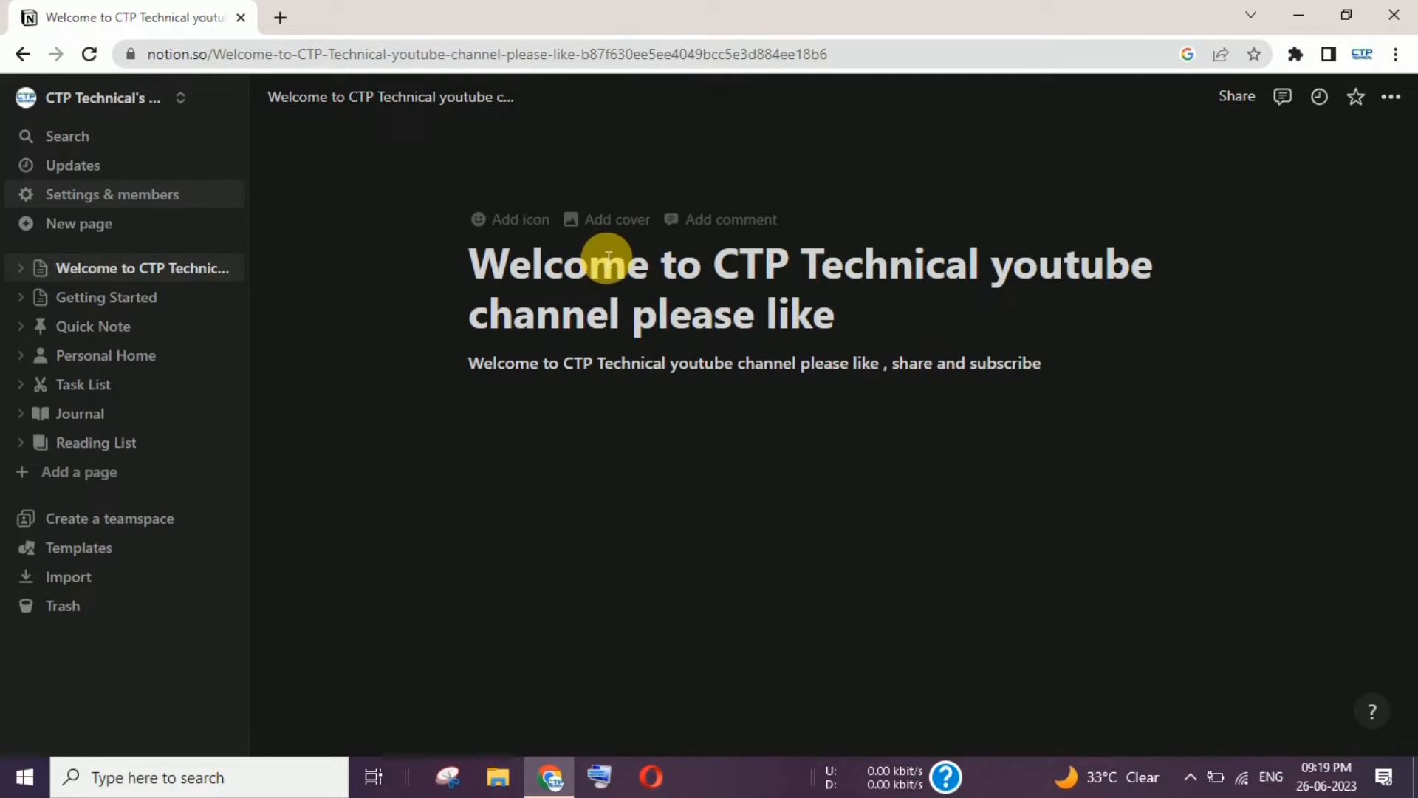
# Create a new private page and open it as a full page
pyautogui.click(88, 234)
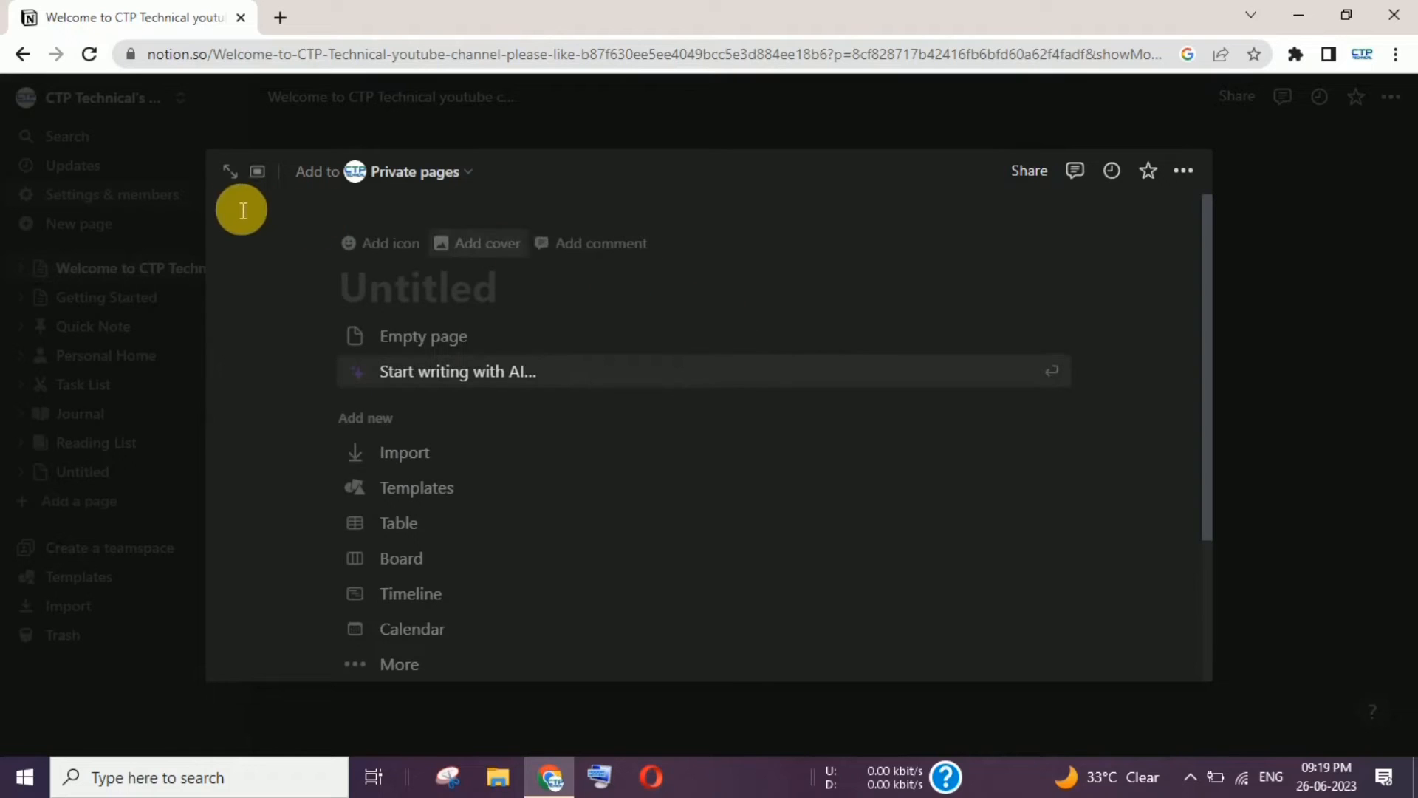
pyautogui.click(230, 177)
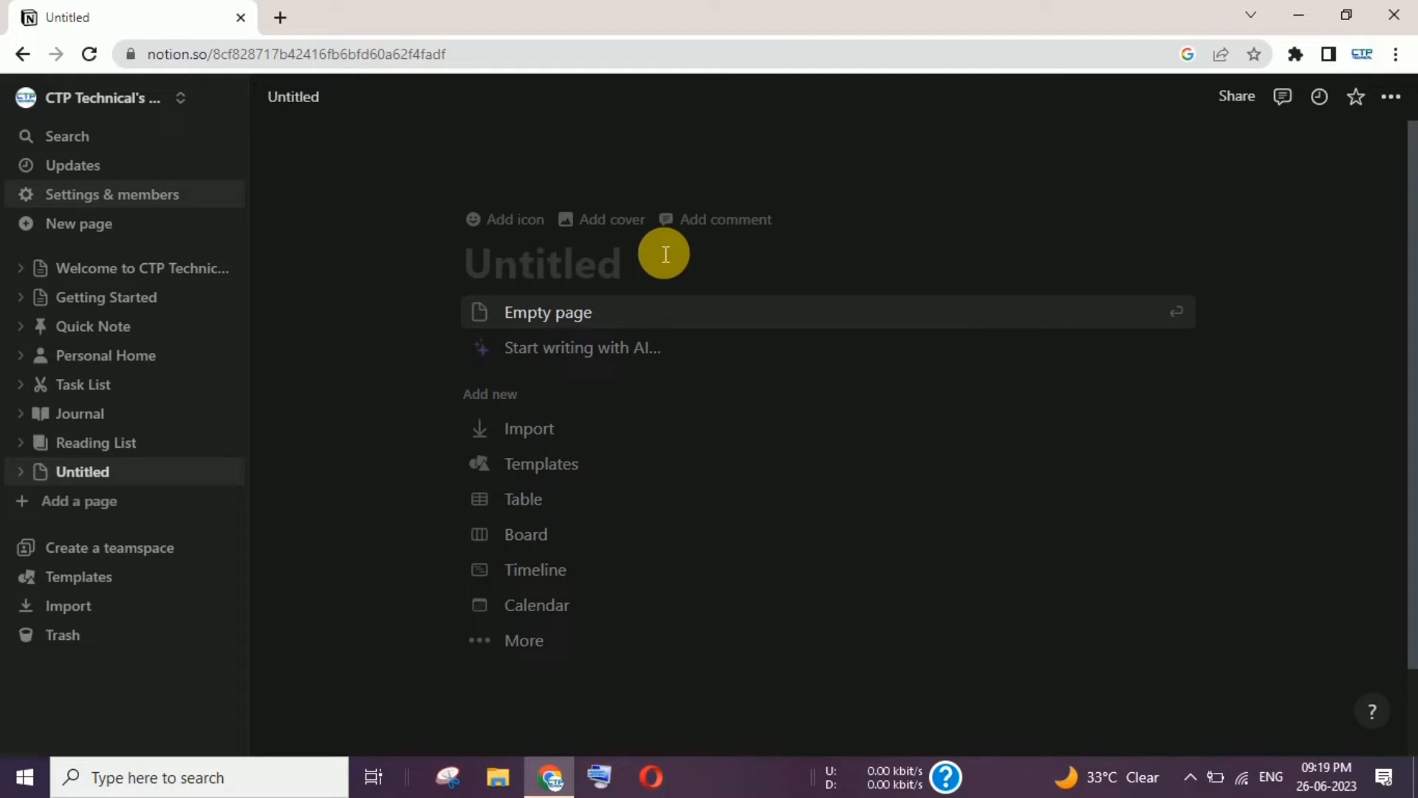
# Add a page icon and change it to the green rounded square with a dot at its corner
pyautogui.click(513, 221)
pyautogui.click(507, 248)
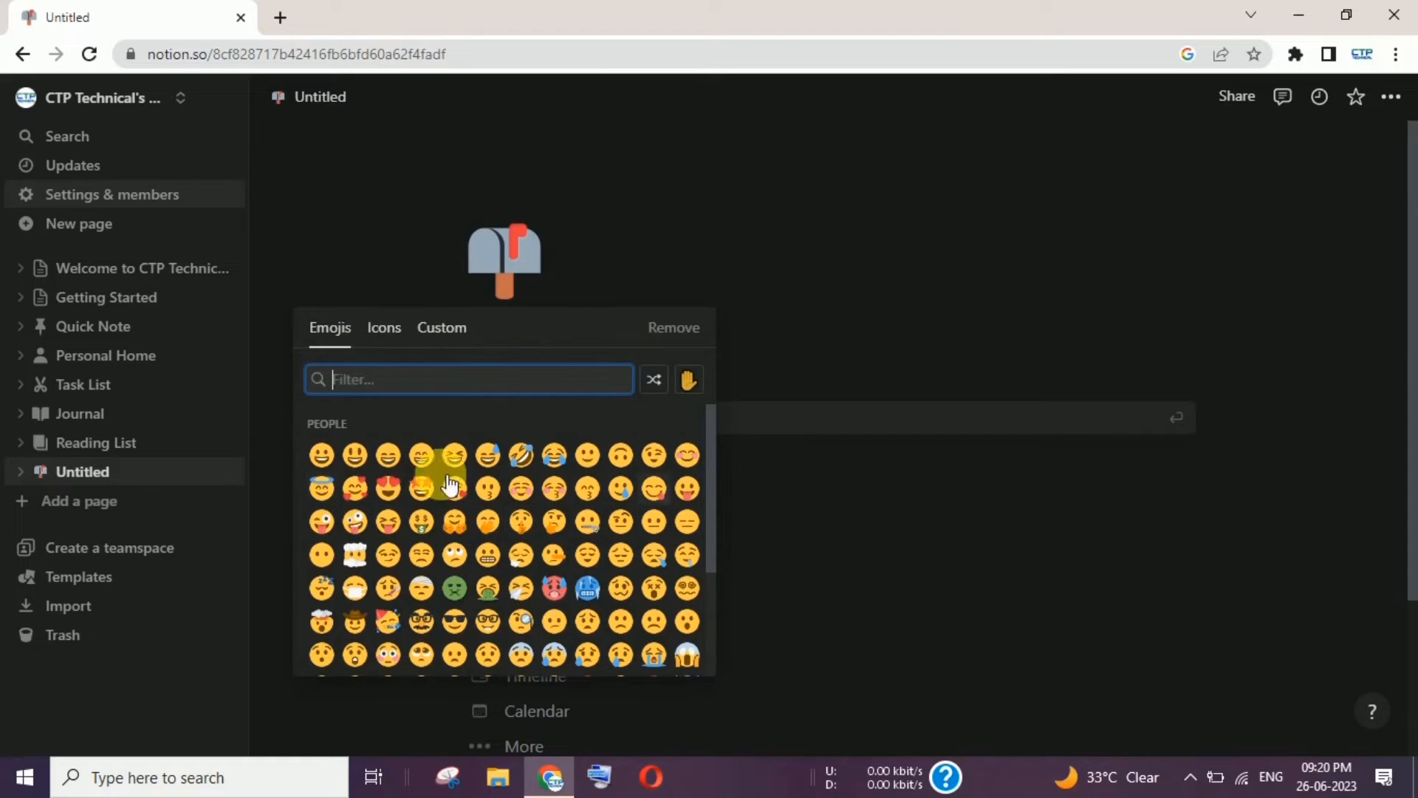
pyautogui.click(386, 330)
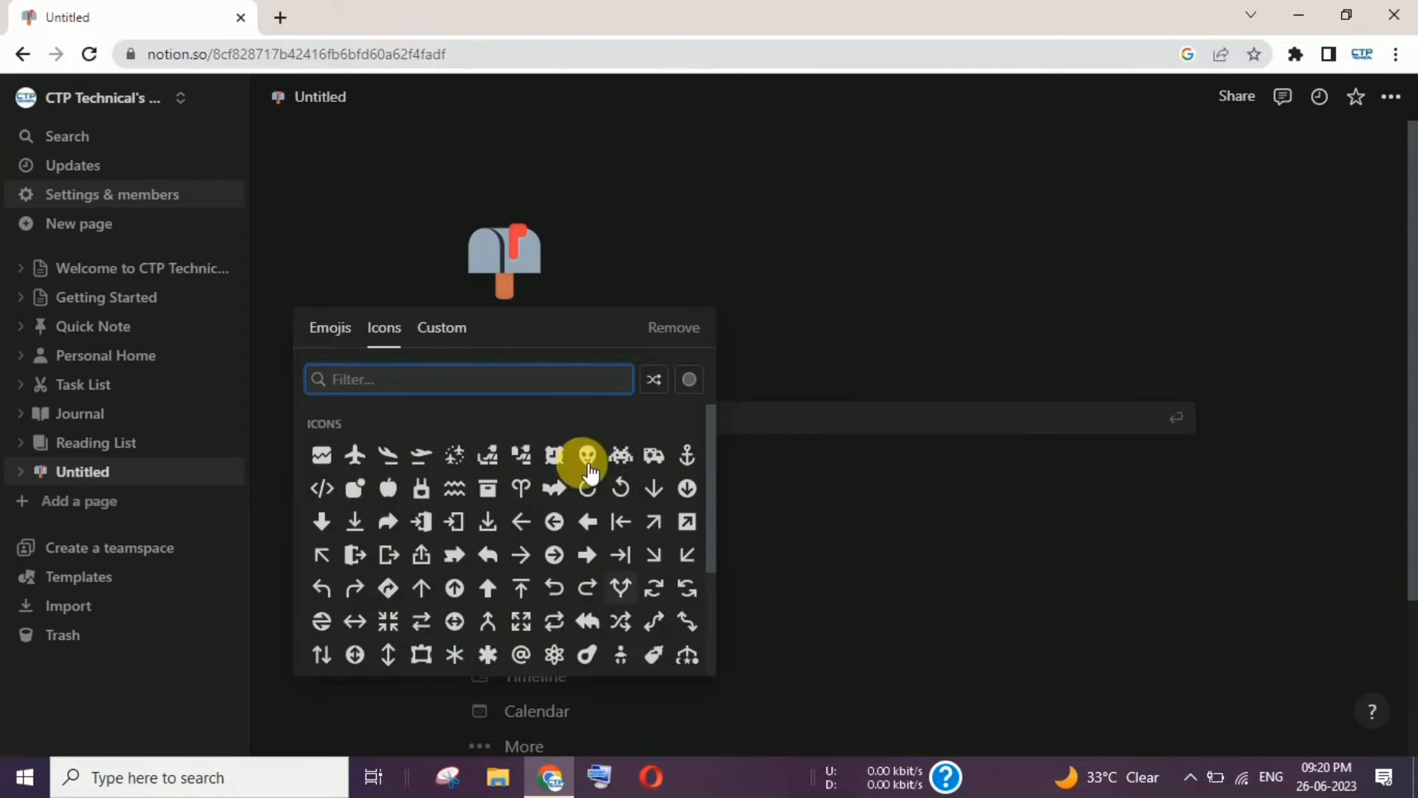
pyautogui.scroll(-2, 697, 640)
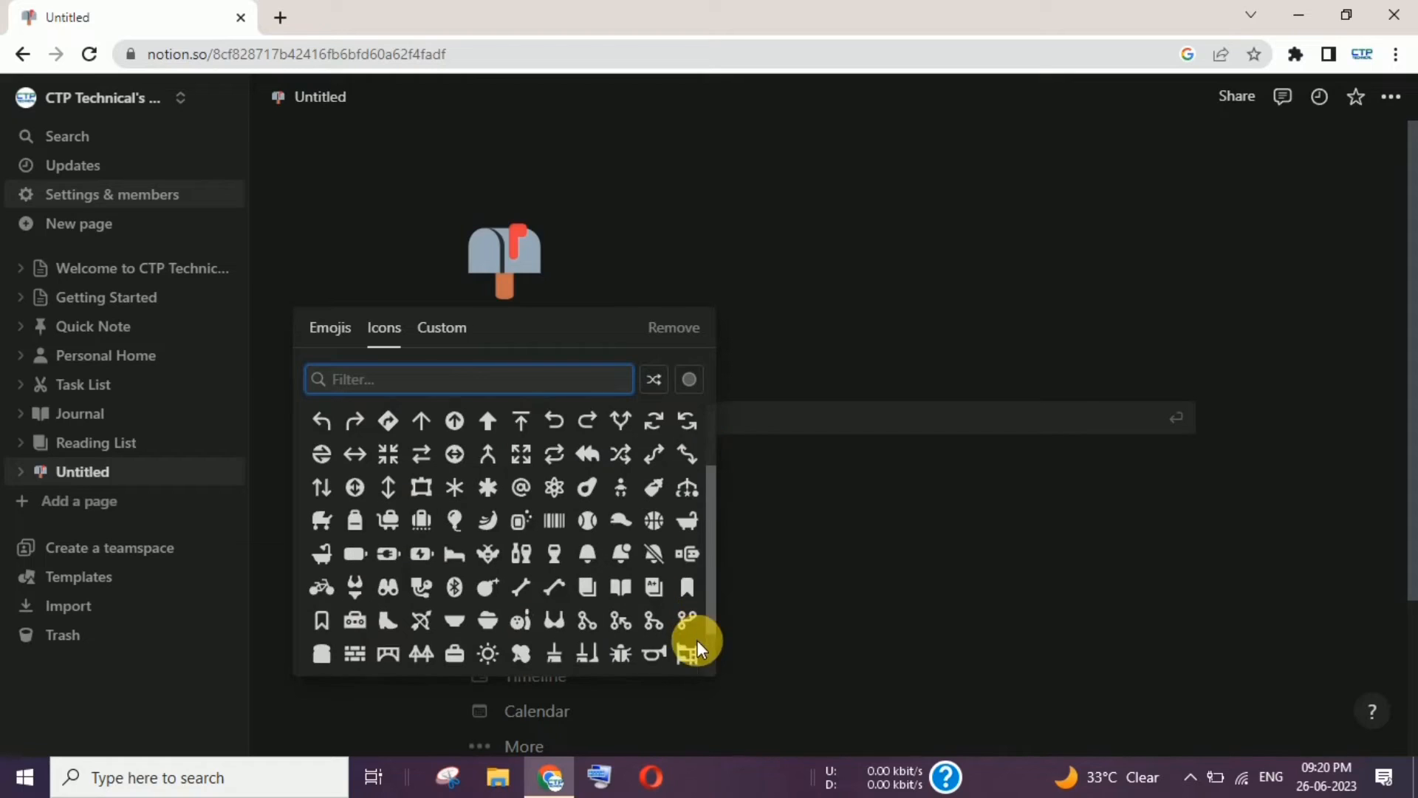
pyautogui.click(467, 328)
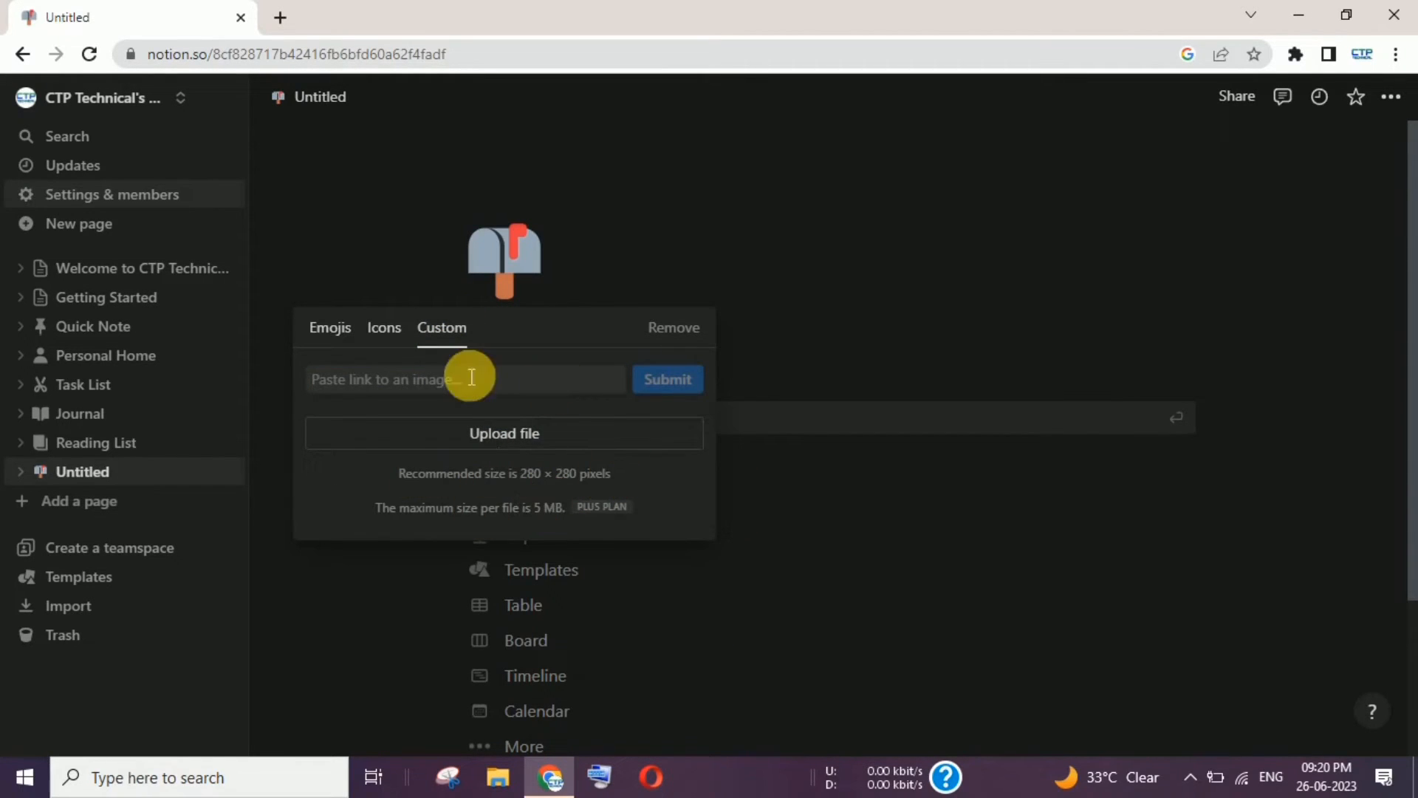
pyautogui.click(399, 338)
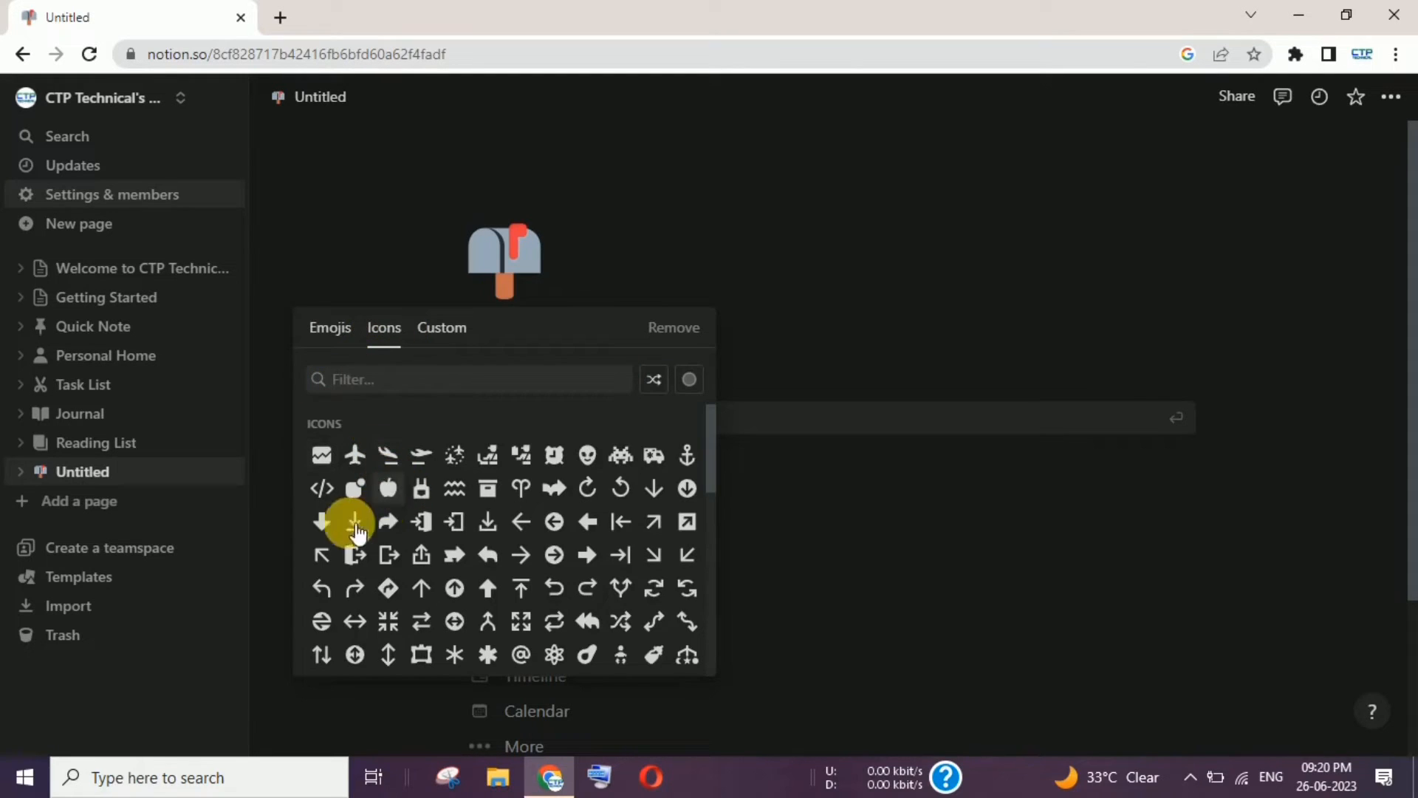
pyautogui.moveTo(368, 495)
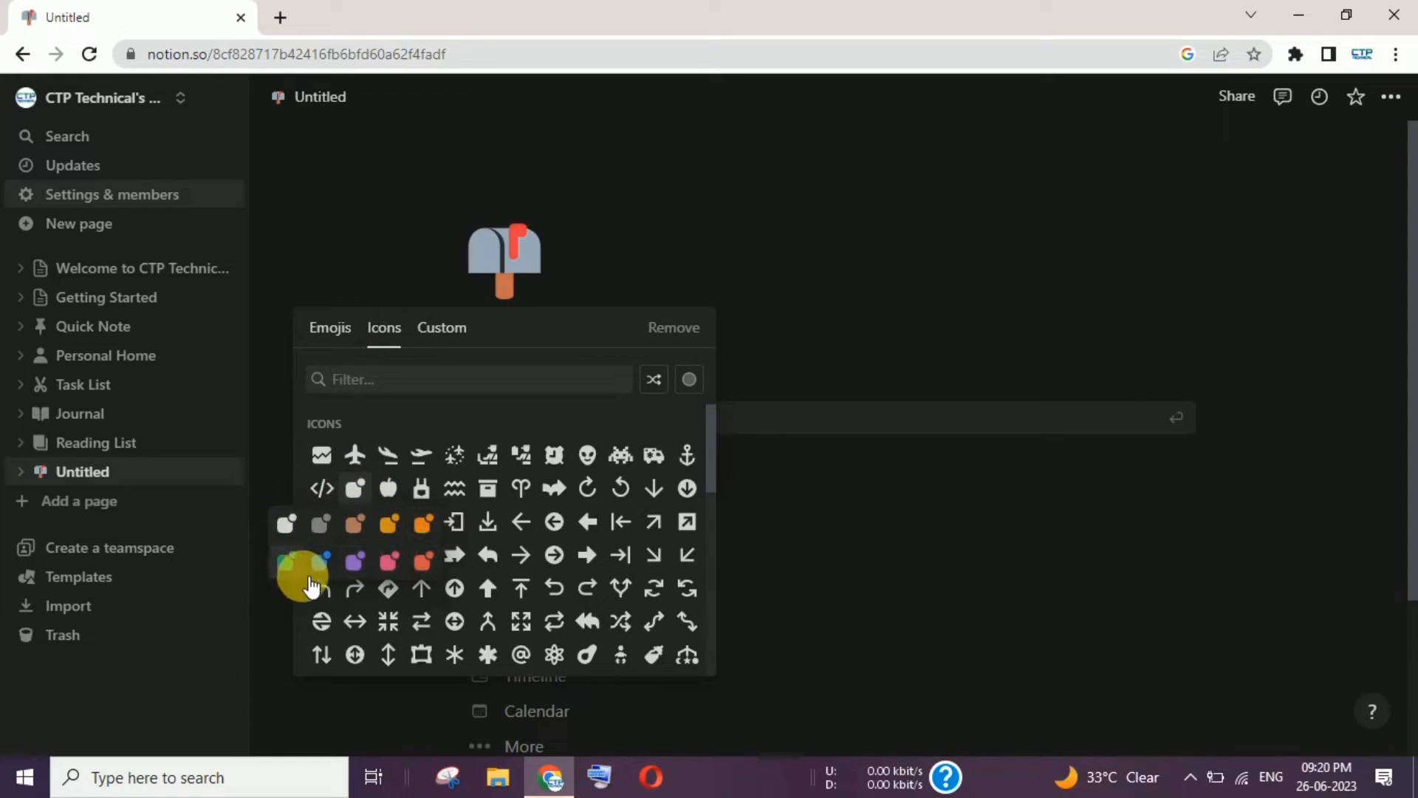
pyautogui.click(290, 563)
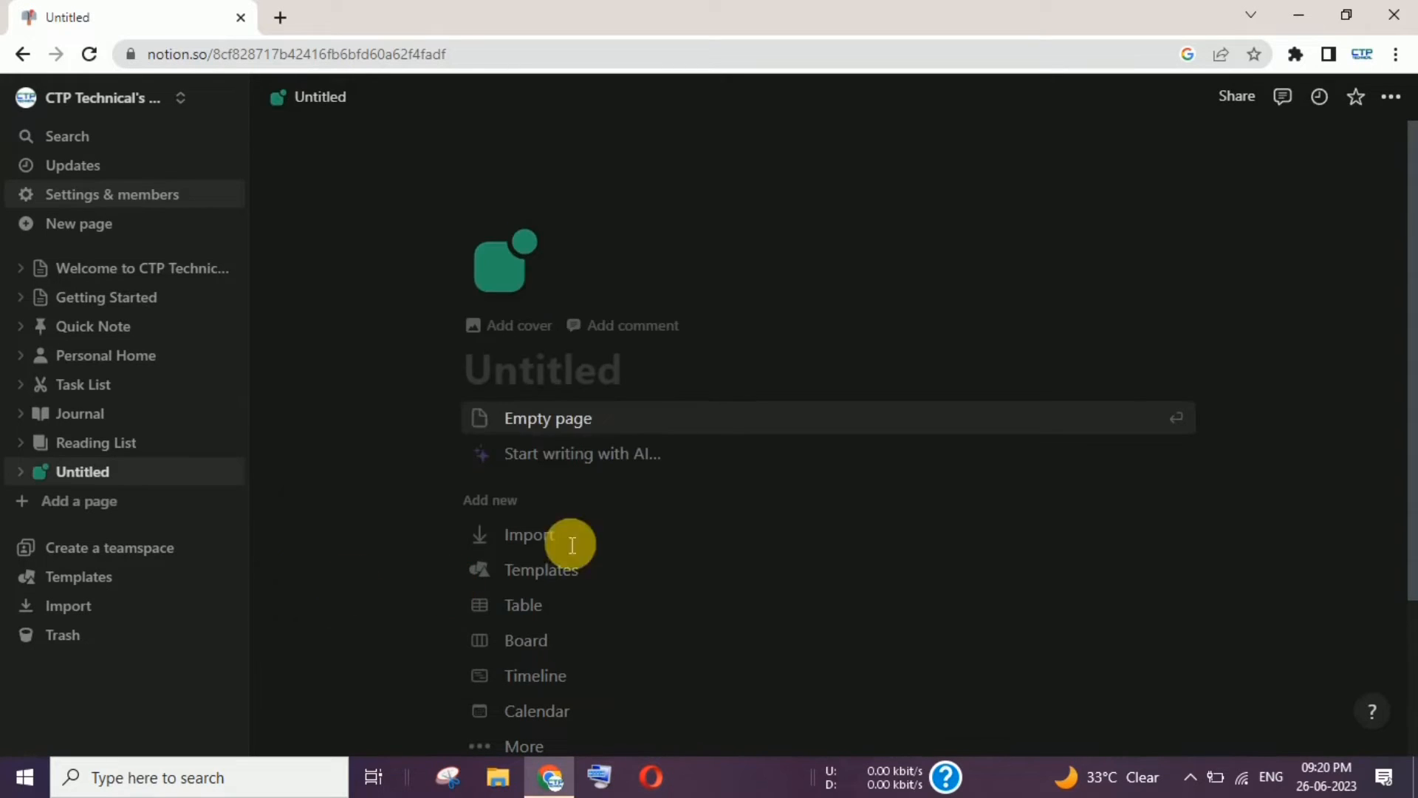
# Add a cover to the page and change it to the blue-to-orange gradient from the Color & Gradient gallery
pyautogui.click(514, 338)
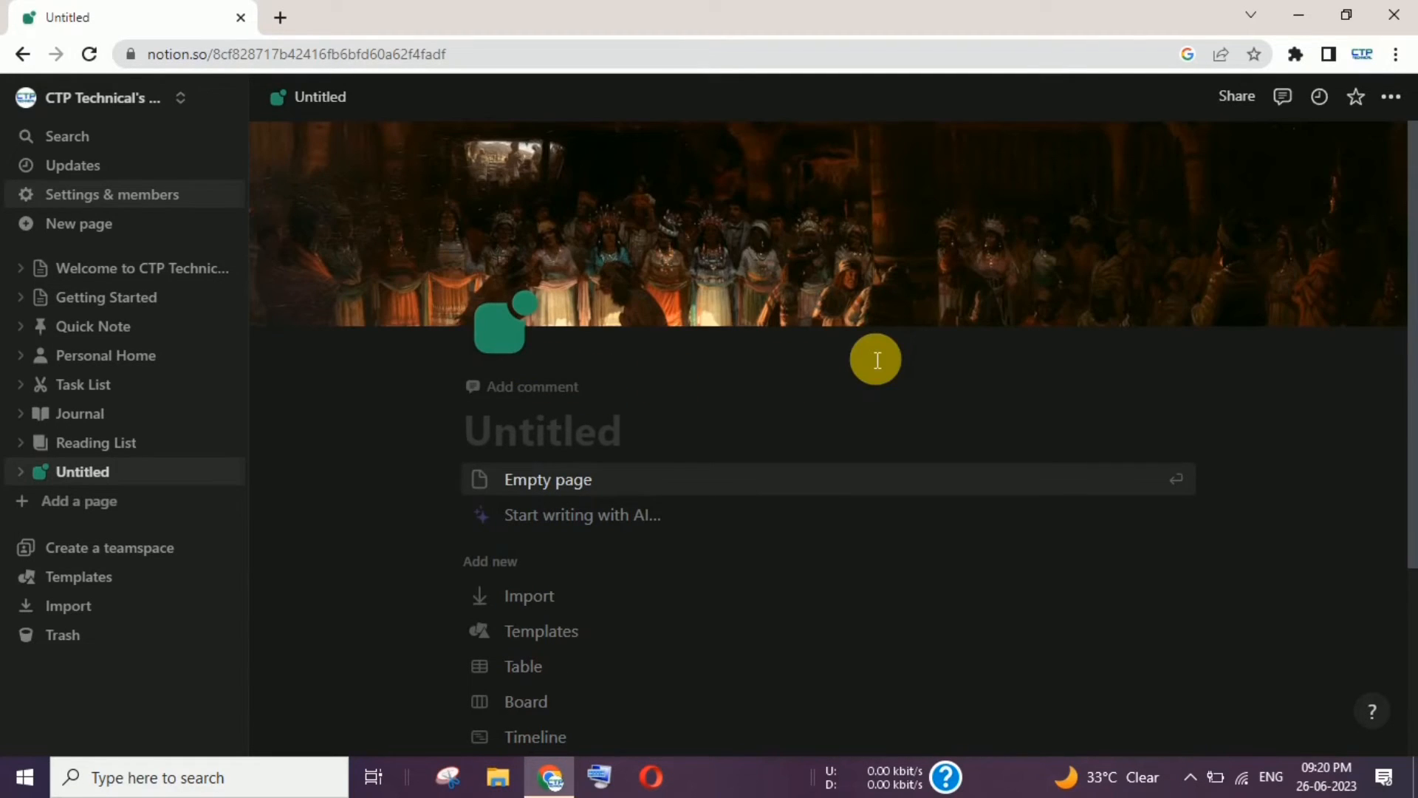
pyautogui.moveTo(1288, 308)
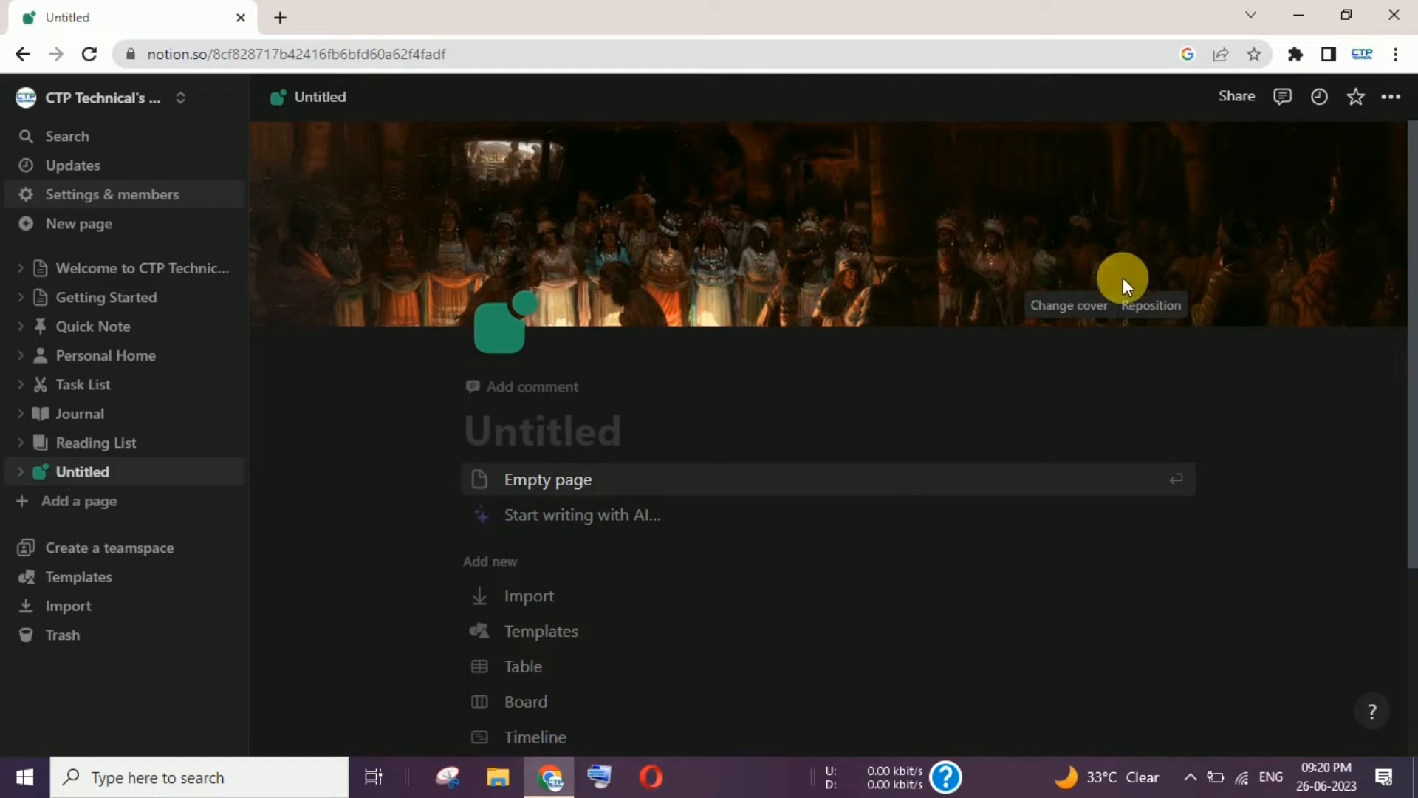
pyautogui.click(1052, 307)
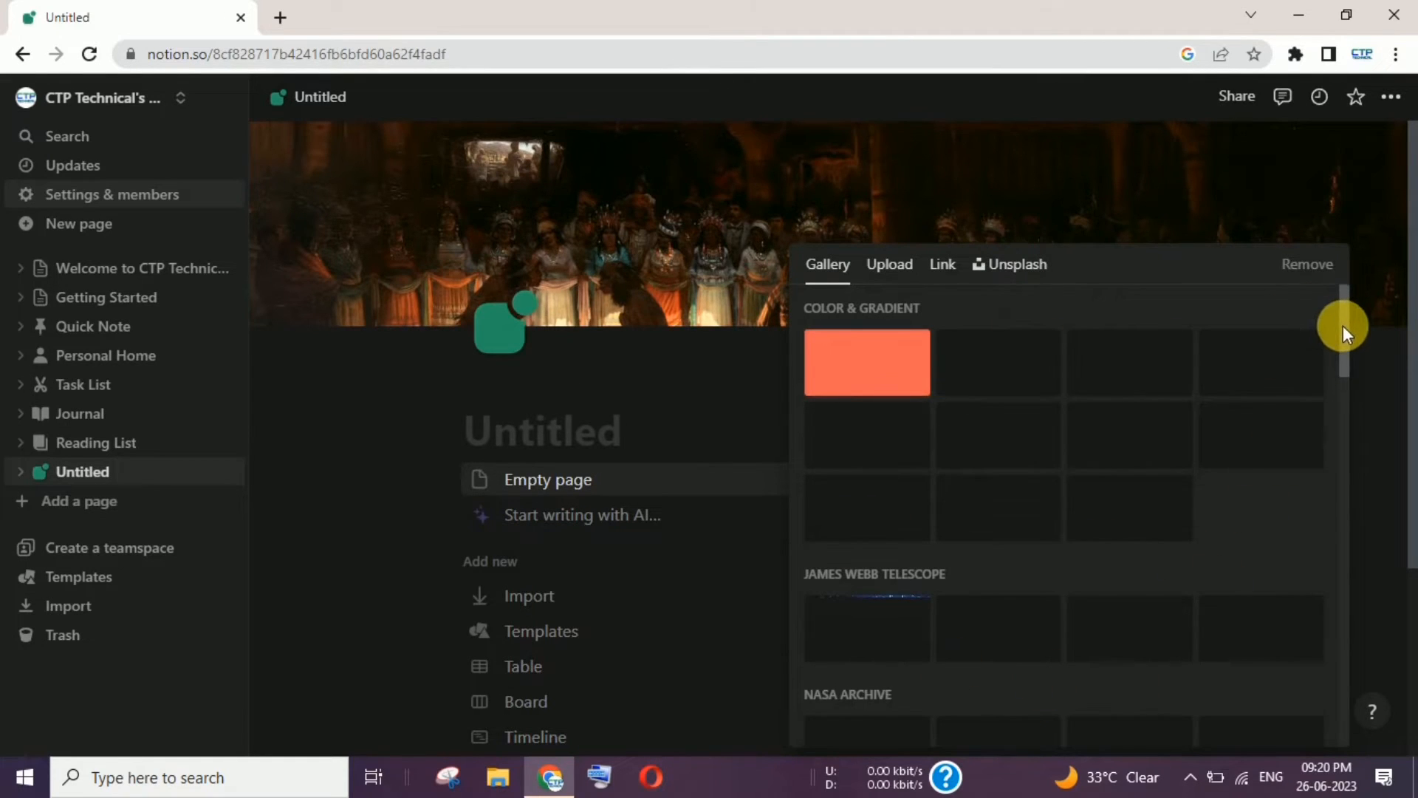
pyautogui.moveTo(1342, 325)
pyautogui.mouseDown()
pyautogui.moveTo(1342, 352)
pyautogui.moveTo(1342, 317)
pyautogui.mouseUp()
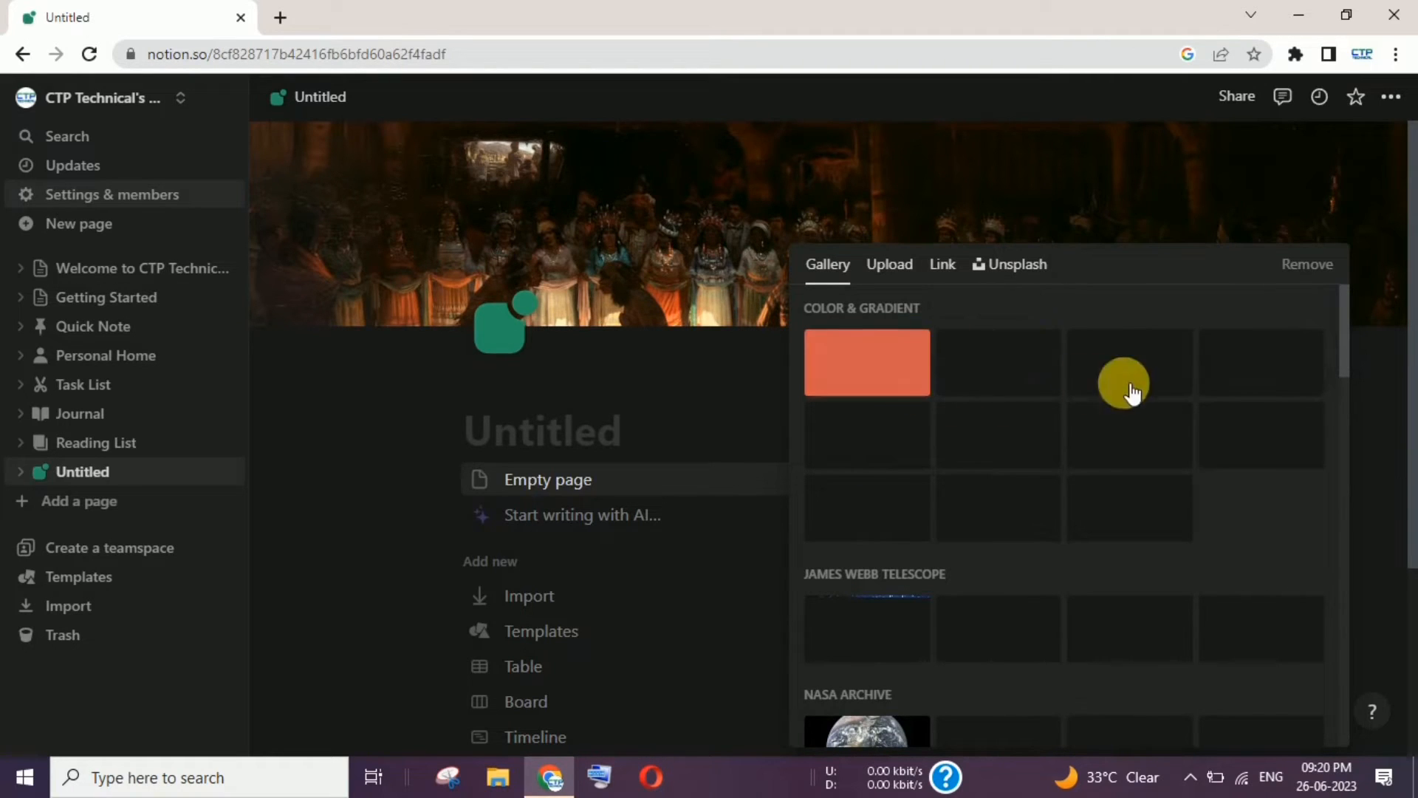
pyautogui.moveTo(1346, 330); pyautogui.dragTo(1343, 406)
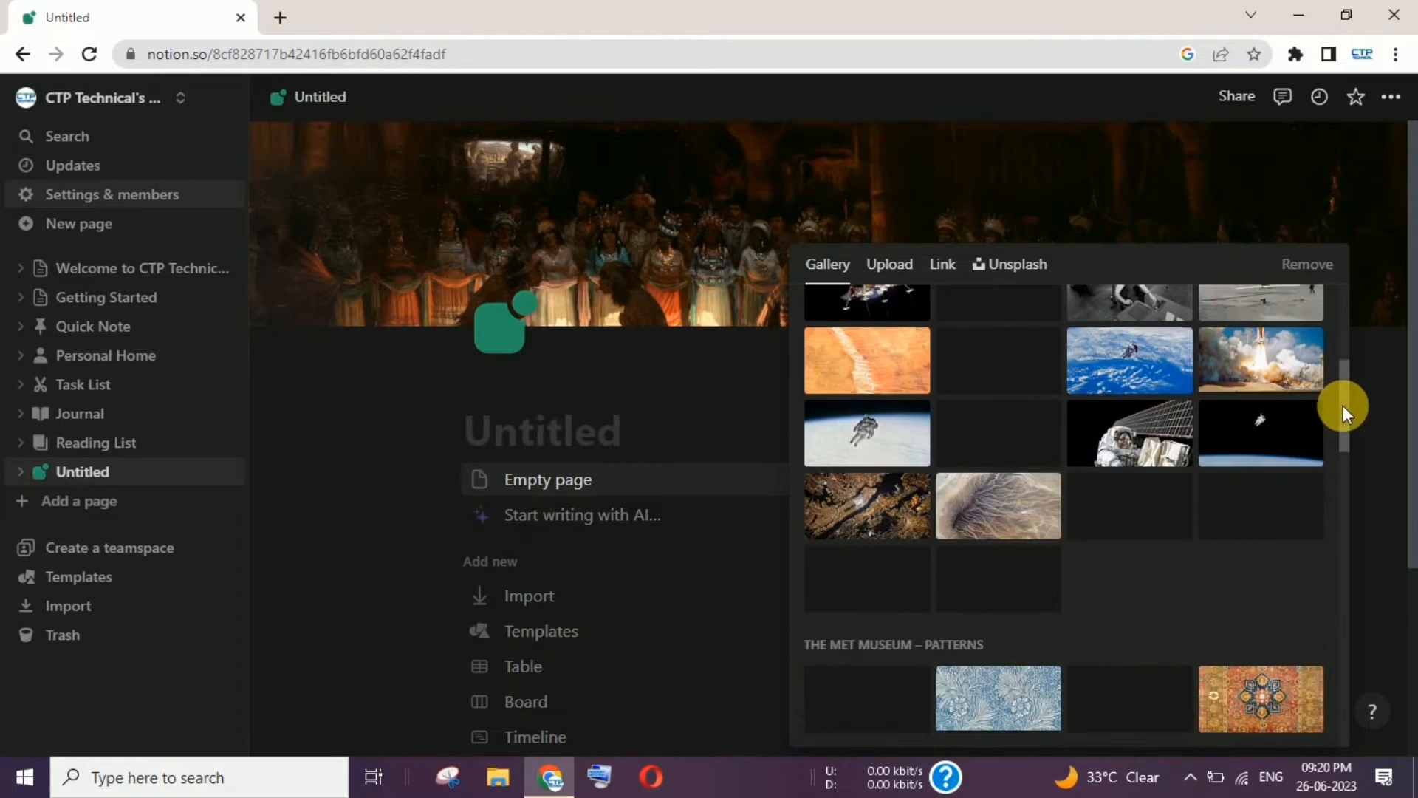
pyautogui.click(890, 264)
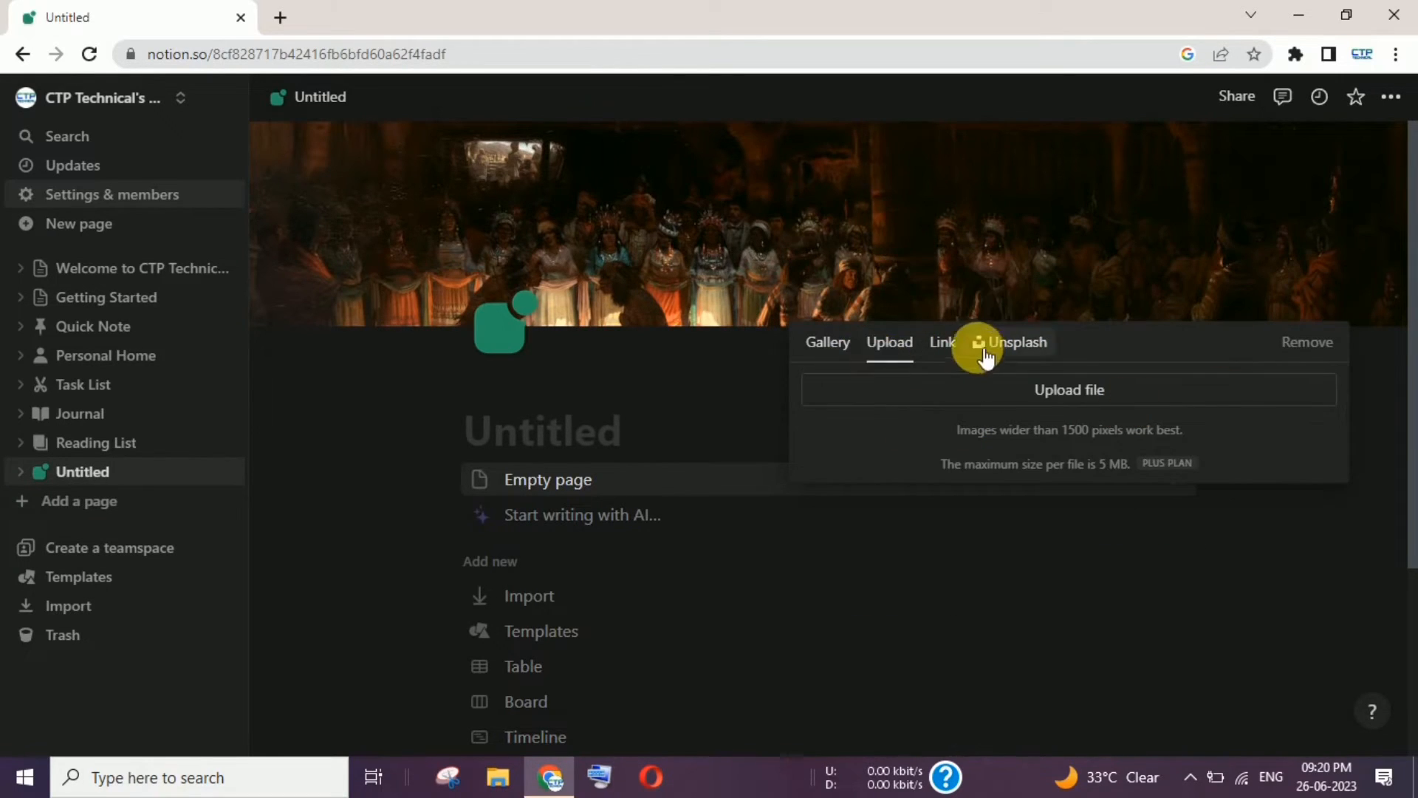
pyautogui.click(946, 347)
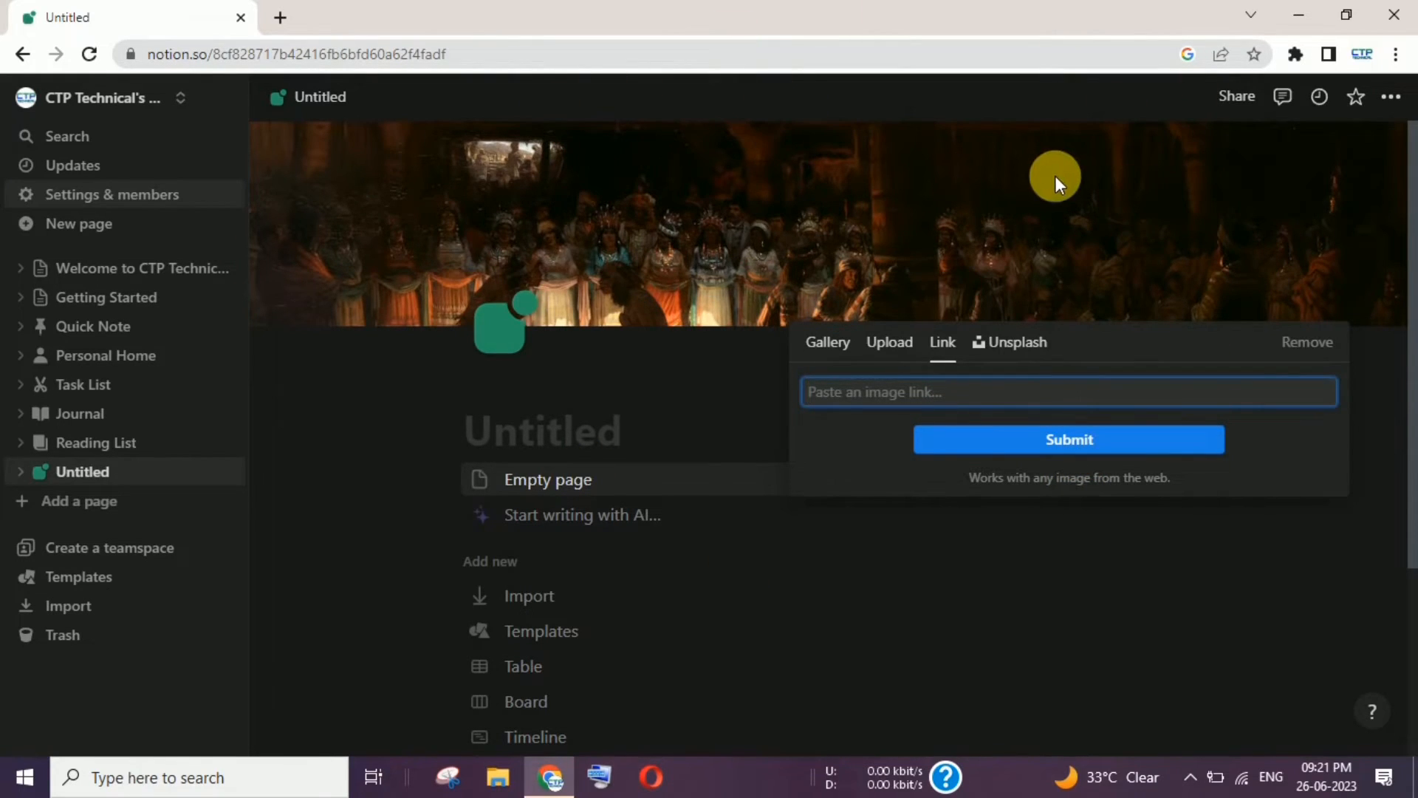
pyautogui.click(1019, 341)
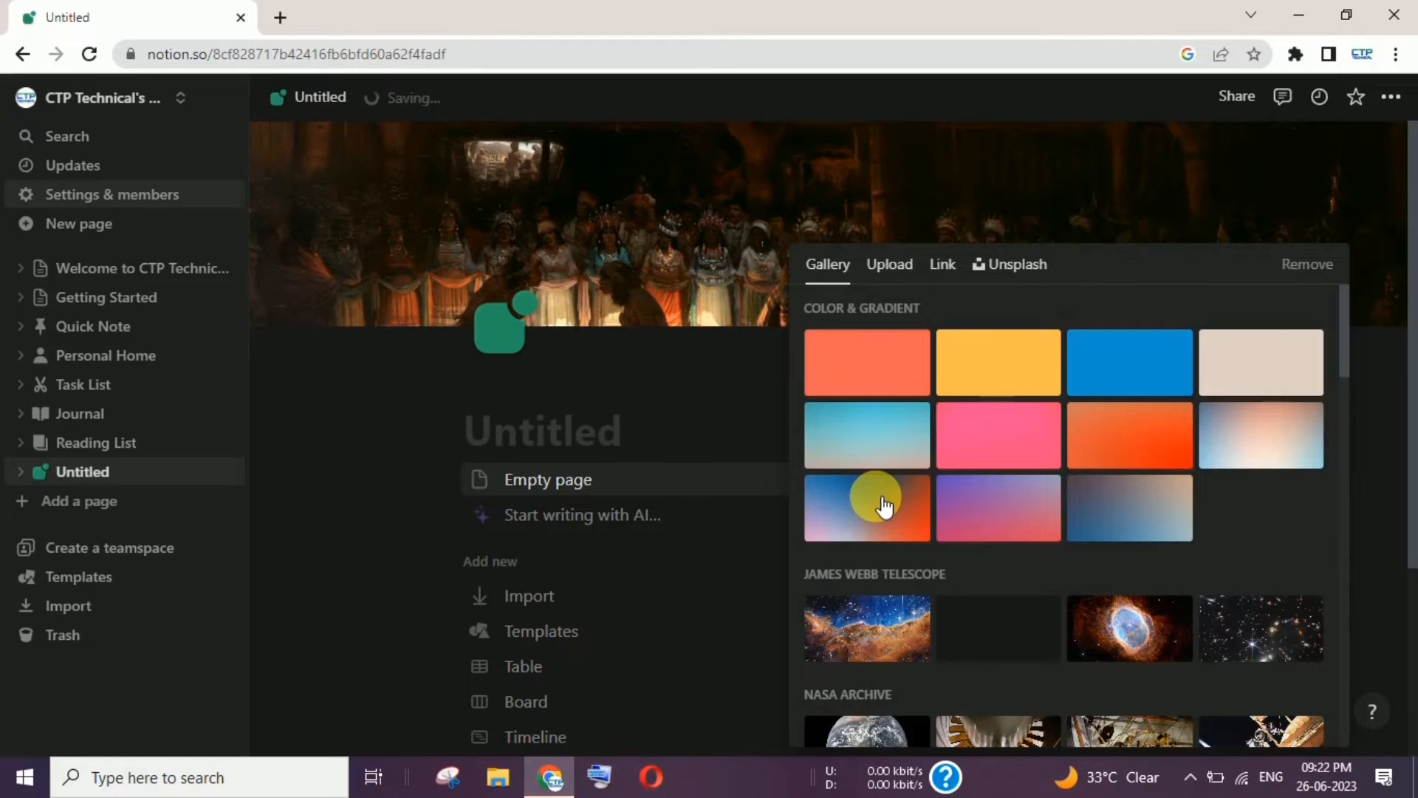
pyautogui.click(884, 507)
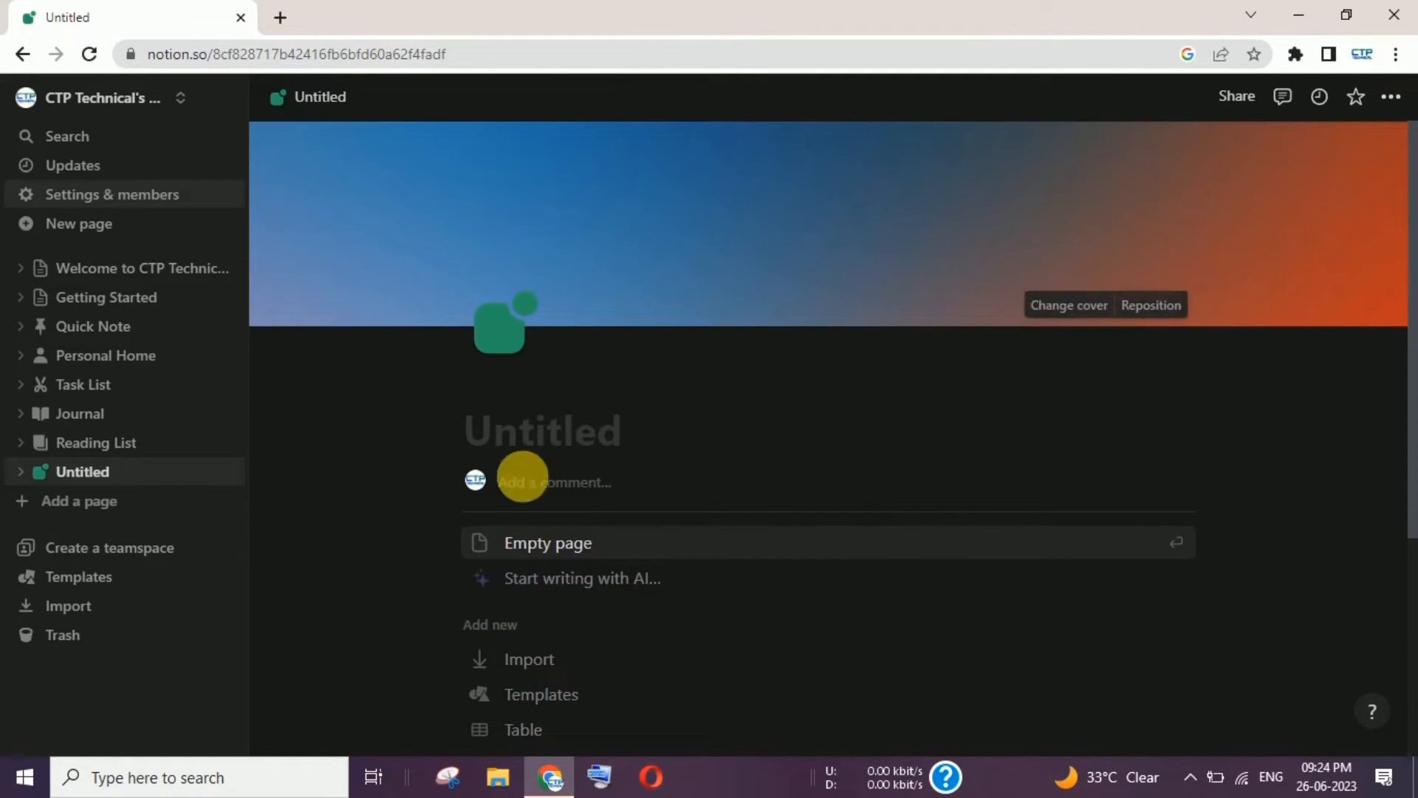
# Title the page "Test Page"
pyautogui.click(593, 493)
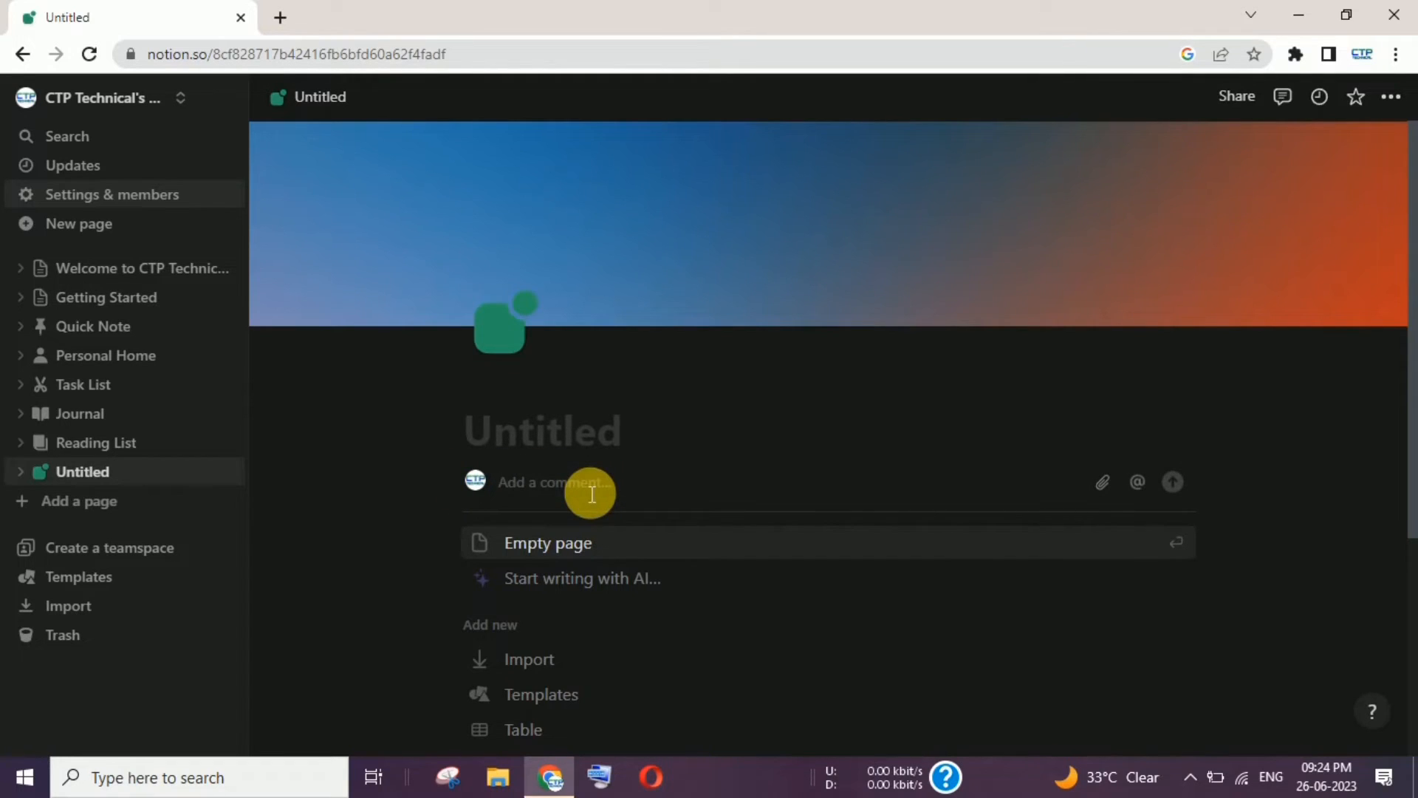
pyautogui.click(541, 445)
pyautogui.write('Test Page')
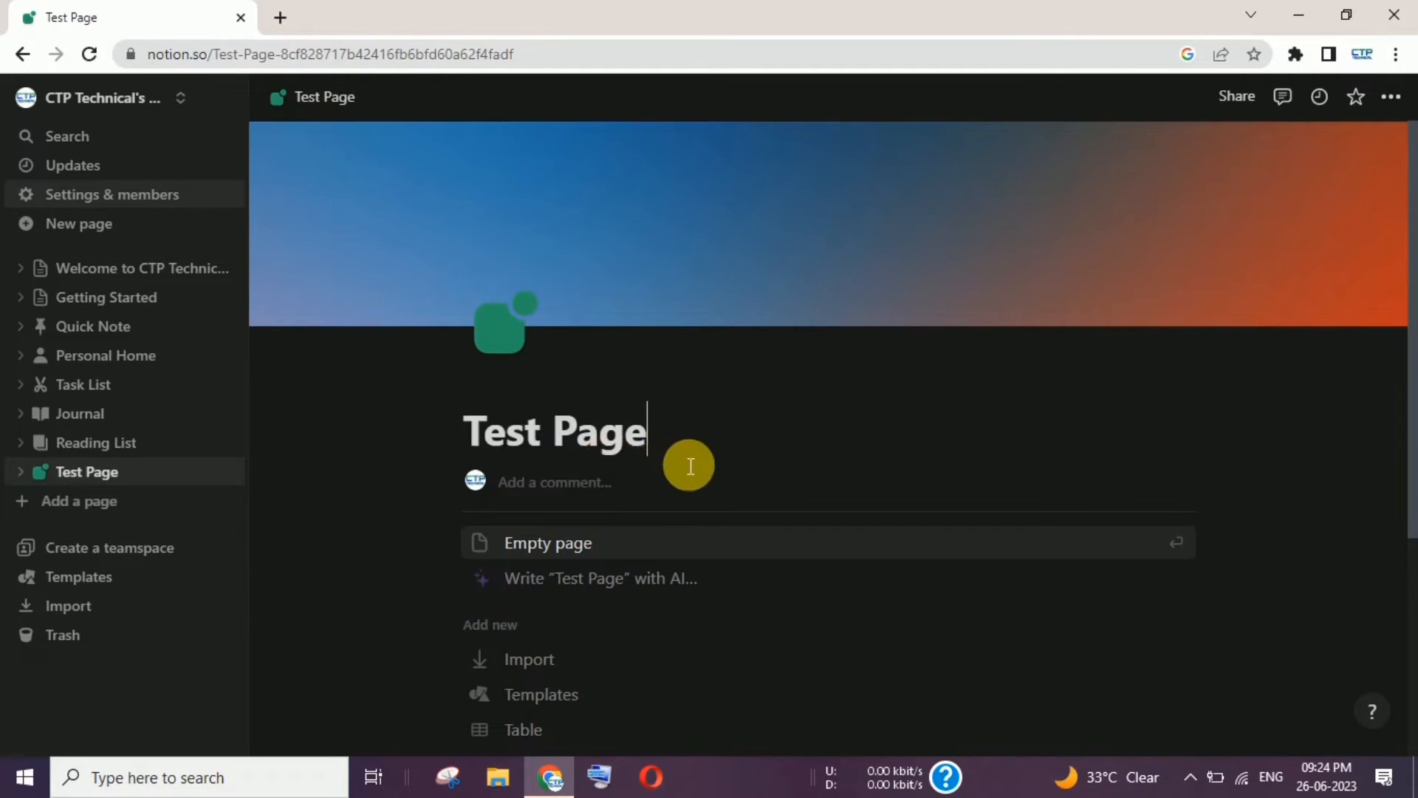
# Post the comment "this is my first page @" under the page title
pyautogui.click(626, 495)
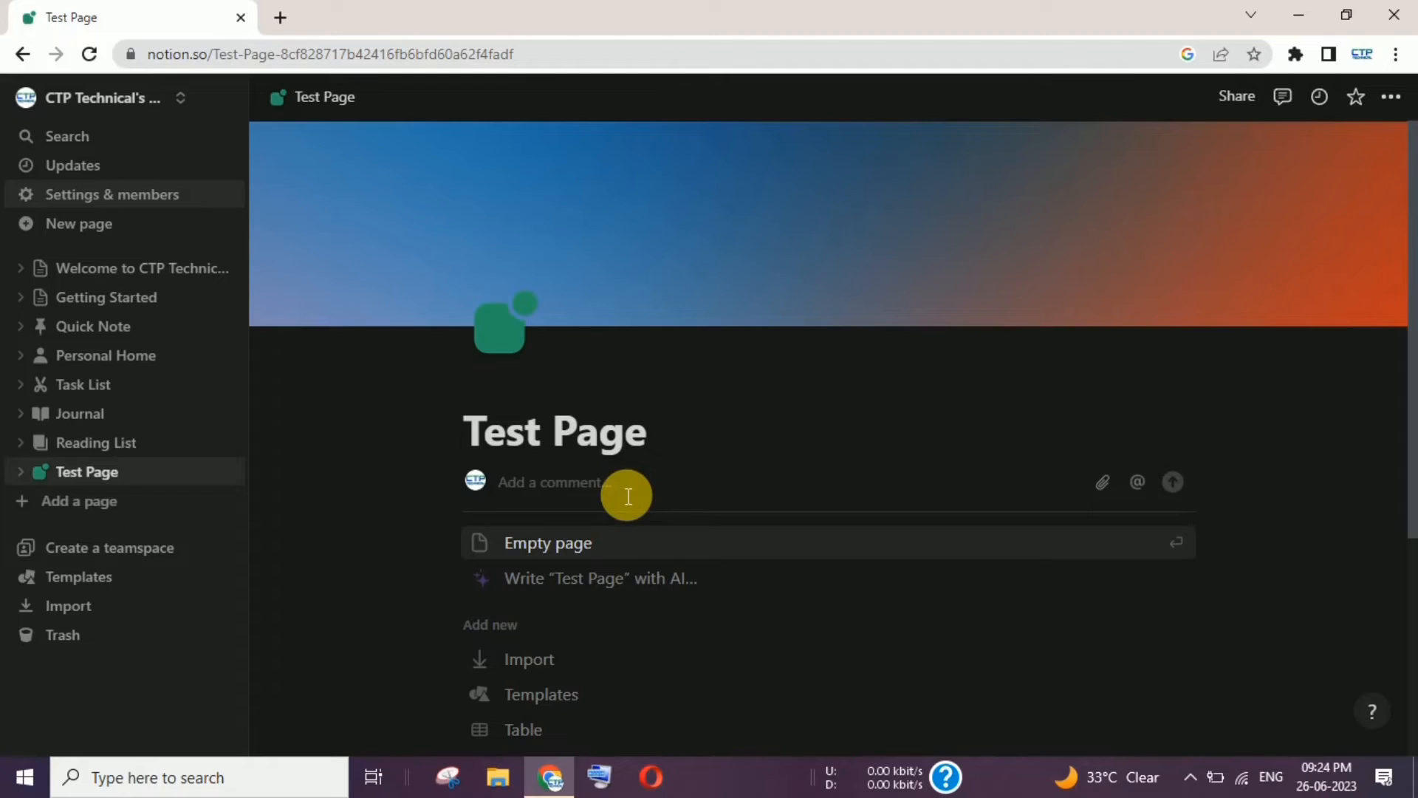
pyautogui.write('this is my first page')
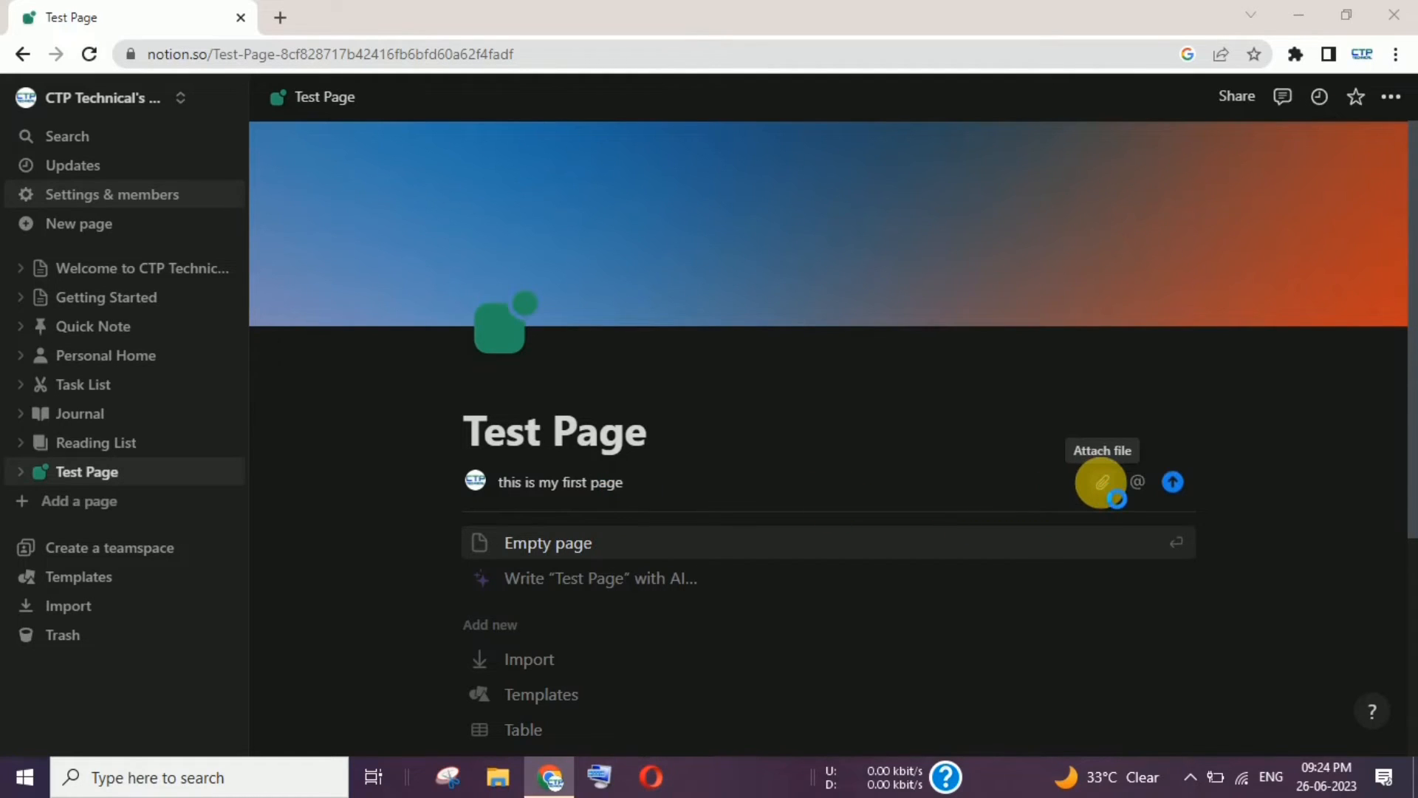
pyautogui.click(1100, 486)
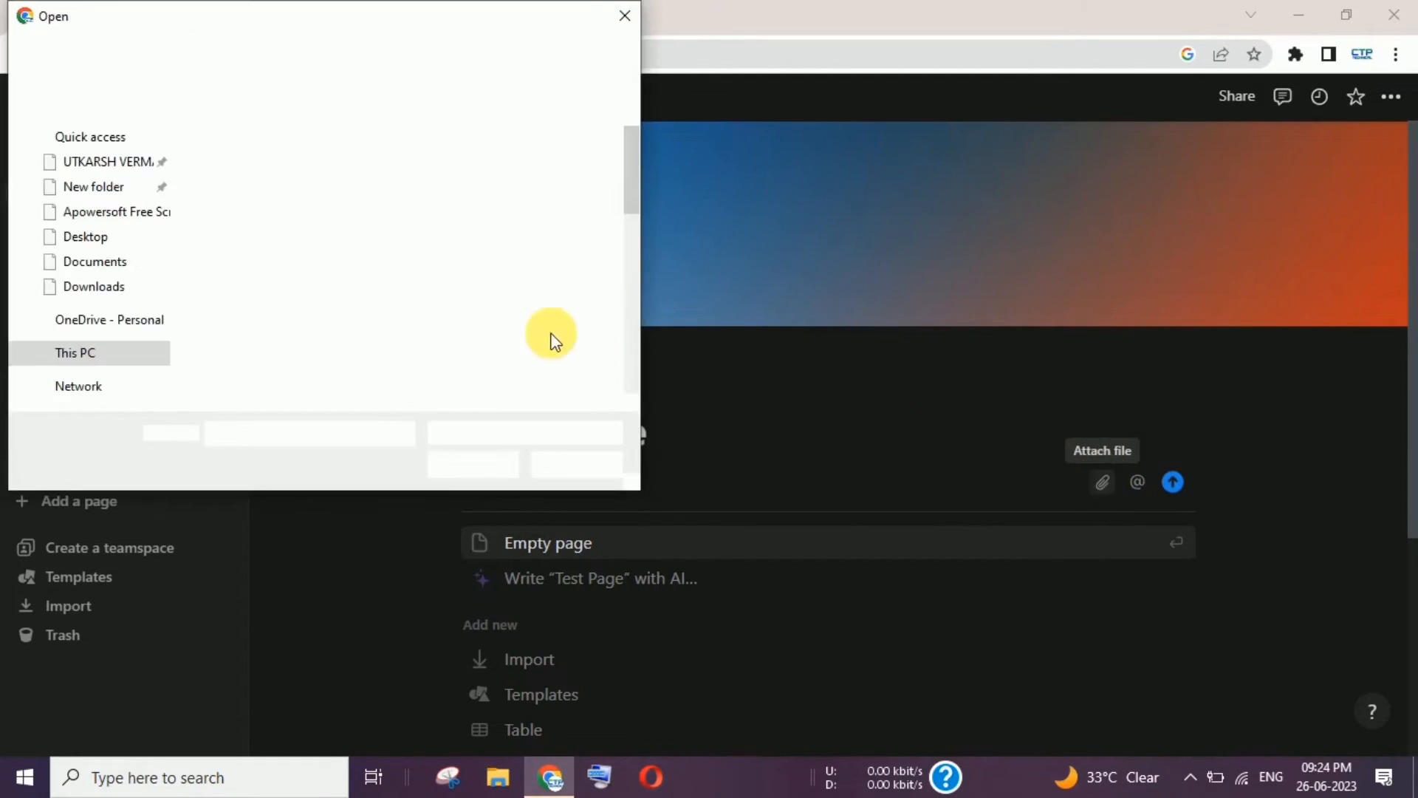
pyautogui.click(625, 18)
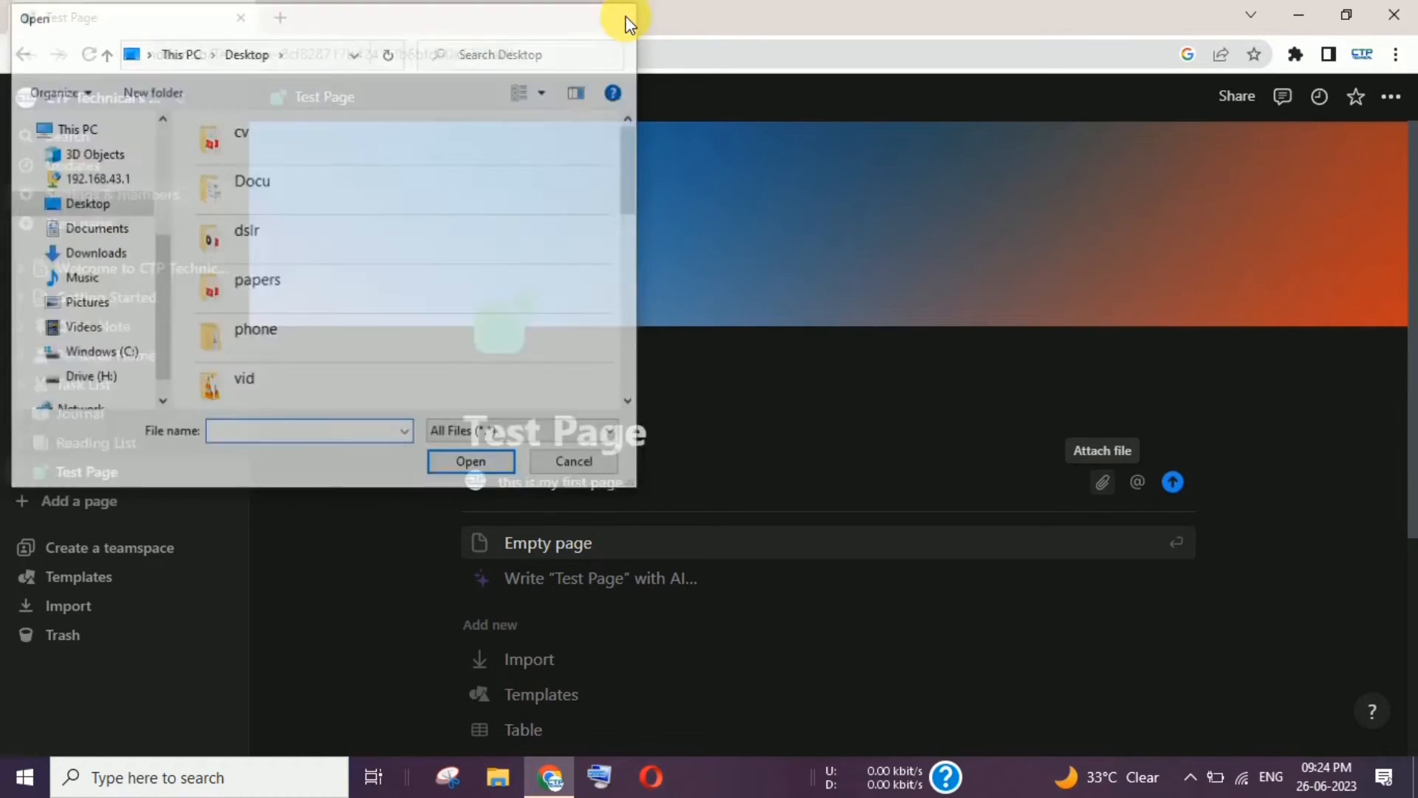
pyautogui.click(1138, 484)
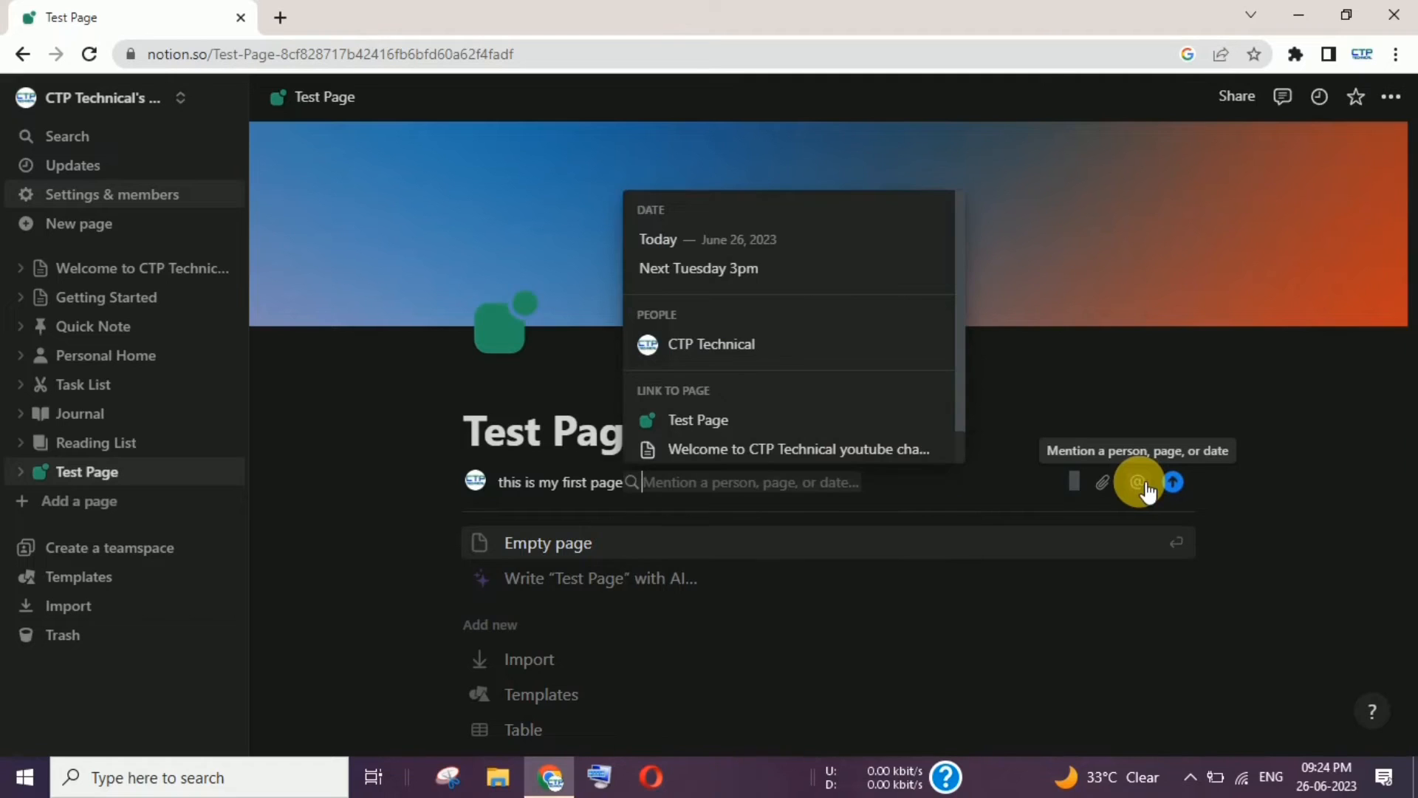
pyautogui.click(1127, 356)
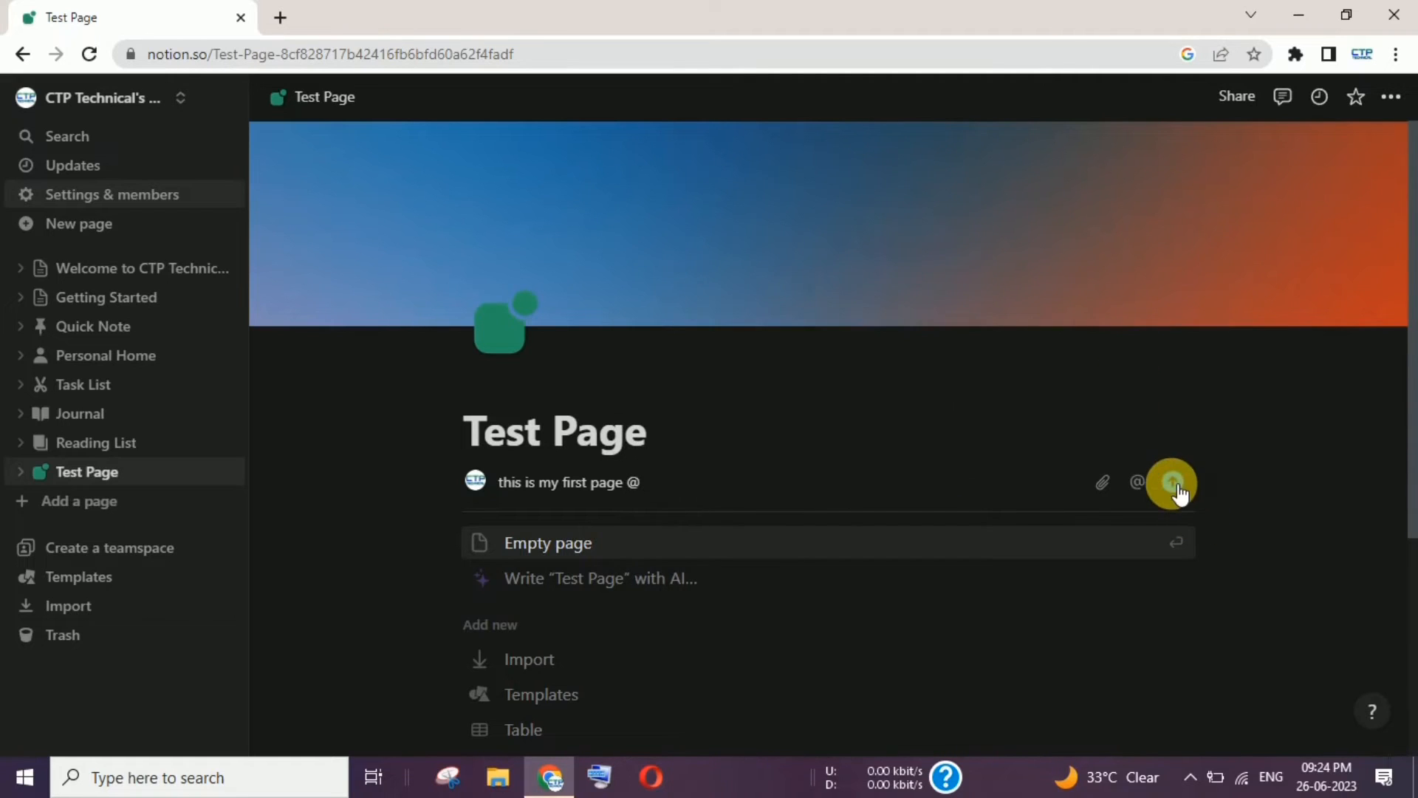
pyautogui.click(1173, 484)
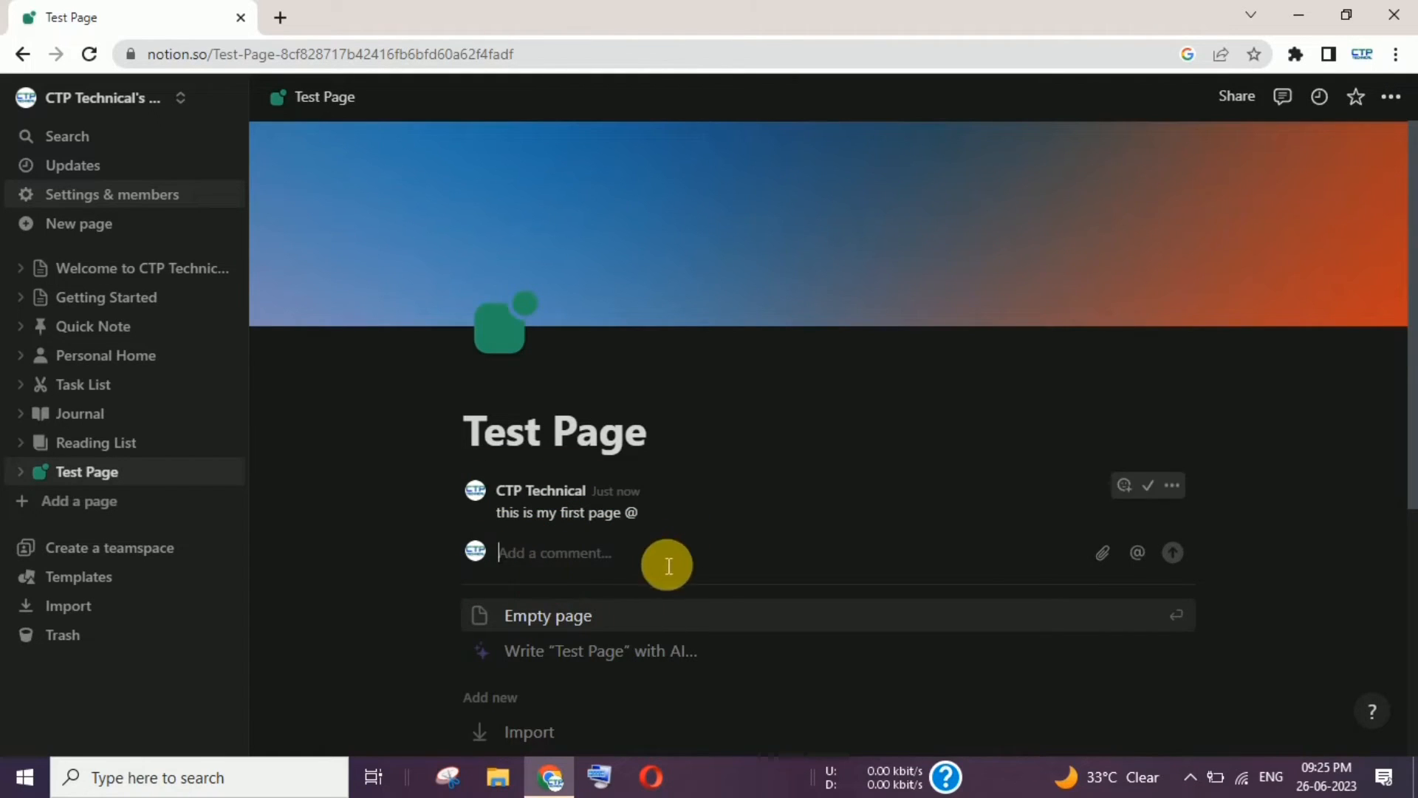
# Start the page body as an empty page
pyautogui.click(1345, 587)
pyautogui.moveTo(1415, 493); pyautogui.dragTo(1278, 554)
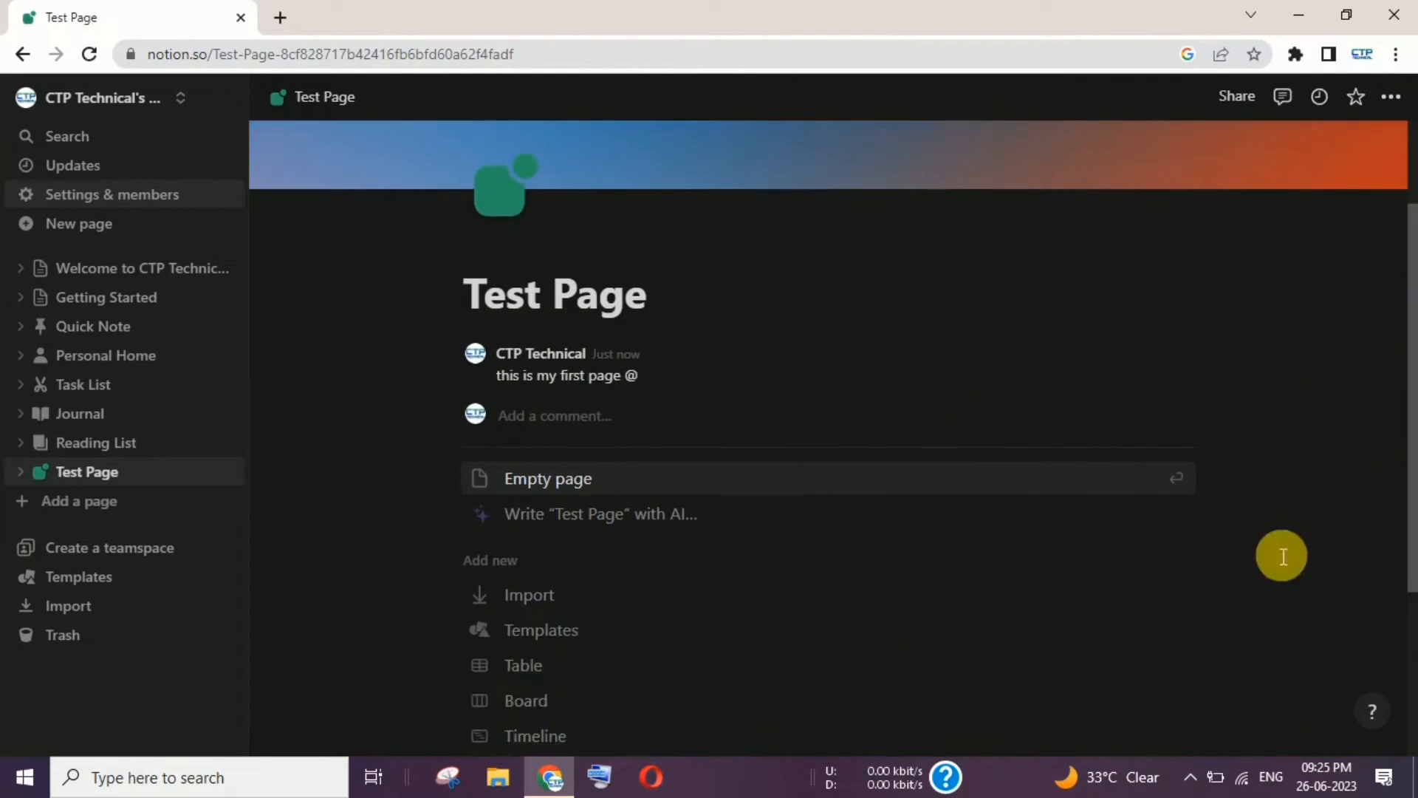
pyautogui.click(636, 489)
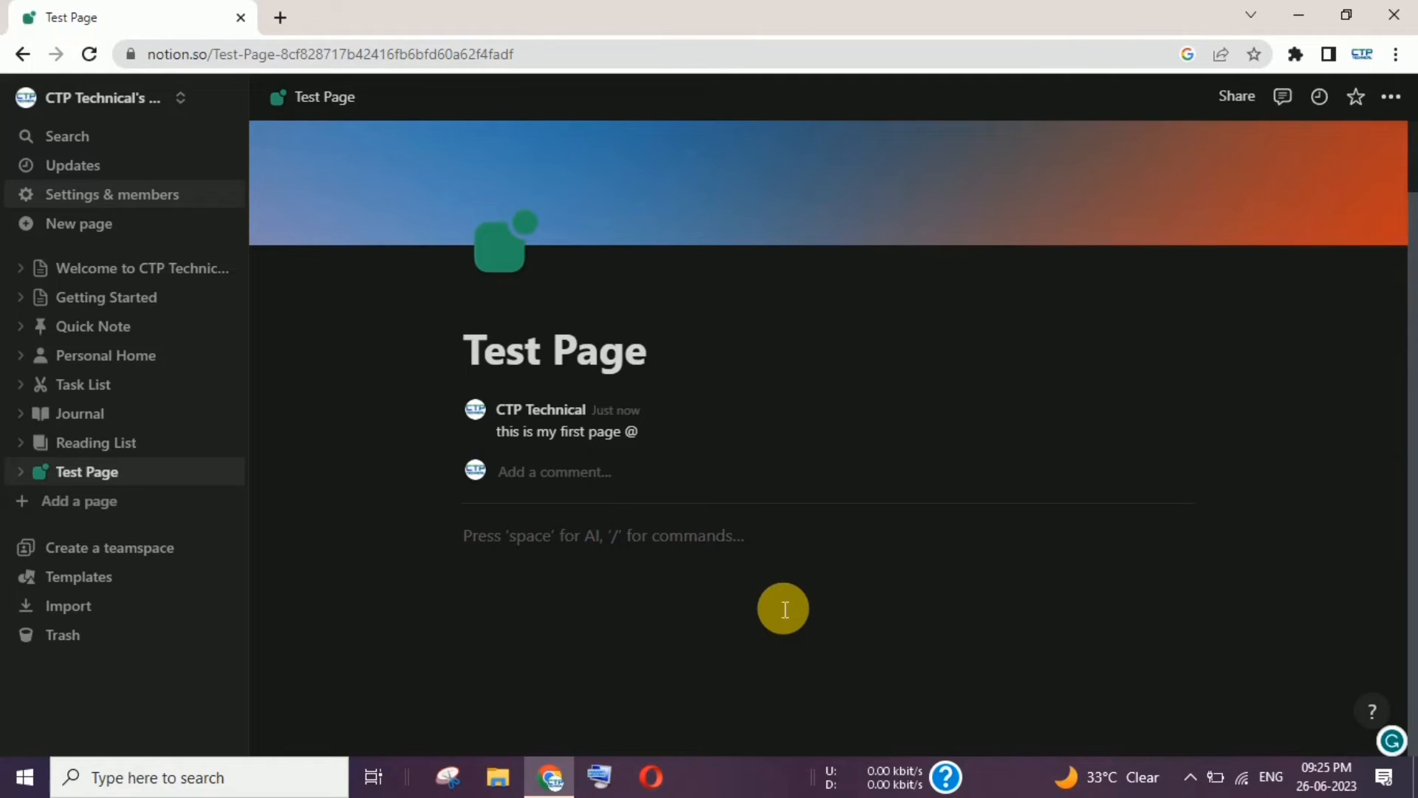
# Have AI draft content in the page body with the prompt "Brainstorm ideas on latest technology"
pyautogui.press('space')
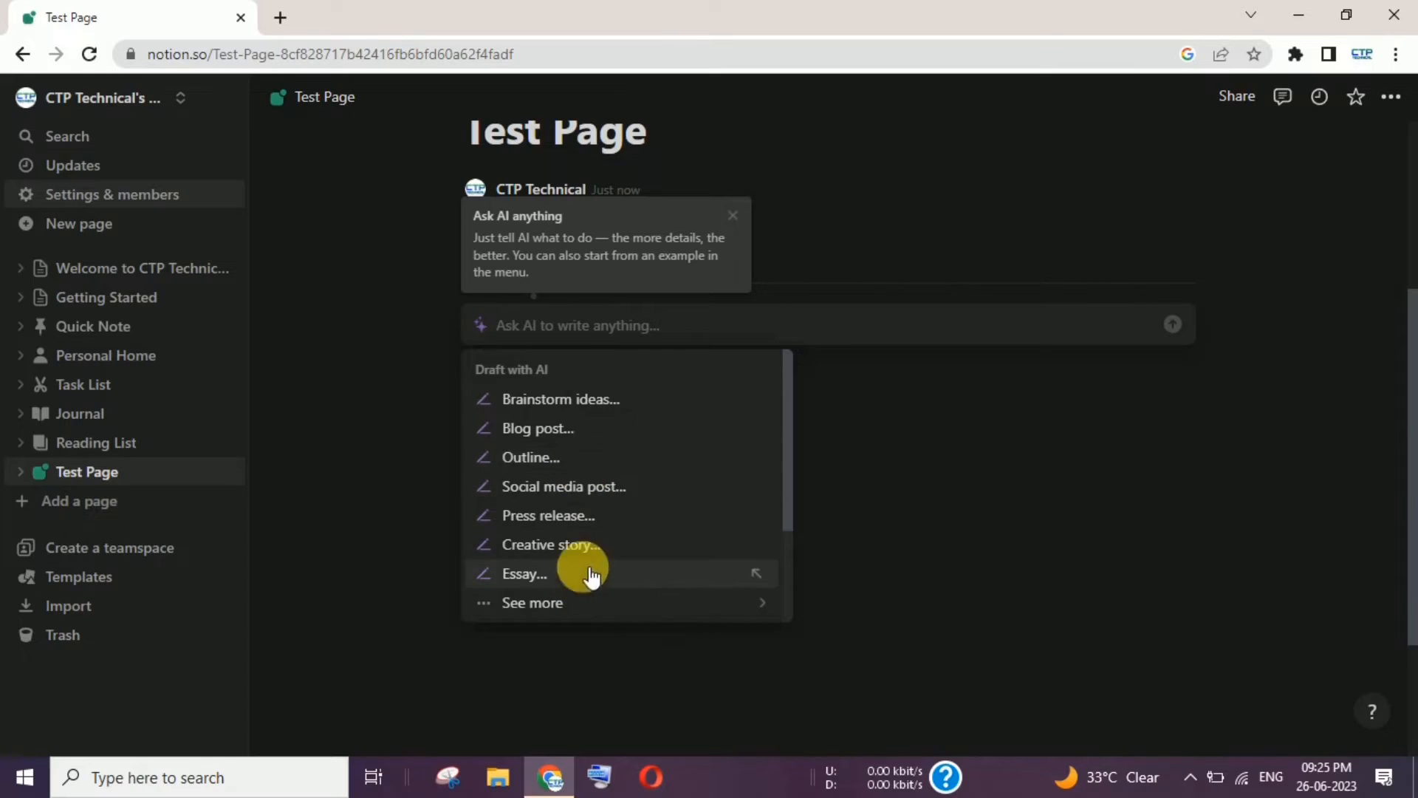
pyautogui.moveTo(586, 615)
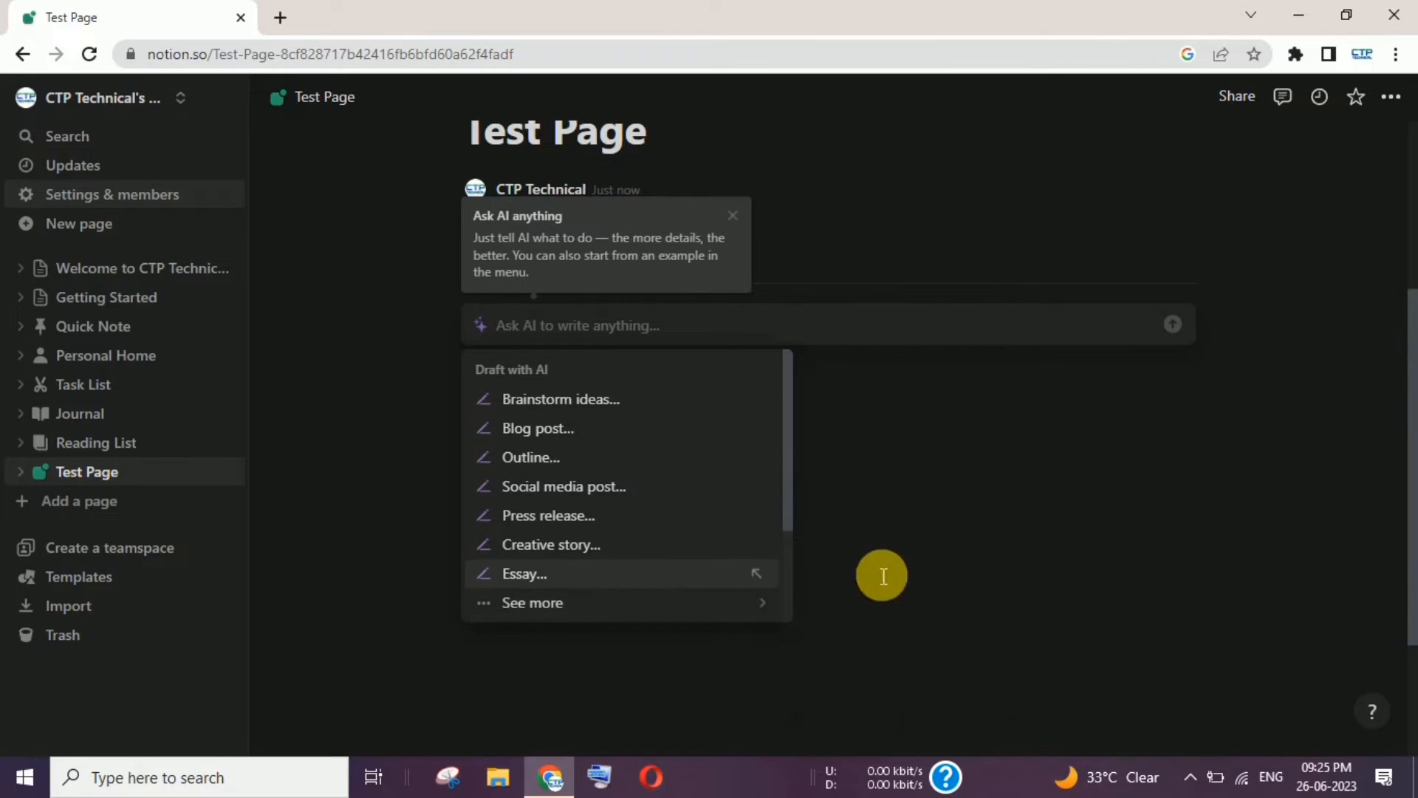
pyautogui.moveTo(753, 610)
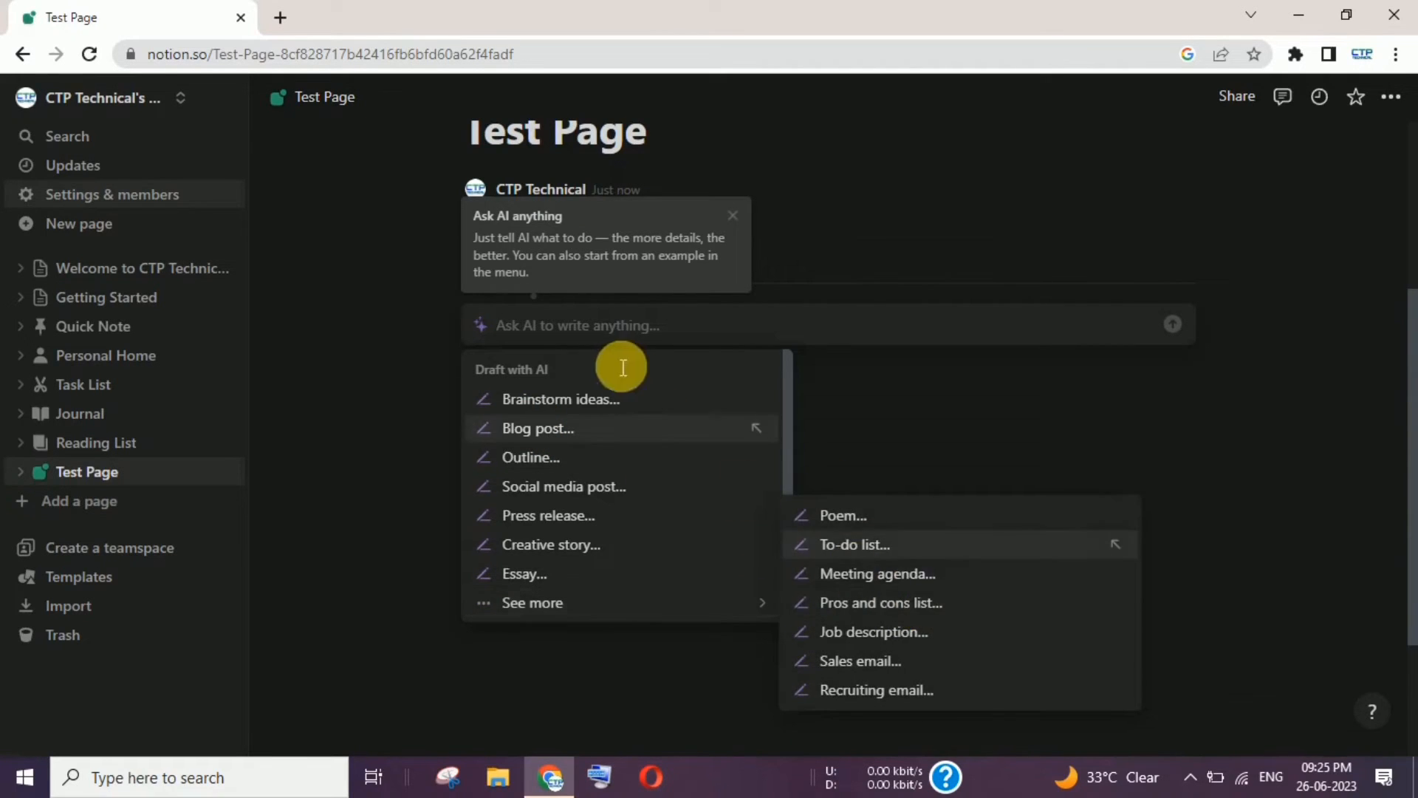
pyautogui.click(590, 403)
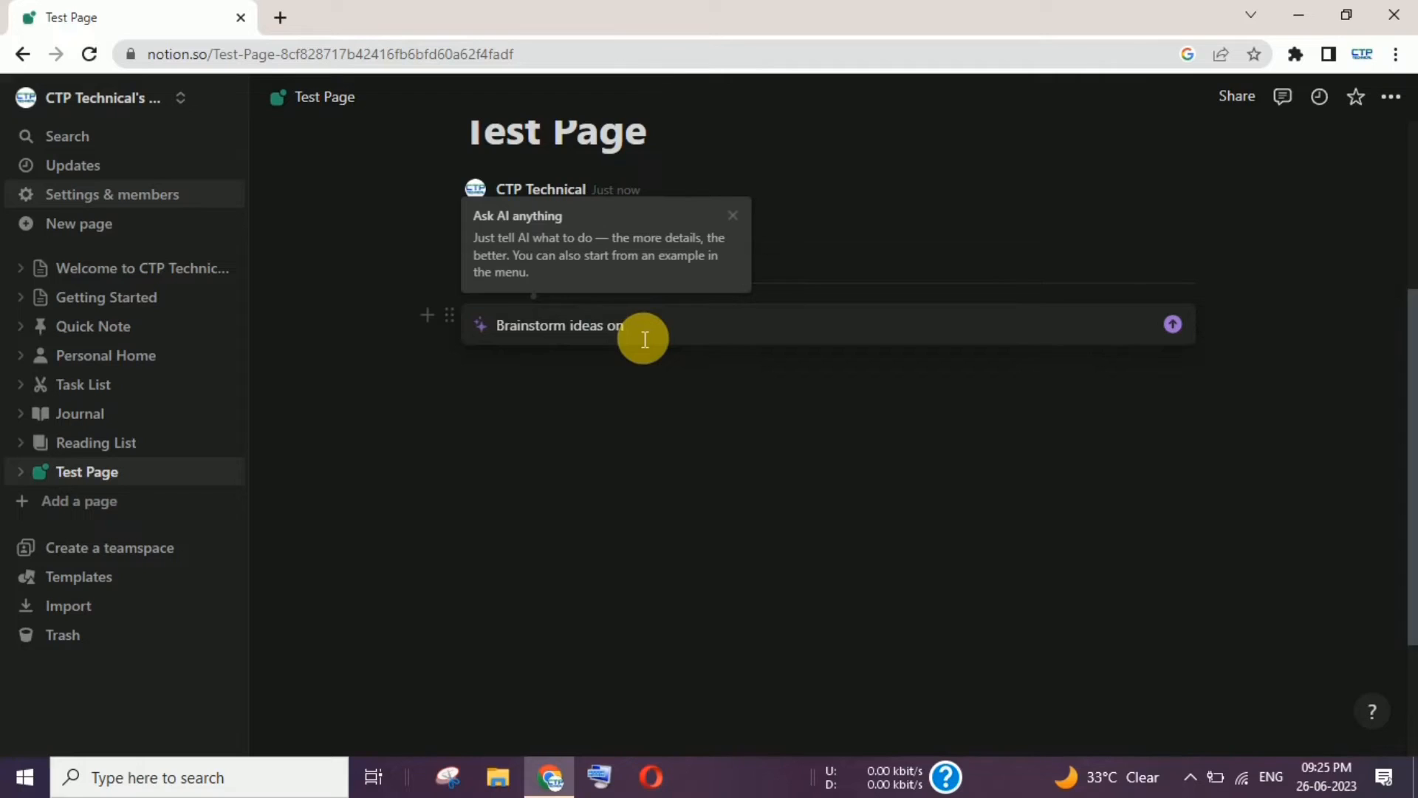
pyautogui.write('latest technology')
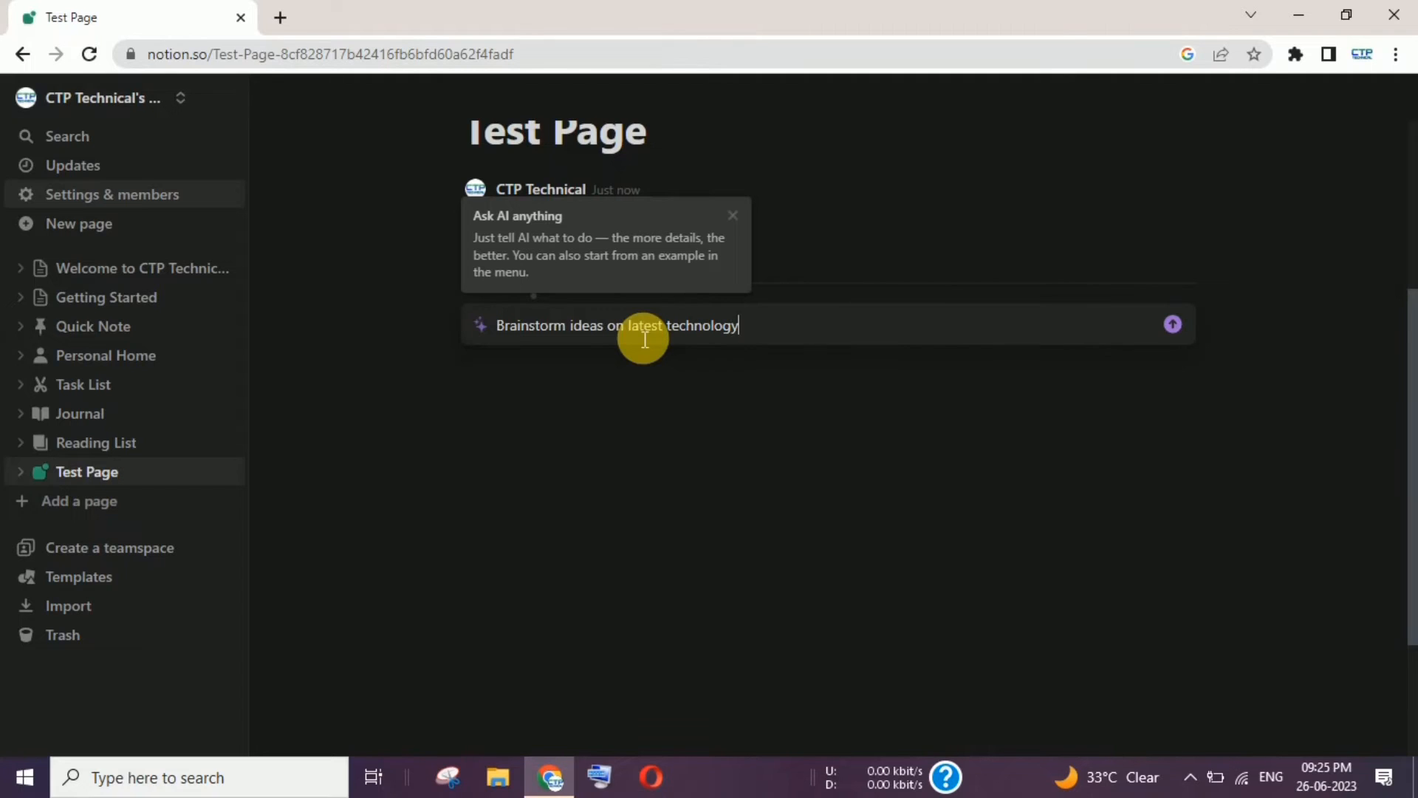
pyautogui.click(1175, 327)
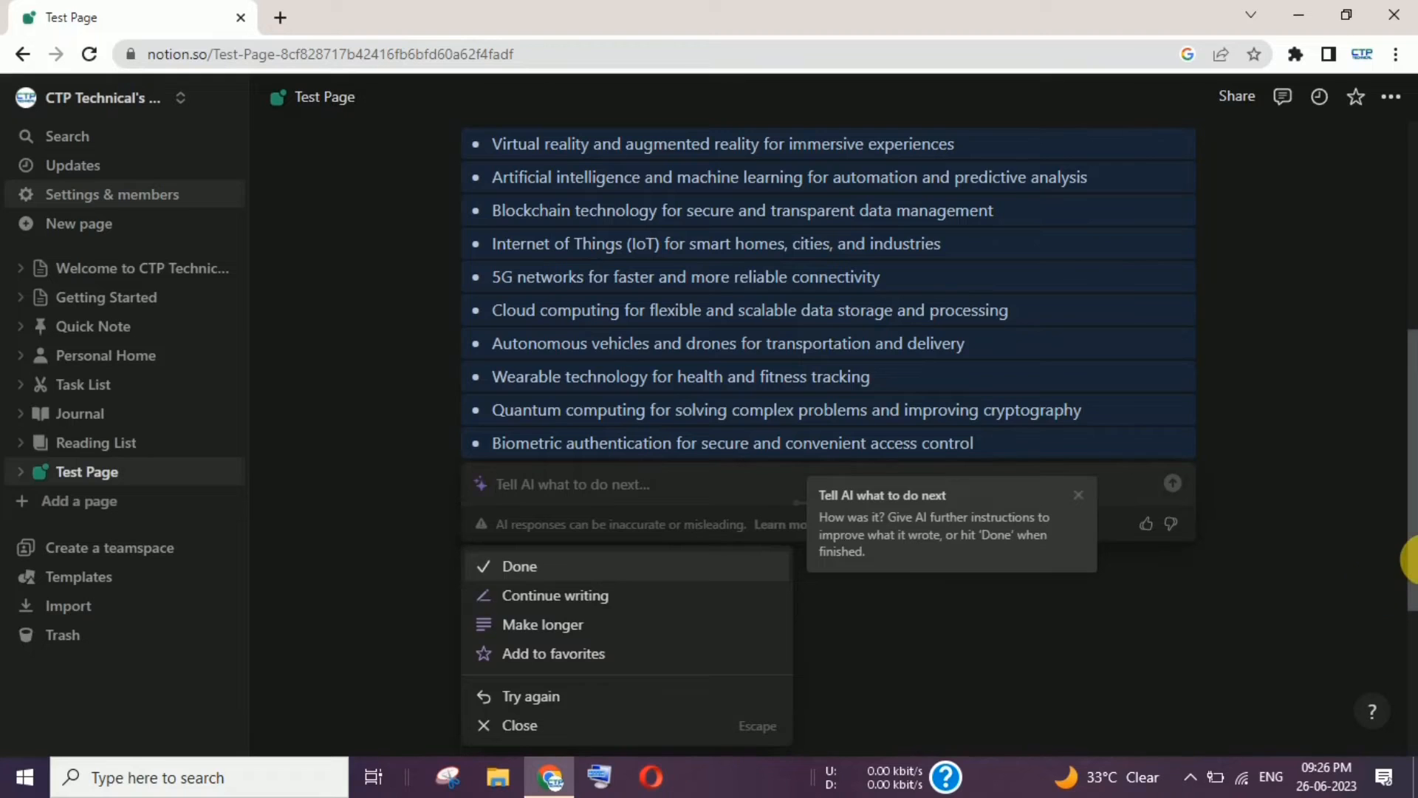
# Keep the AI-generated bullet list and start an empty block below it
pyautogui.moveTo(1413, 560); pyautogui.dragTo(1412, 443)
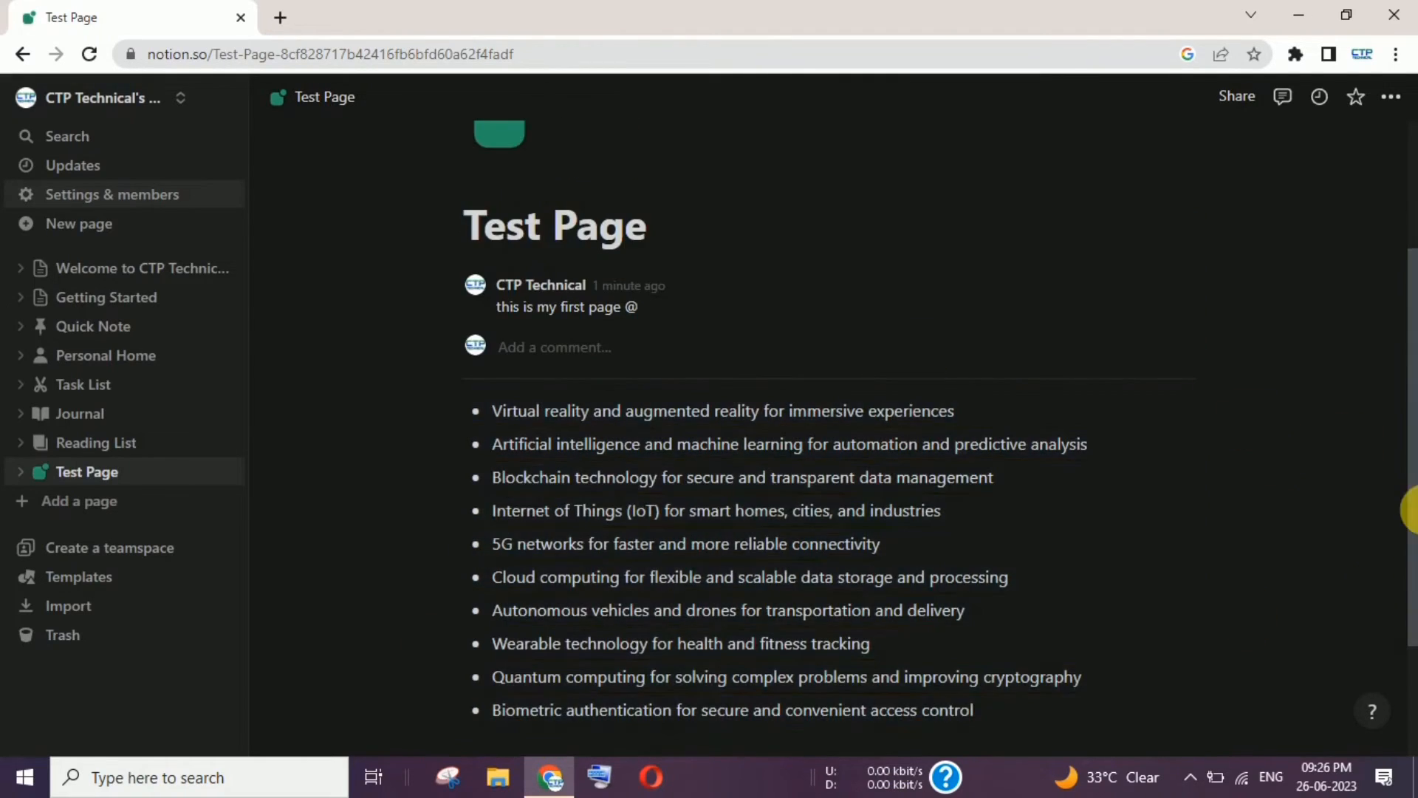
pyautogui.moveTo(1413, 465); pyautogui.dragTo(1414, 610)
pyautogui.click(1190, 646)
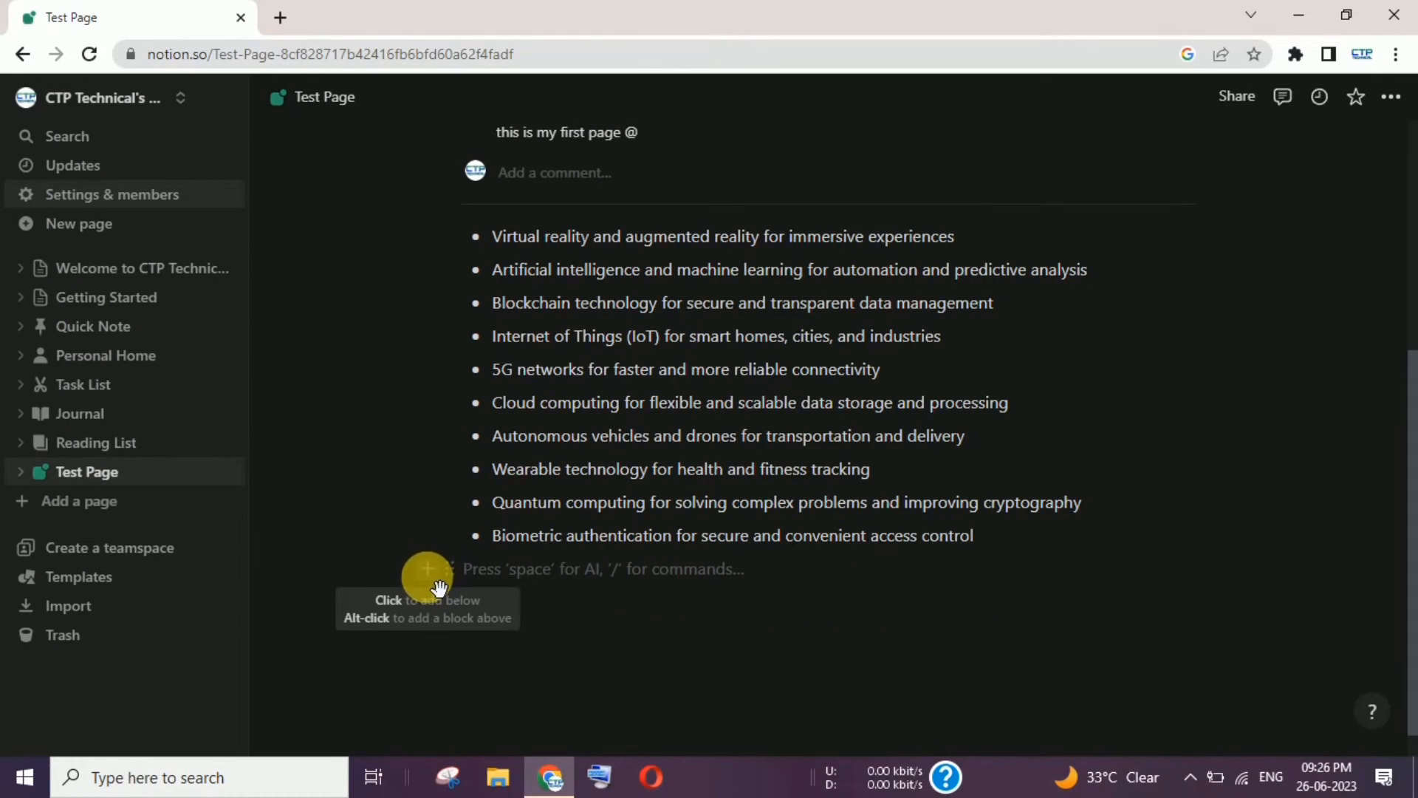
# Look through the available block types for a new block below the bullet list, from basic blocks to inline items
pyautogui.click(437, 580)
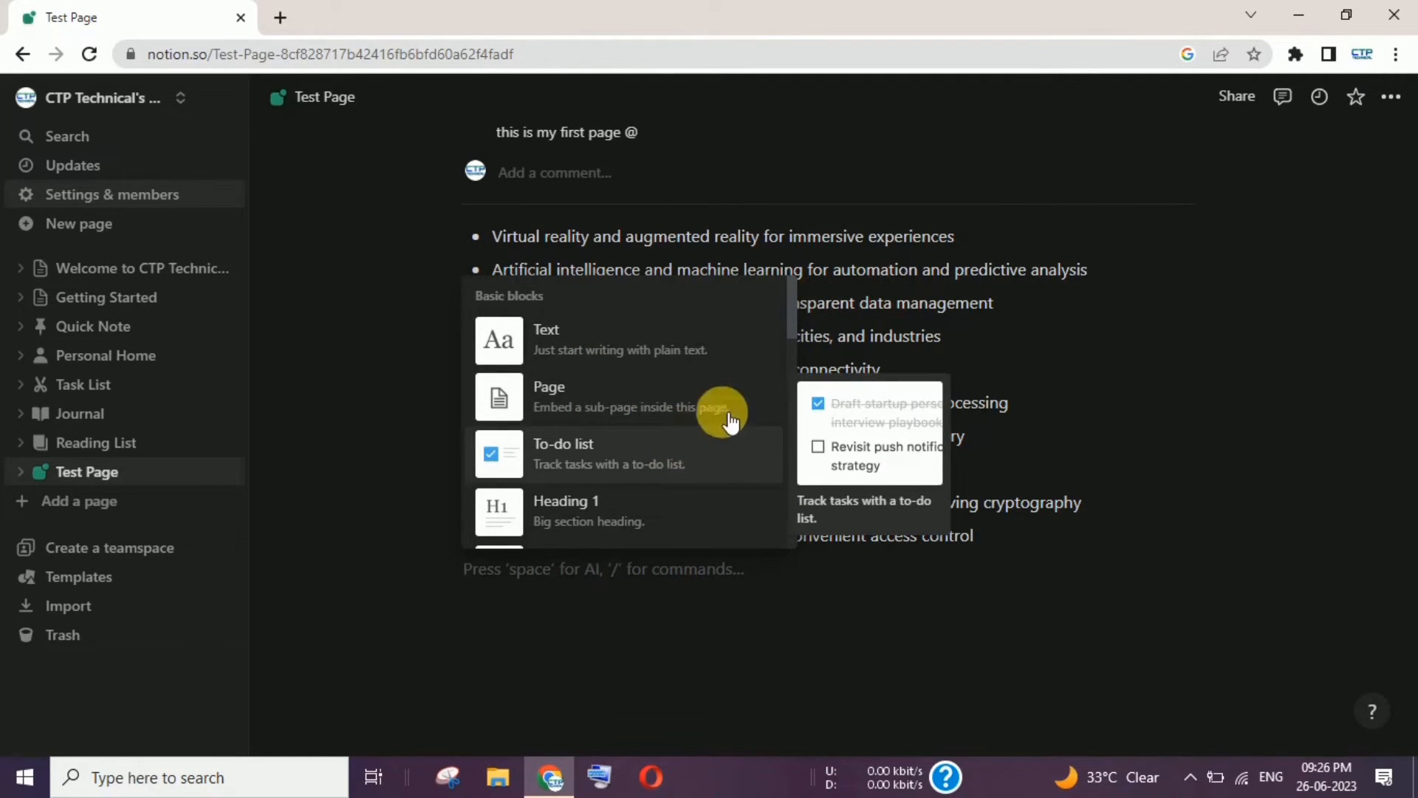
pyautogui.scroll(-2, 790, 311)
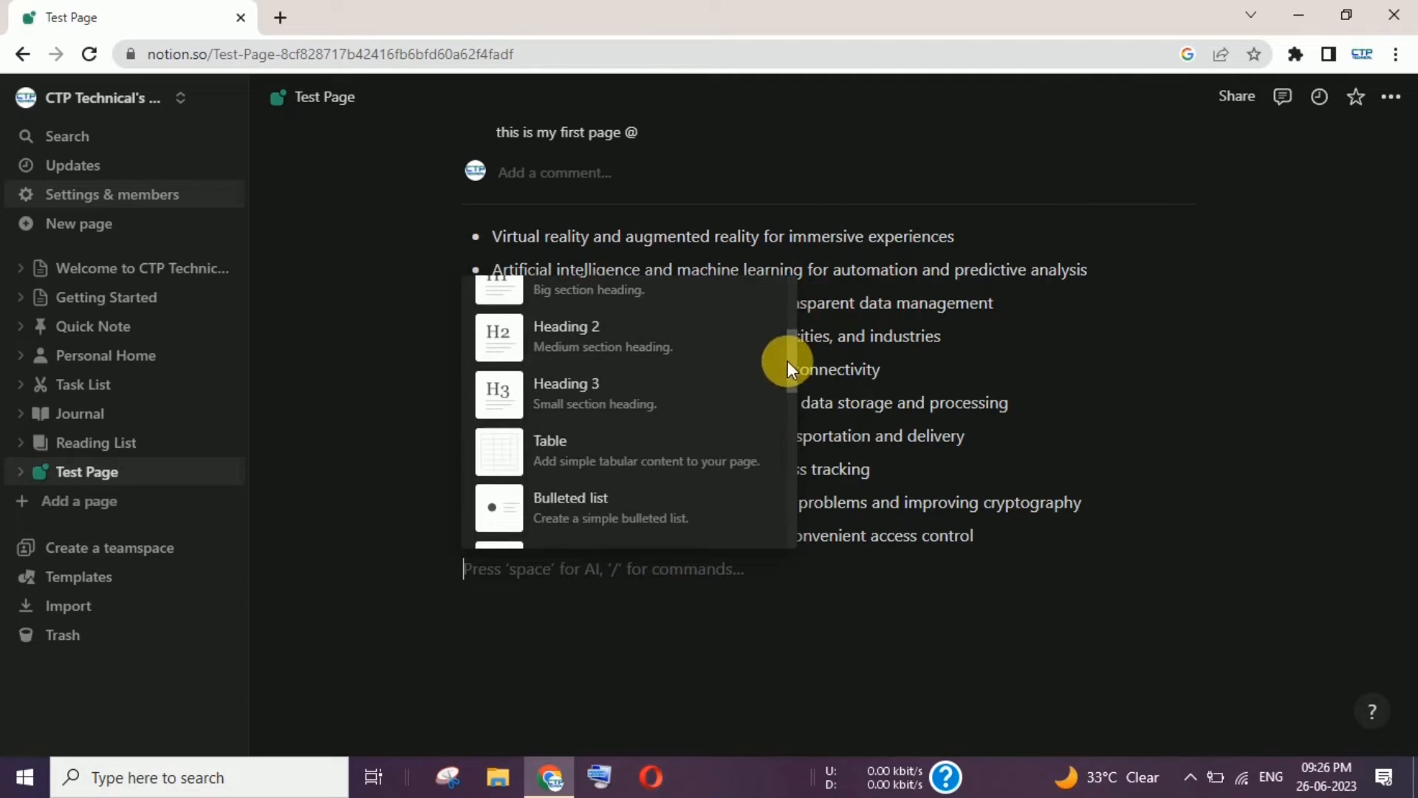
pyautogui.scroll(2, 790, 346)
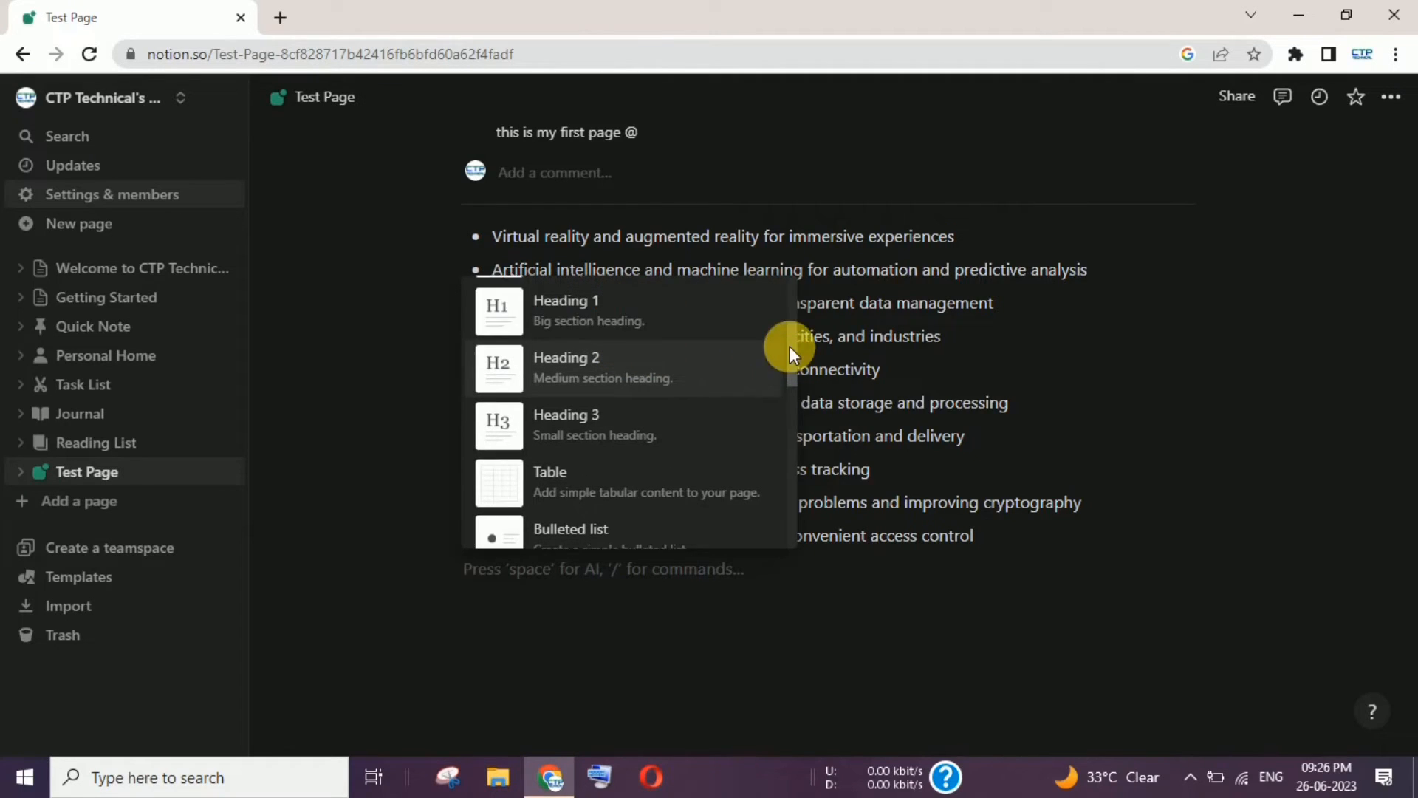
pyautogui.scroll(-2, 790, 342)
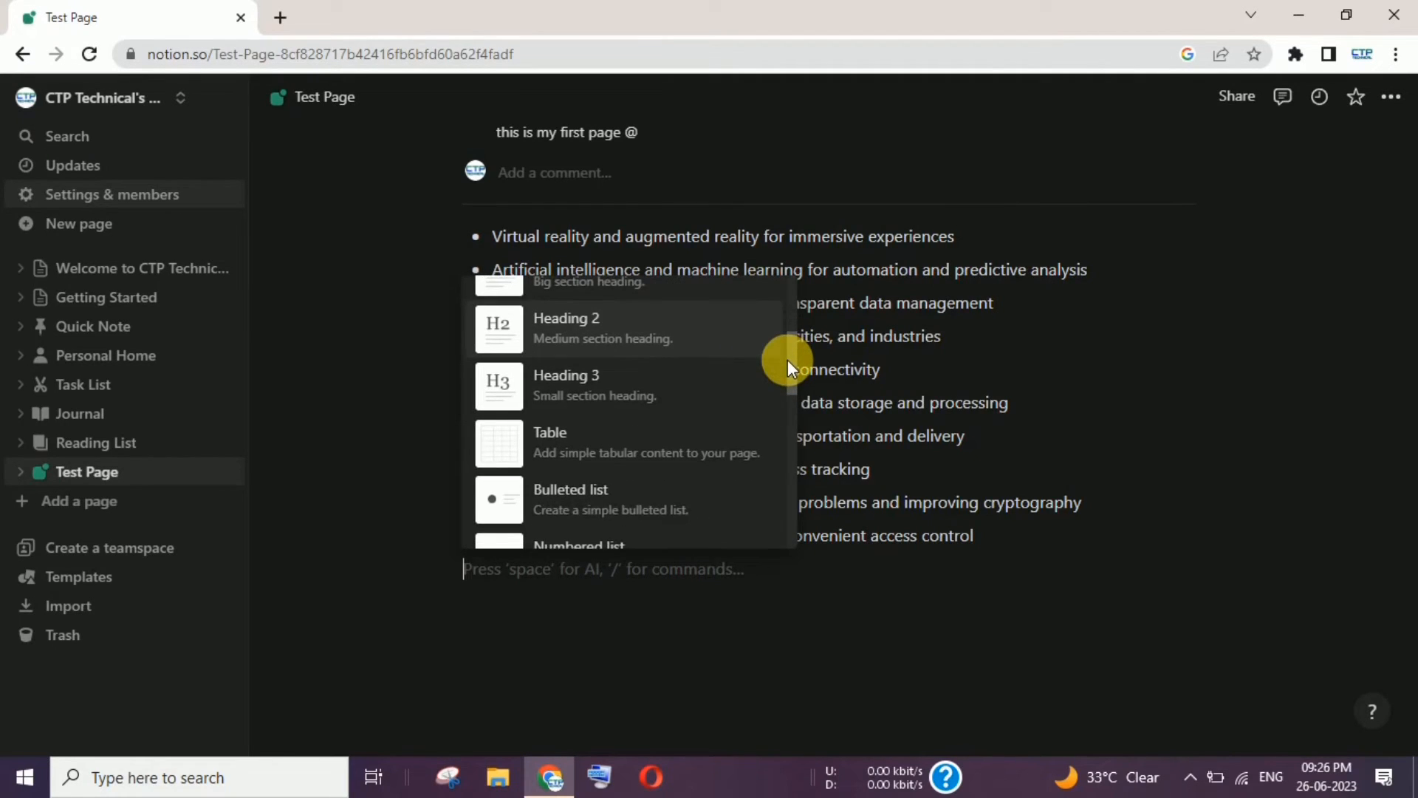
pyautogui.scroll(-3, 788, 369)
pyautogui.scroll(-4, 783, 409)
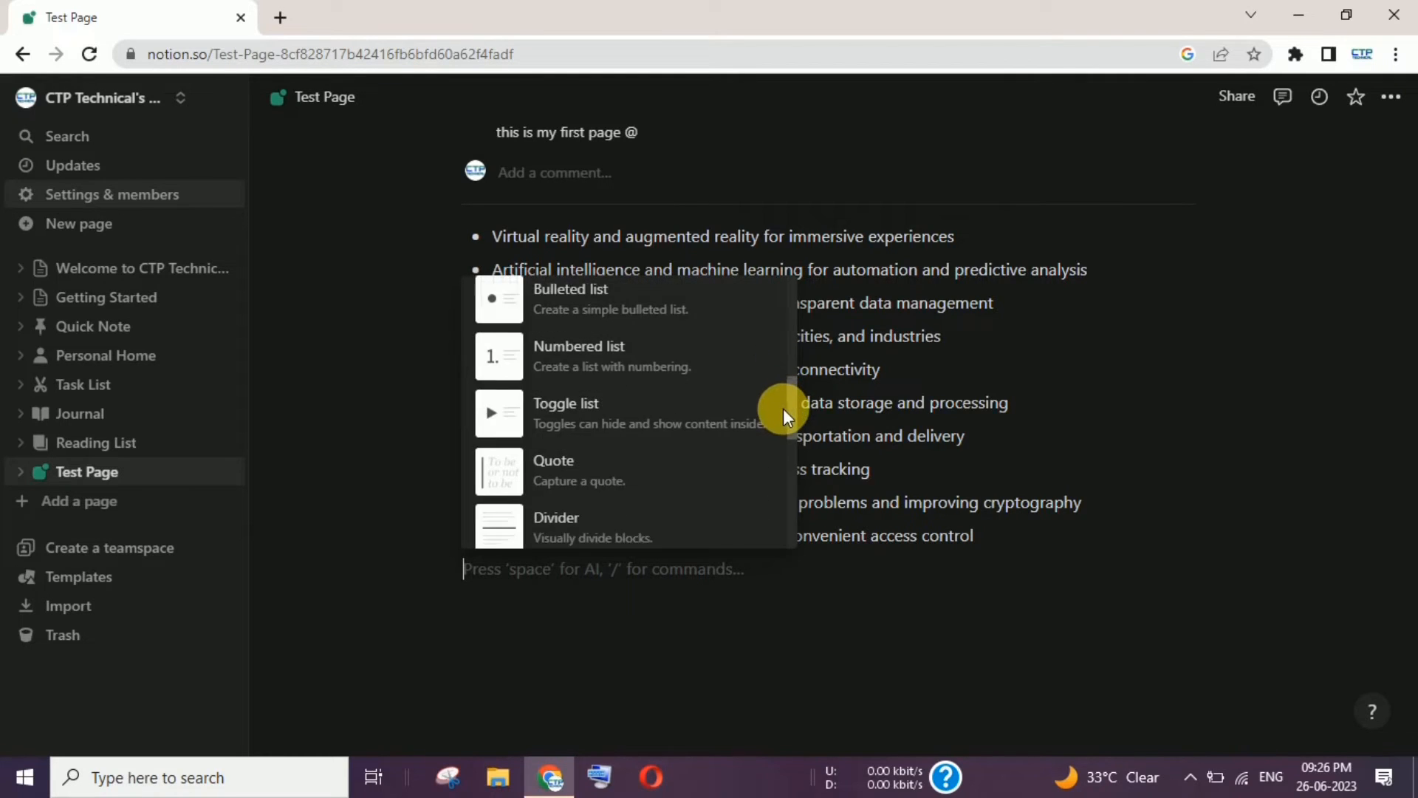
pyautogui.scroll(-10, 785, 449)
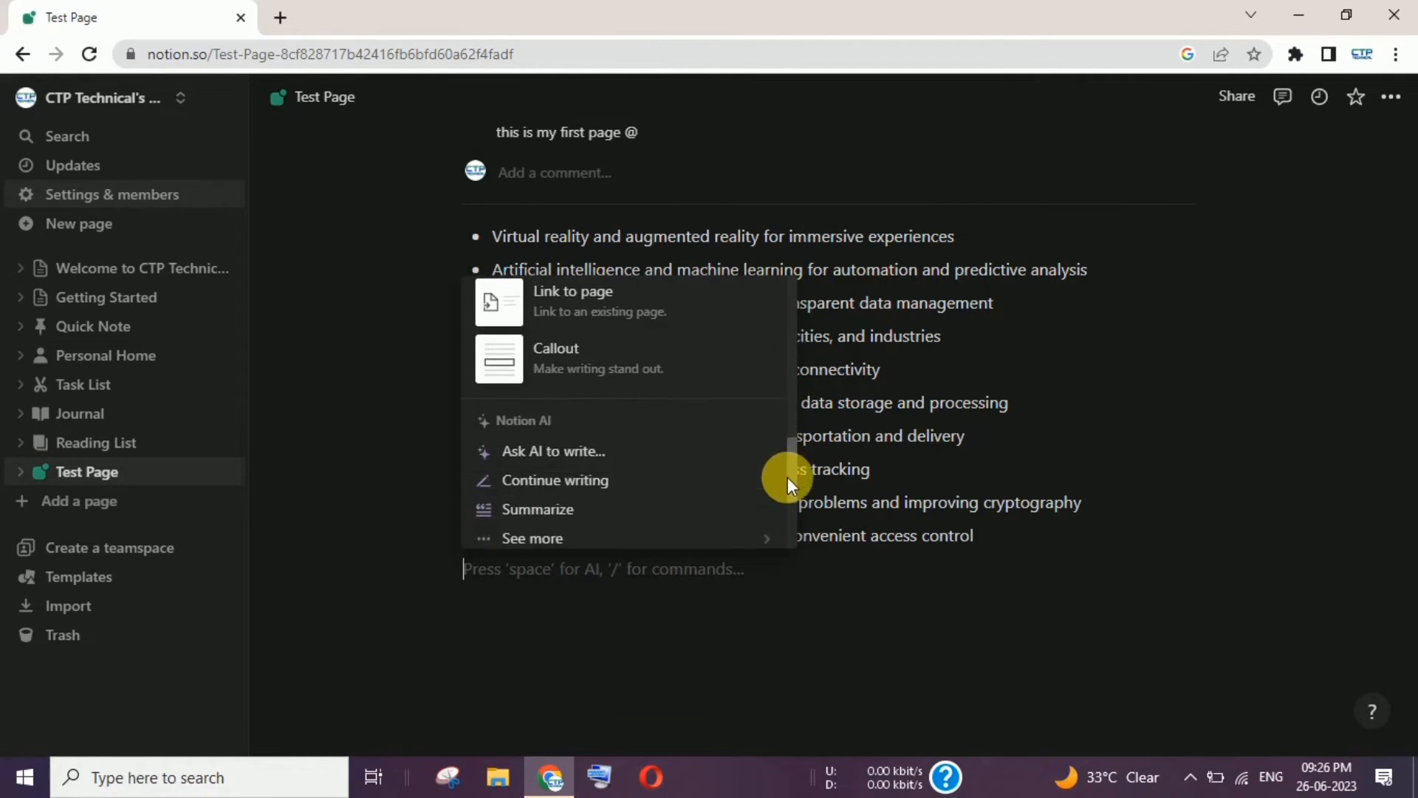
pyautogui.scroll(-3, 794, 554)
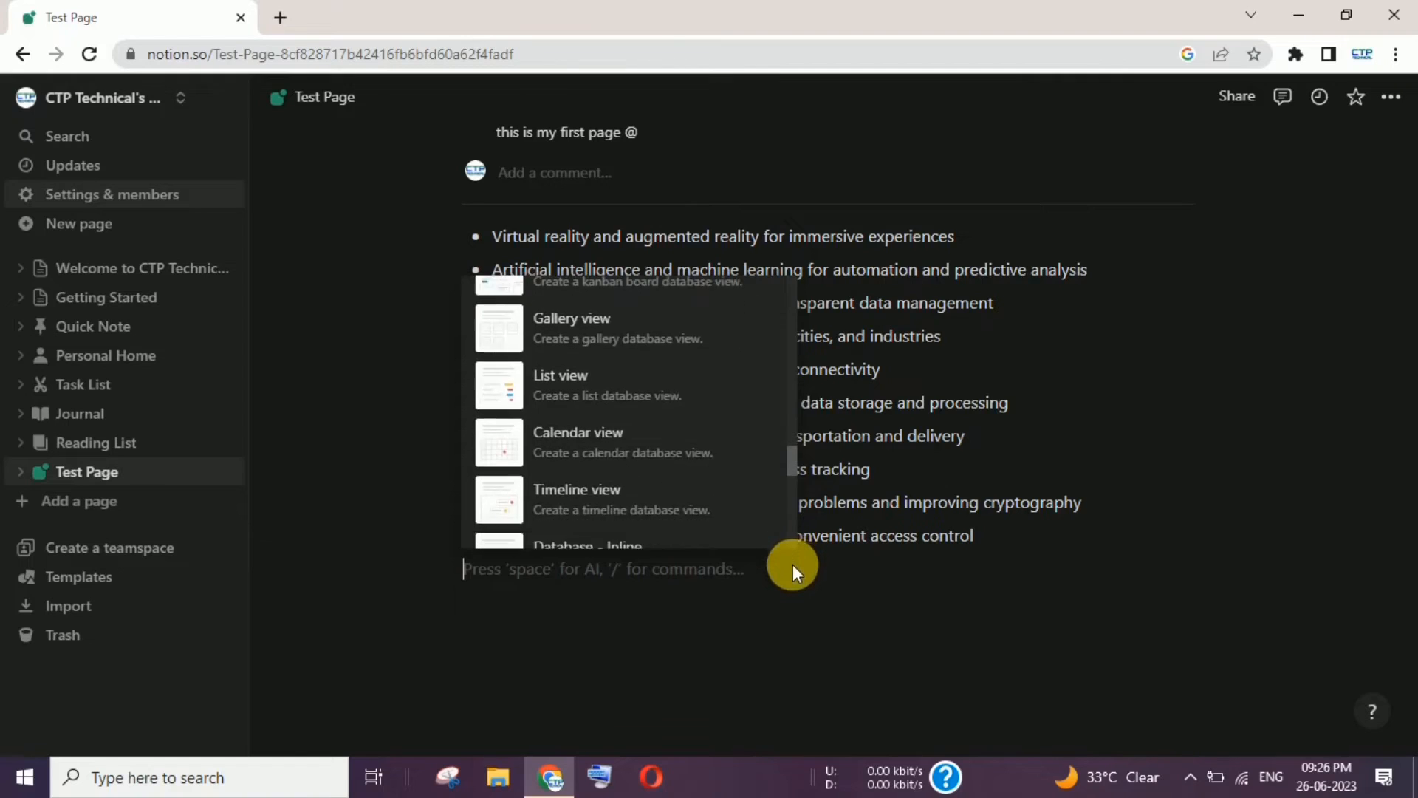
pyautogui.scroll(-12, 790, 473)
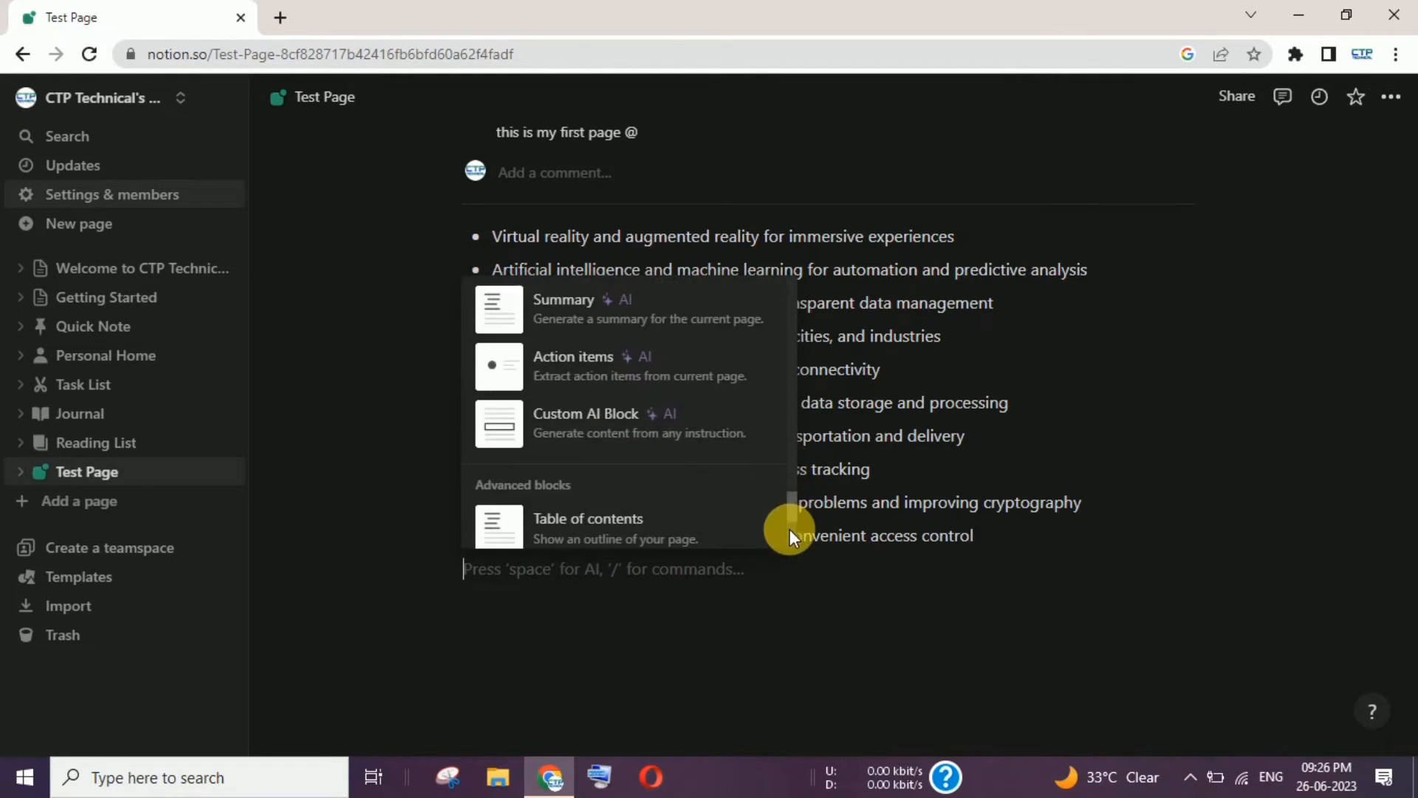
pyautogui.scroll(-5, 792, 451)
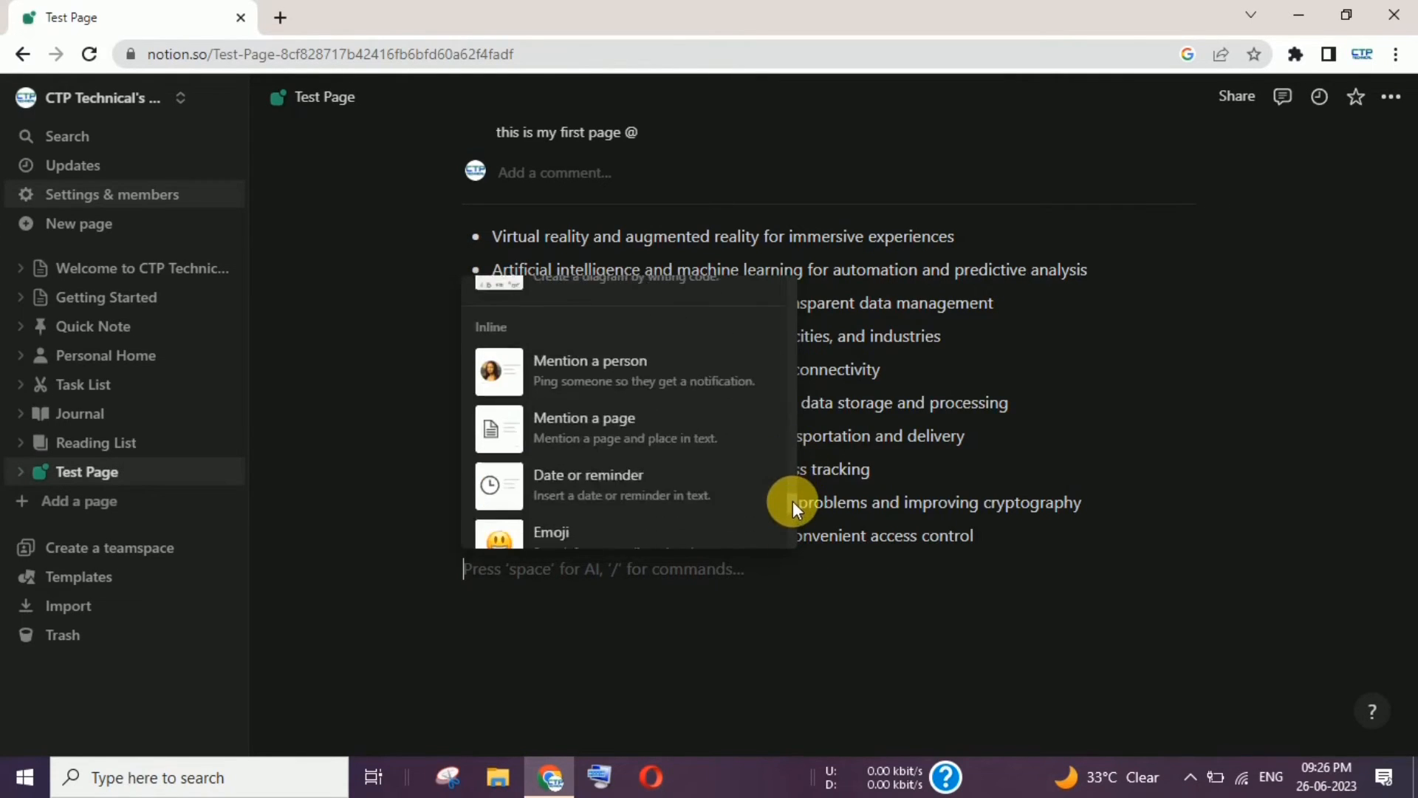
pyautogui.click(710, 638)
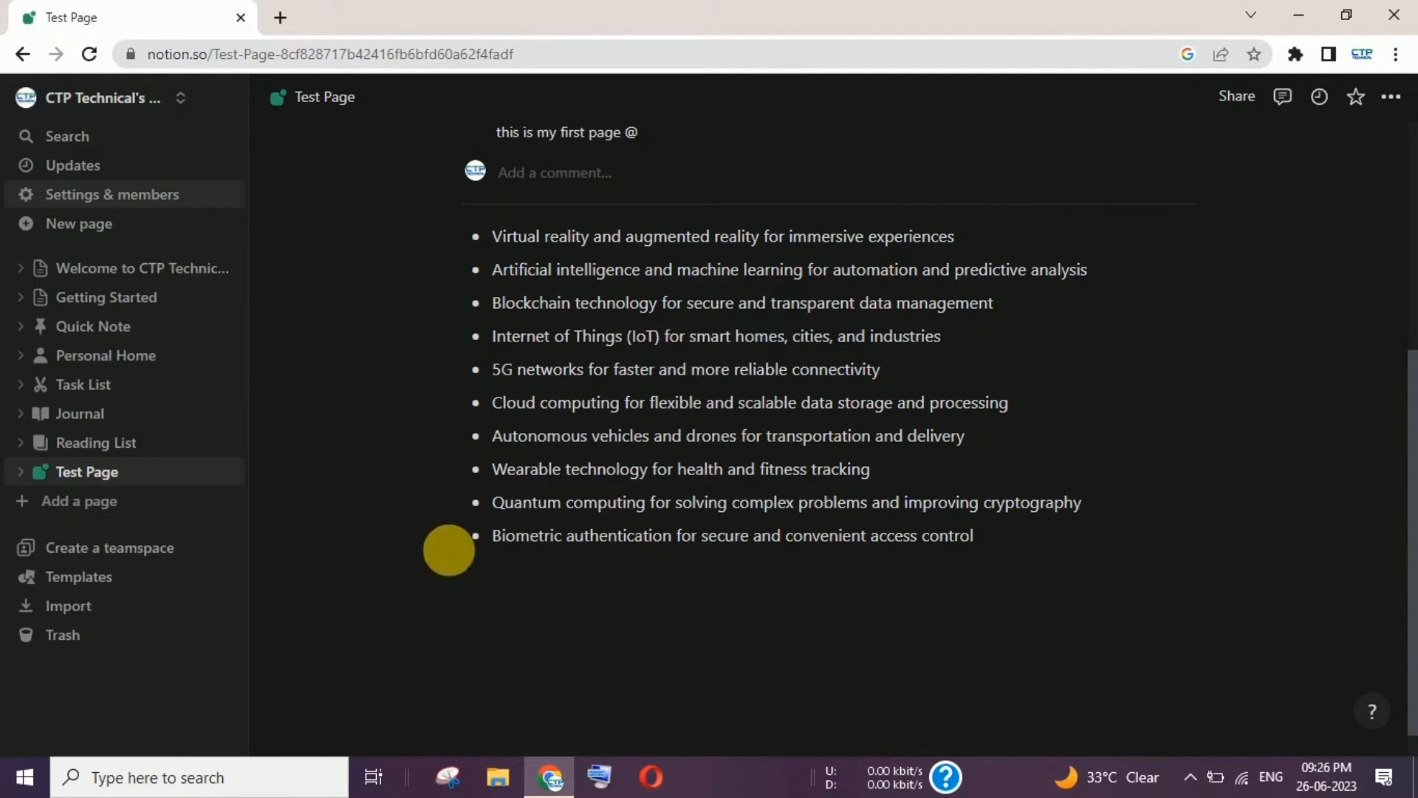
# Place the empty block in a column beside the "Autonomous vehicles and drones" bullet and write "test page" in it
pyautogui.moveTo(456, 439); pyautogui.dragTo(603, 474)
pyautogui.click(603, 474)
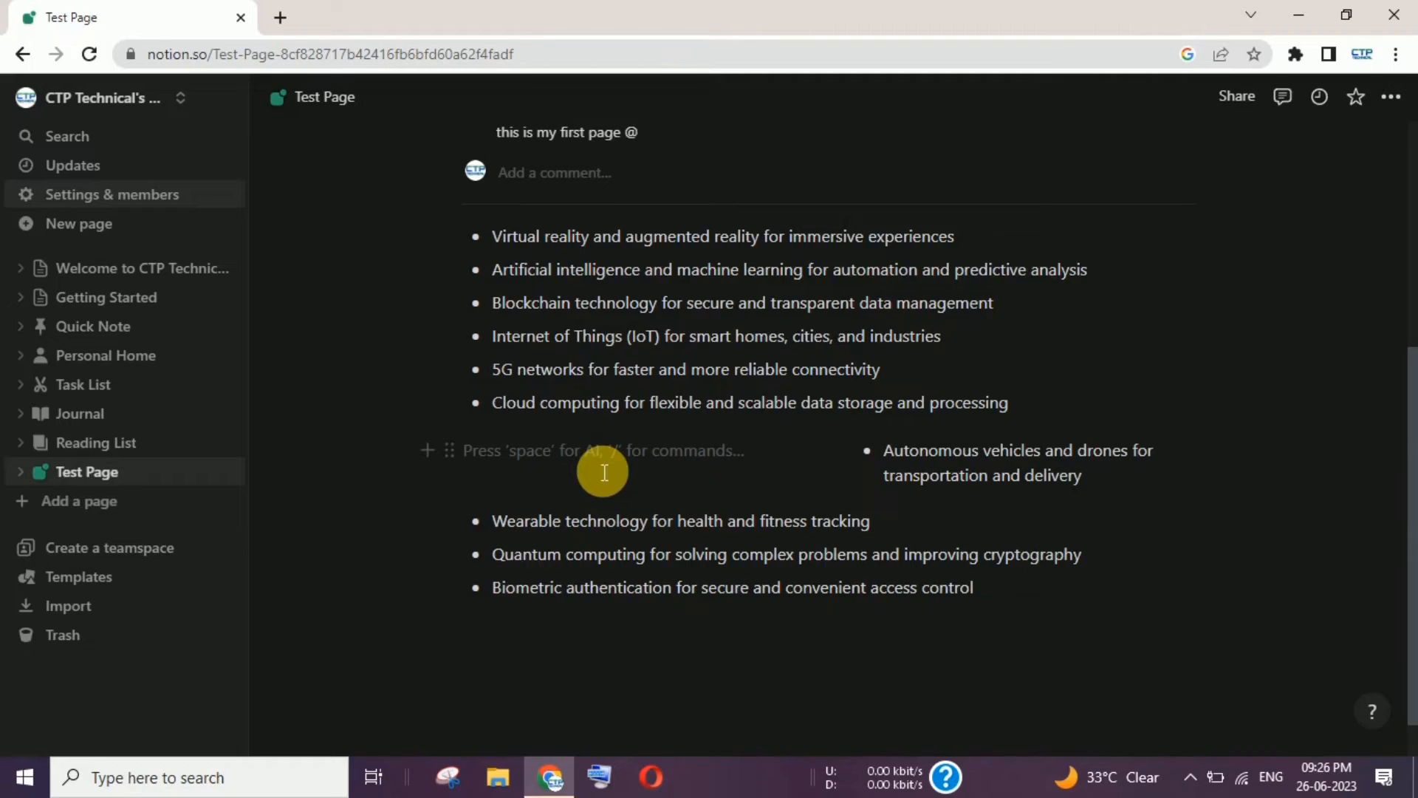
pyautogui.write('tr')
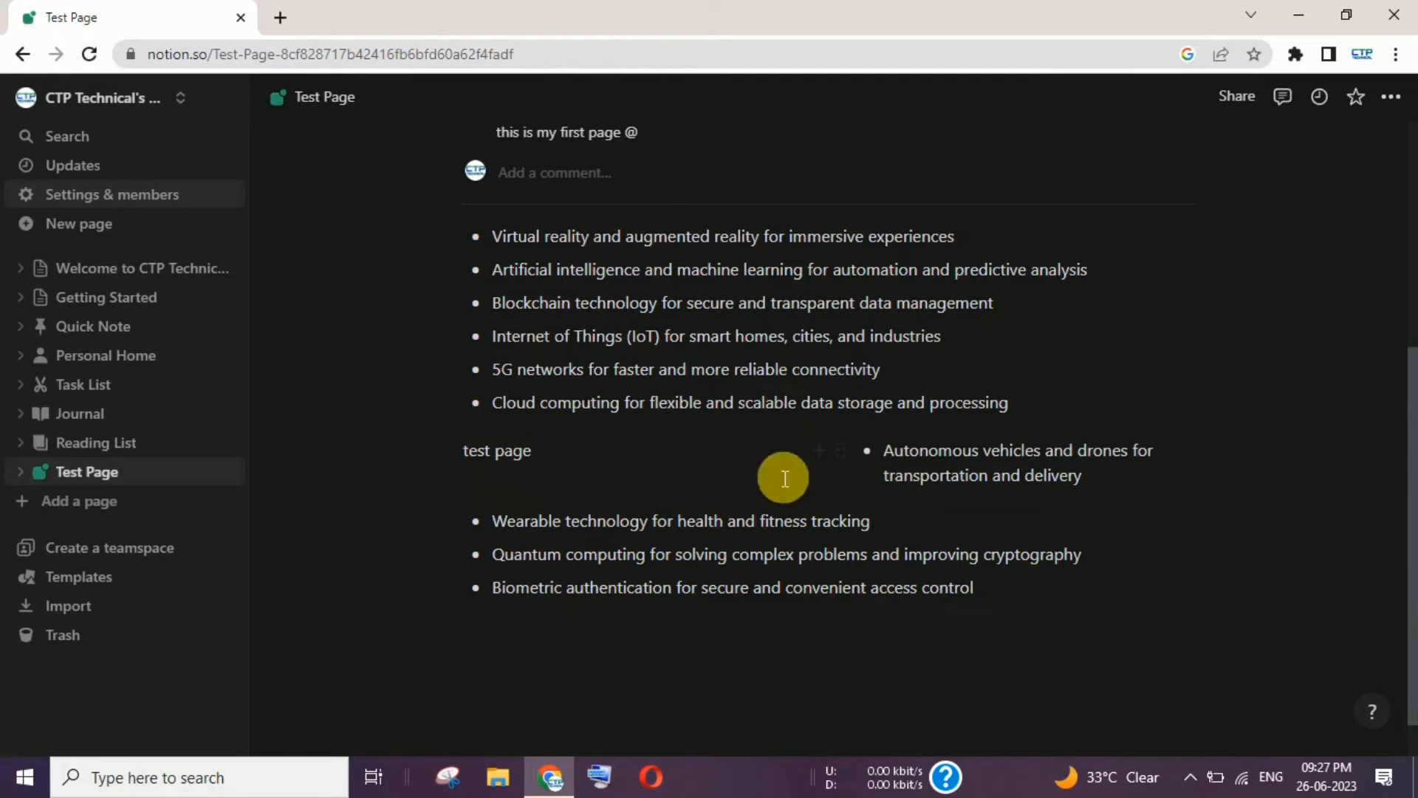
# Move the "test page" block below the bullet list and the "Biometric authentication" bullet above "Quantum computing"
pyautogui.moveTo(450, 459); pyautogui.dragTo(475, 654)
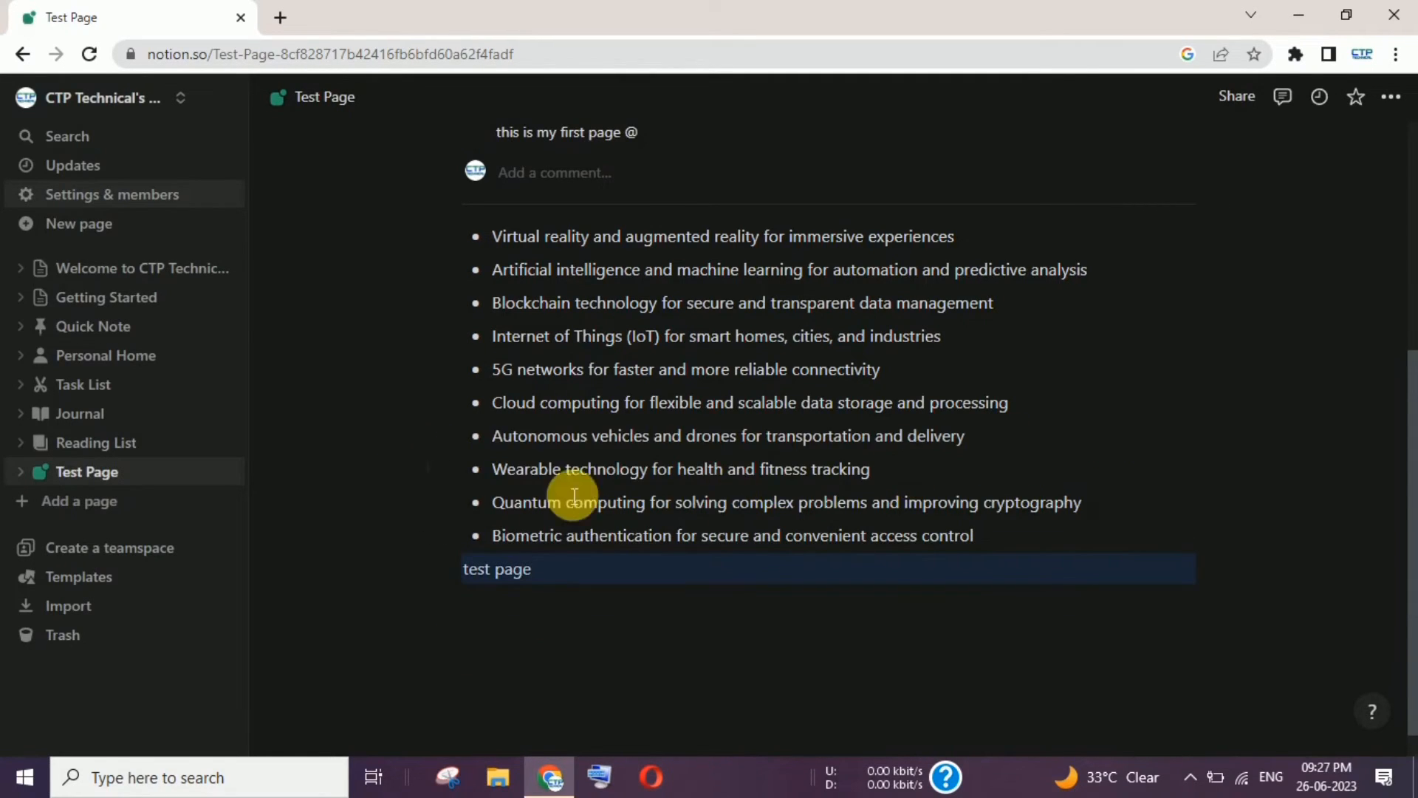
pyautogui.moveTo(467, 548); pyautogui.dragTo(454, 495)
# Examine the page's sharing options and its publish-to-web option without publishing
pyautogui.moveTo(1409, 490); pyautogui.dragTo(1414, 181)
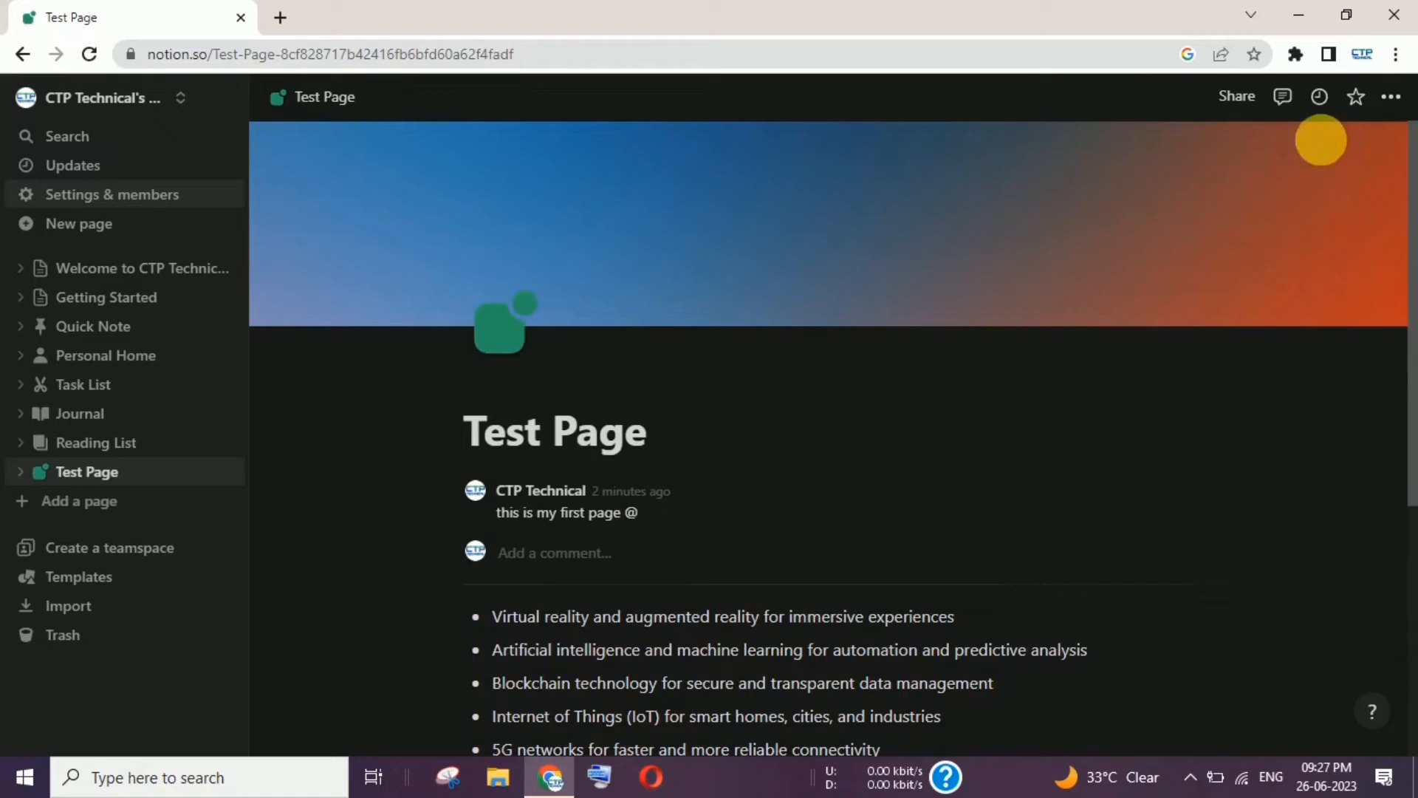
pyautogui.click(1247, 114)
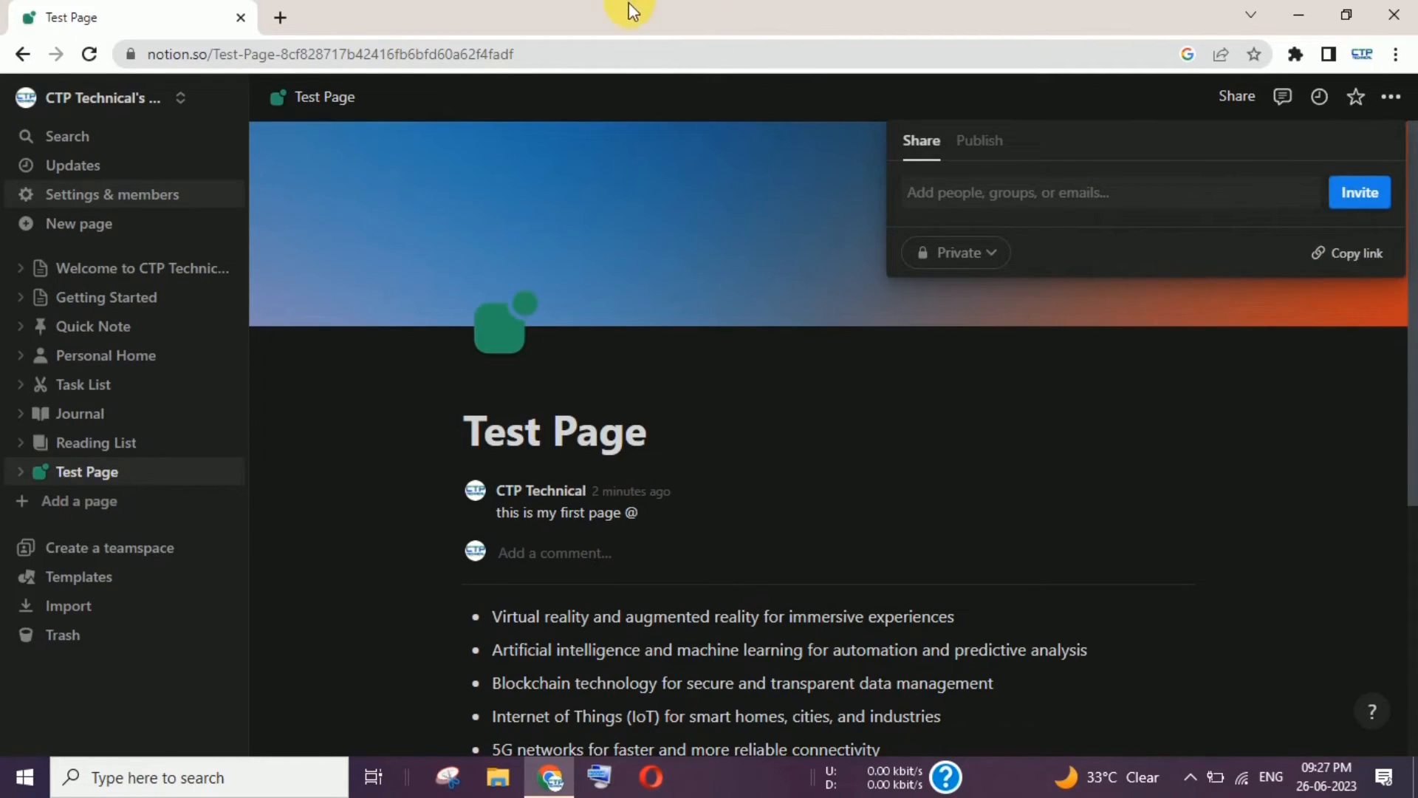
pyautogui.click(1015, 144)
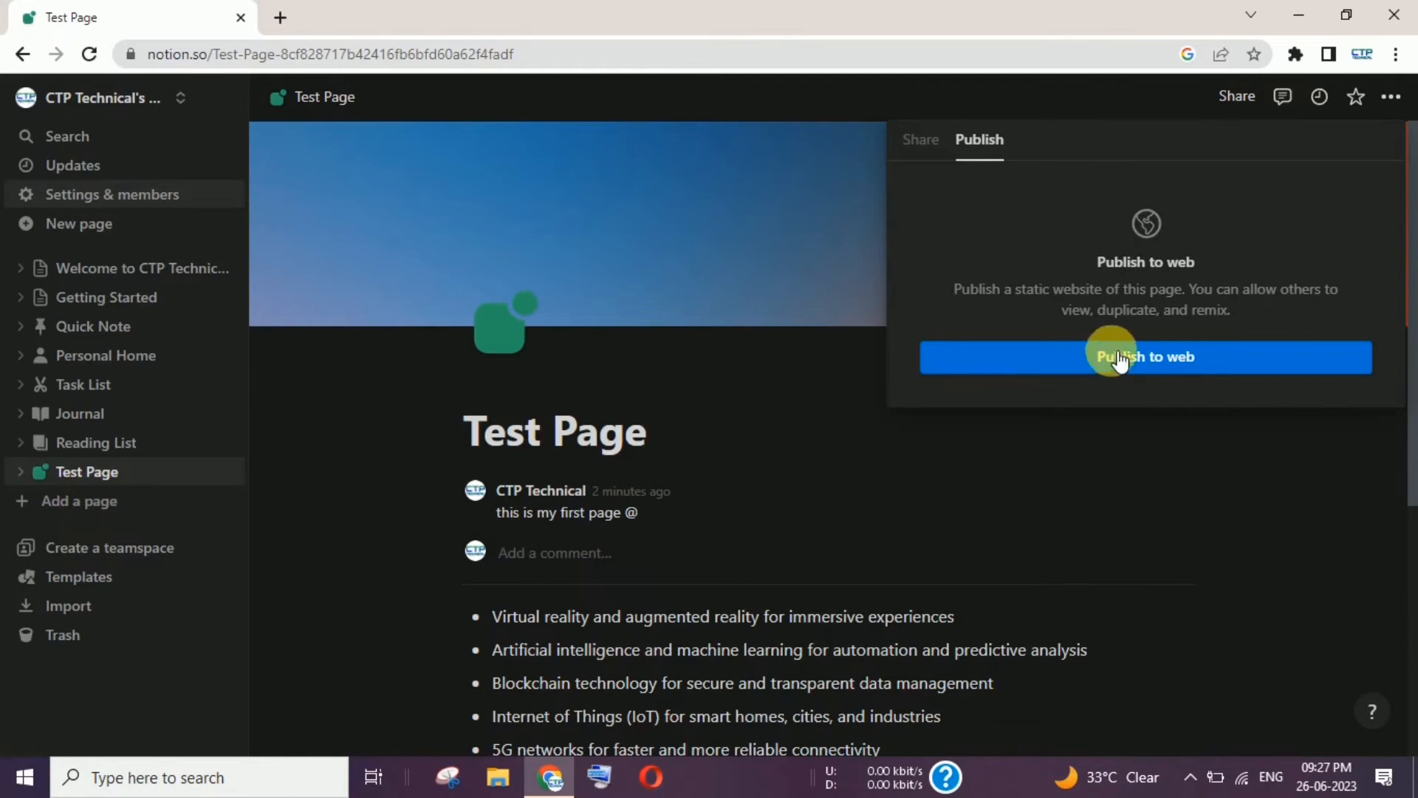
pyautogui.click(1208, 505)
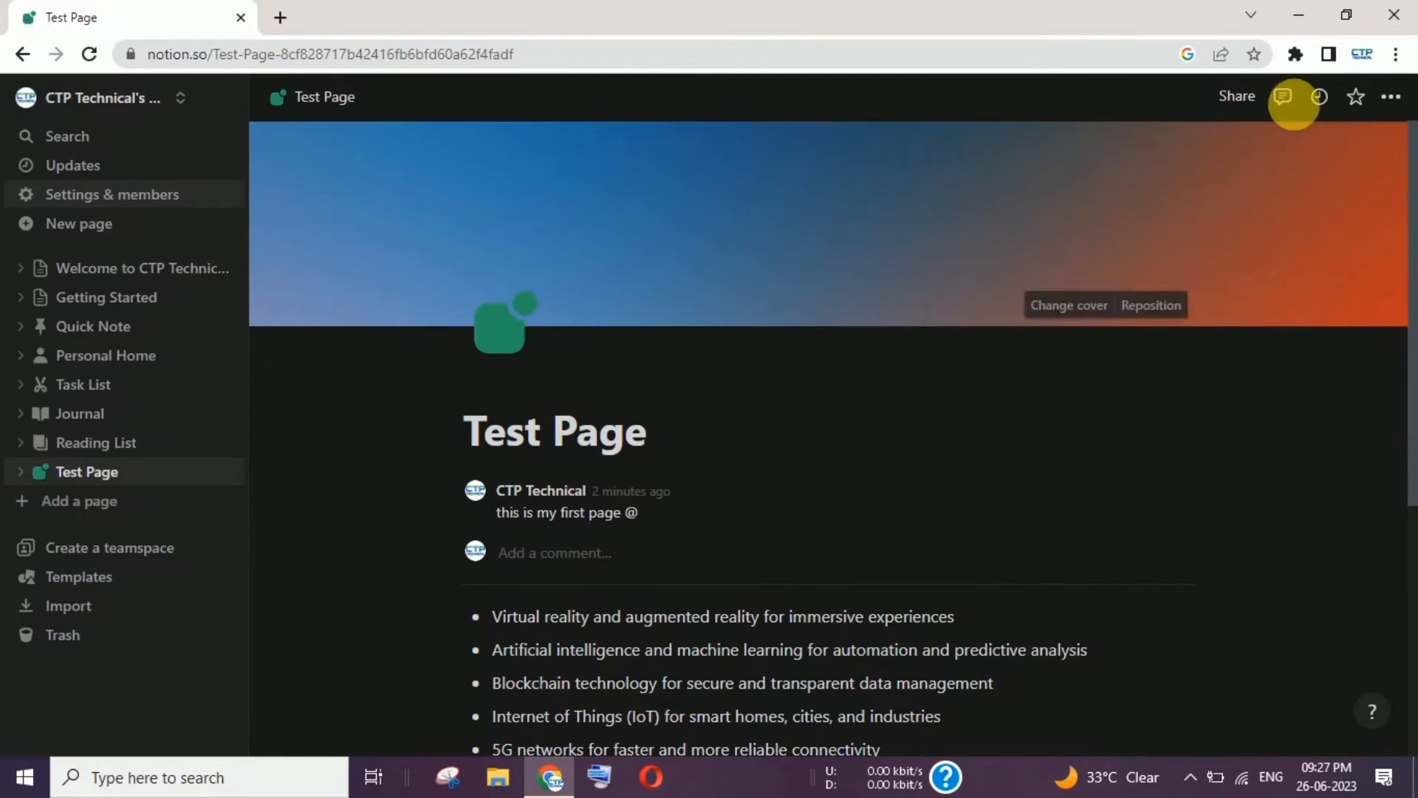
# Review the page's comments and its update history, expanding the collapsed entries of the latest edit
pyautogui.click(1298, 111)
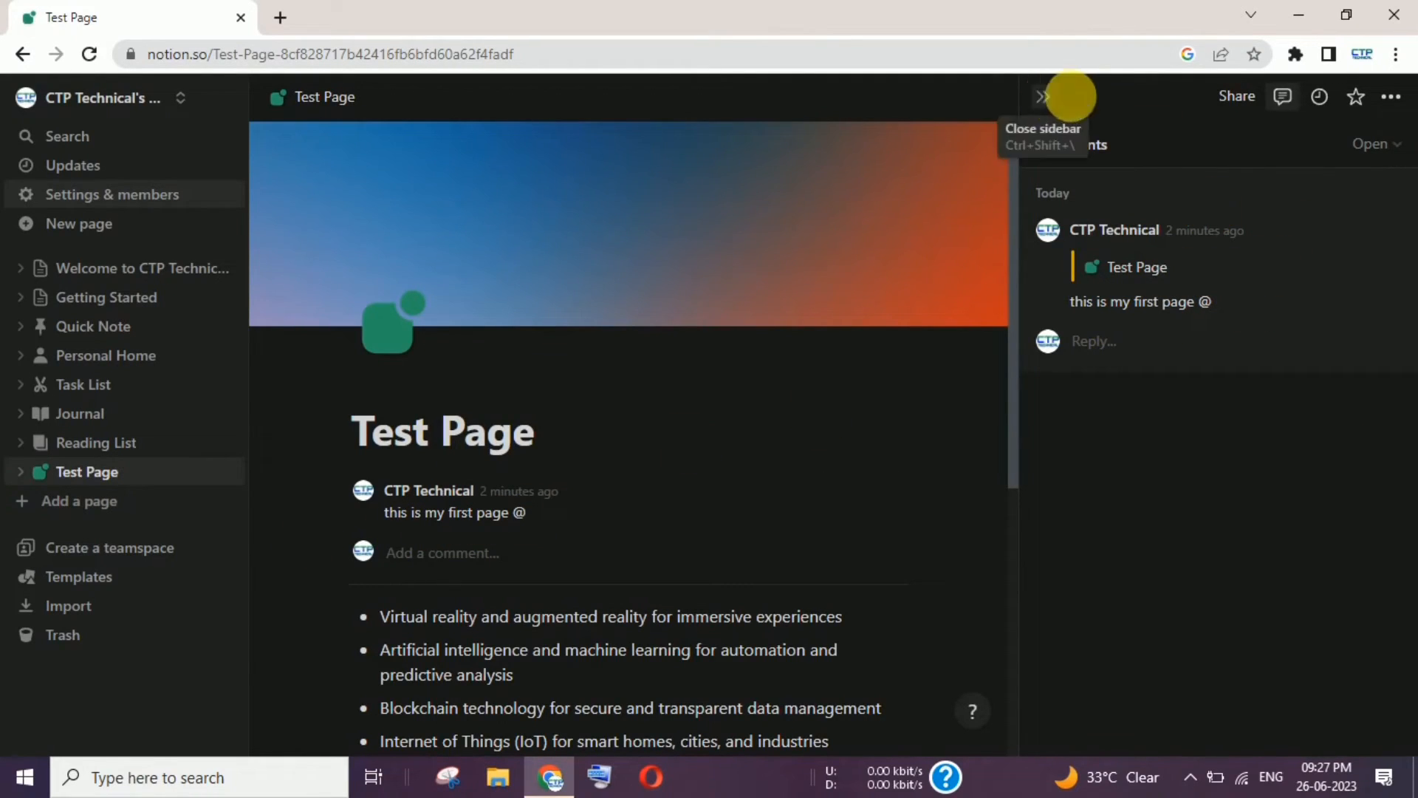
pyautogui.click(1319, 97)
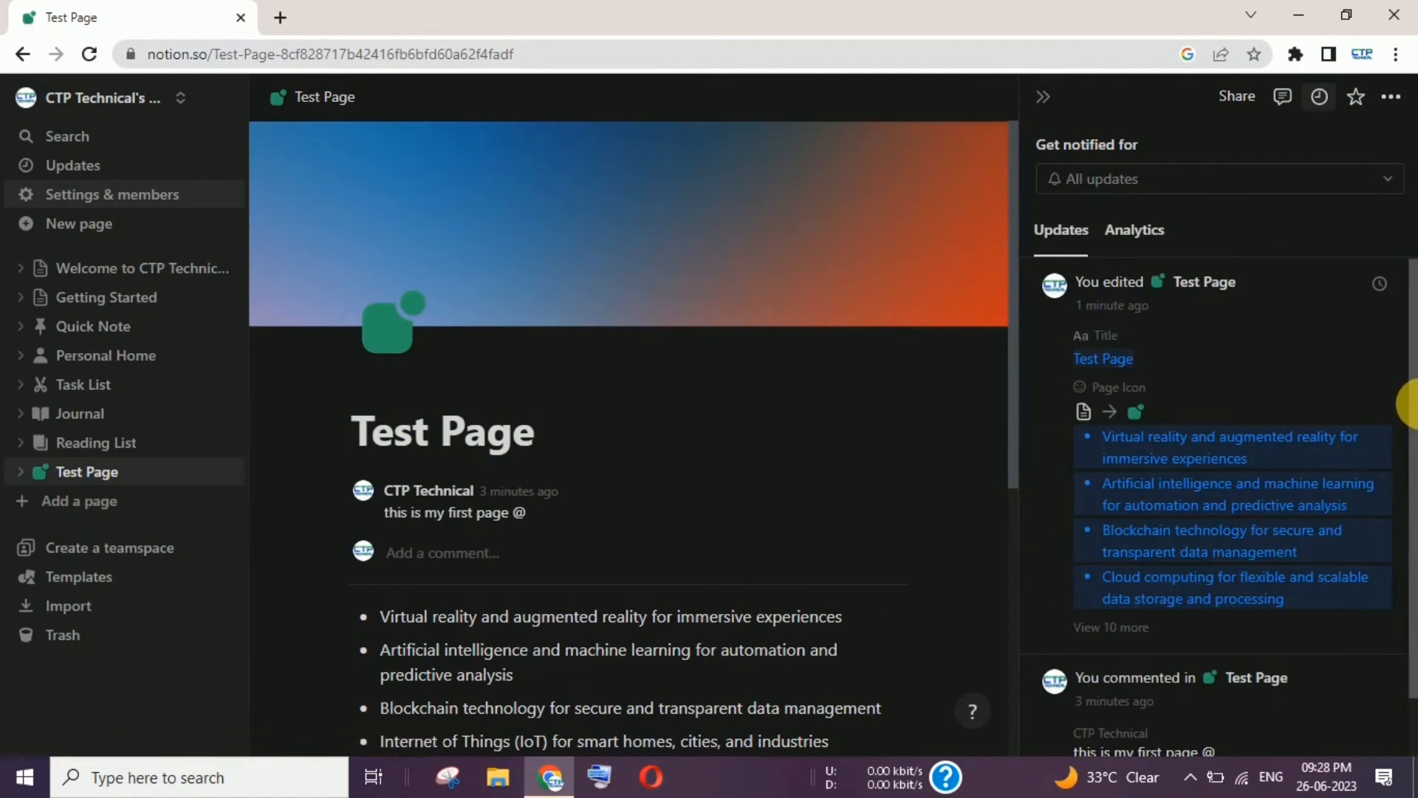
pyautogui.scroll(-1, 1407, 414)
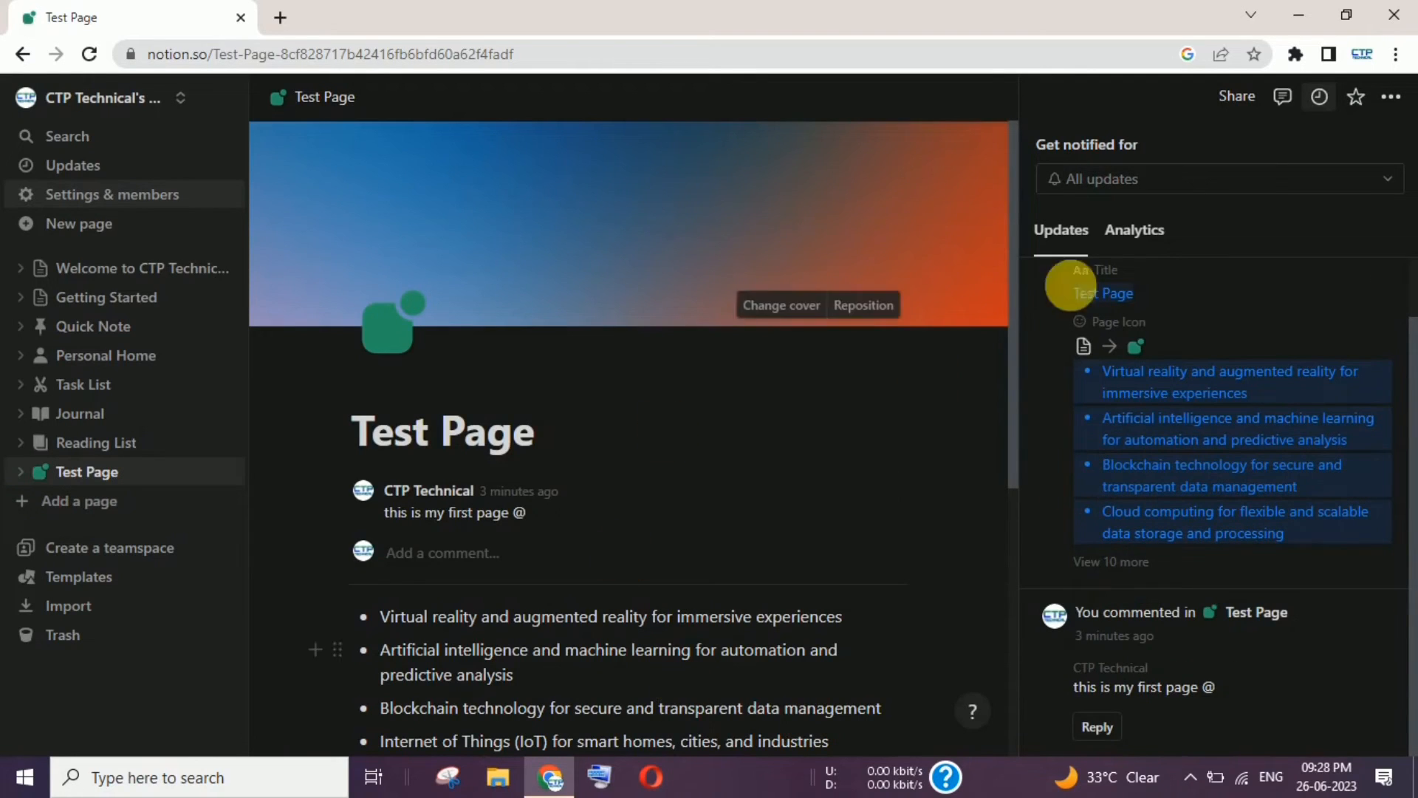
pyautogui.scroll(-5, 1016, 266)
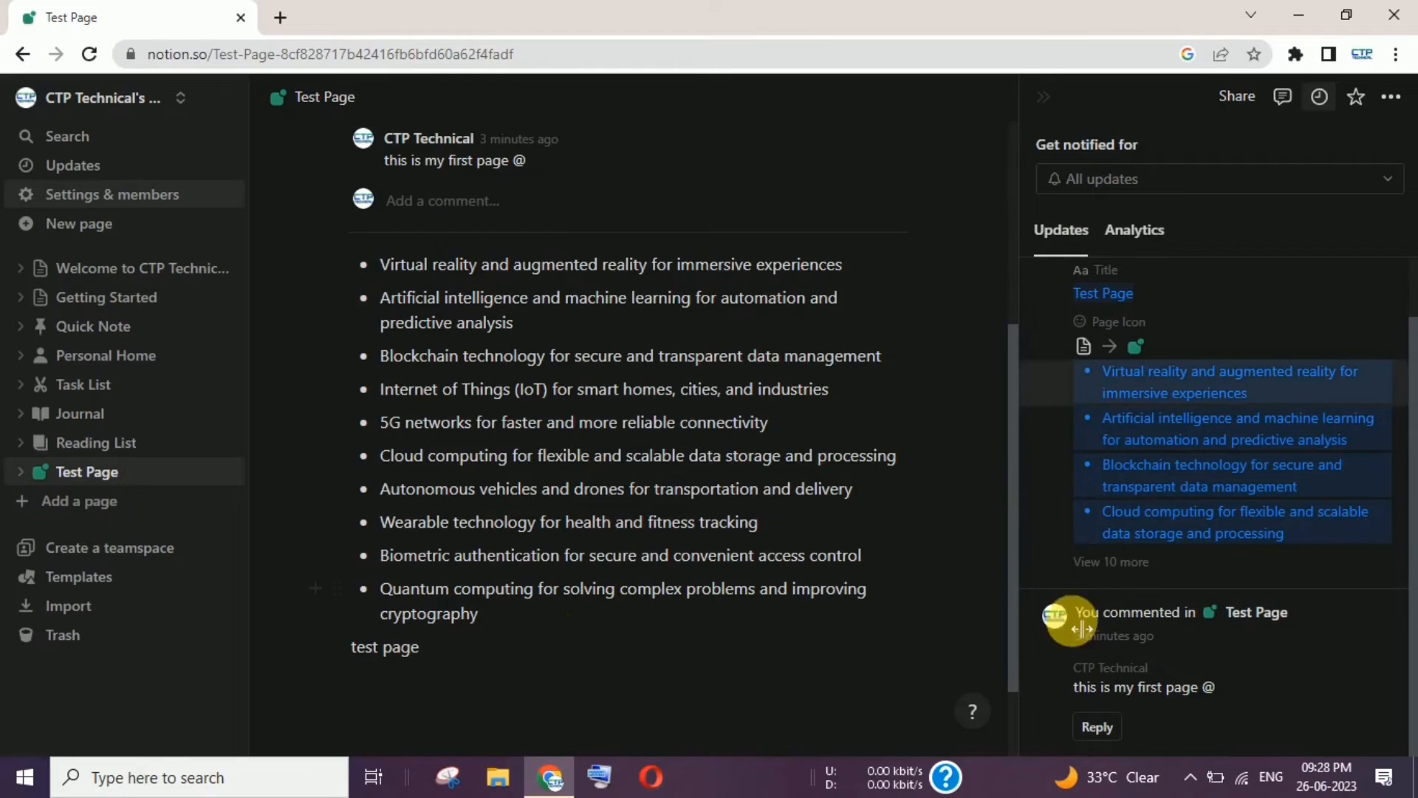
pyautogui.click(1118, 564)
pyautogui.moveTo(1413, 406); pyautogui.dragTo(1414, 597)
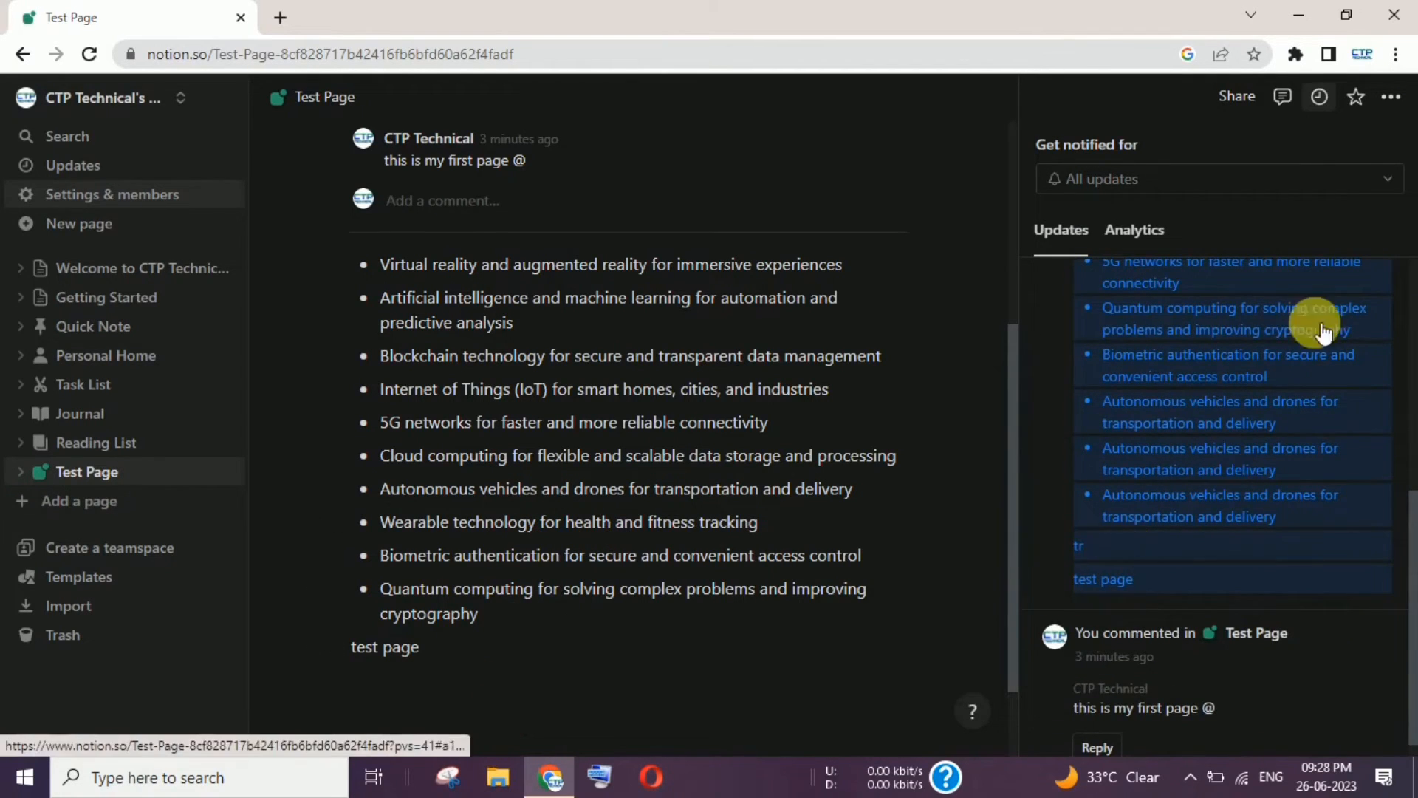
pyautogui.moveTo(1412, 685); pyautogui.dragTo(1414, 352)
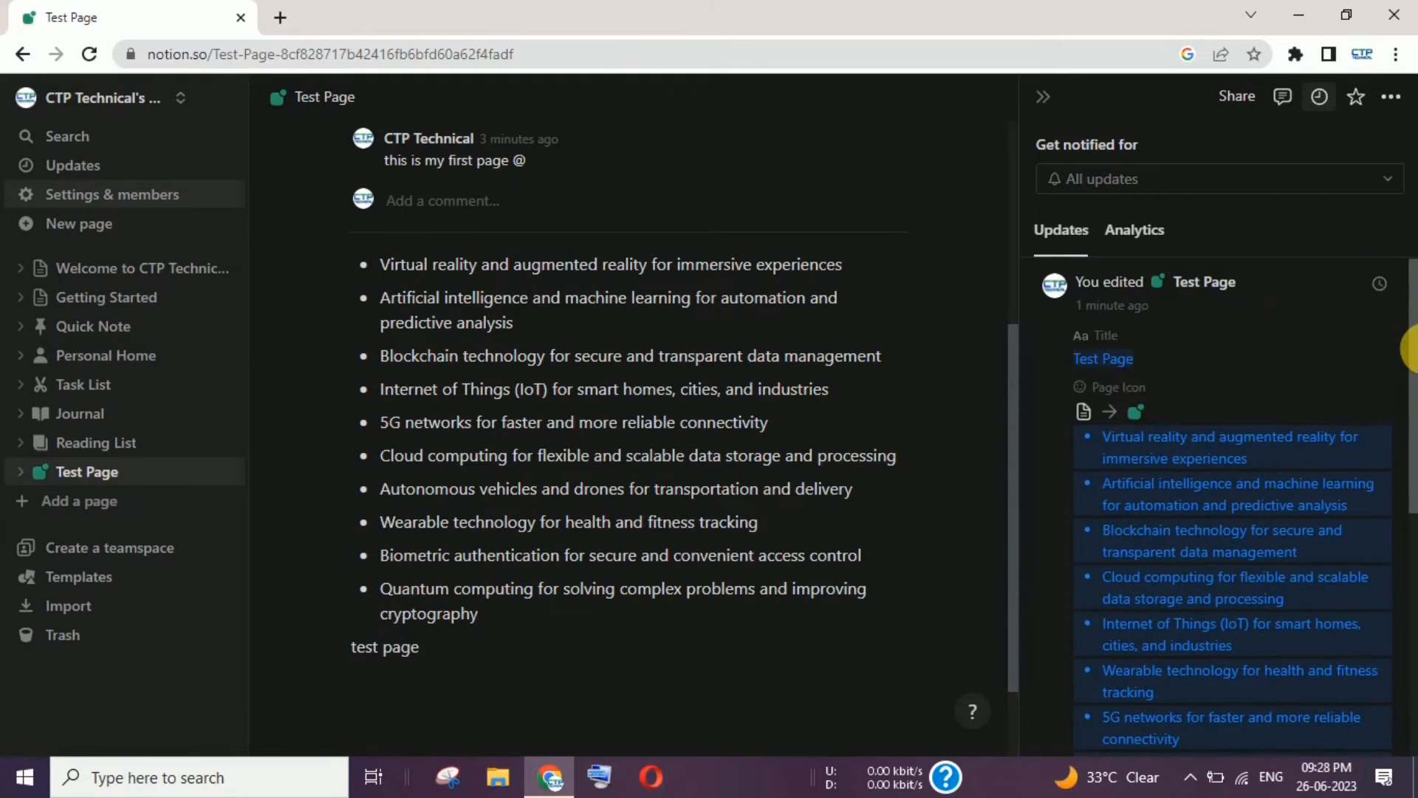
# Add Test Page to the favorites and remove it from them again
pyautogui.click(1364, 107)
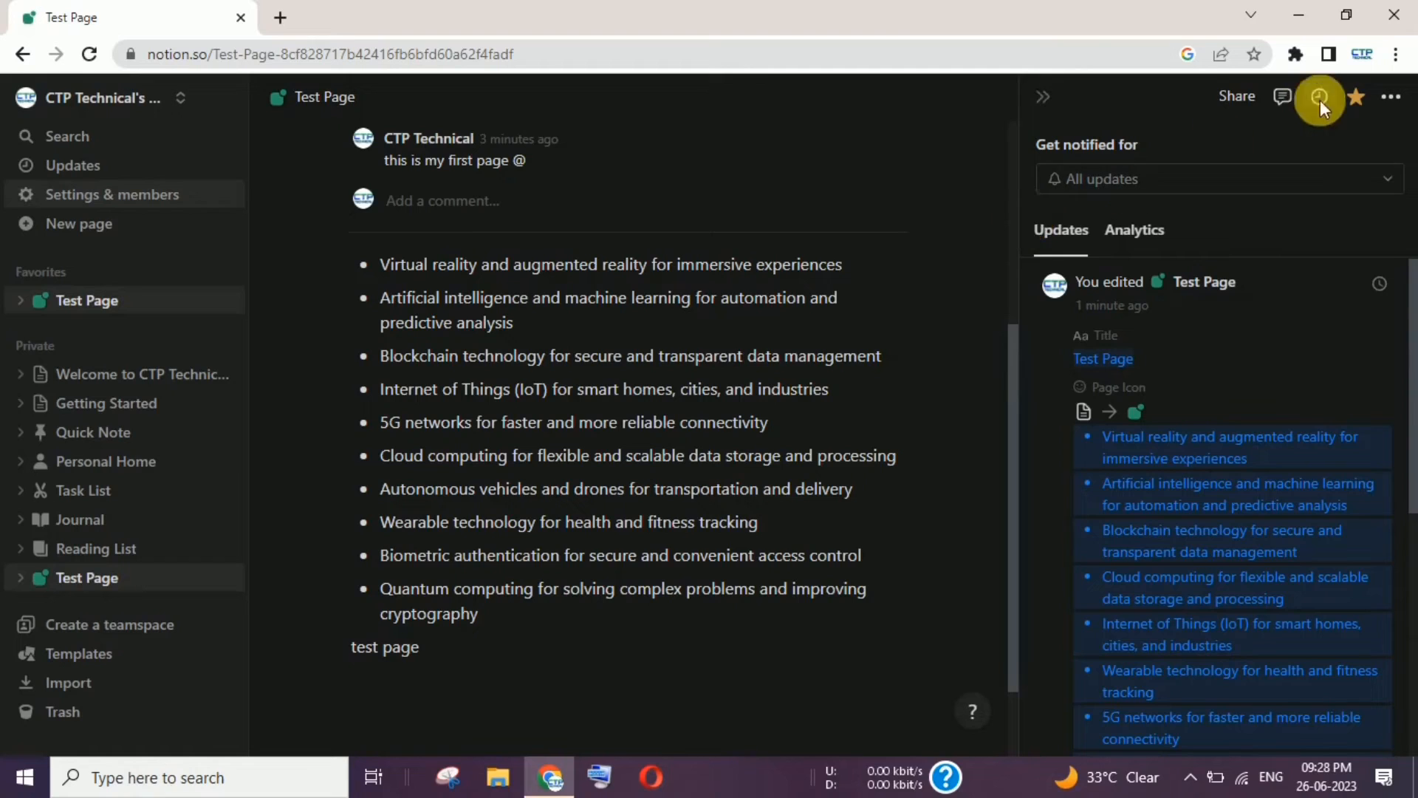
pyautogui.click(1366, 99)
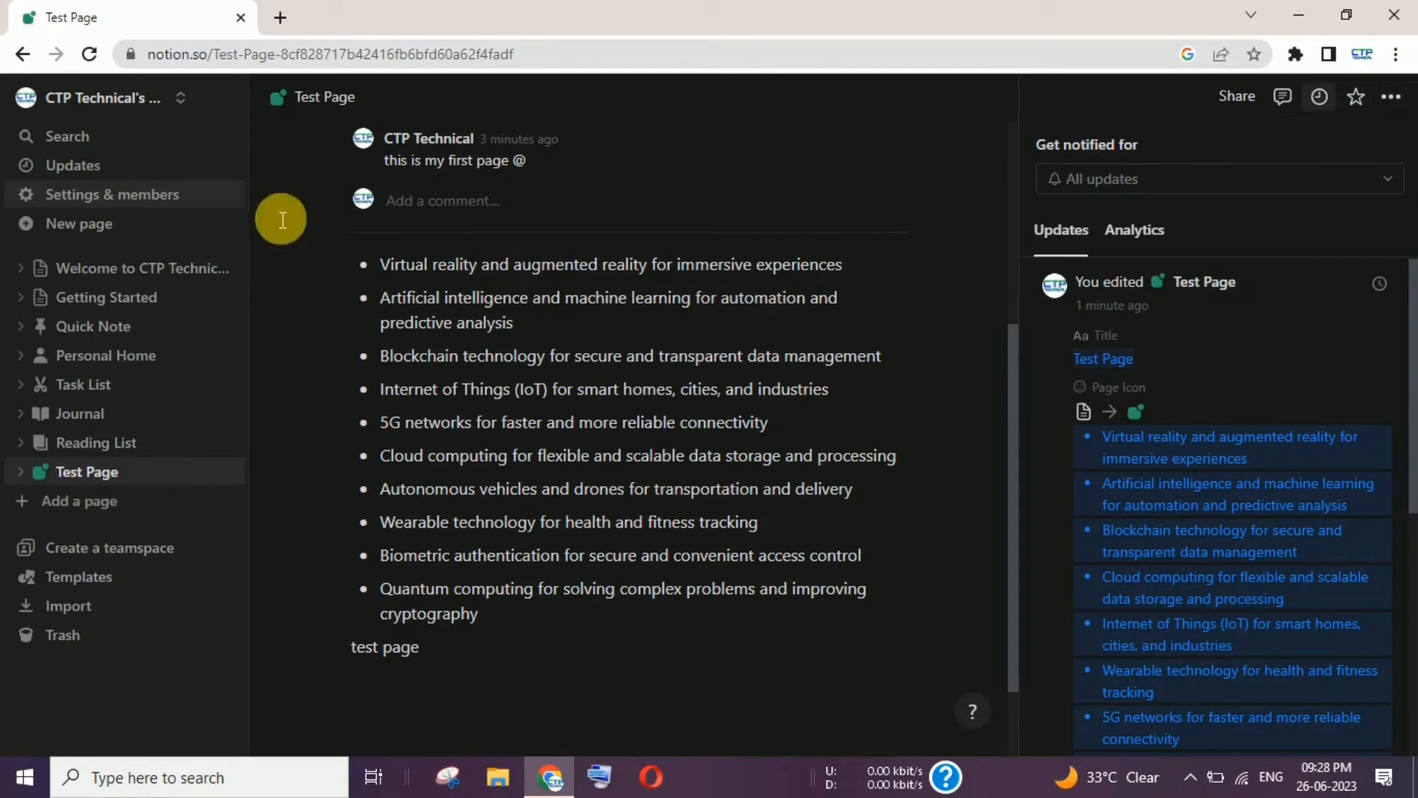
# Try the Serif font style on Test Page and set the style to Mono
pyautogui.click(1398, 108)
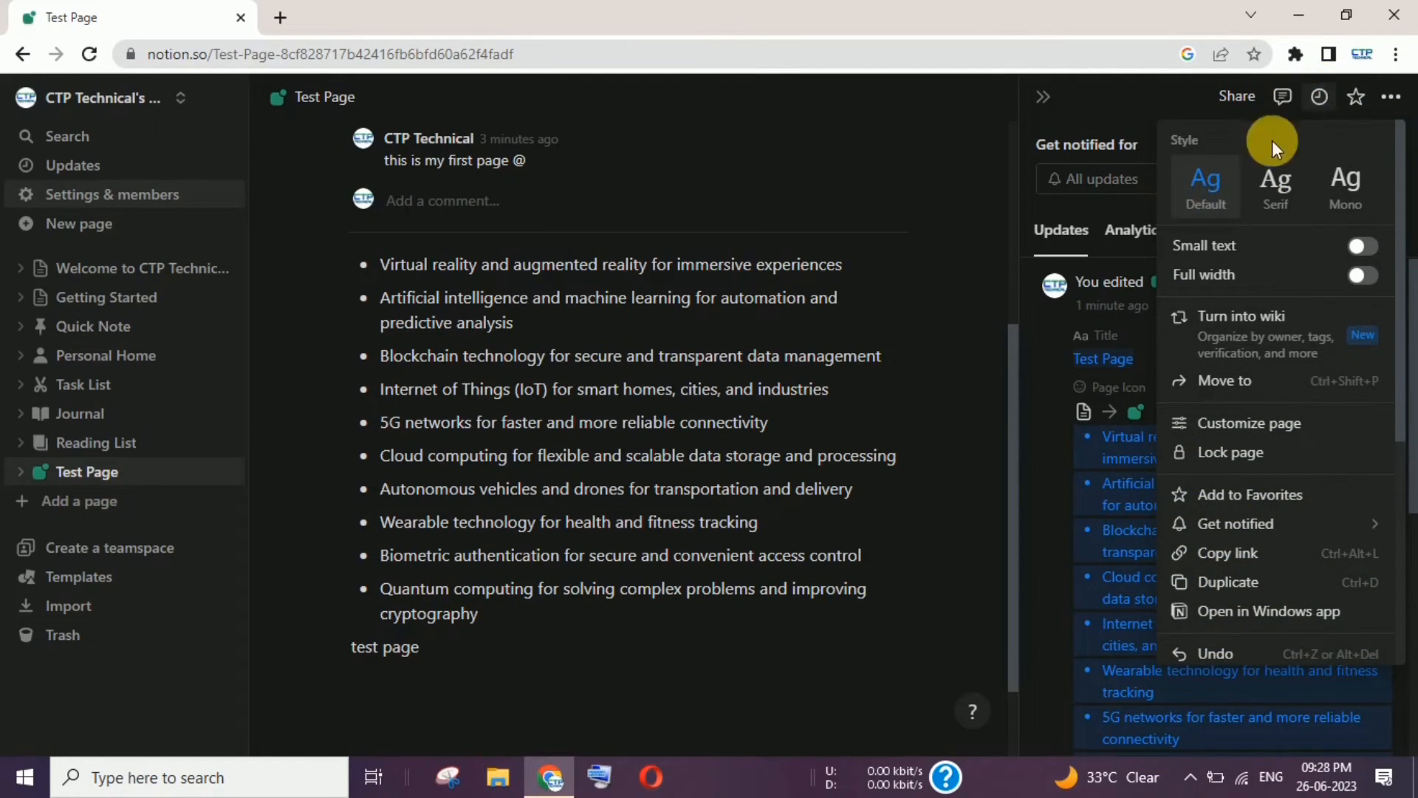
pyautogui.click(1282, 189)
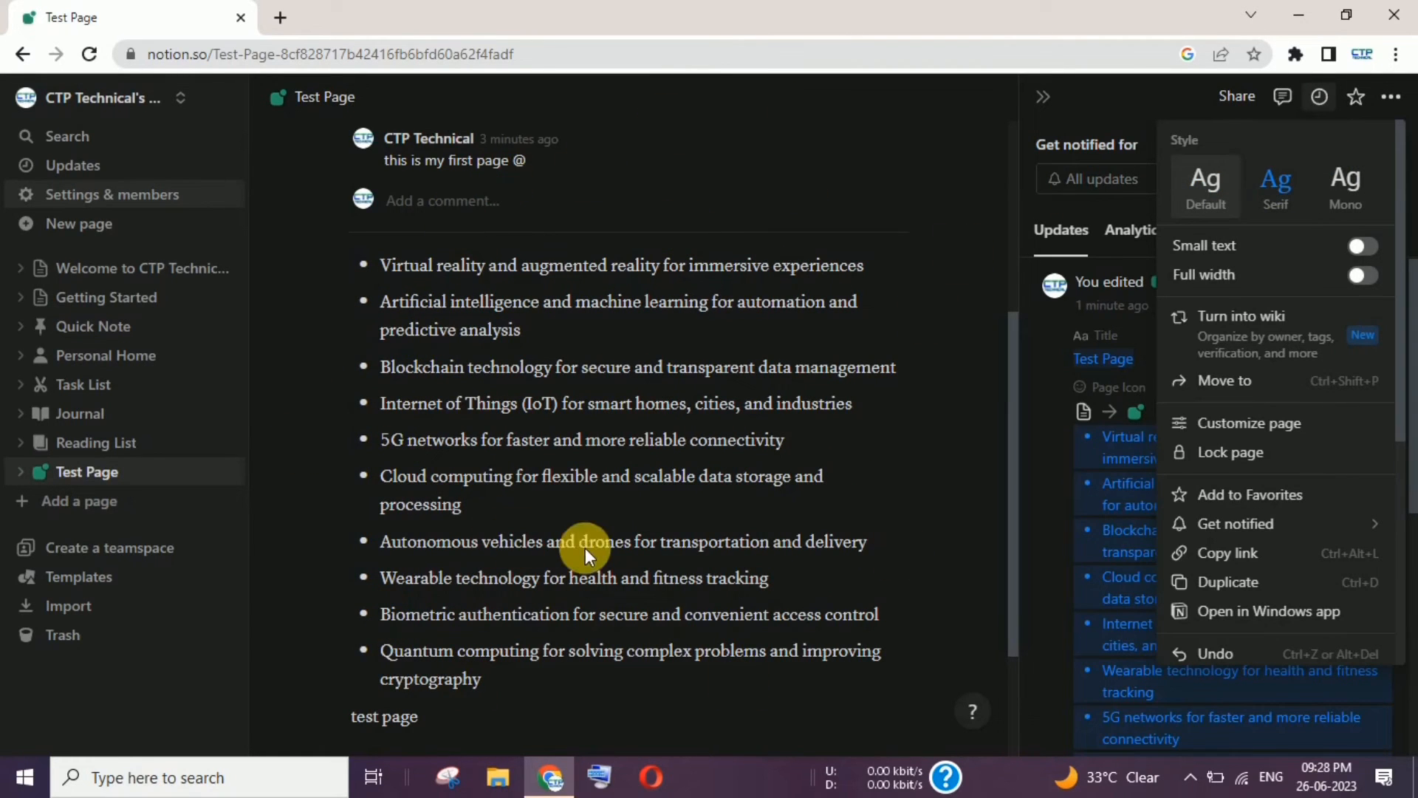
pyautogui.click(1344, 188)
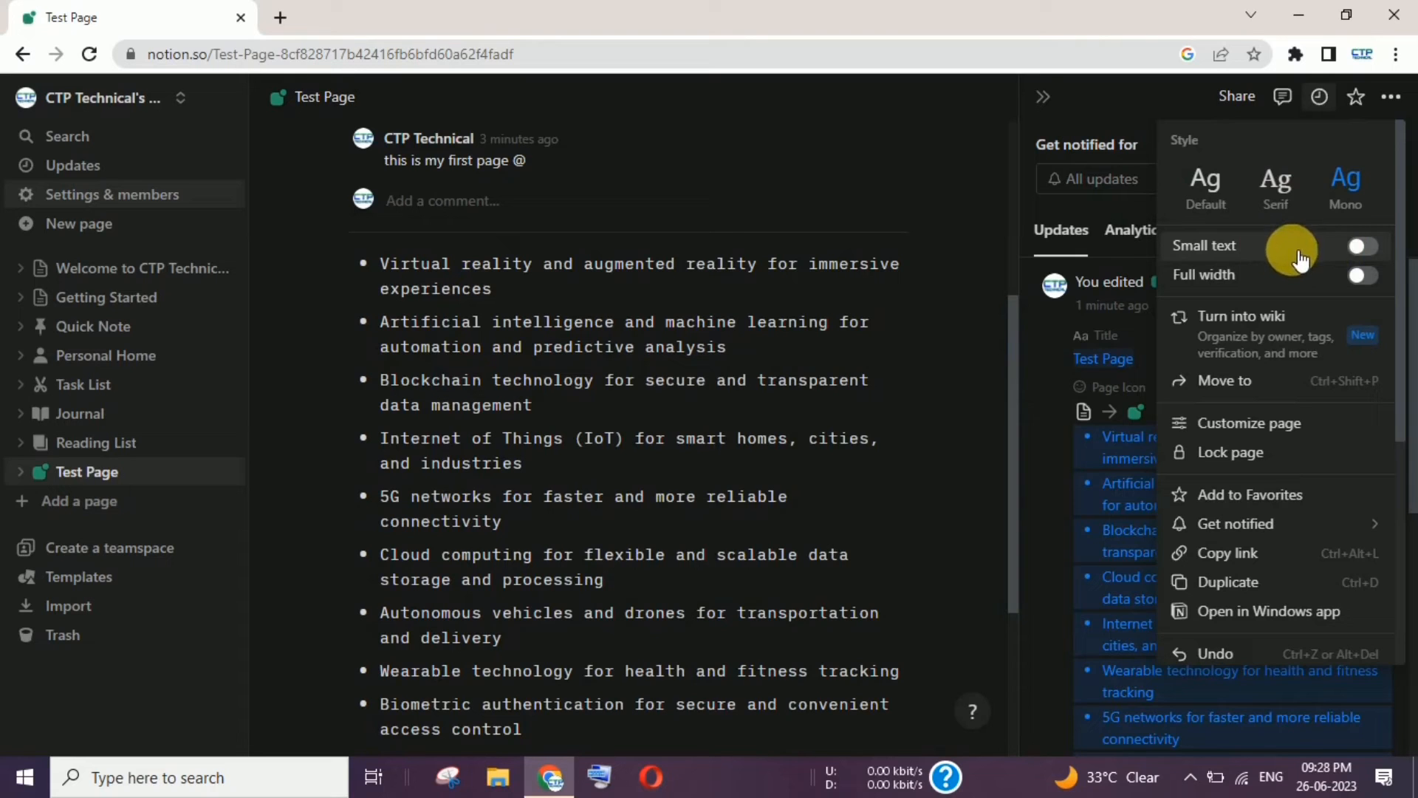
# Turn on small text and full width for Test Page, and close the updates sidebar
pyautogui.click(1360, 248)
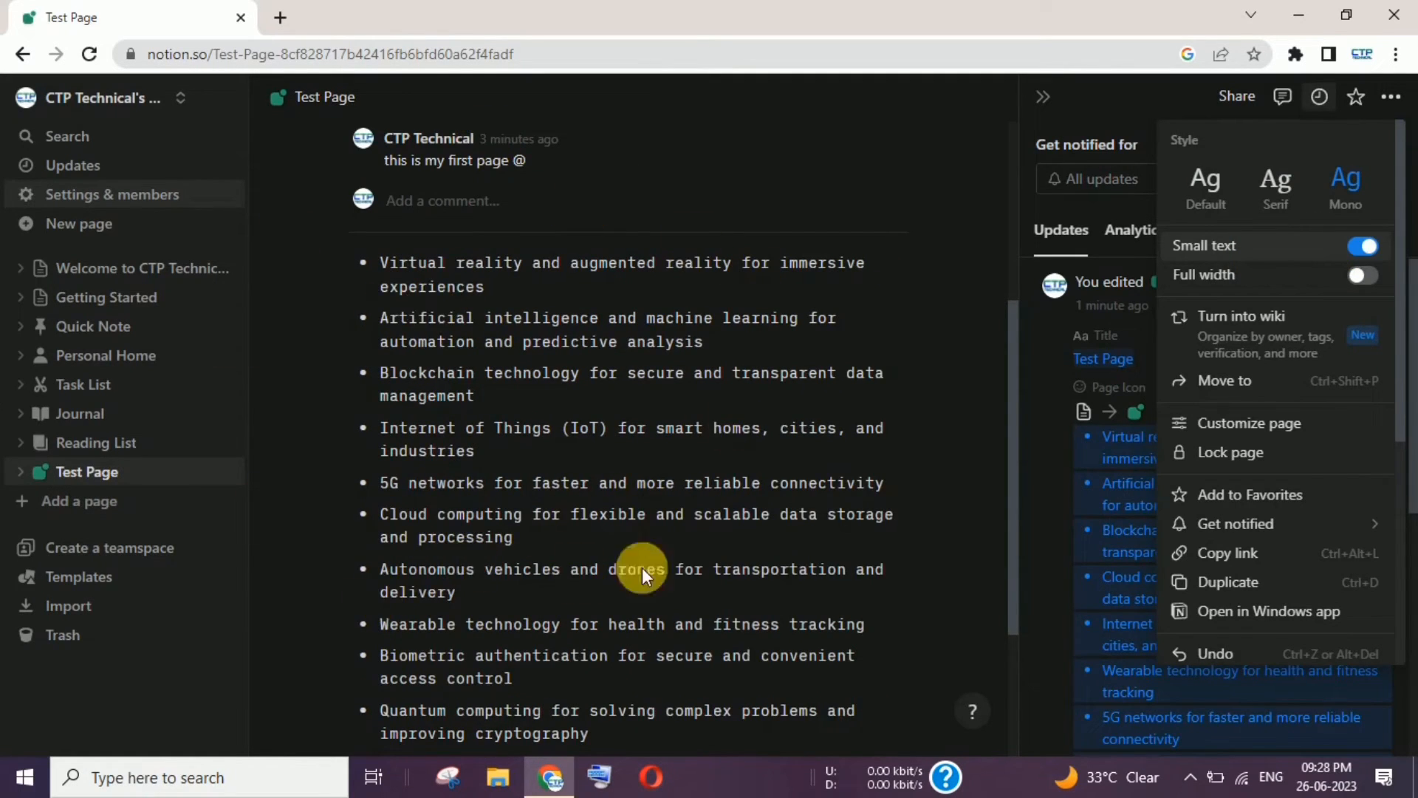
pyautogui.click(1364, 277)
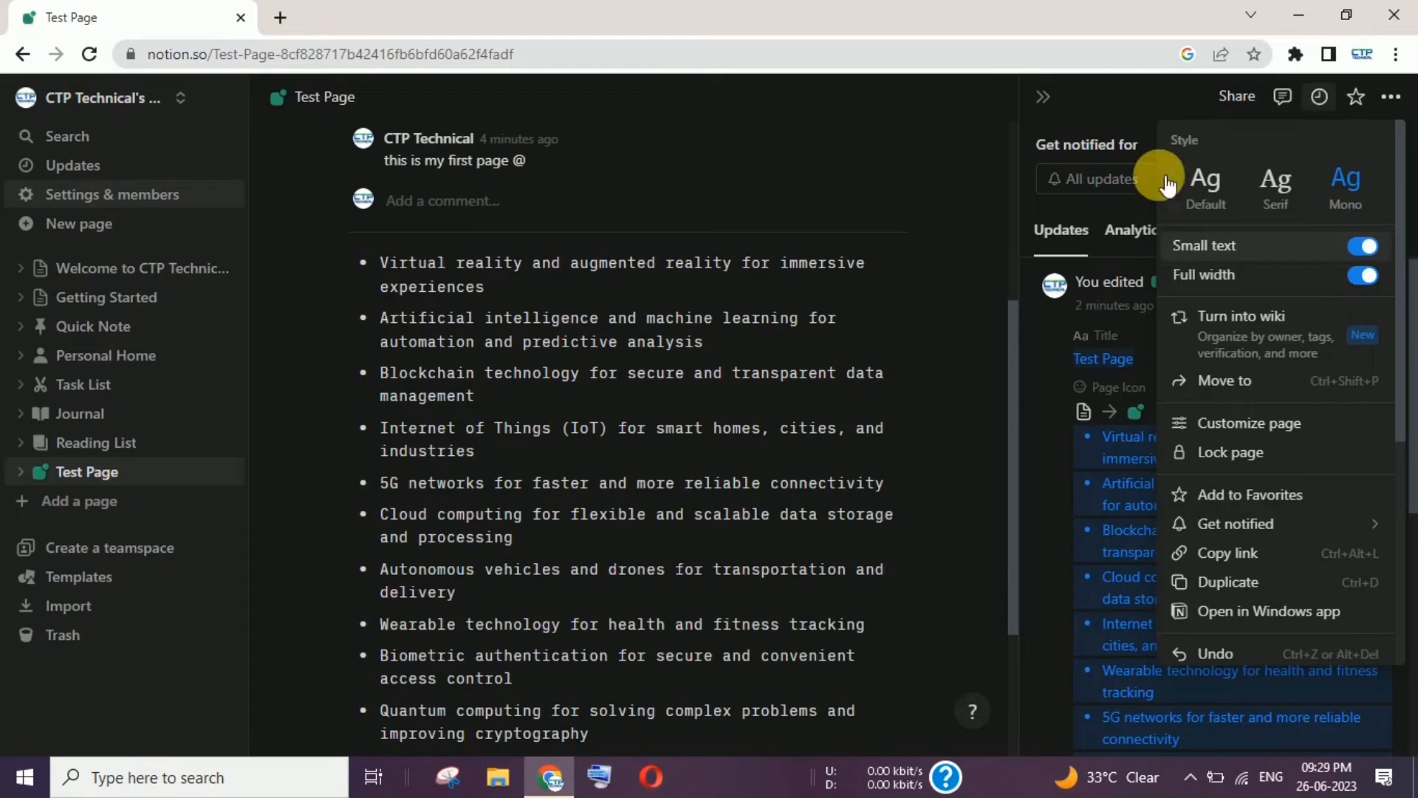
pyautogui.click(1049, 91)
pyautogui.click(1048, 91)
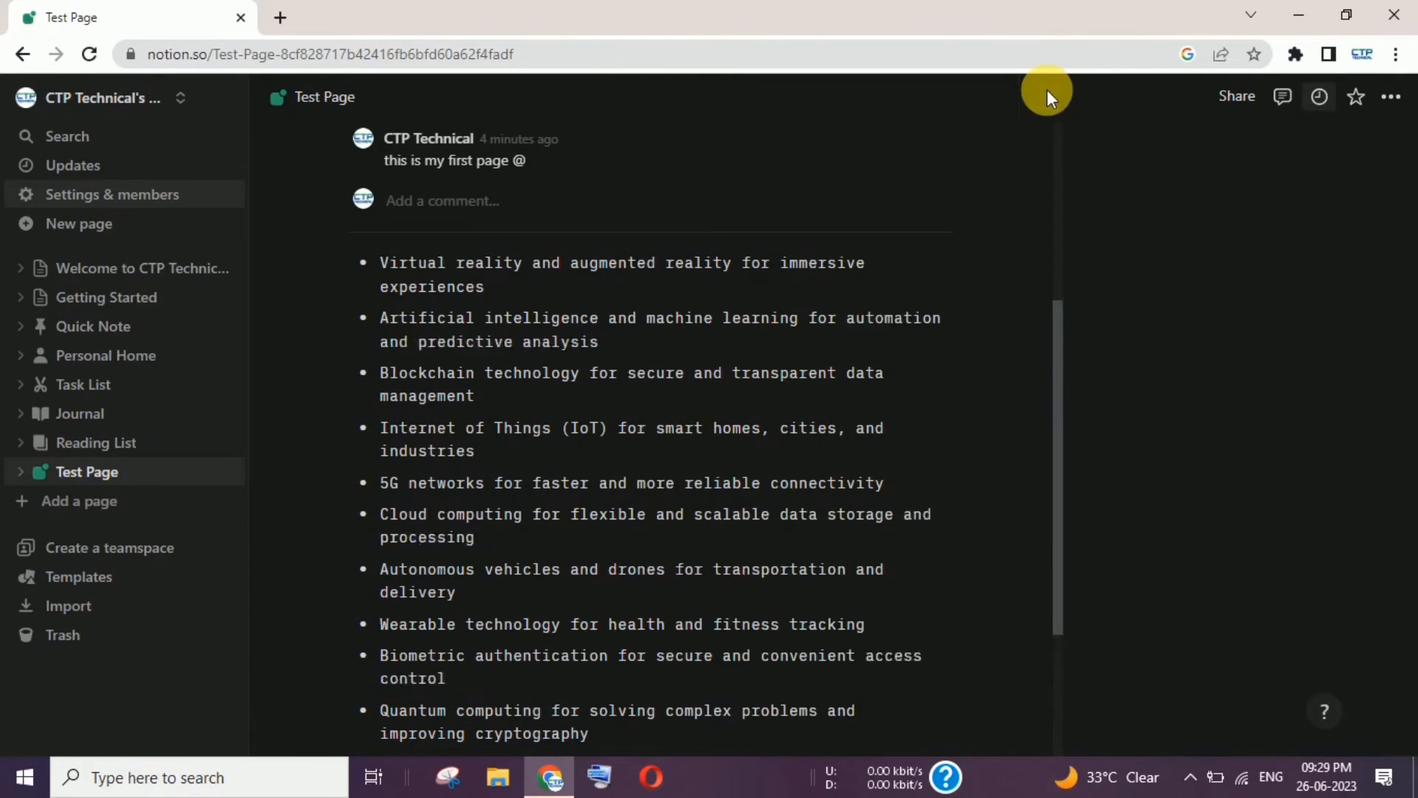
# Compare the page with full width off and on, leaving it on, and turn off small text
pyautogui.click(1395, 97)
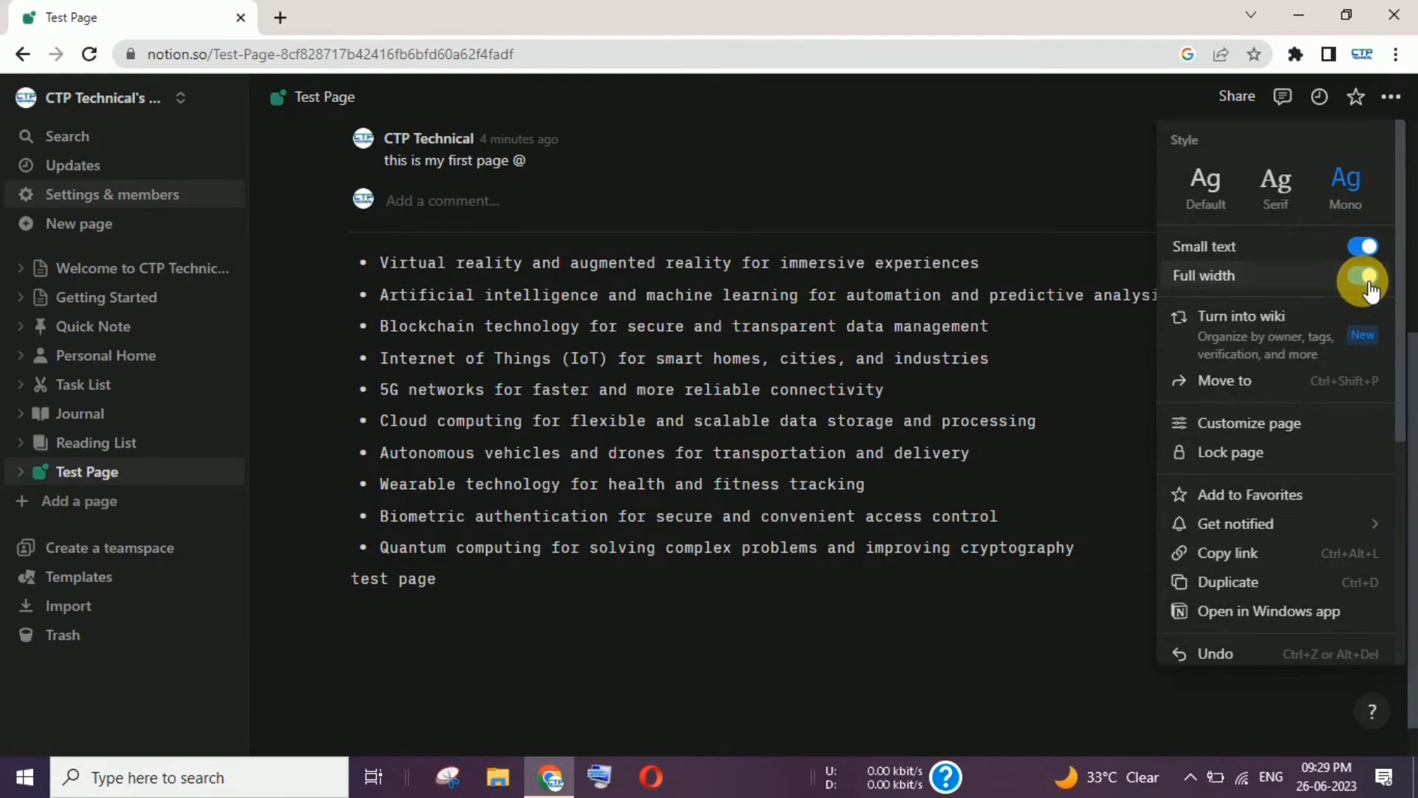
pyautogui.click(1365, 282)
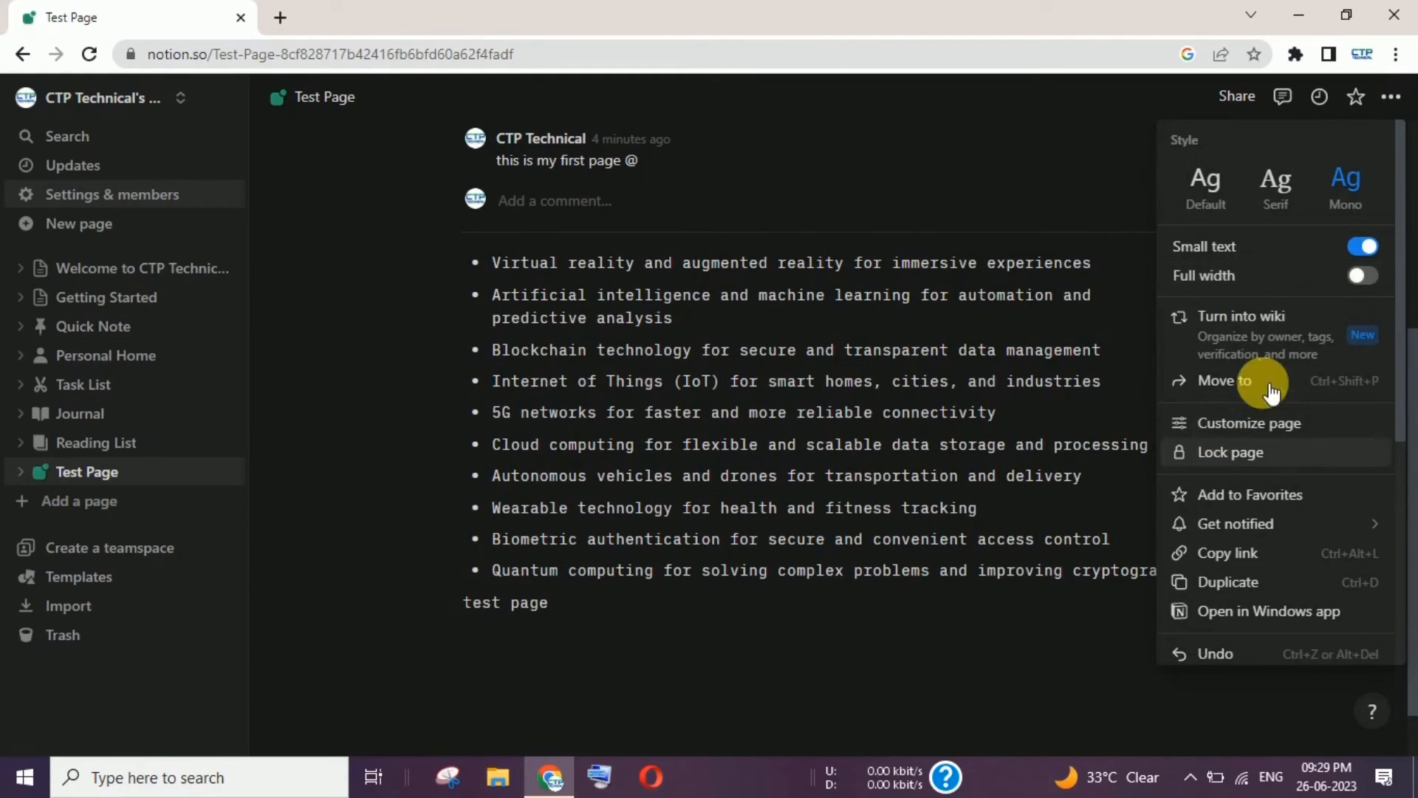
pyautogui.click(1363, 279)
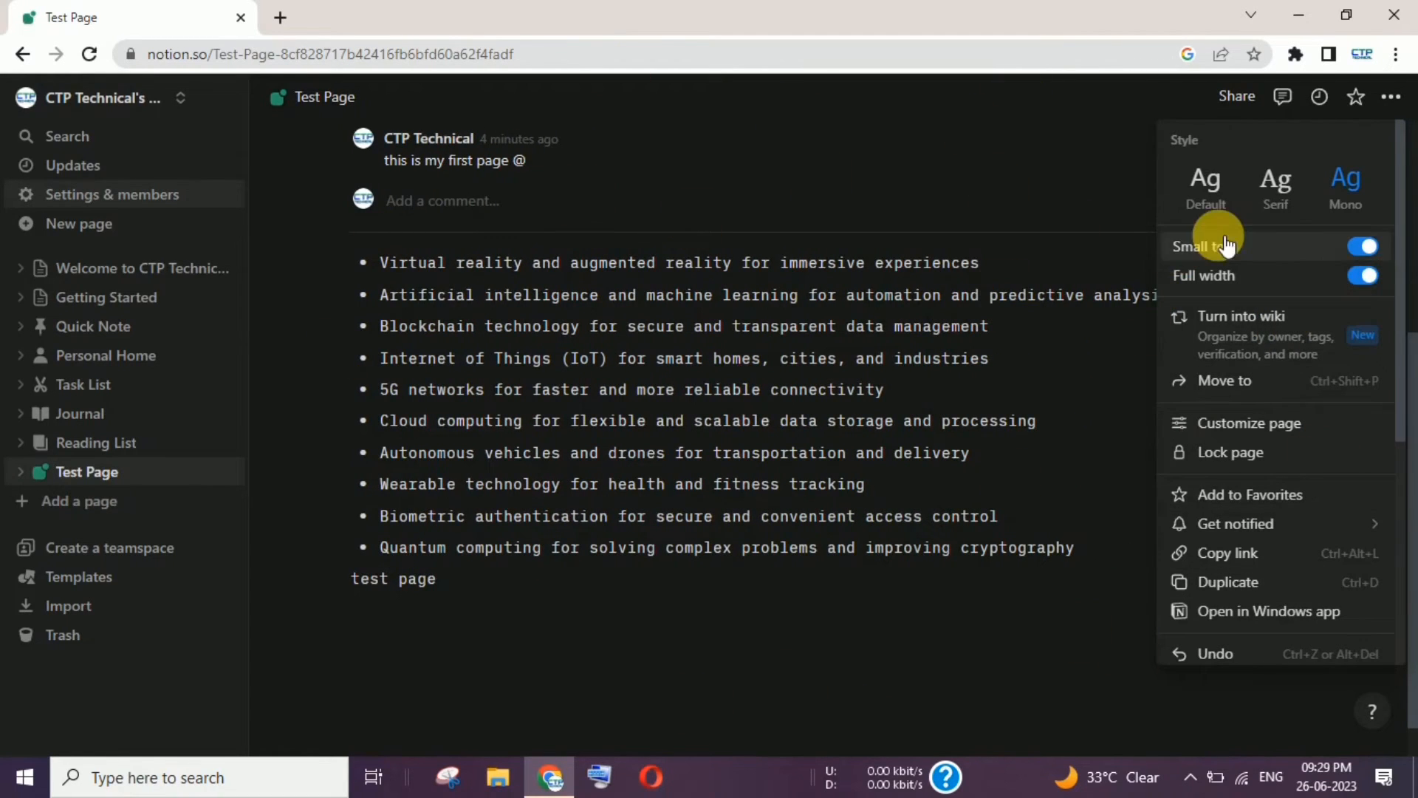
pyautogui.click(1363, 248)
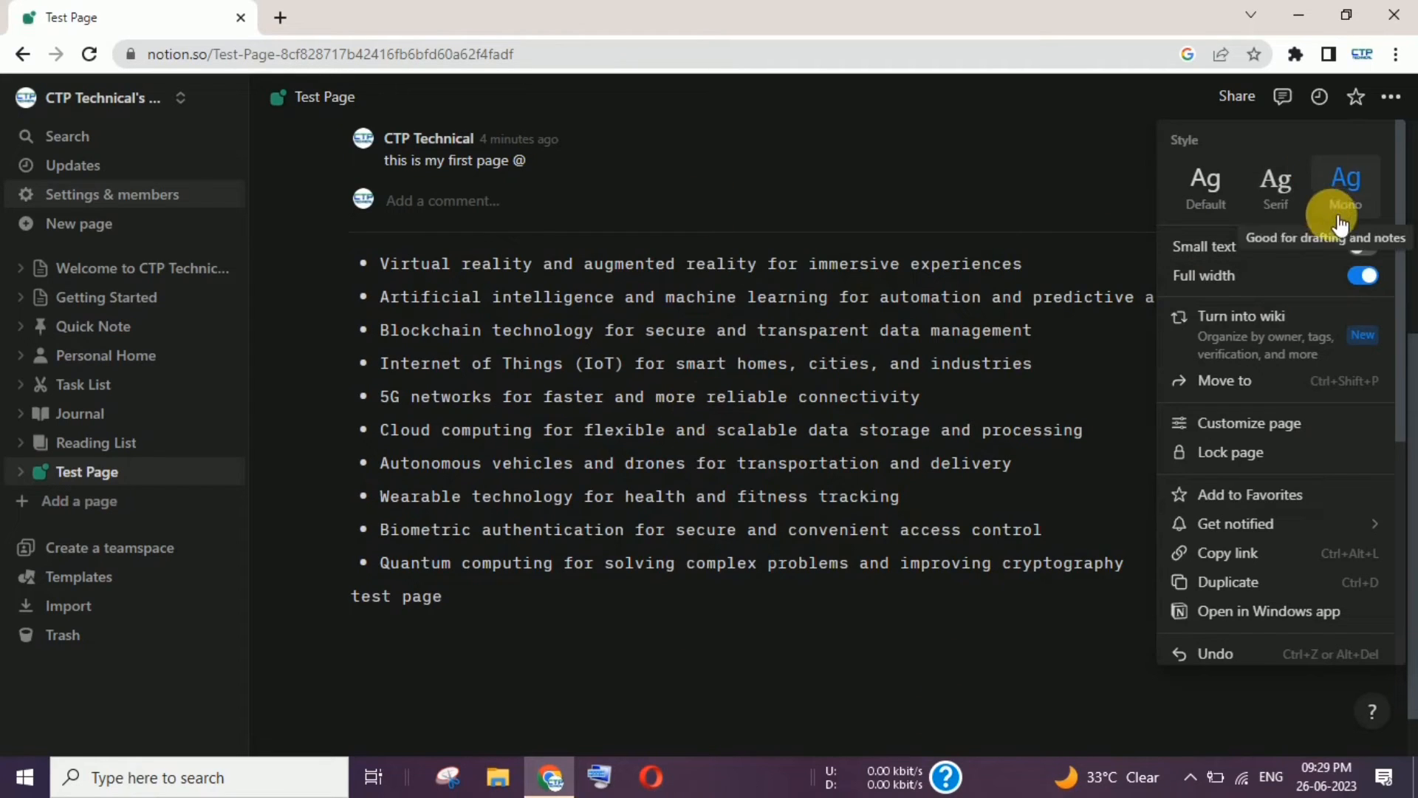
# Turn on small text for Test Page, and look at its options for moving and customizing the page
pyautogui.click(1365, 250)
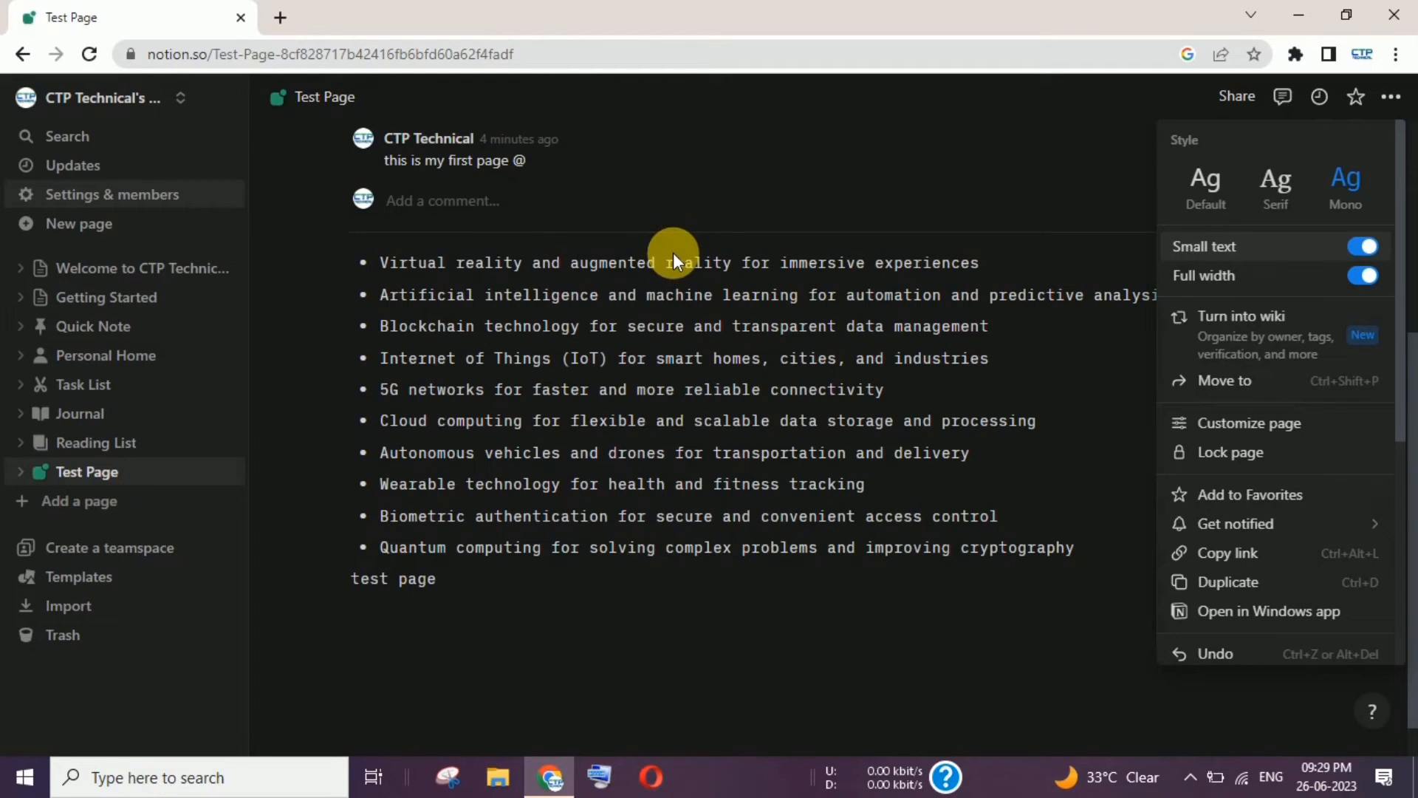
pyautogui.click(1317, 391)
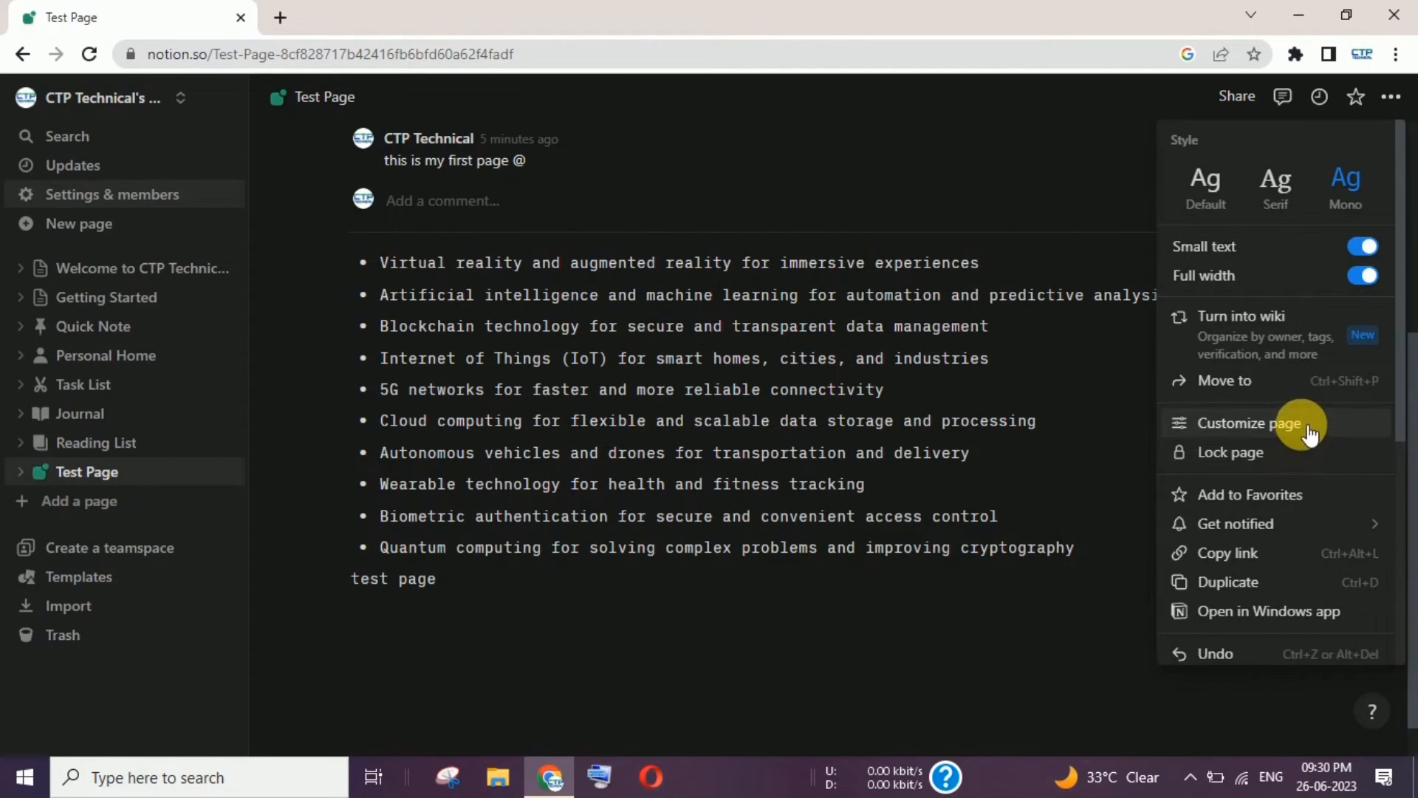
pyautogui.click(1306, 432)
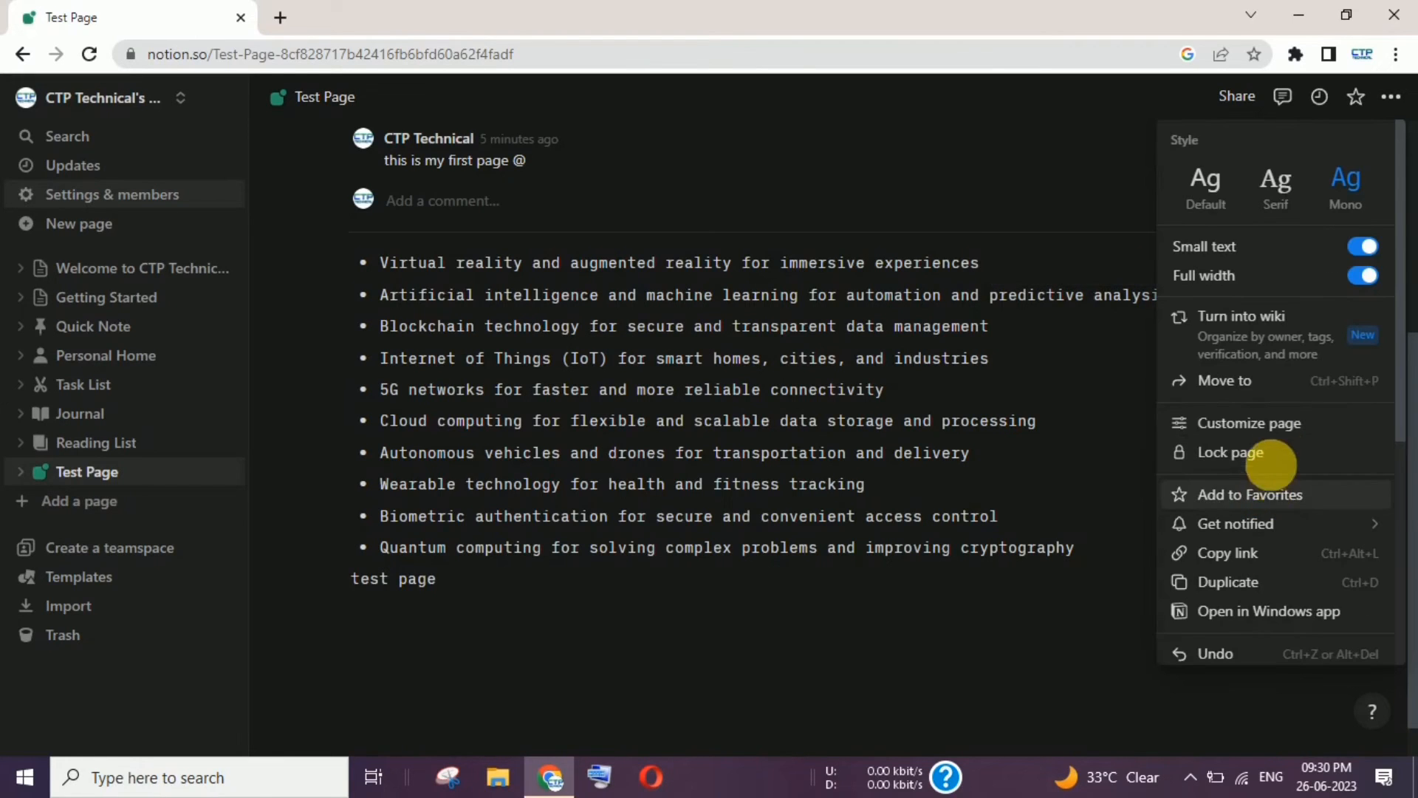
# Lock Test Page against editing and unlock it again
pyautogui.click(1285, 460)
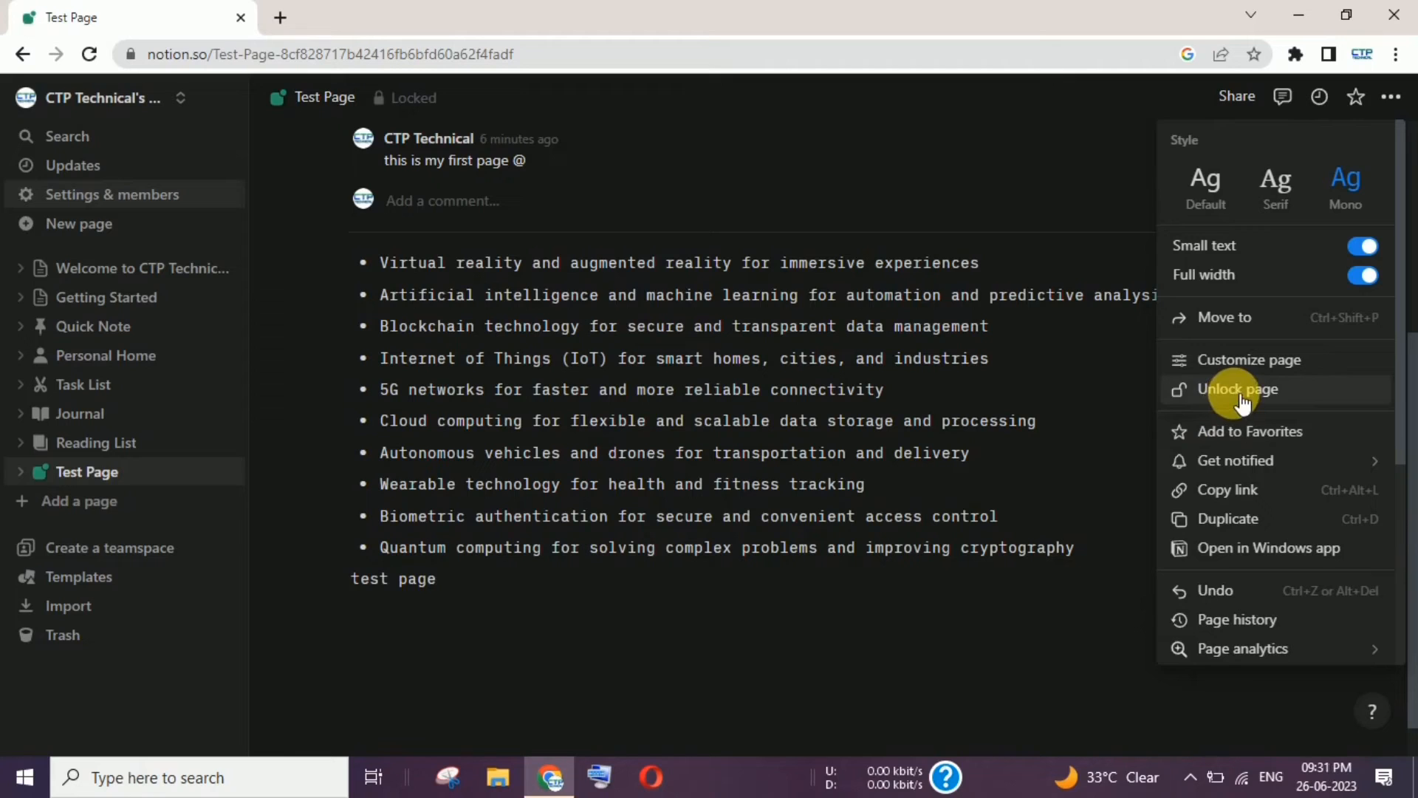
pyautogui.click(1130, 398)
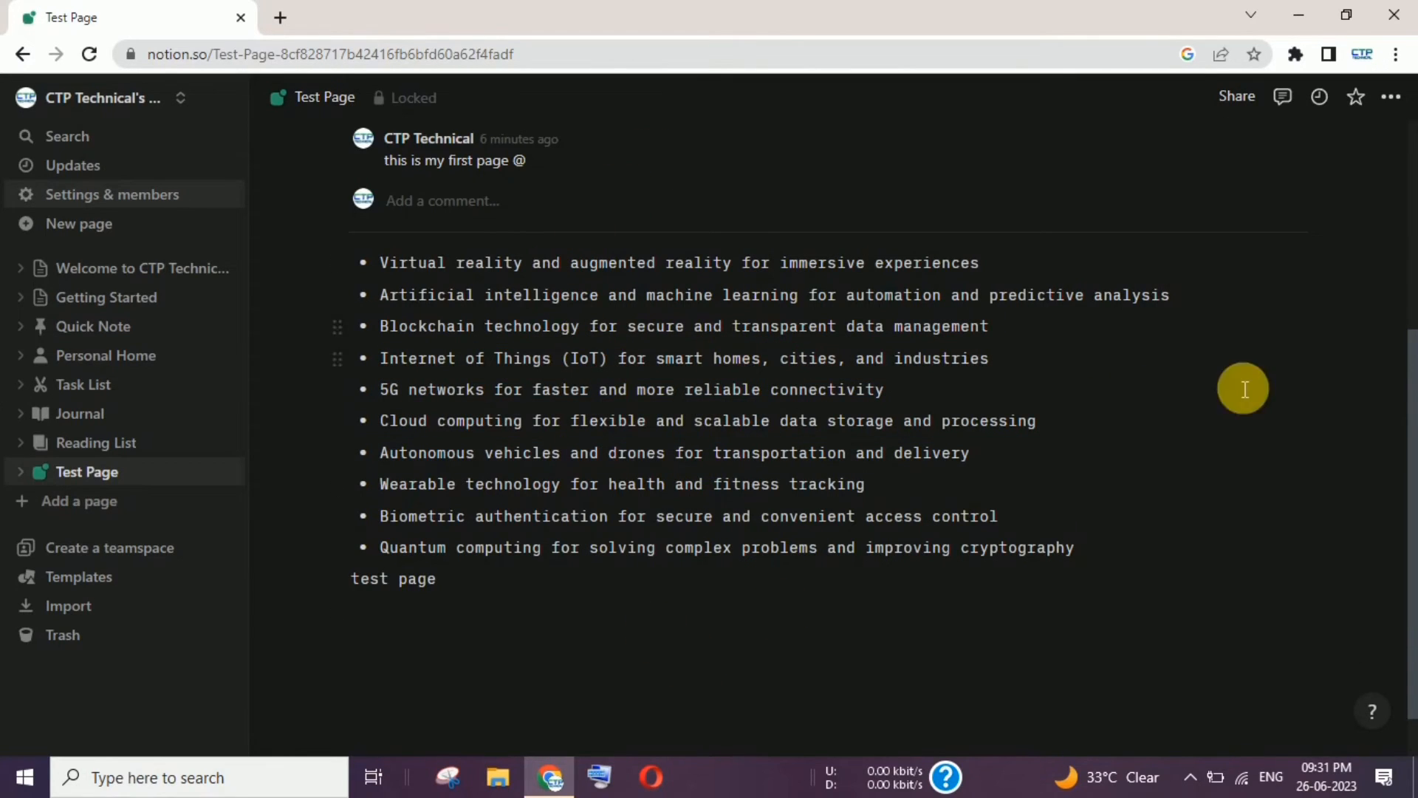
pyautogui.click(1392, 97)
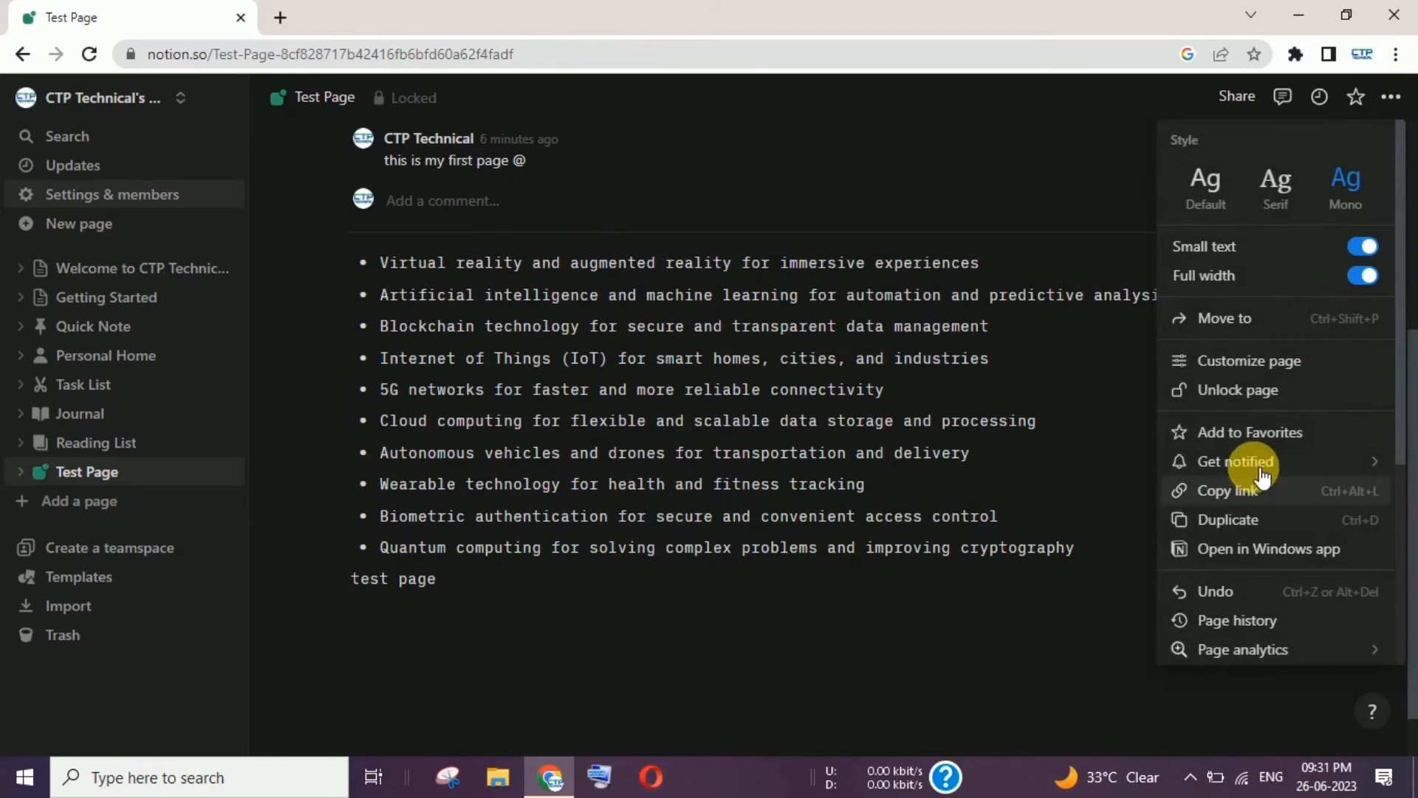
pyautogui.click(1269, 393)
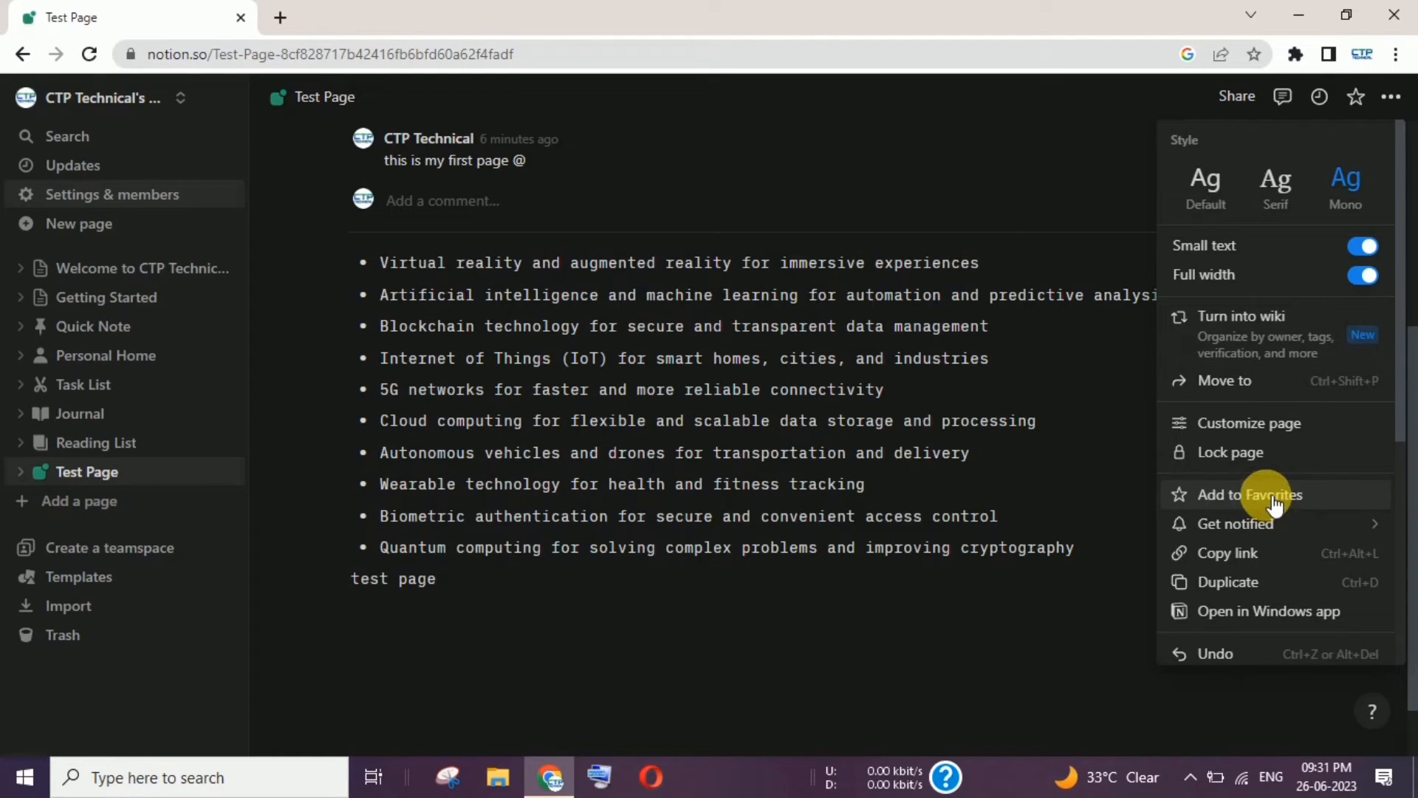
# Check the page history of Test Page and cancel without restoring a version
pyautogui.moveTo(1270, 530)
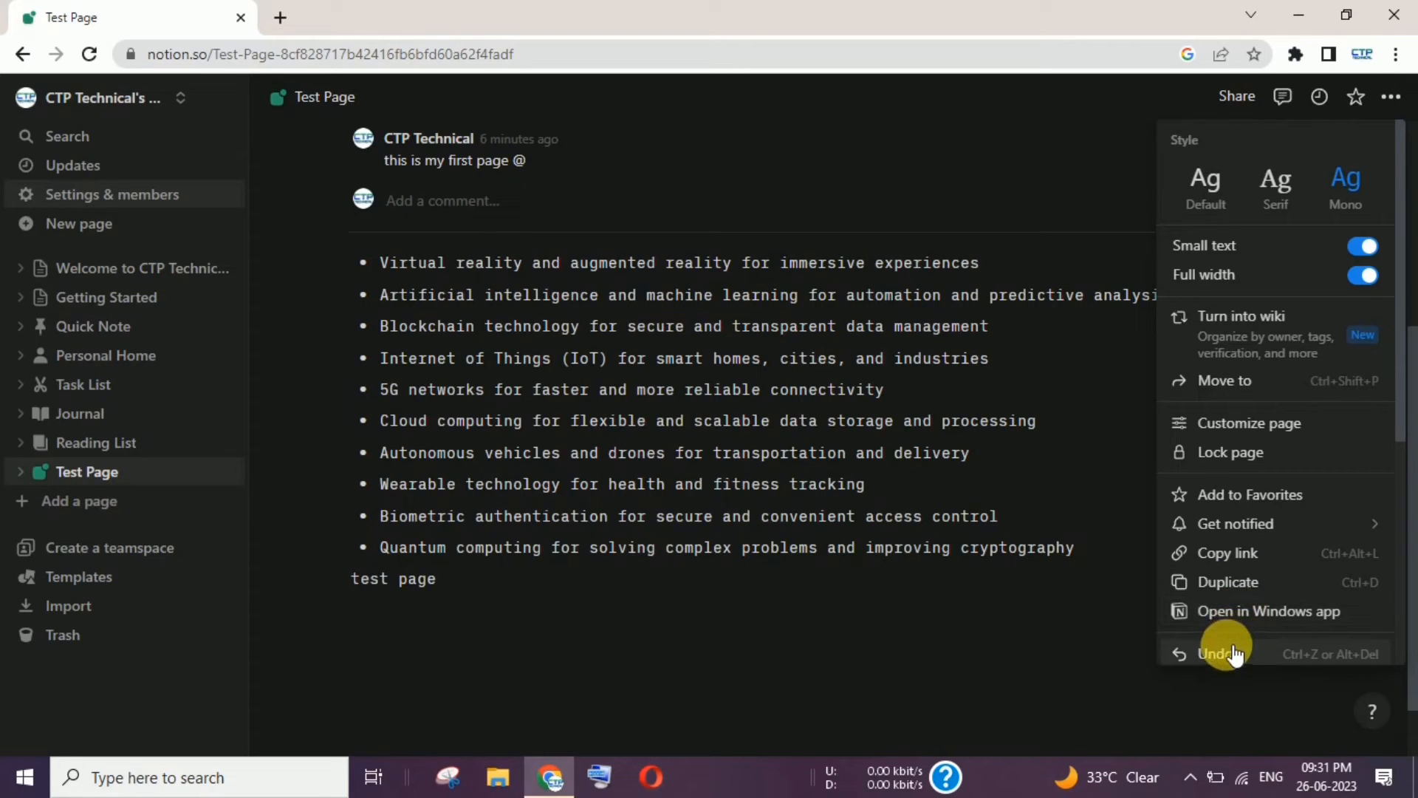
pyautogui.moveTo(1396, 374); pyautogui.dragTo(1393, 579)
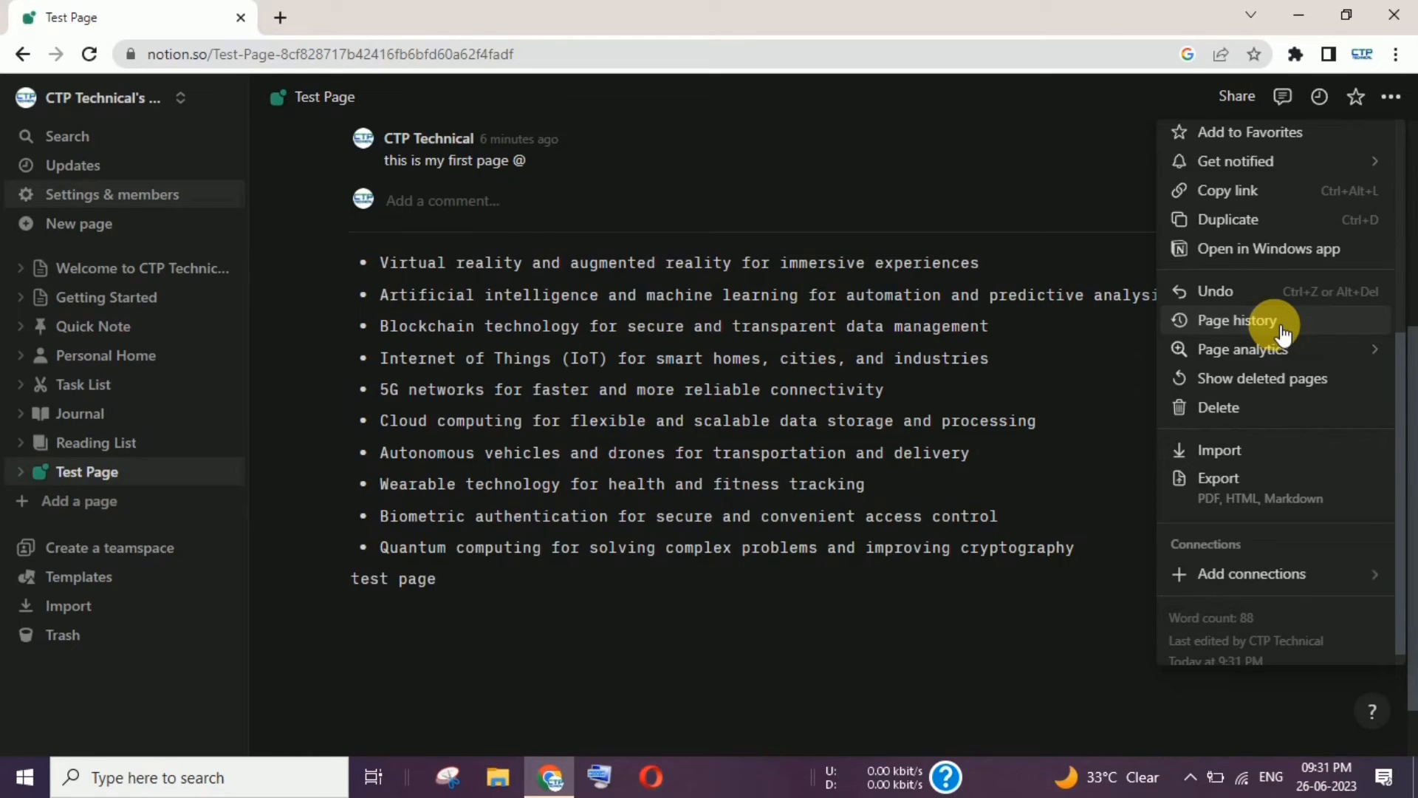
pyautogui.click(1281, 332)
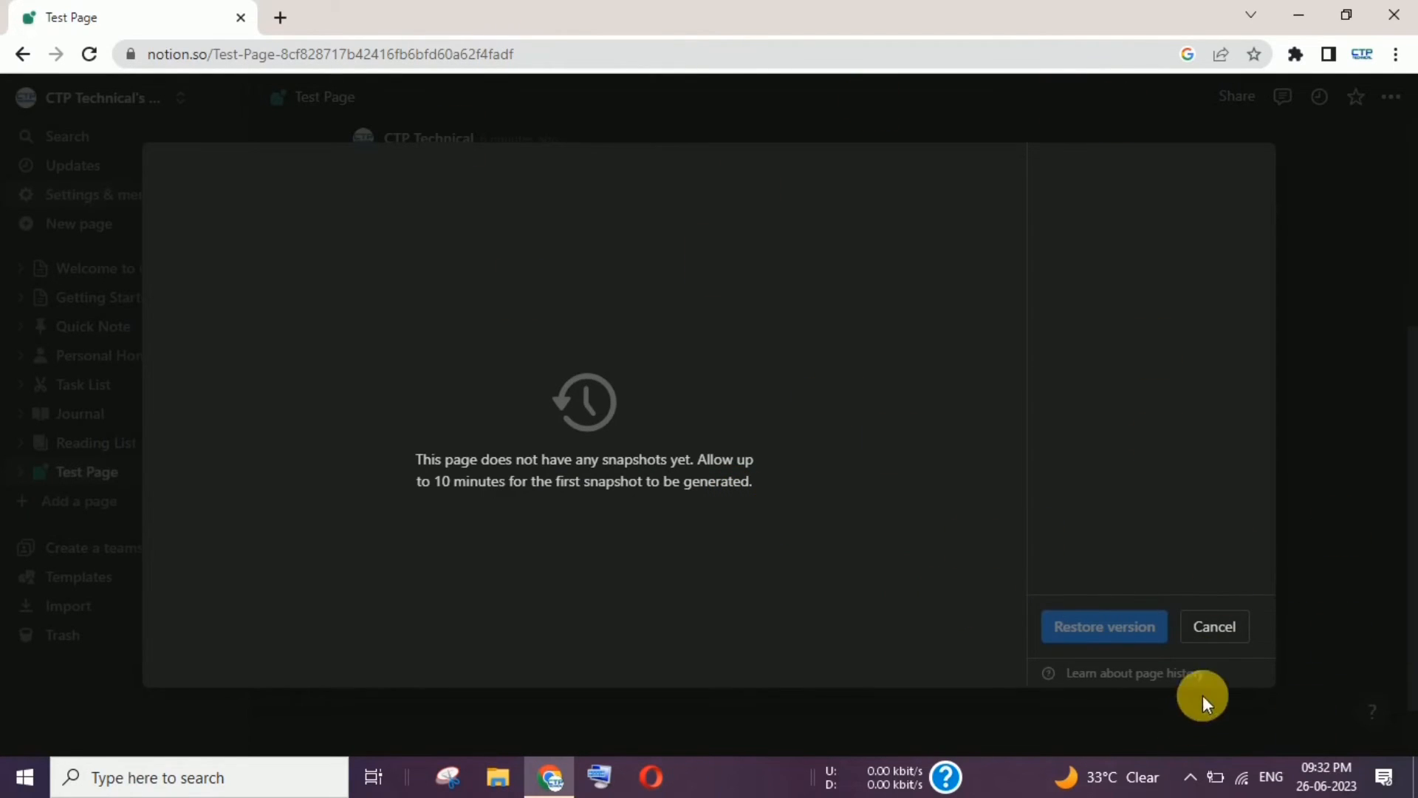
pyautogui.click(1220, 630)
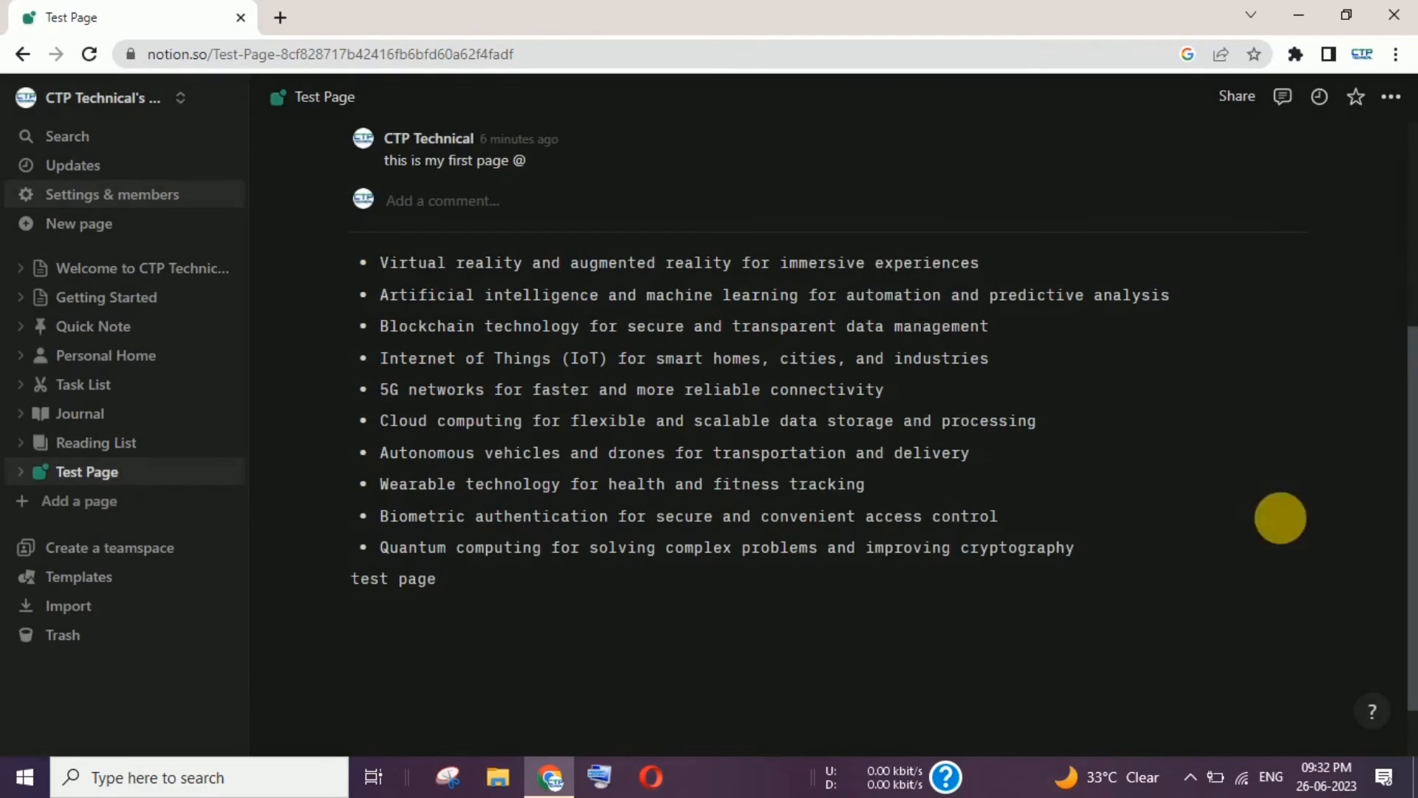
# View the page analytics of Test Page and set the views period to All Time
pyautogui.click(1398, 104)
pyautogui.scroll(-3, 1407, 340)
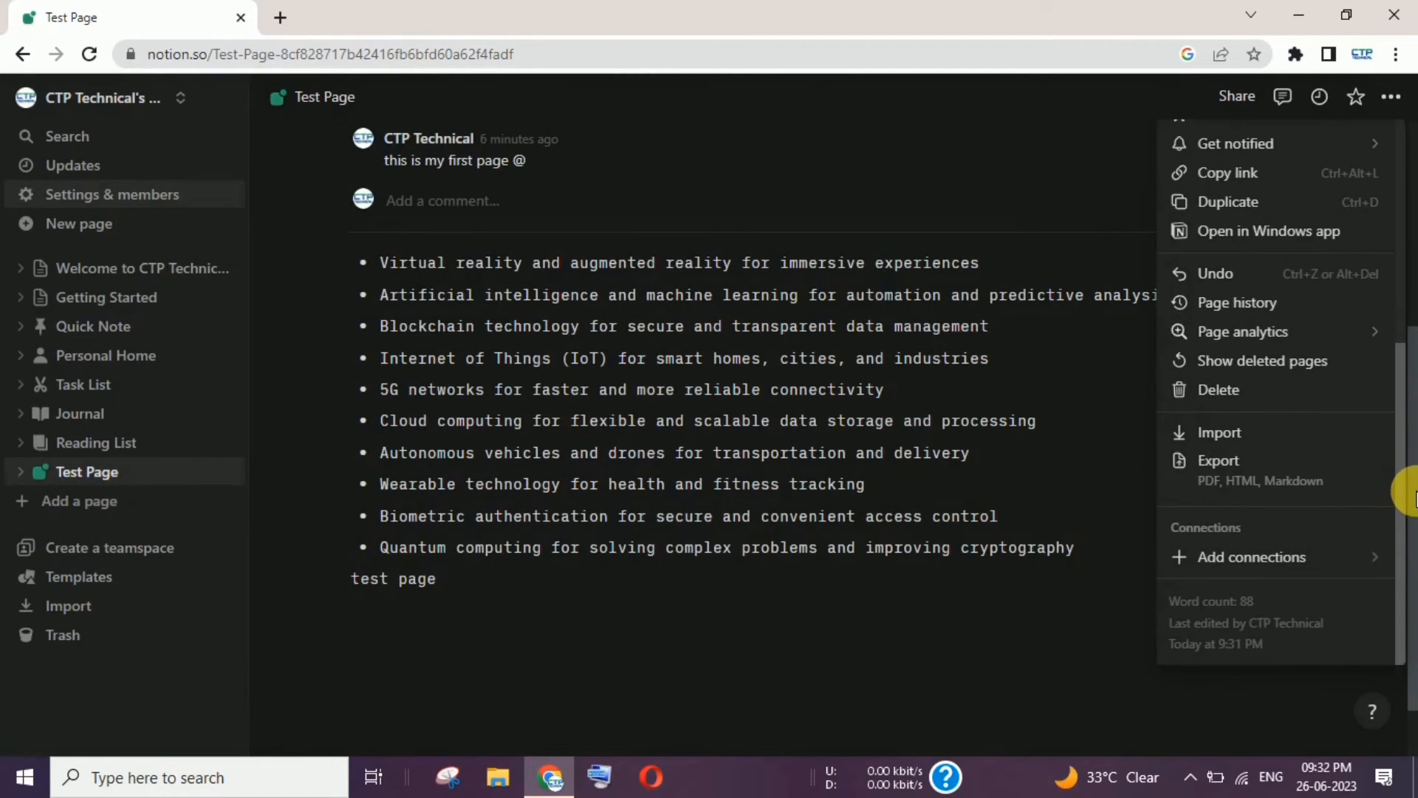
pyautogui.moveTo(1256, 338)
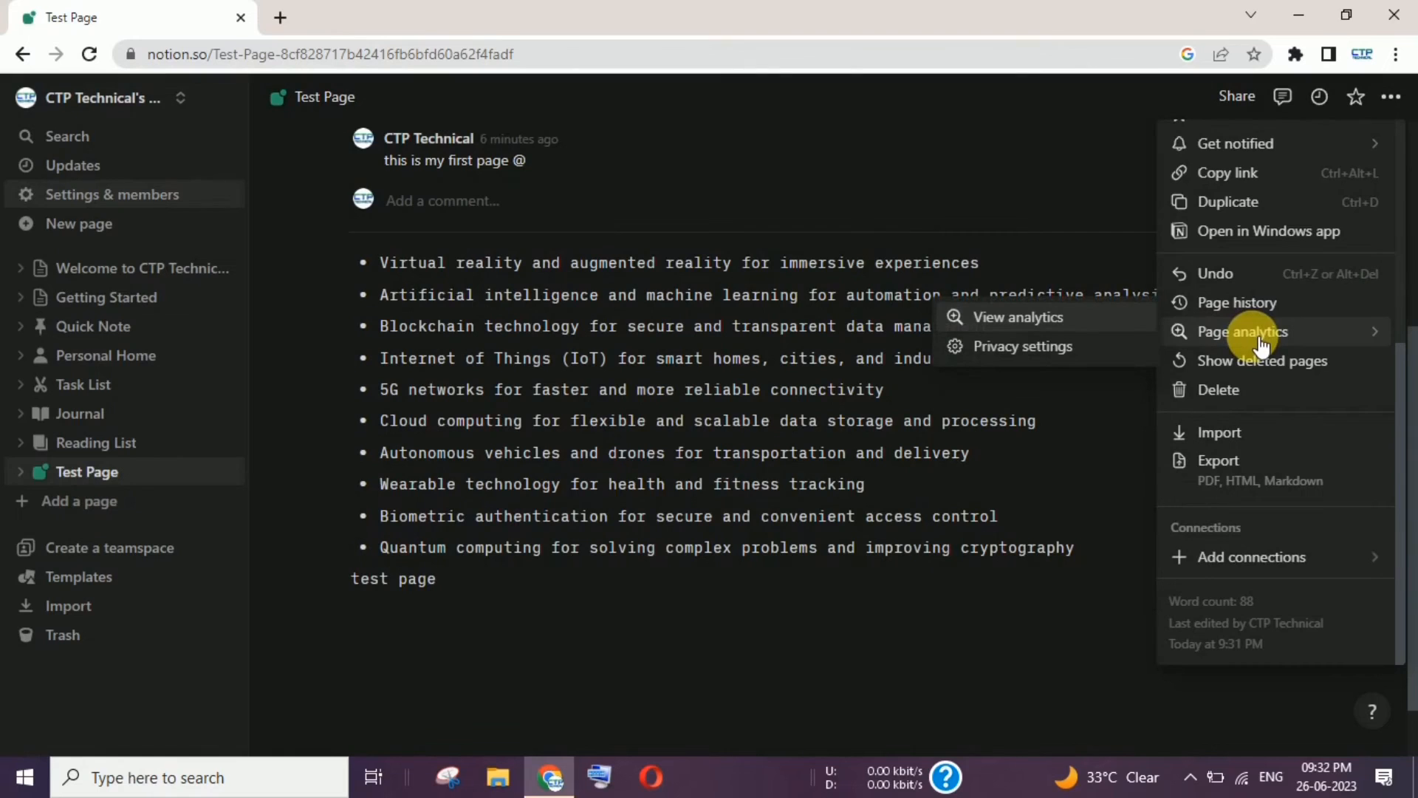
pyautogui.click(991, 322)
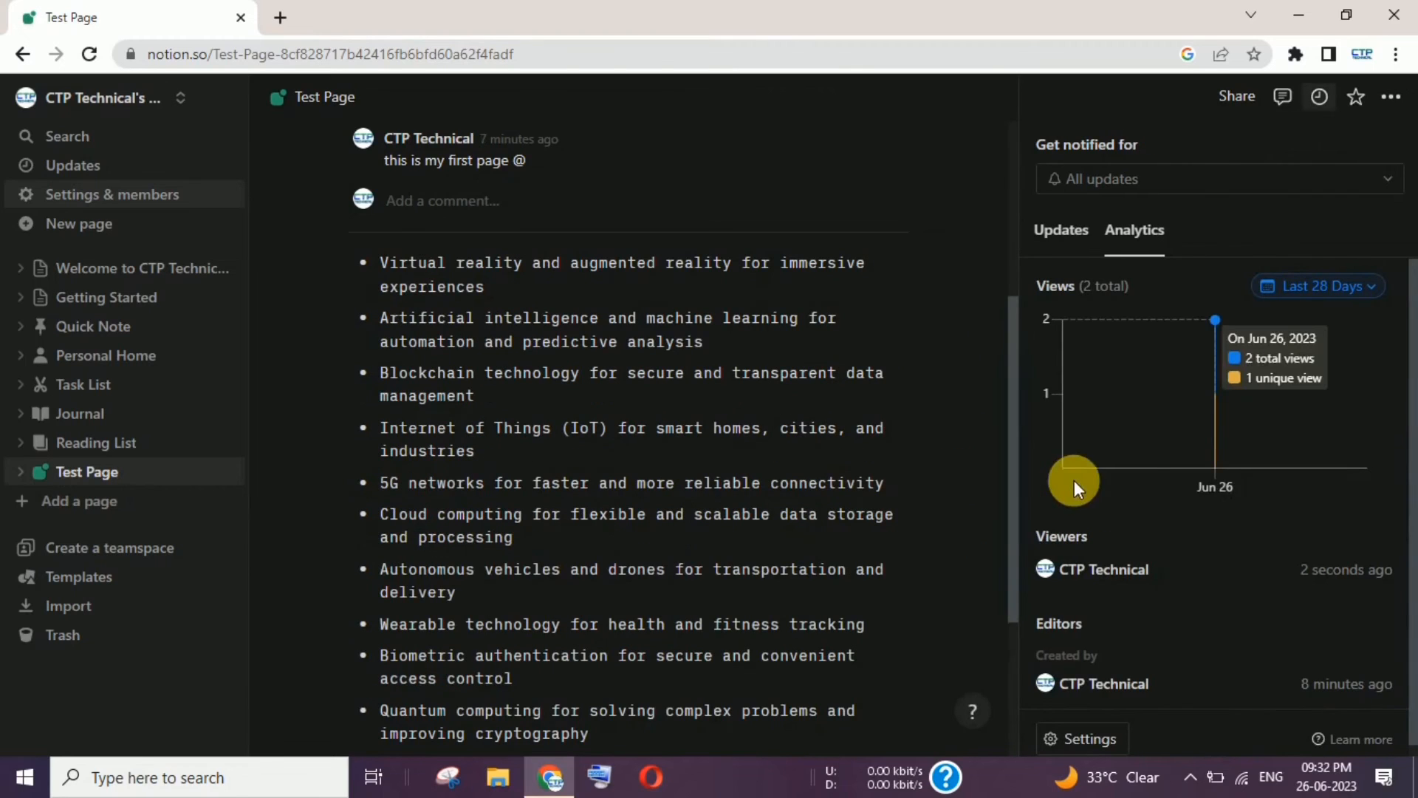
pyautogui.moveTo(1414, 385); pyautogui.dragTo(1417, 413)
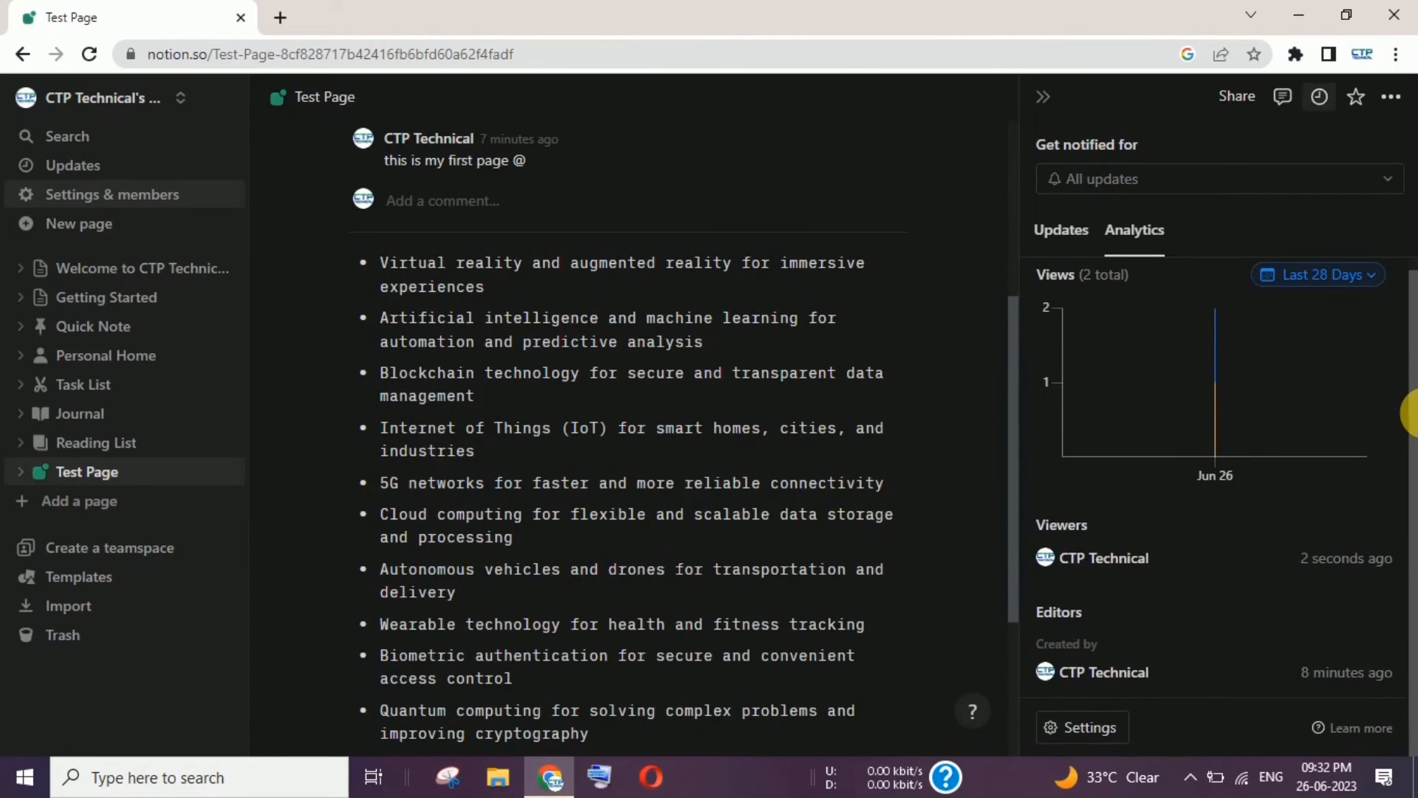
pyautogui.moveTo(1261, 413)
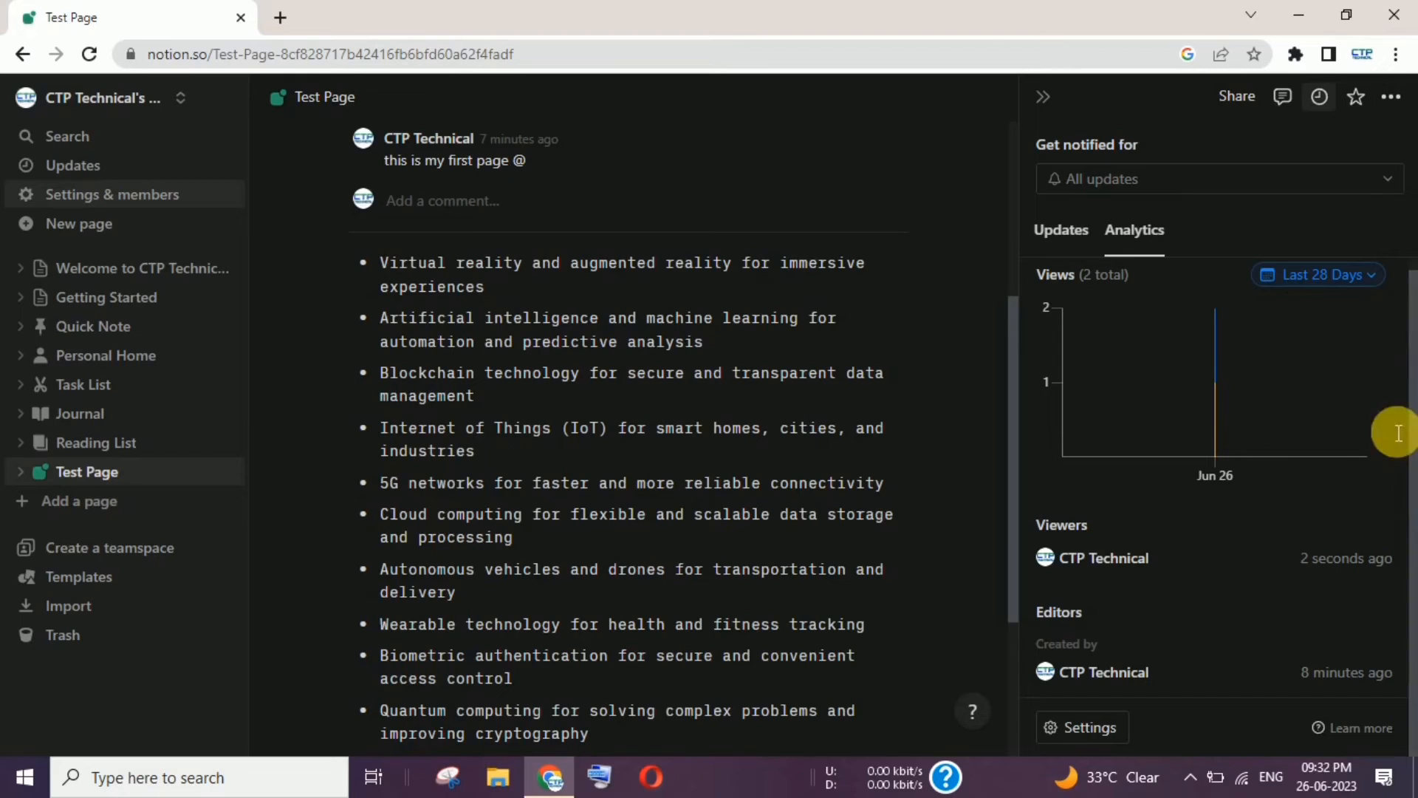
pyautogui.click(1346, 288)
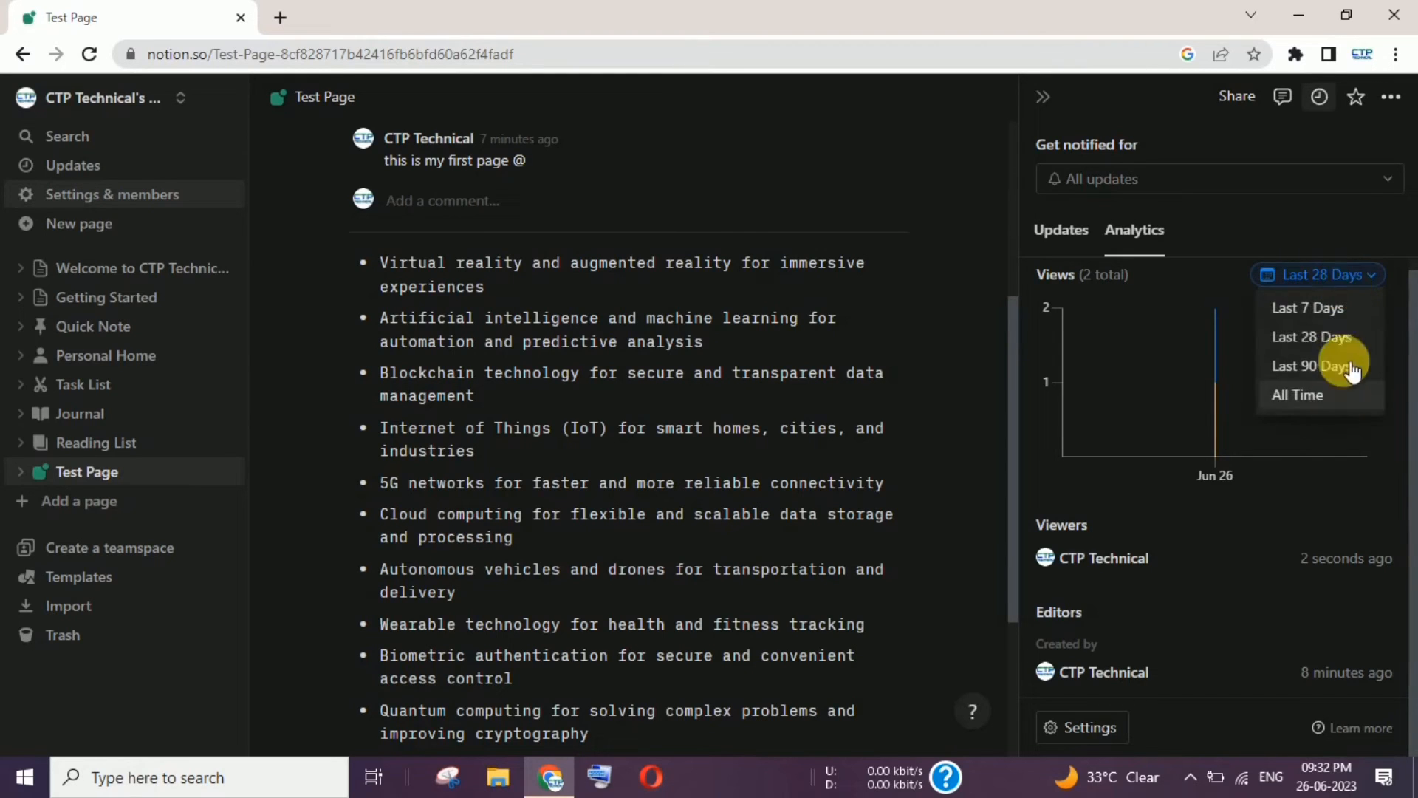
pyautogui.click(1327, 403)
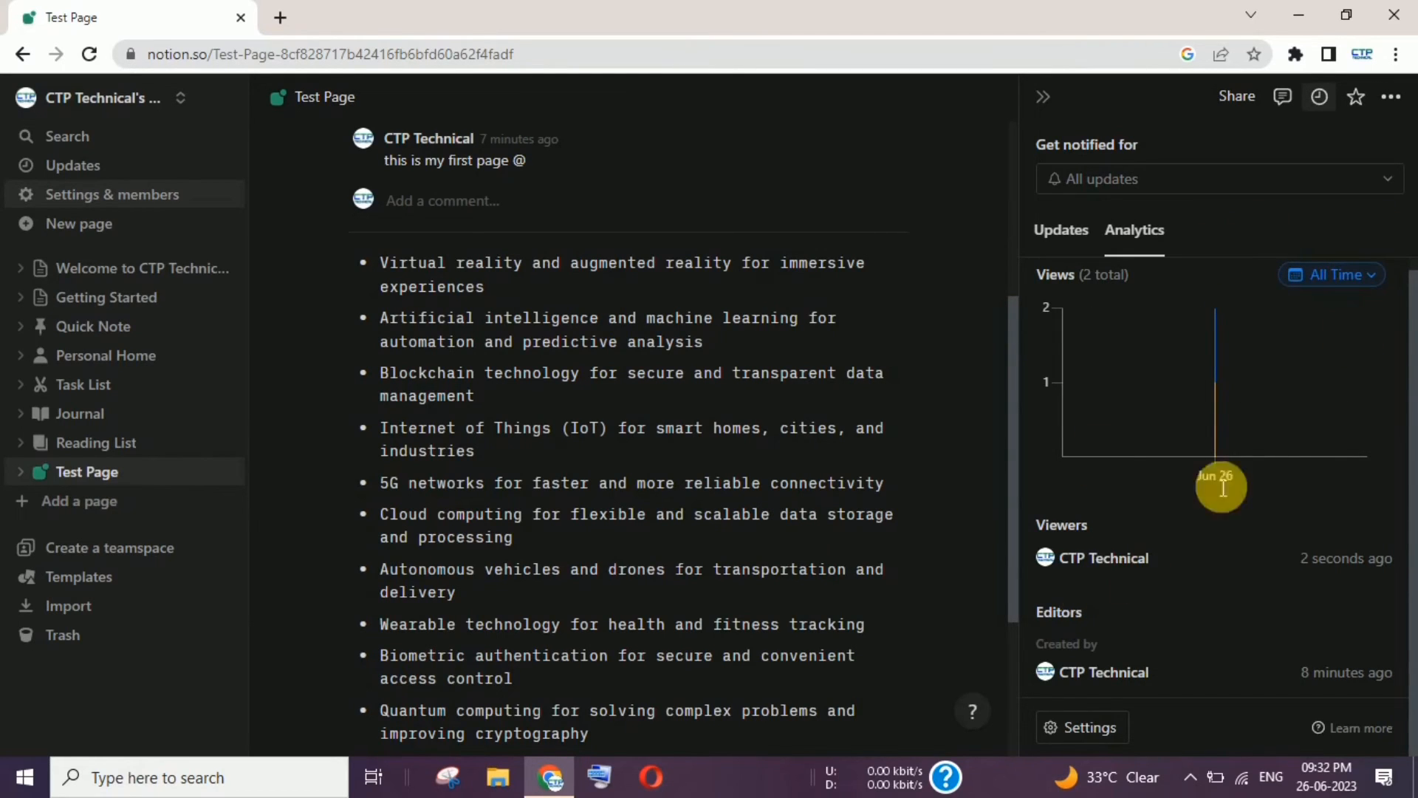
pyautogui.moveTo(1230, 353)
# Check the recording options for My view history in the analytics settings, keeping Record
pyautogui.click(1336, 276)
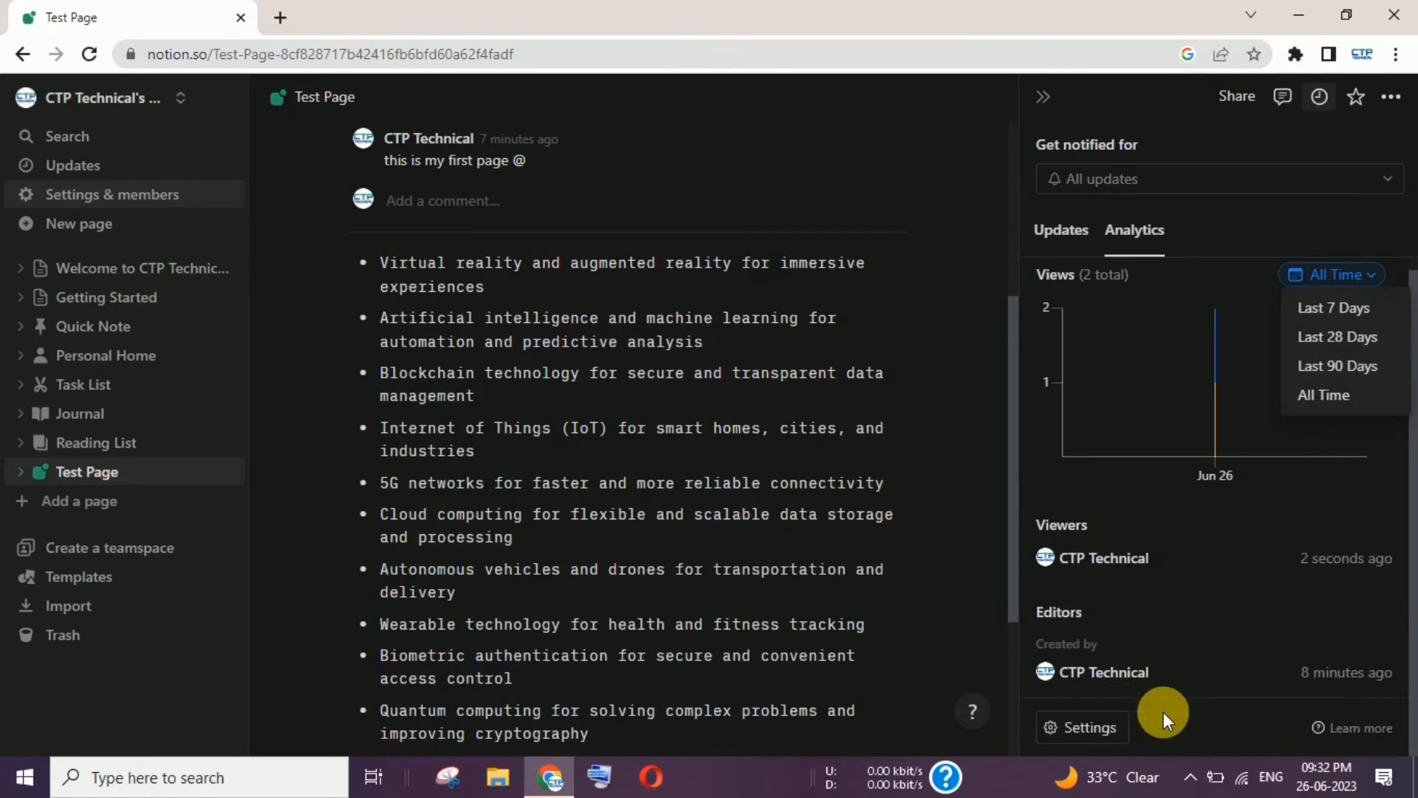
pyautogui.click(1082, 726)
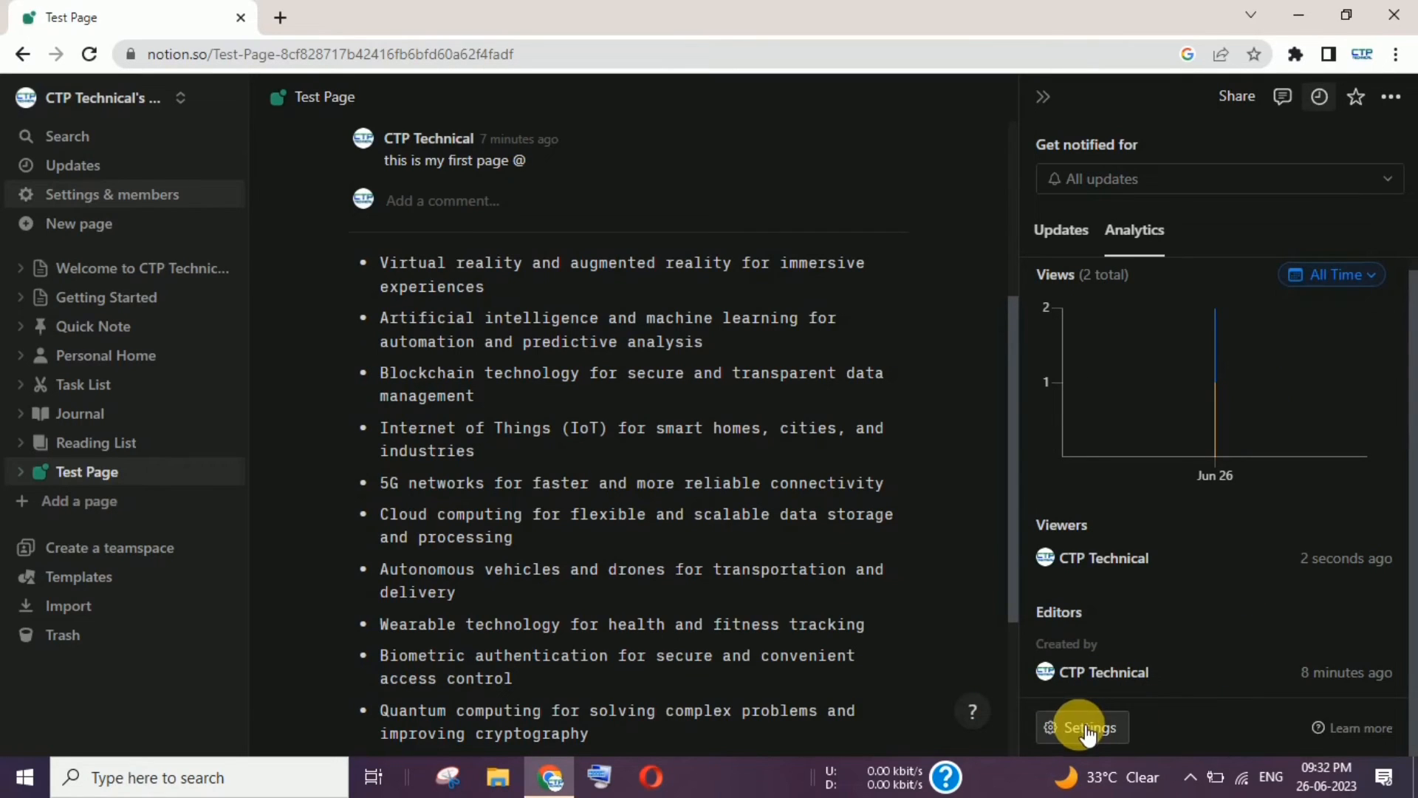
pyautogui.click(1085, 728)
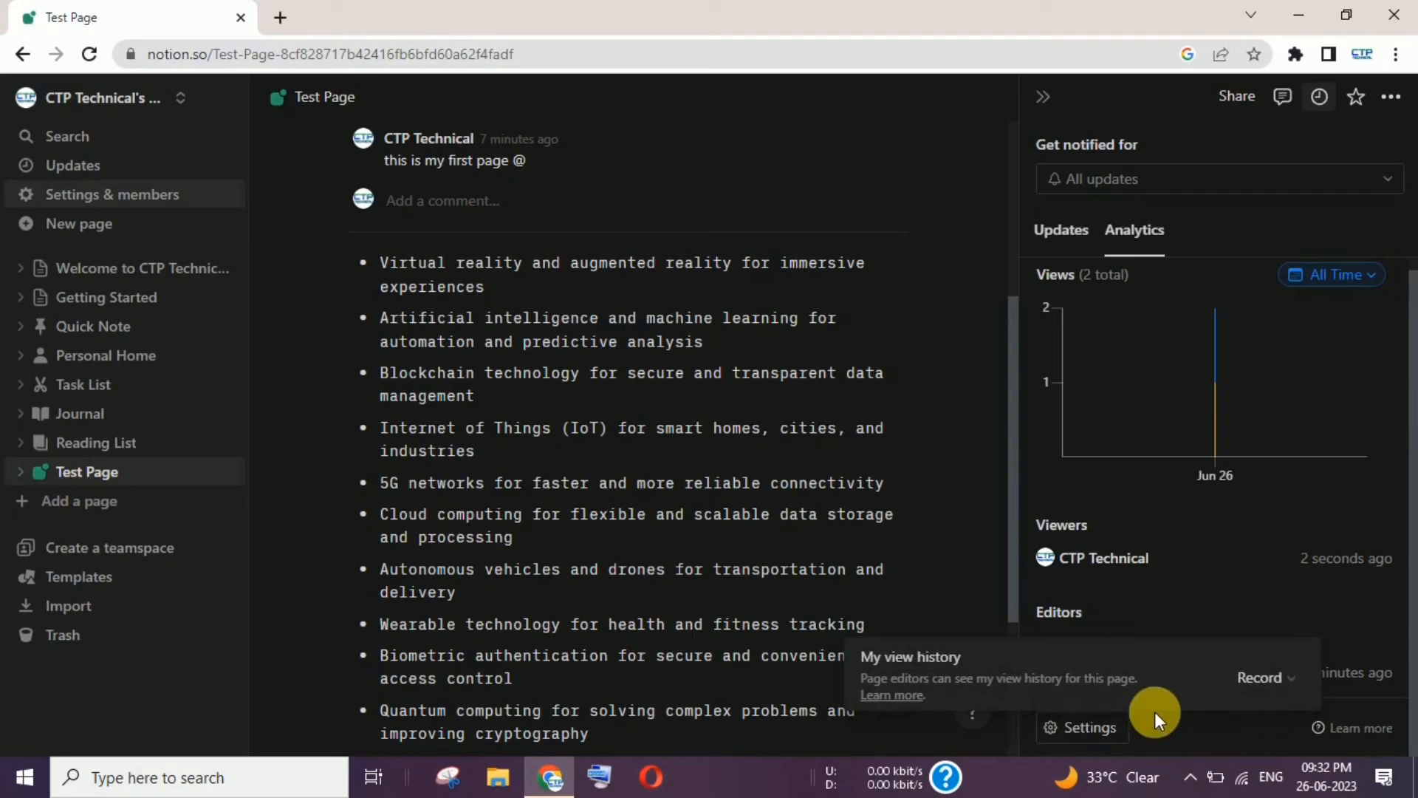
pyautogui.click(1269, 691)
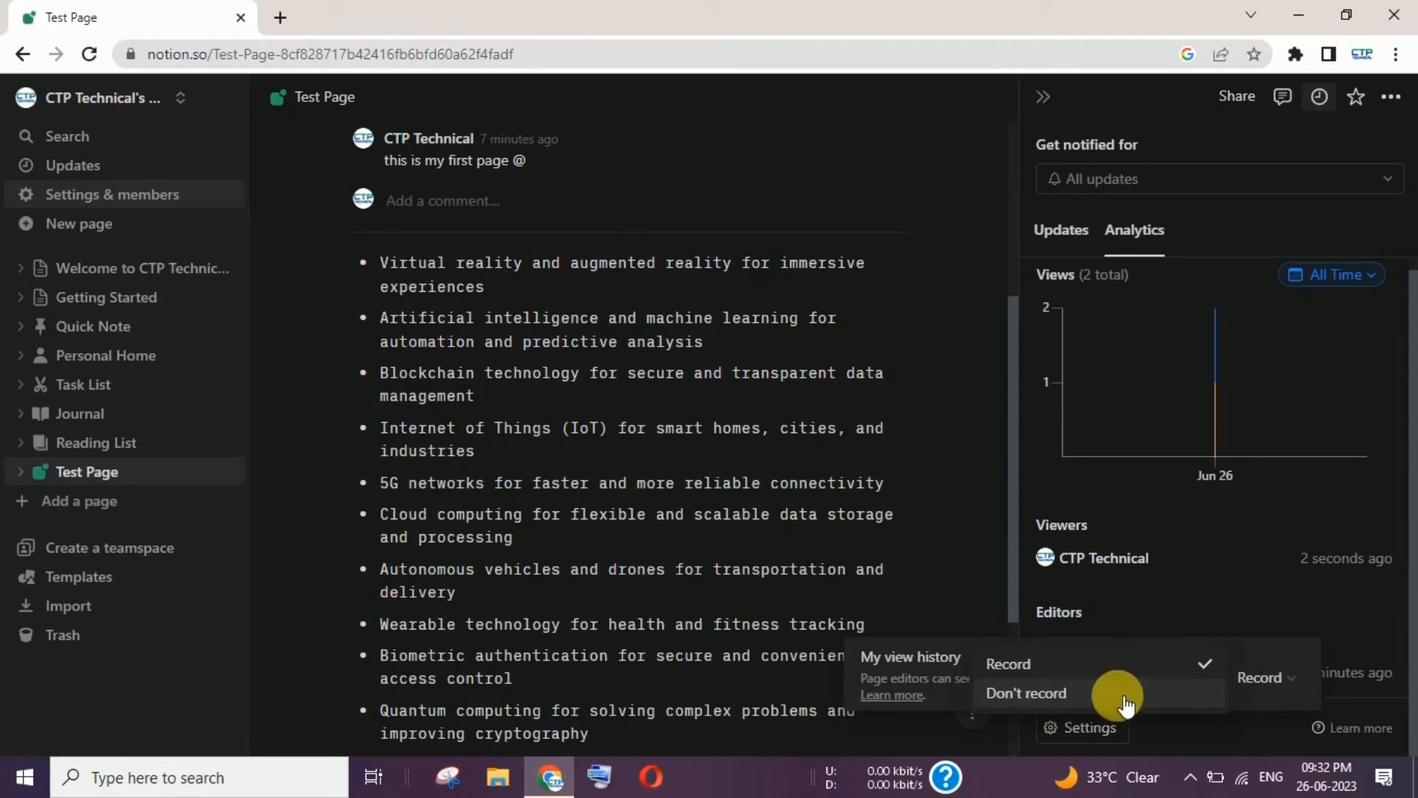
pyautogui.click(1171, 749)
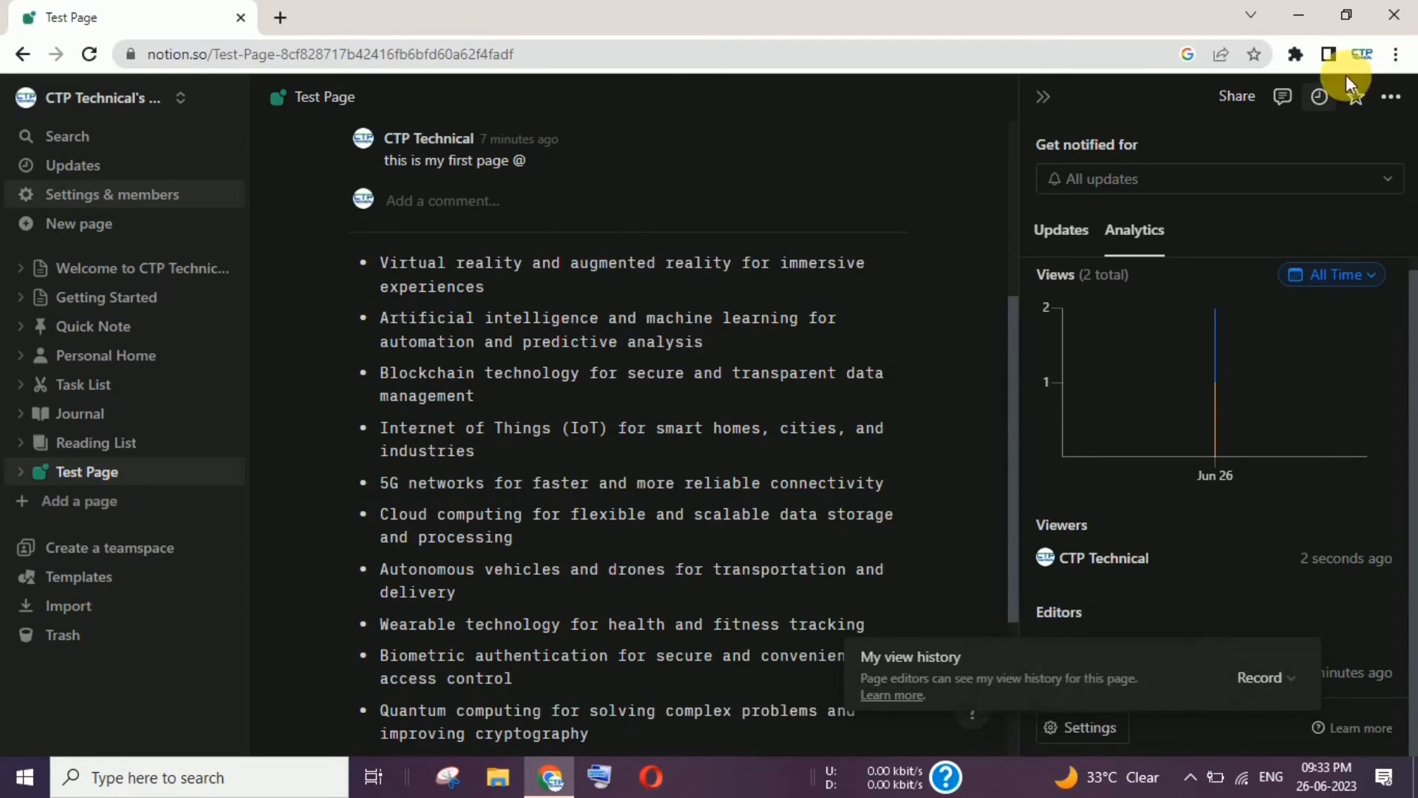
# Review the page updates of Test Page and show the deleted pages in the current page
pyautogui.click(1036, 234)
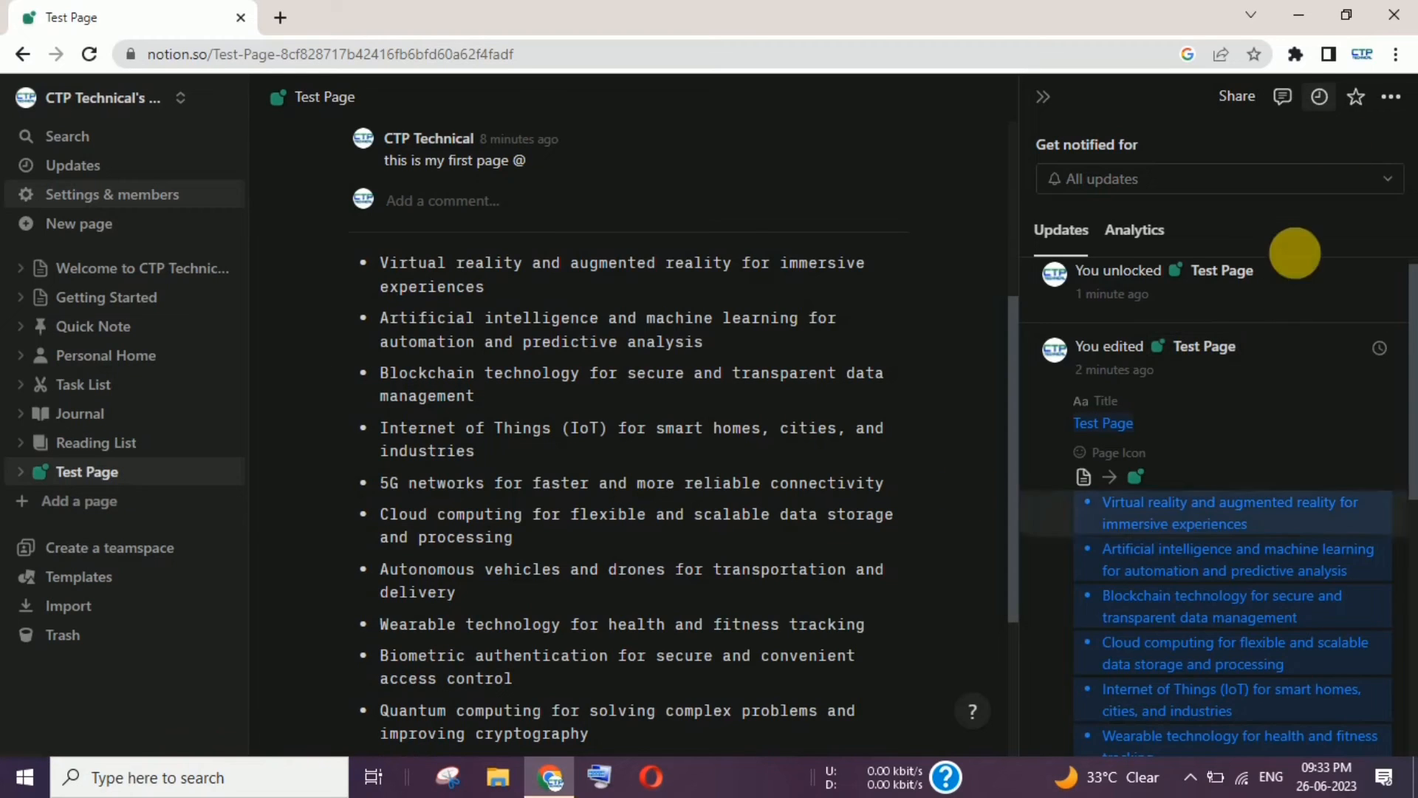
pyautogui.click(1392, 98)
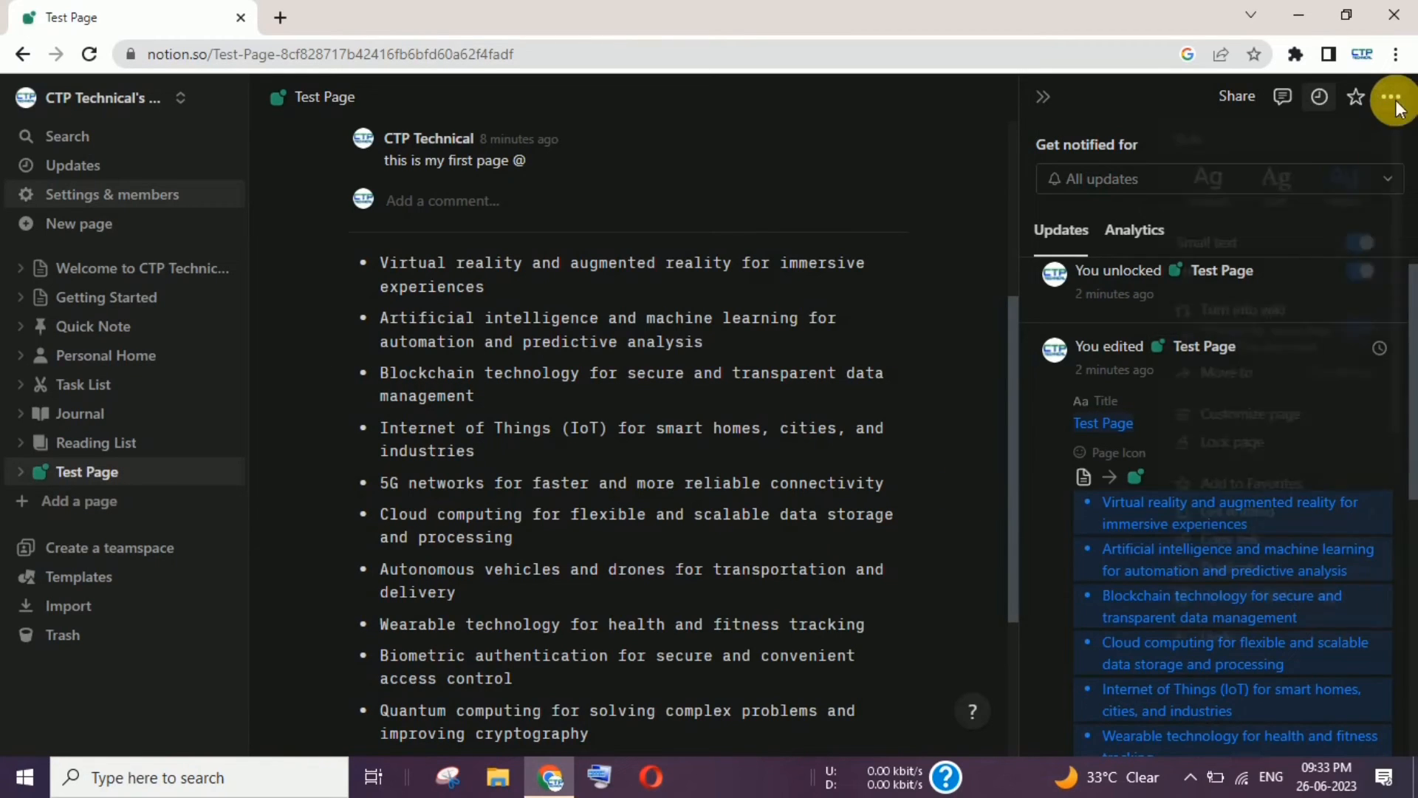
pyautogui.moveTo(1401, 269); pyautogui.dragTo(1411, 491)
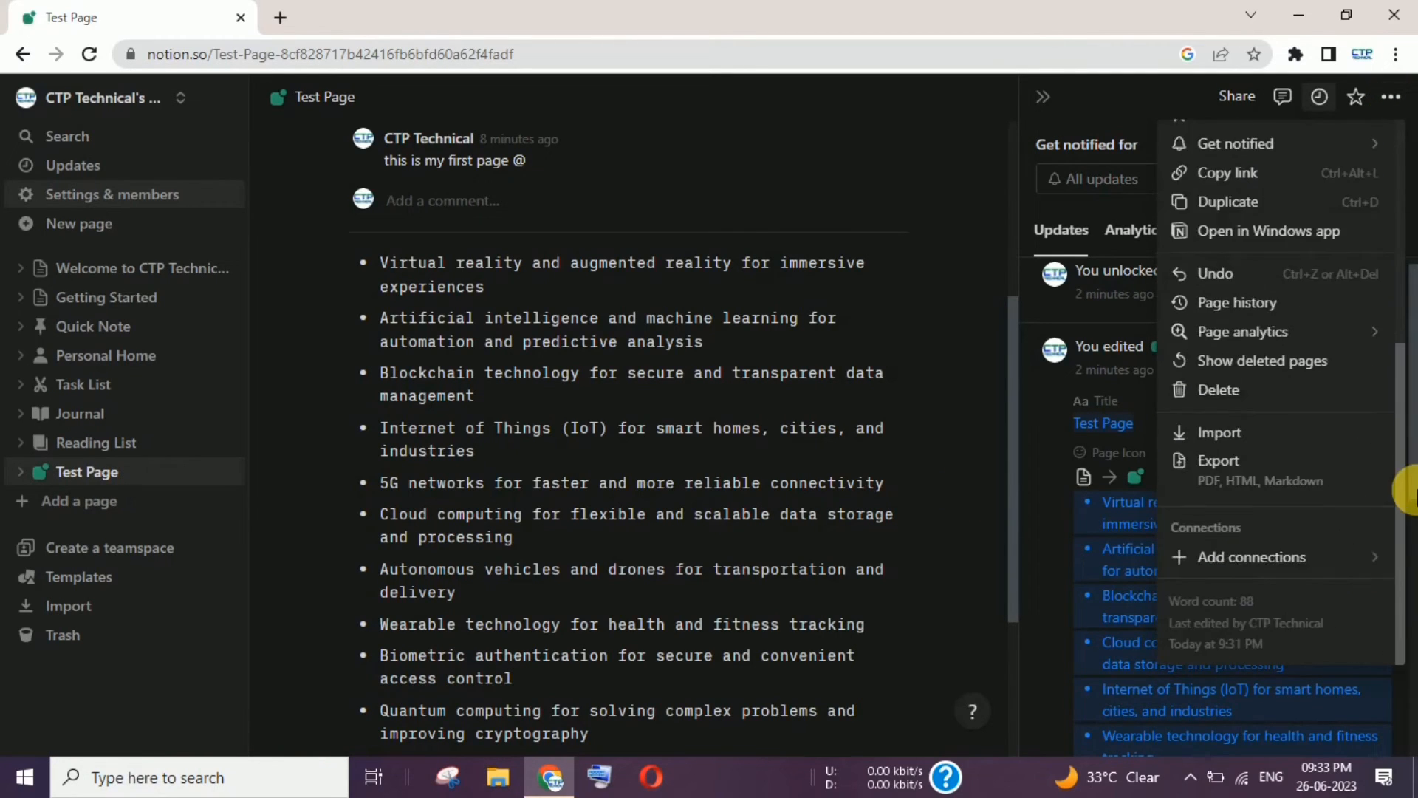
pyautogui.click(1235, 362)
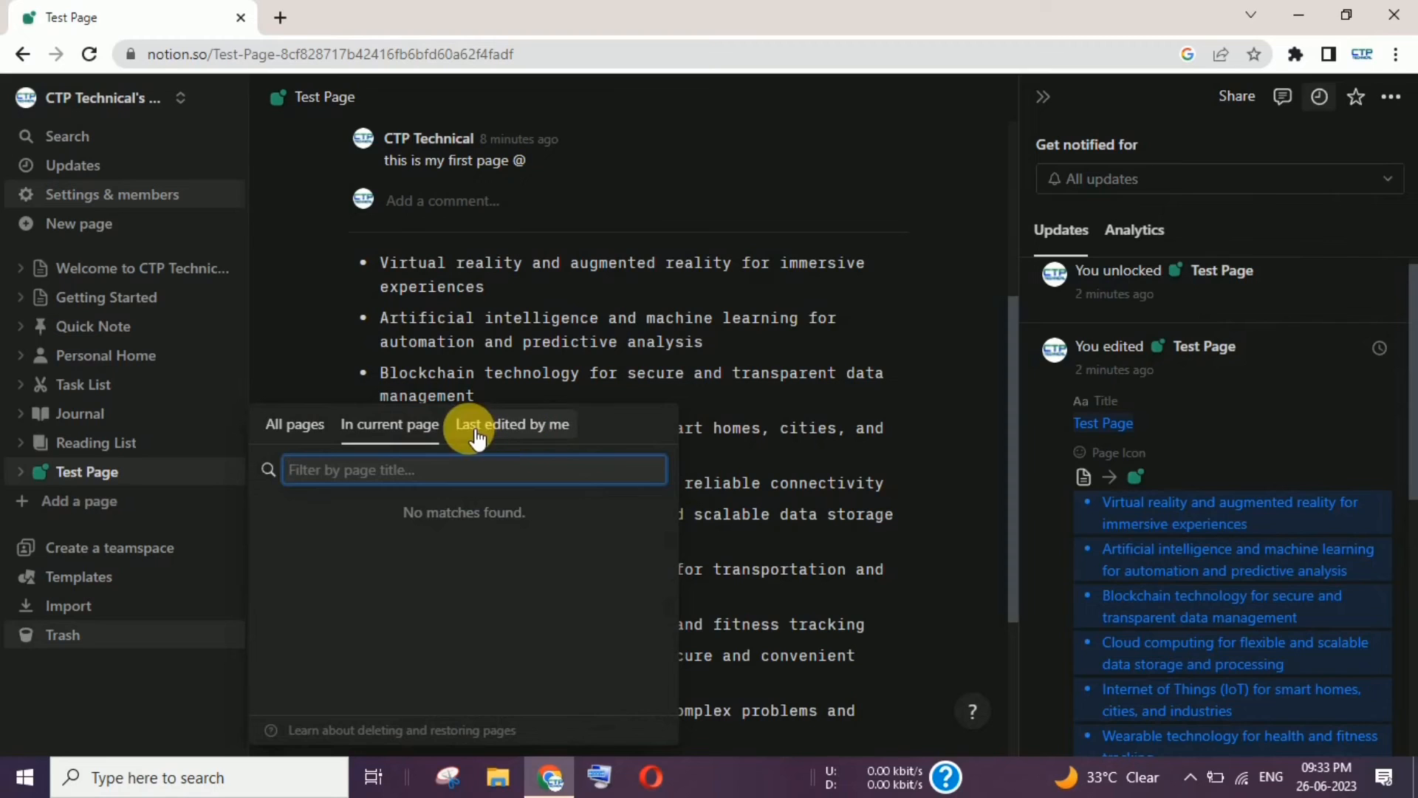
# Delete Test Page to the trash and restore it
pyautogui.click(1392, 97)
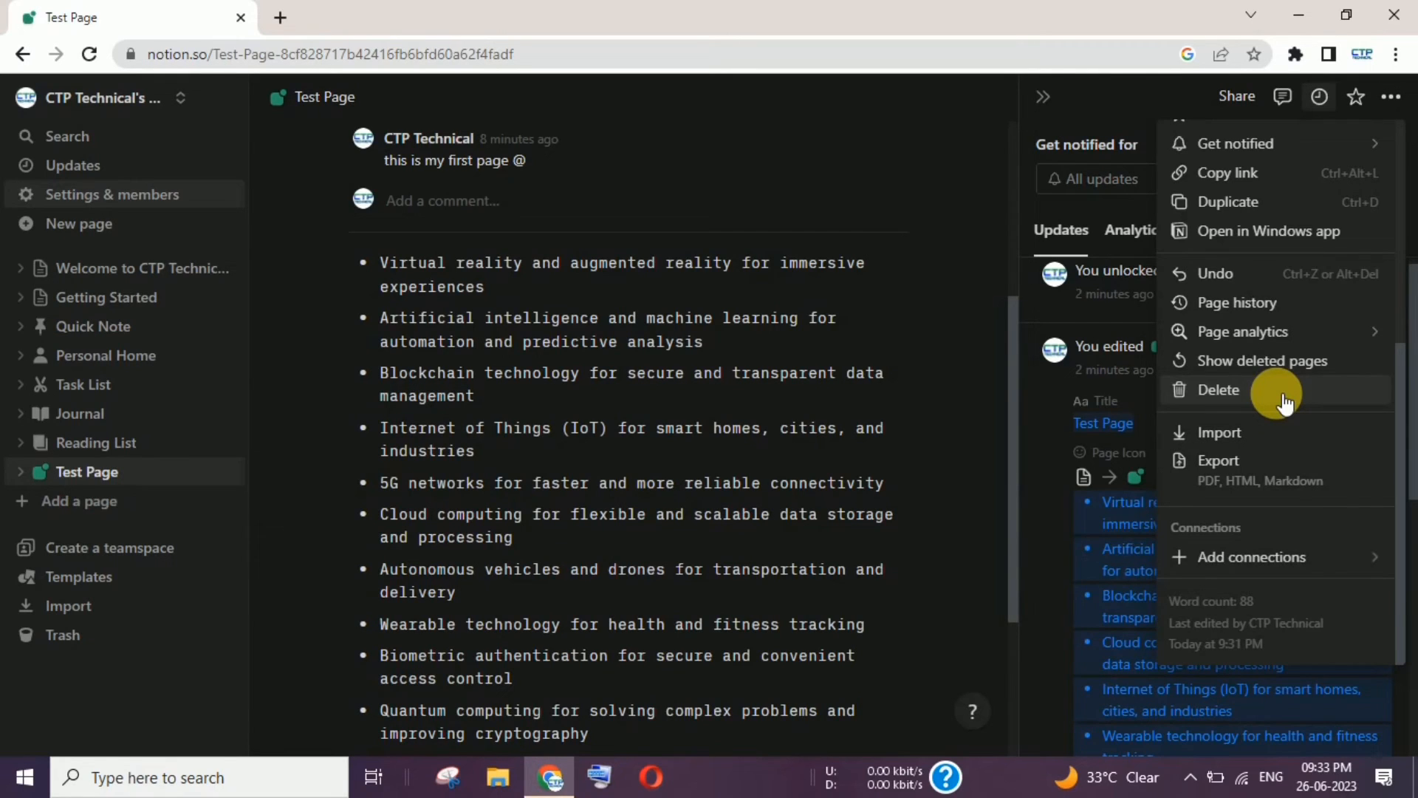
pyautogui.click(1284, 403)
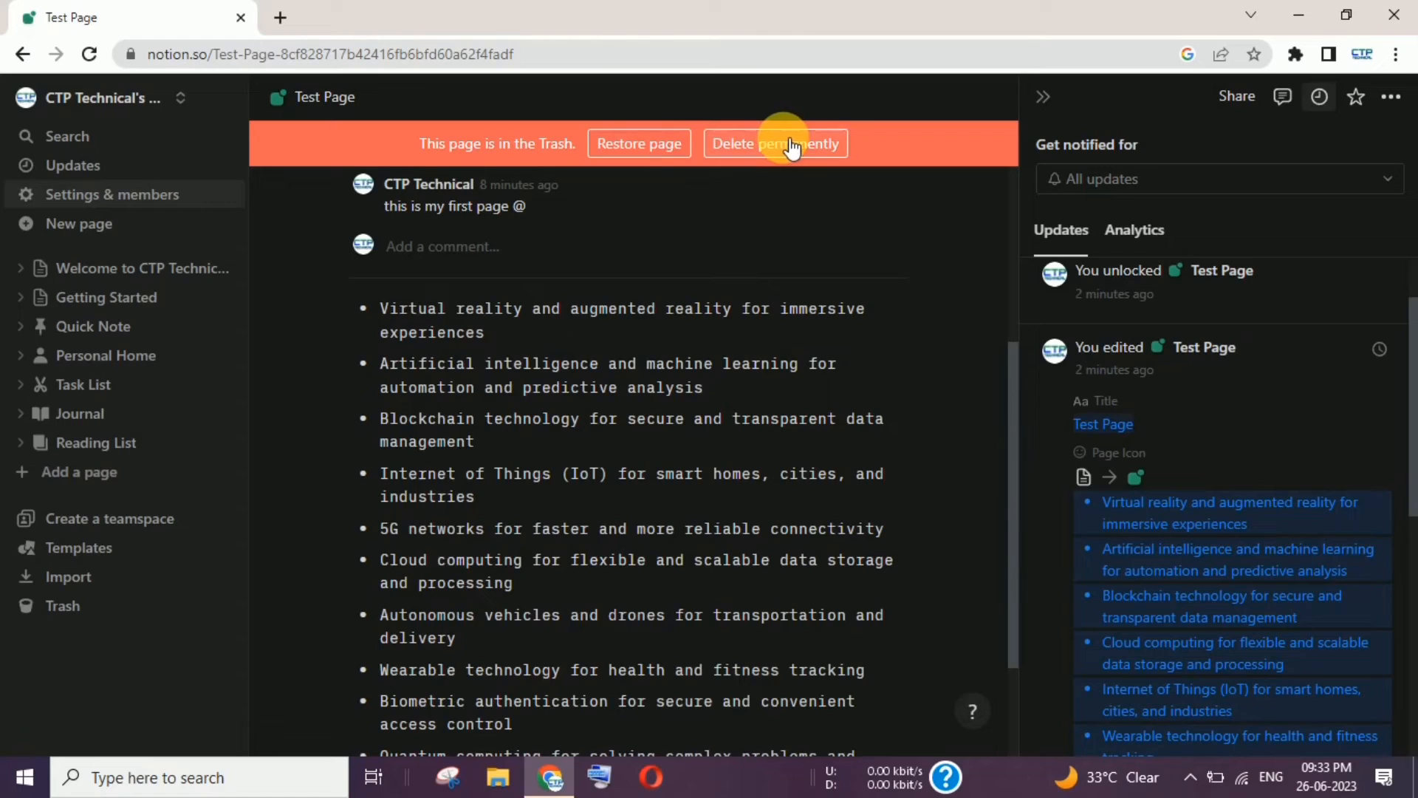
pyautogui.click(654, 145)
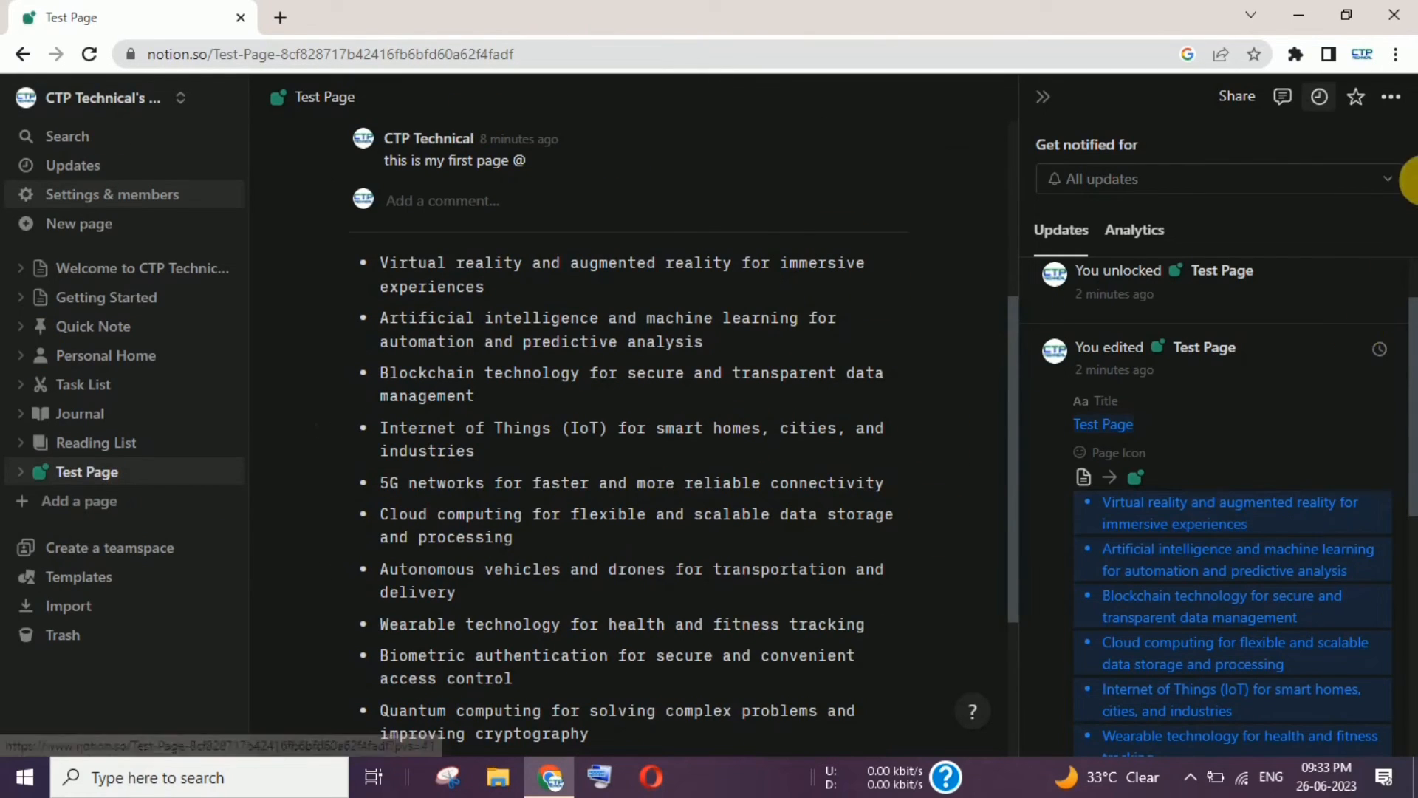
# View the available data import sources from Test Page's options and close the import settings
pyautogui.click(1390, 97)
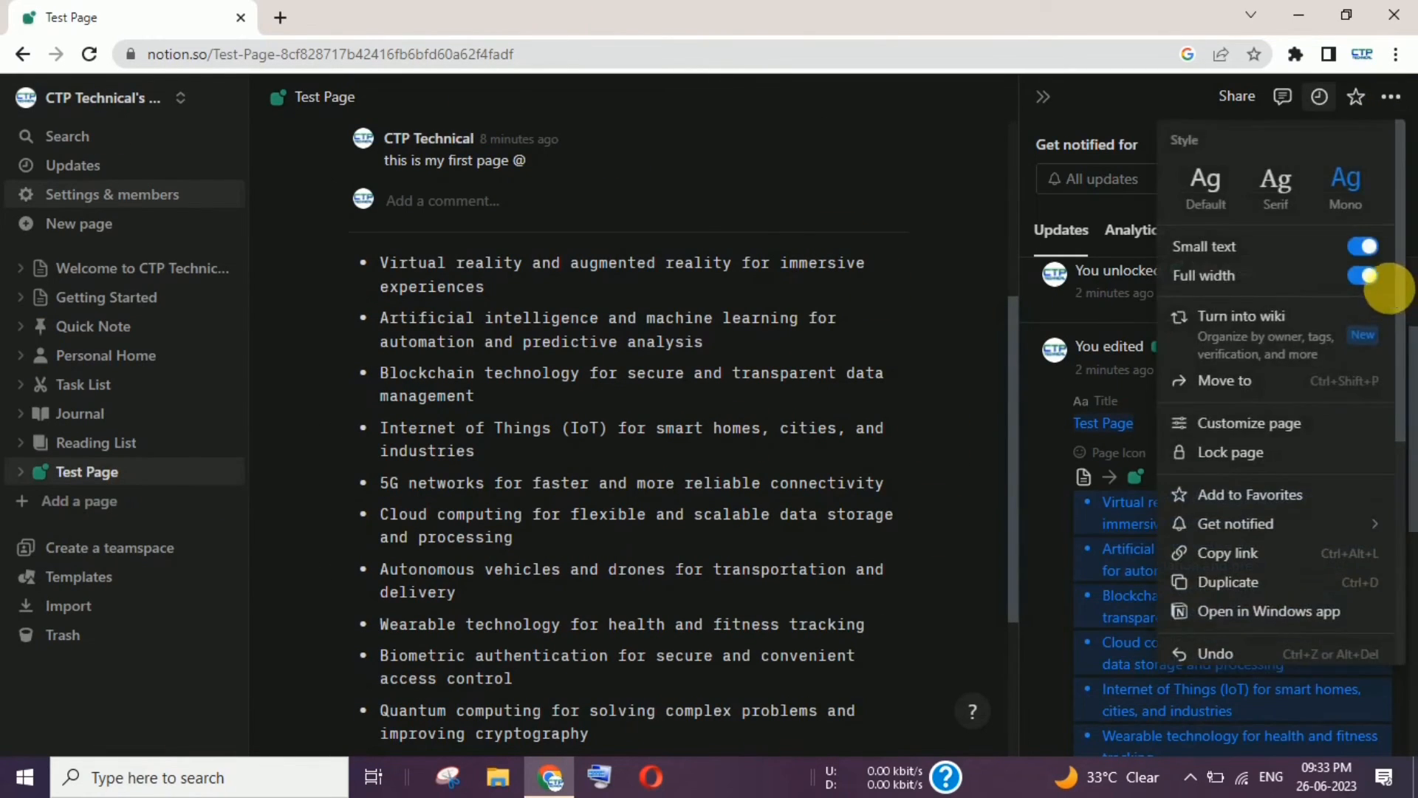
pyautogui.moveTo(1400, 345); pyautogui.dragTo(1403, 574)
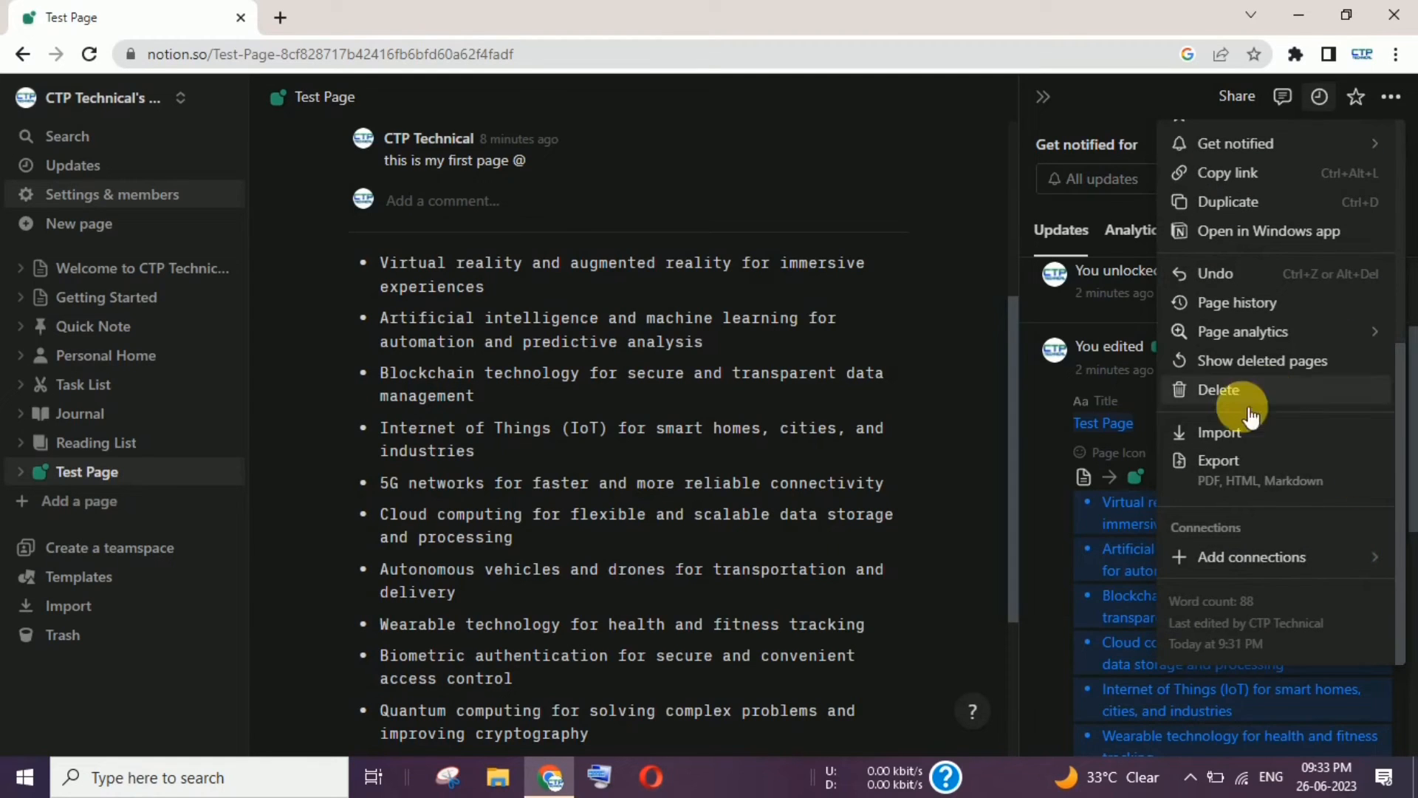
pyautogui.click(1220, 436)
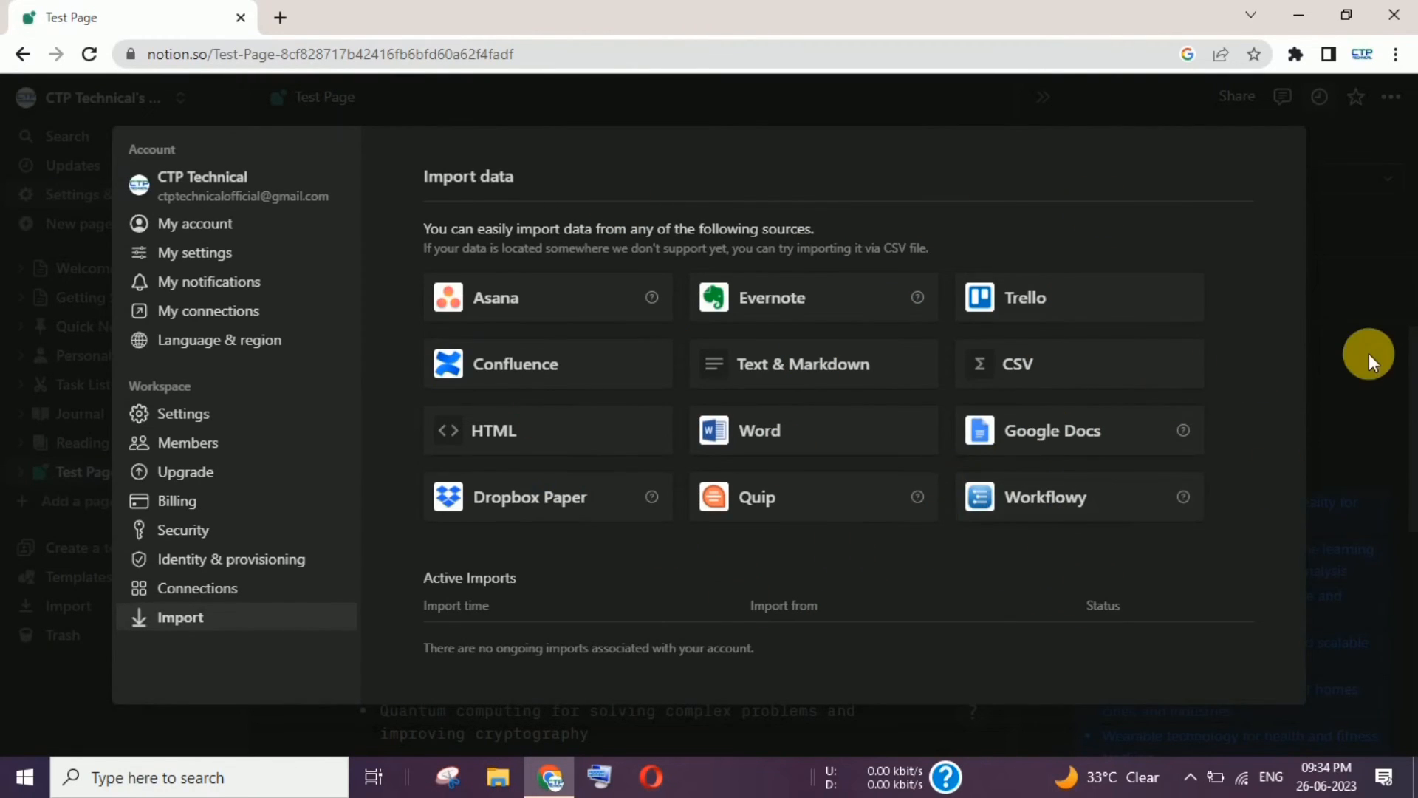
pyautogui.click(1368, 353)
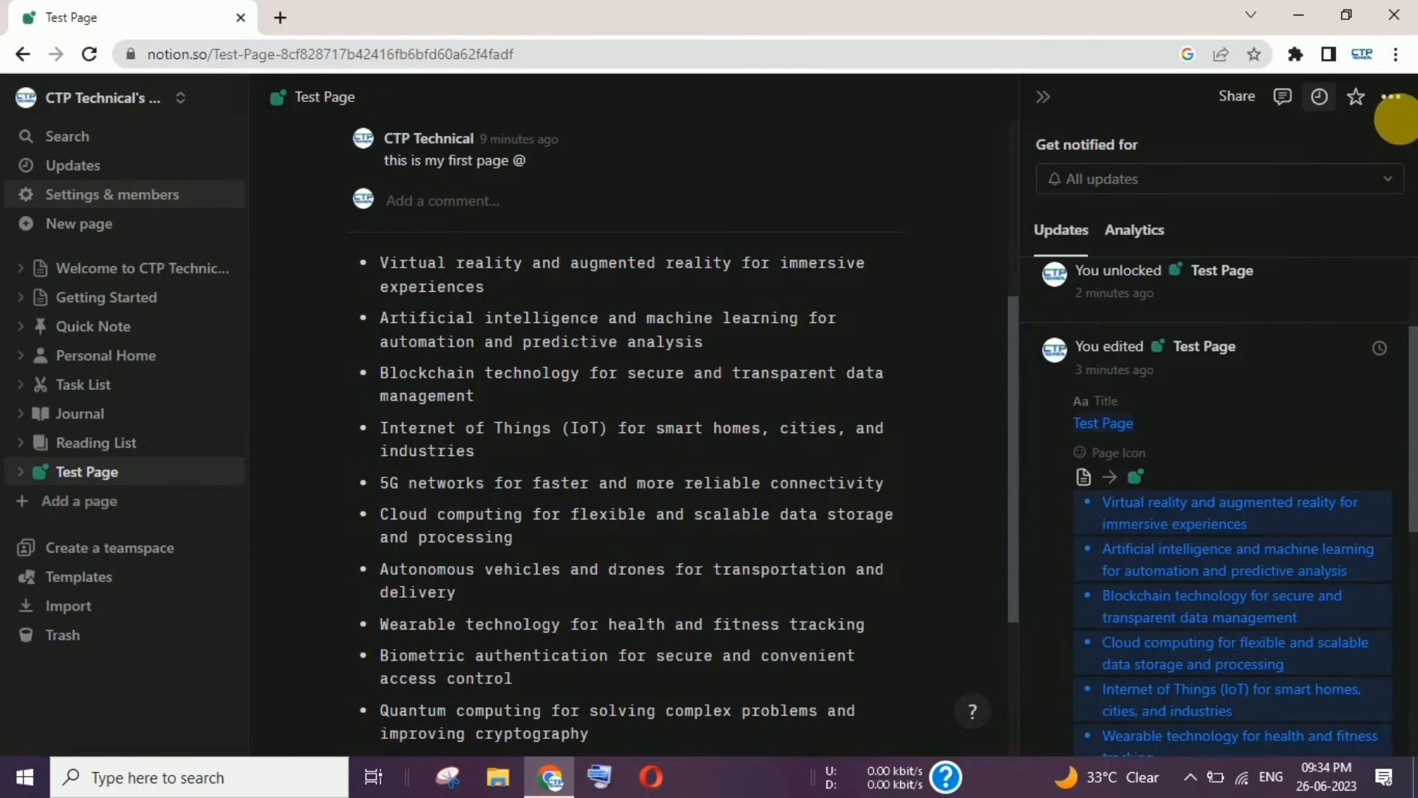
# Review the export settings of Test Page, keep Everything as the included content, and cancel the export
pyautogui.click(1392, 97)
pyautogui.scroll(-5, 1401, 507)
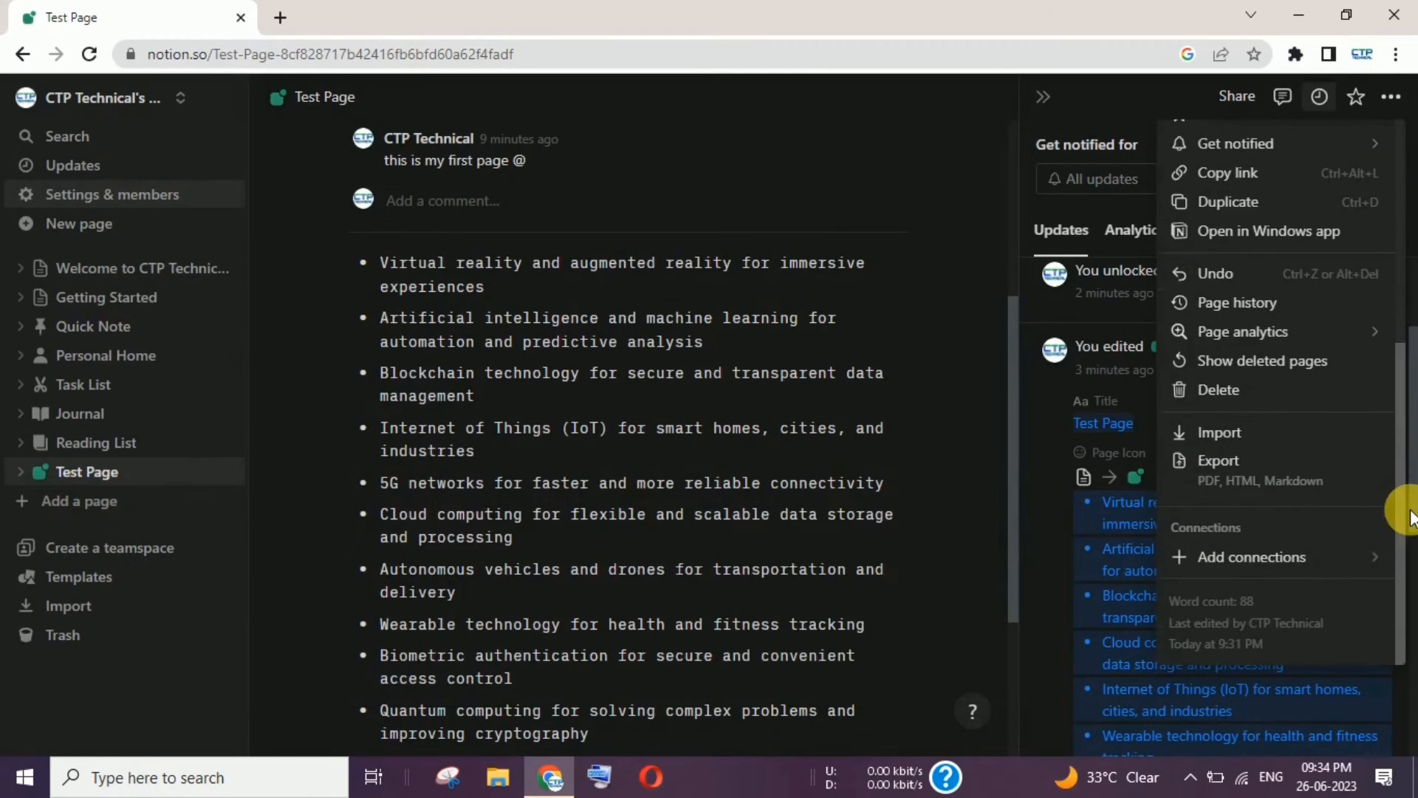
pyautogui.click(1229, 503)
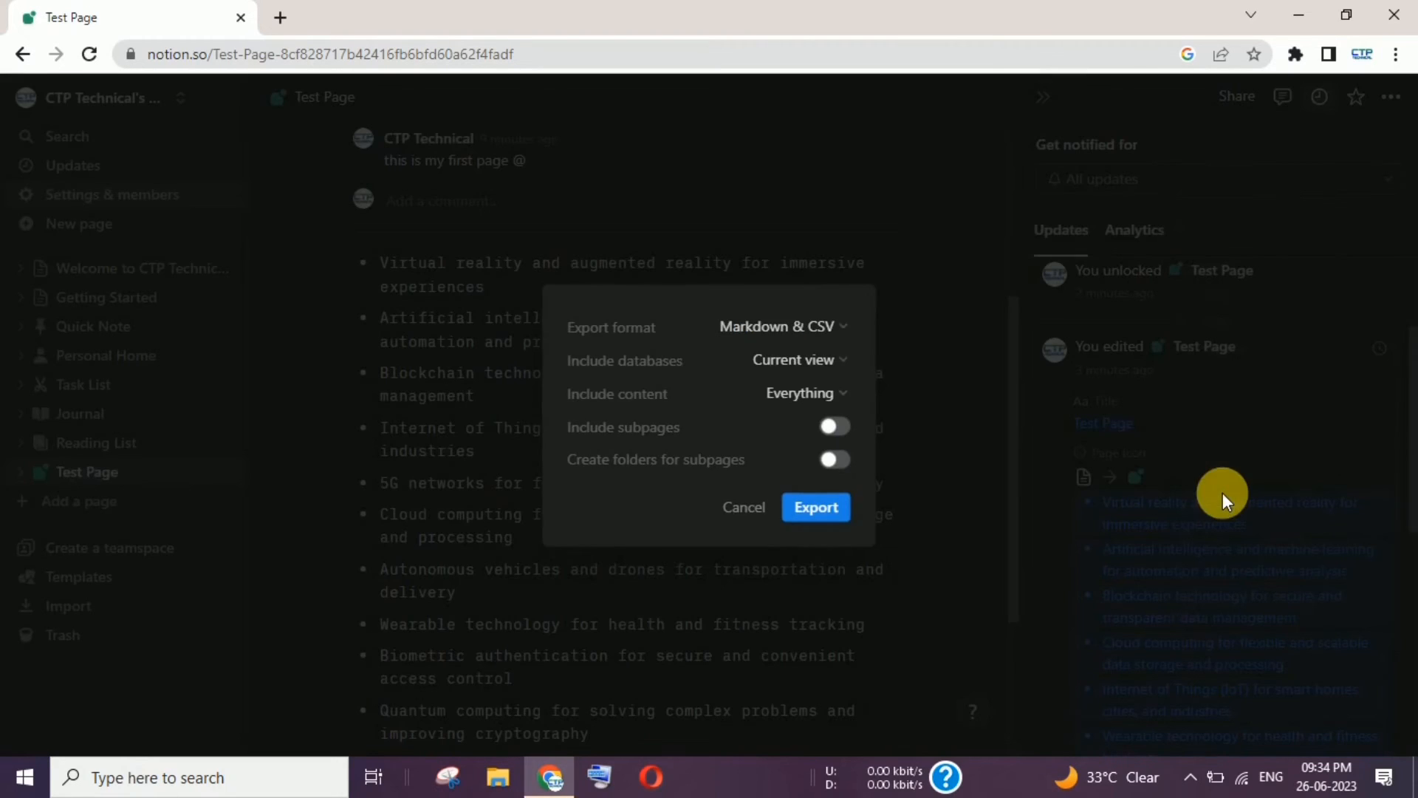
pyautogui.click(828, 403)
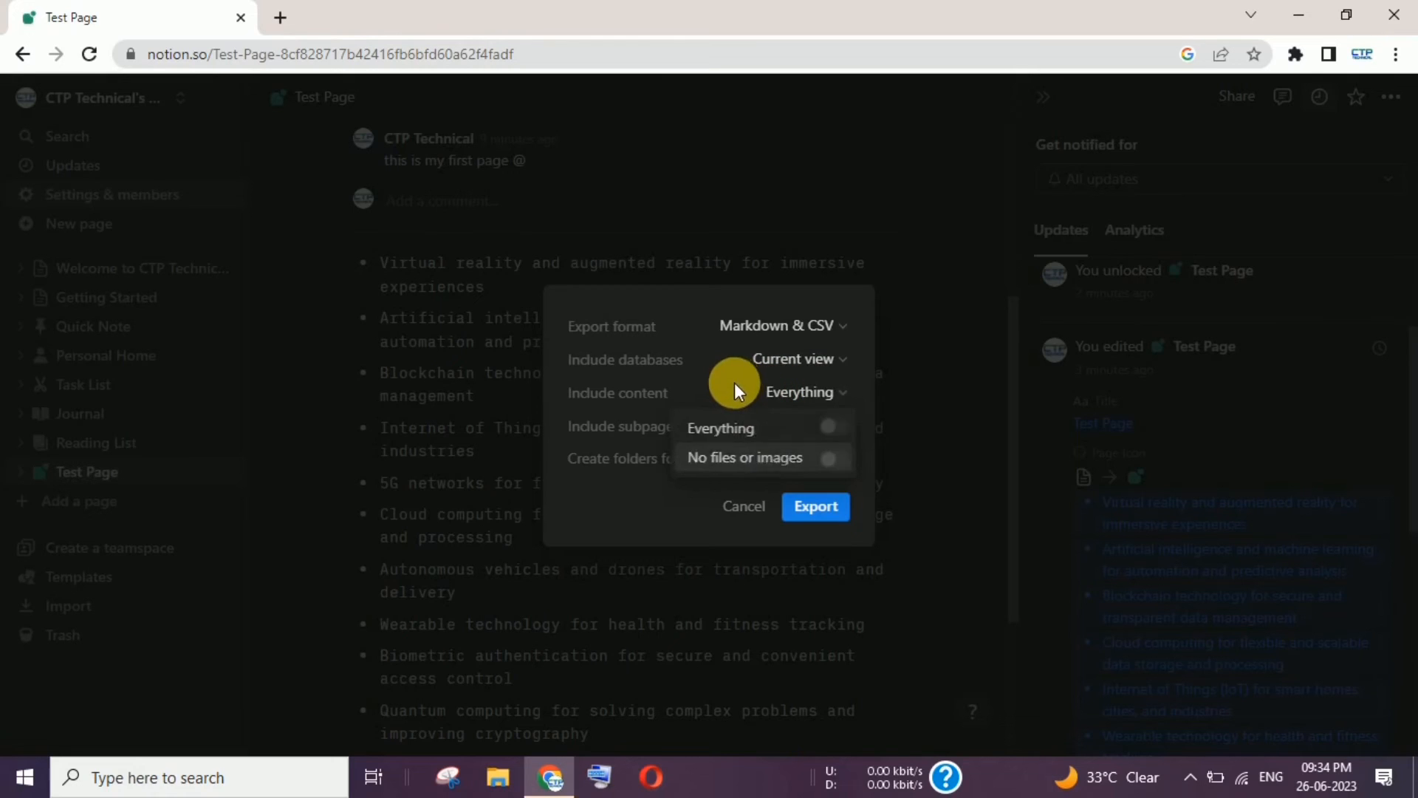
pyautogui.click(717, 429)
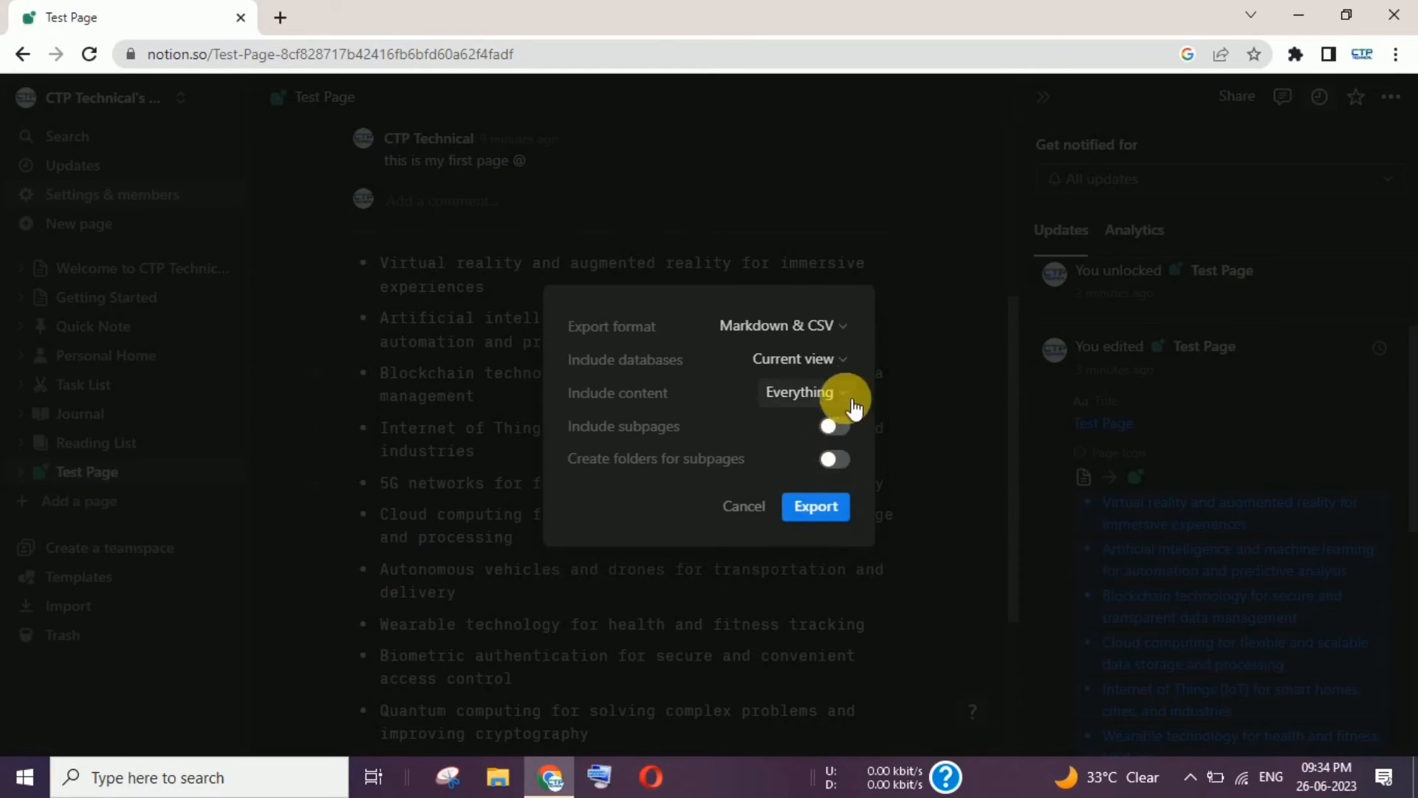
pyautogui.click(768, 510)
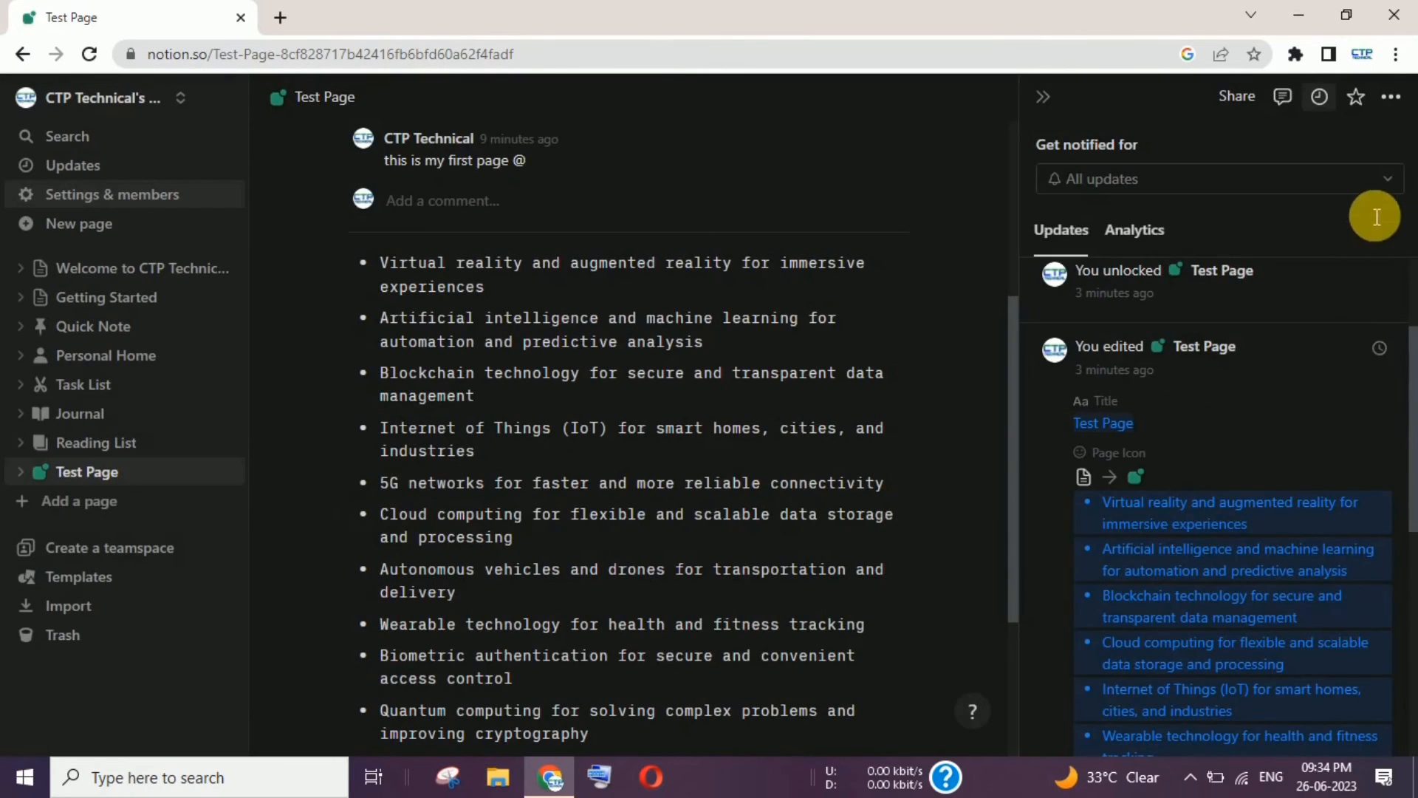
# Browse the list of connections that can be added to Test Page and close it without adding one
pyautogui.click(1391, 97)
pyautogui.scroll(-5, 1403, 443)
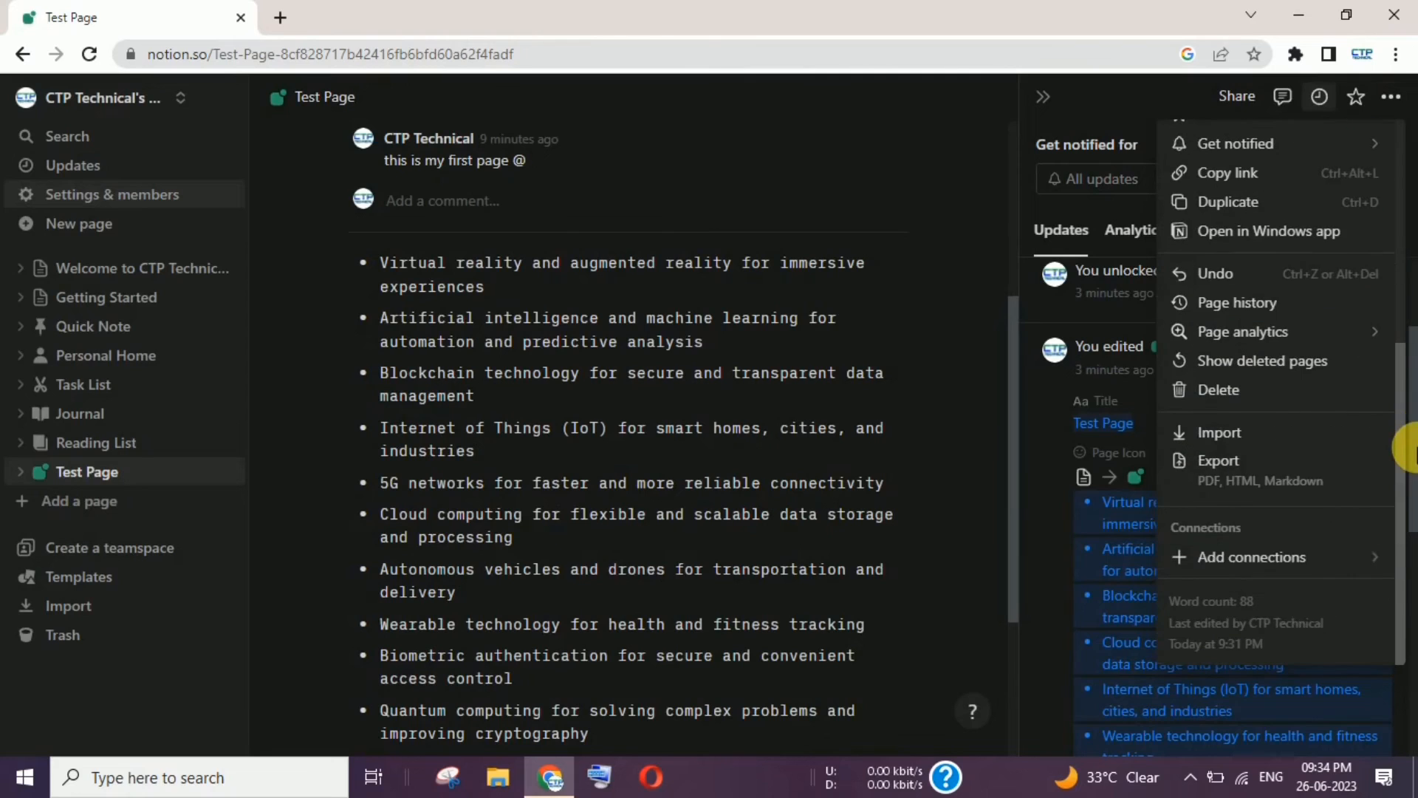
pyautogui.click(1337, 565)
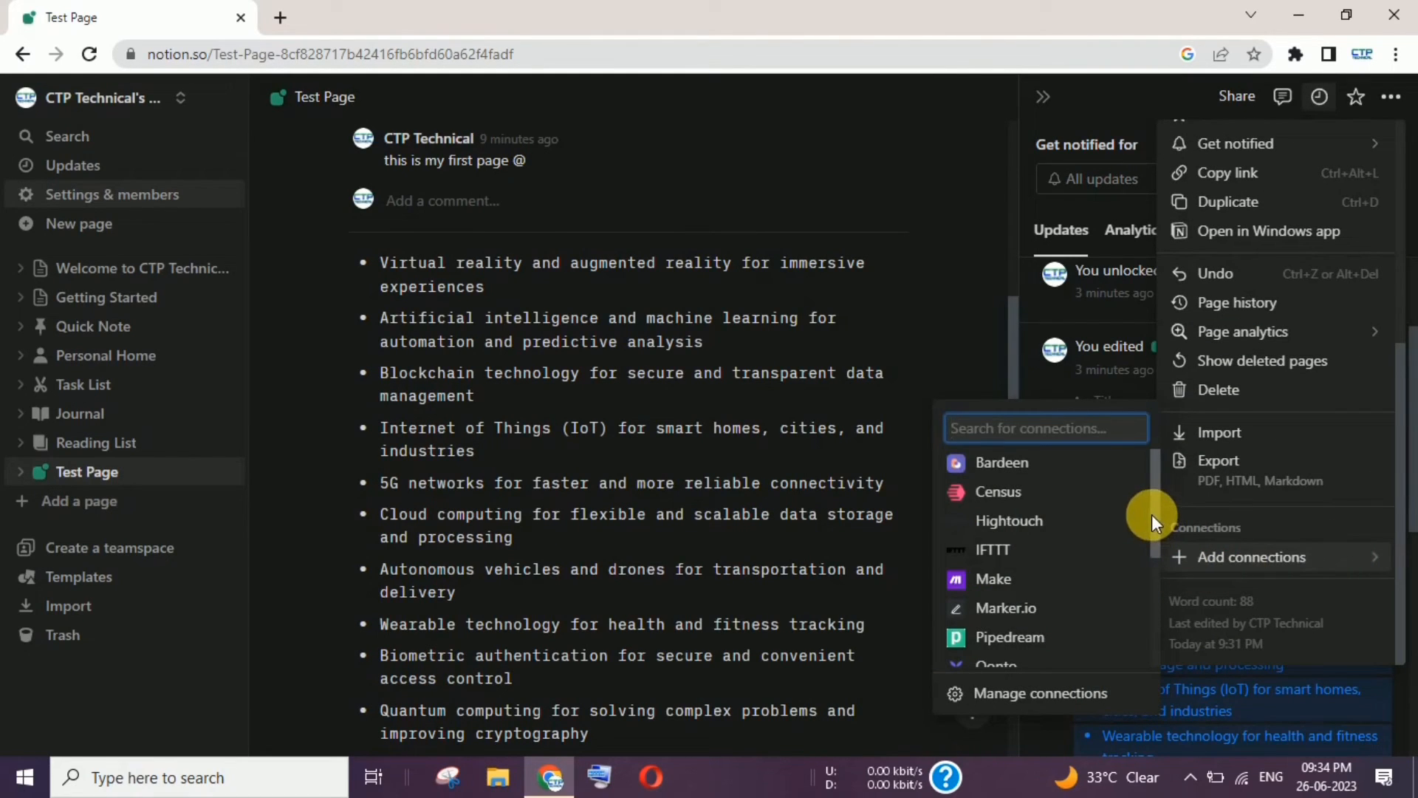
pyautogui.moveTo(1151, 514); pyautogui.dragTo(1158, 598)
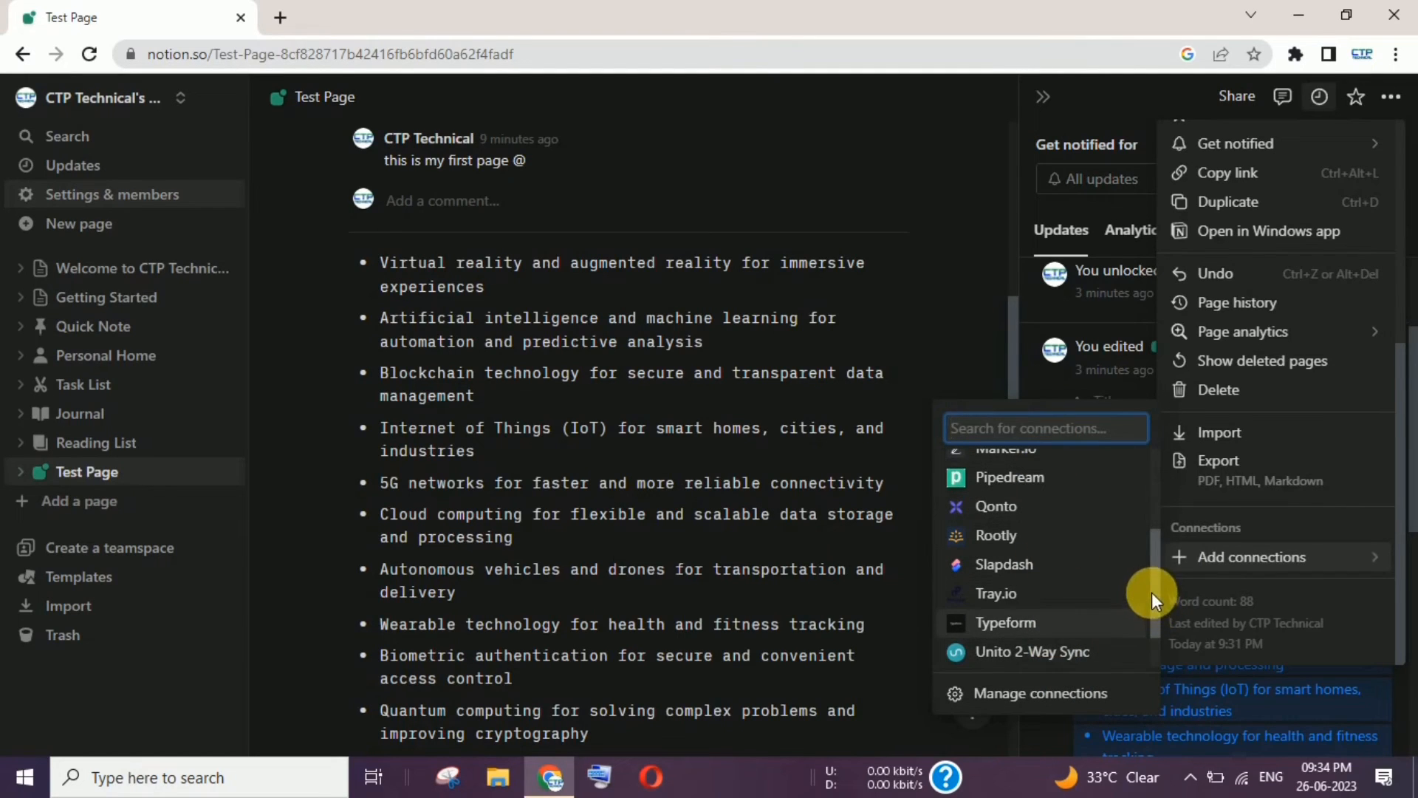
pyautogui.moveTo(1151, 598); pyautogui.dragTo(1141, 490)
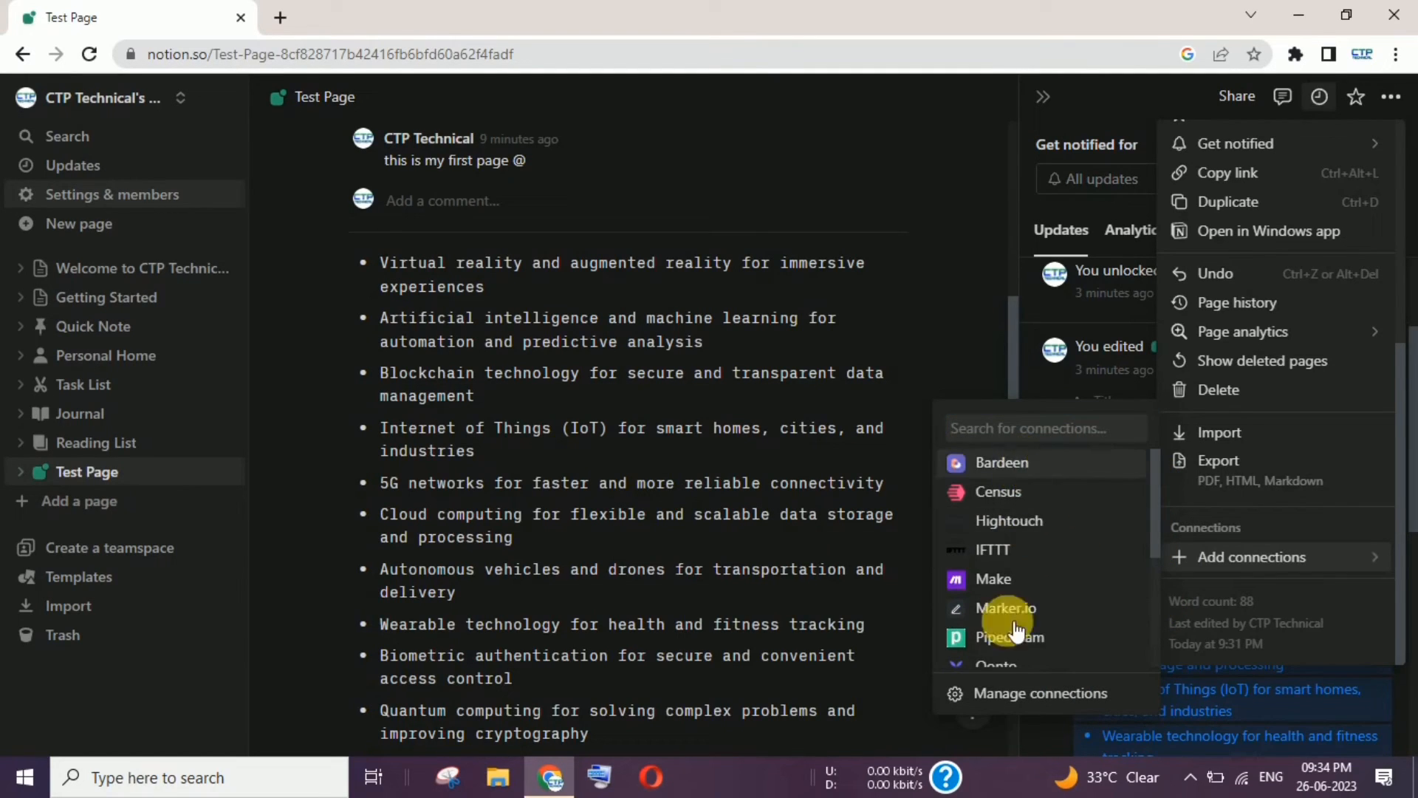
pyautogui.click(962, 330)
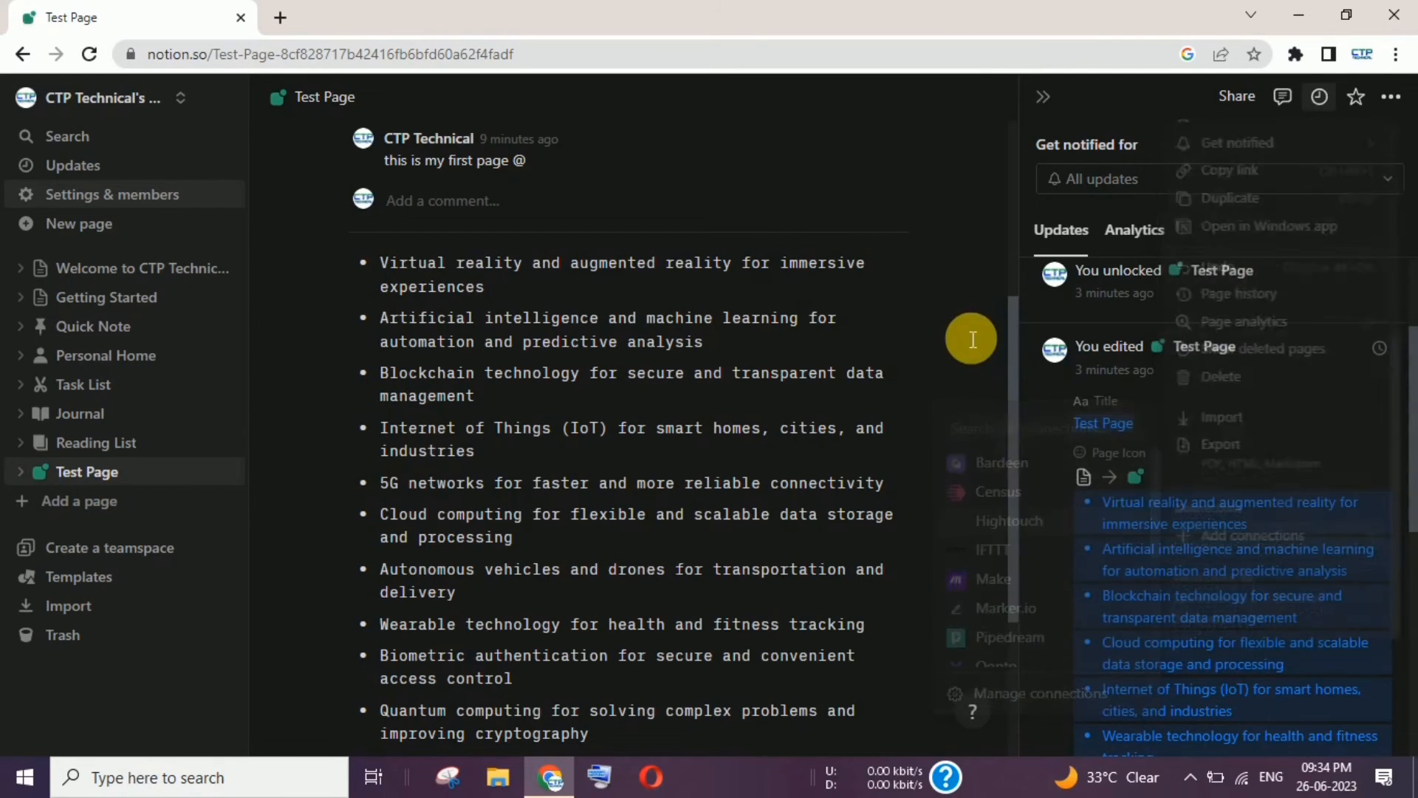
# Delete Test Page to the trash
pyautogui.click(1392, 97)
pyautogui.scroll(-5, 1397, 170)
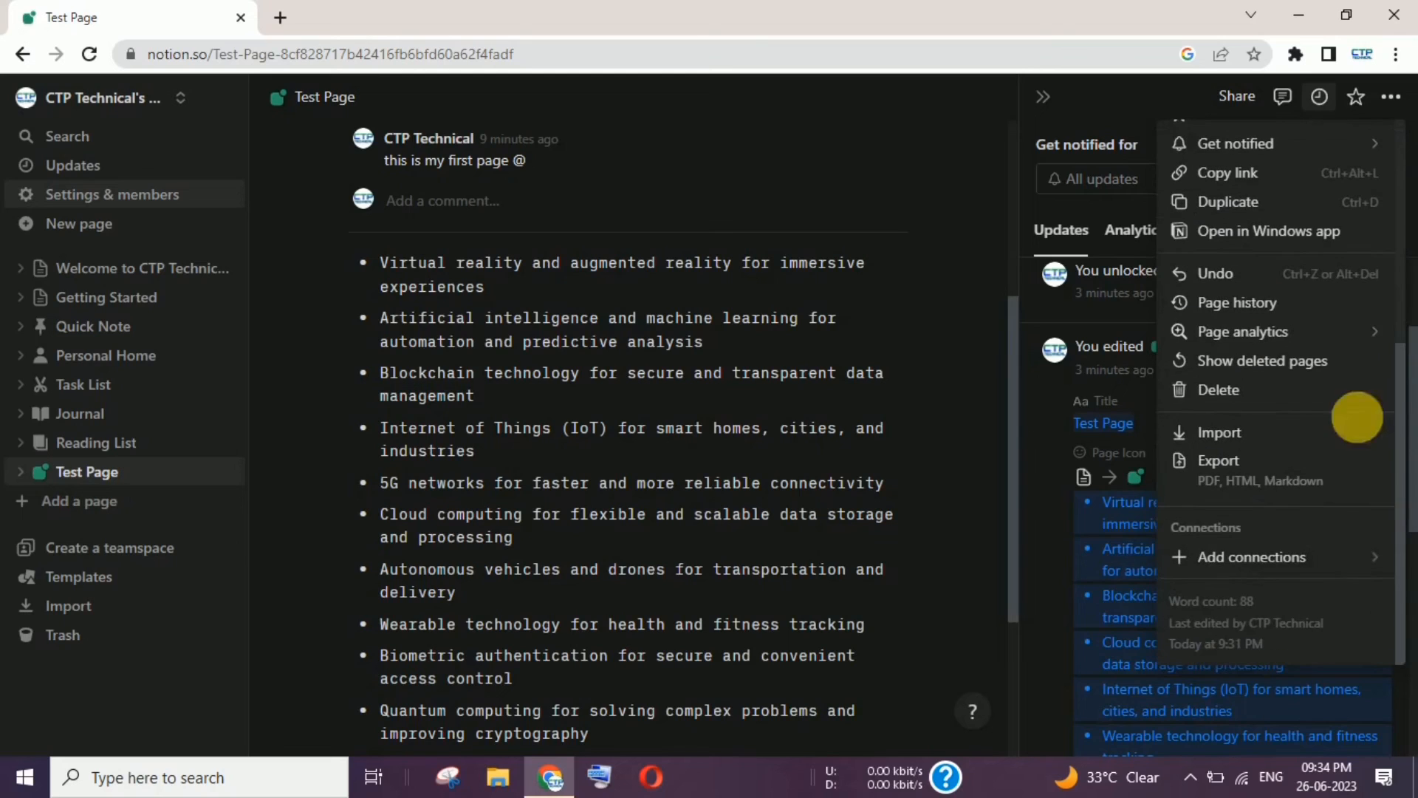
pyautogui.click(1213, 389)
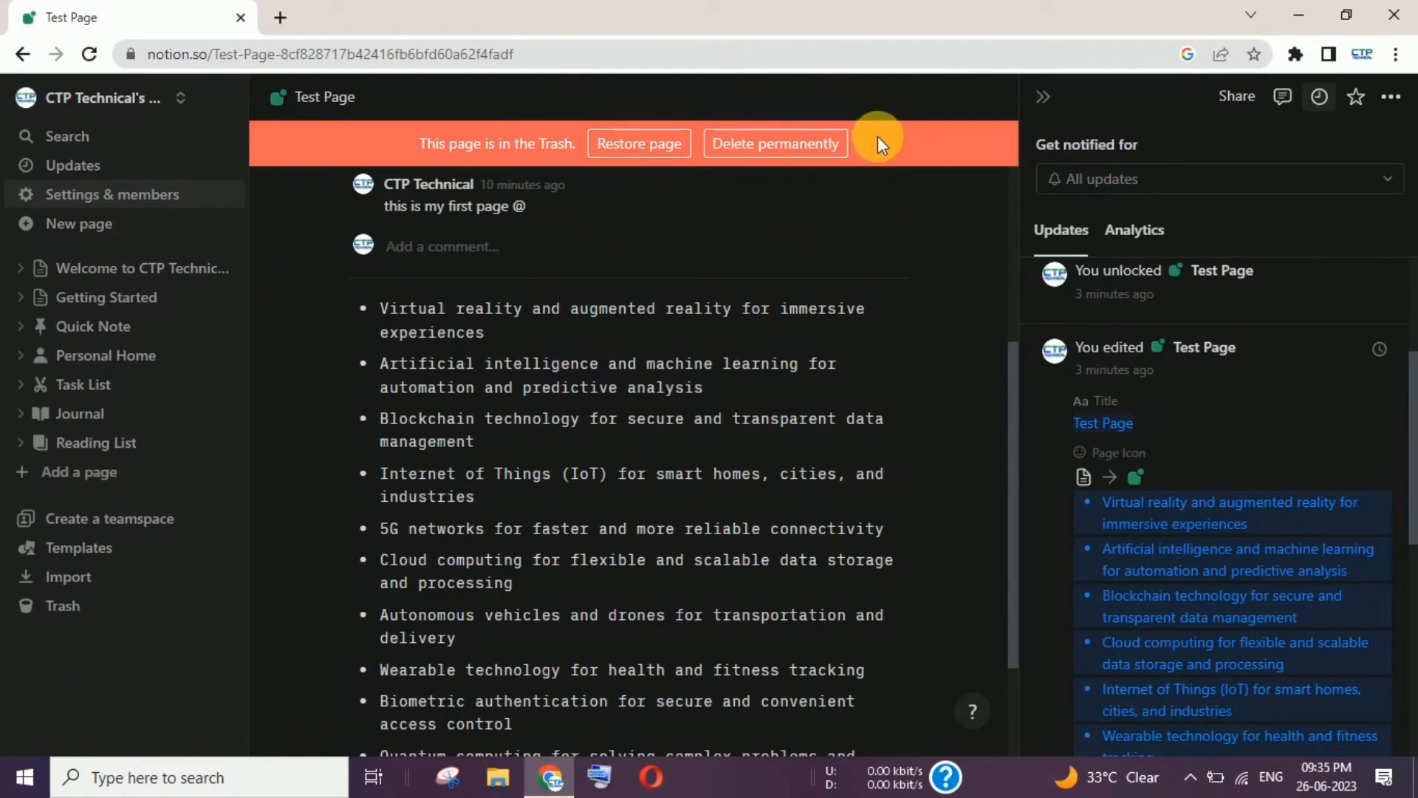
# Restore the book cover page from the trash and close the trash list
pyautogui.click(66, 605)
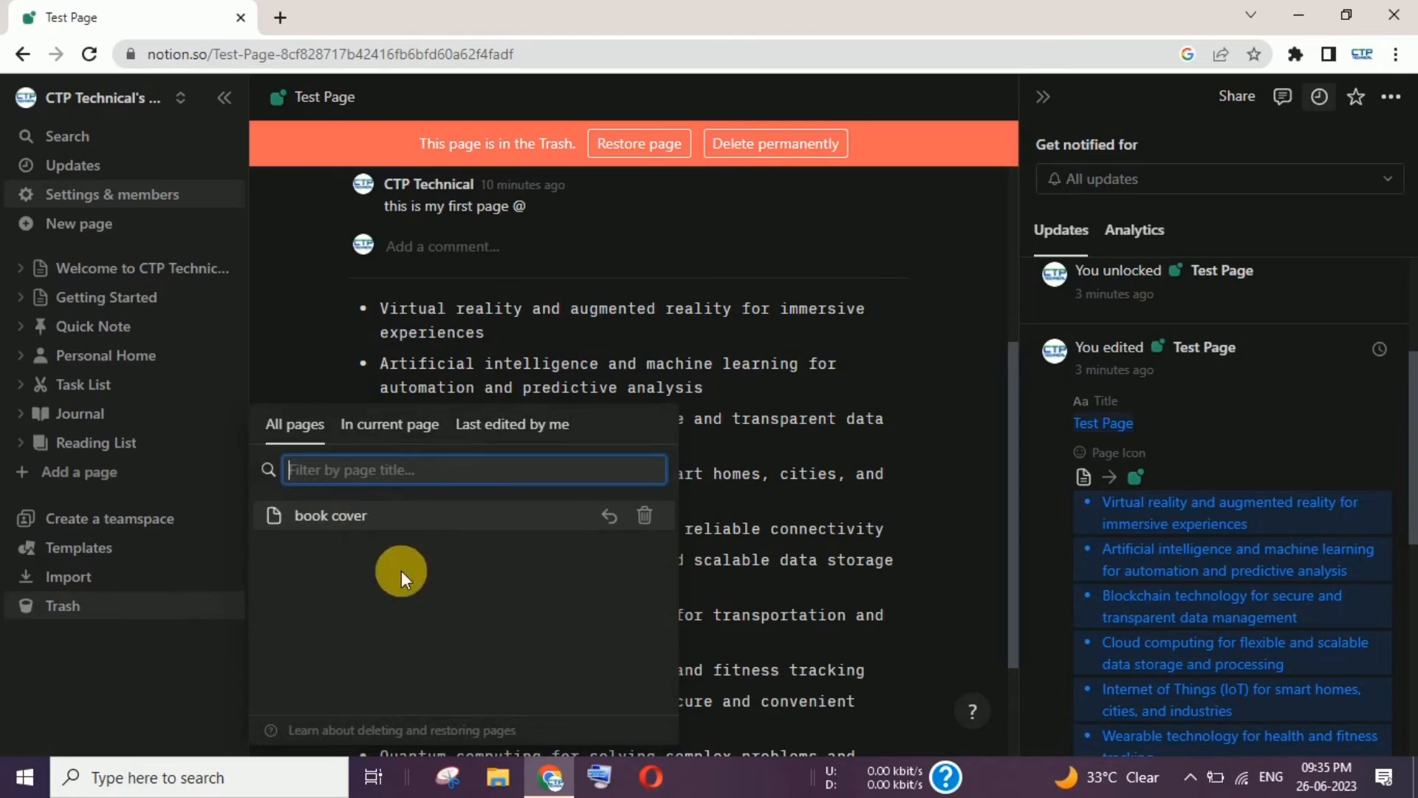
pyautogui.click(609, 517)
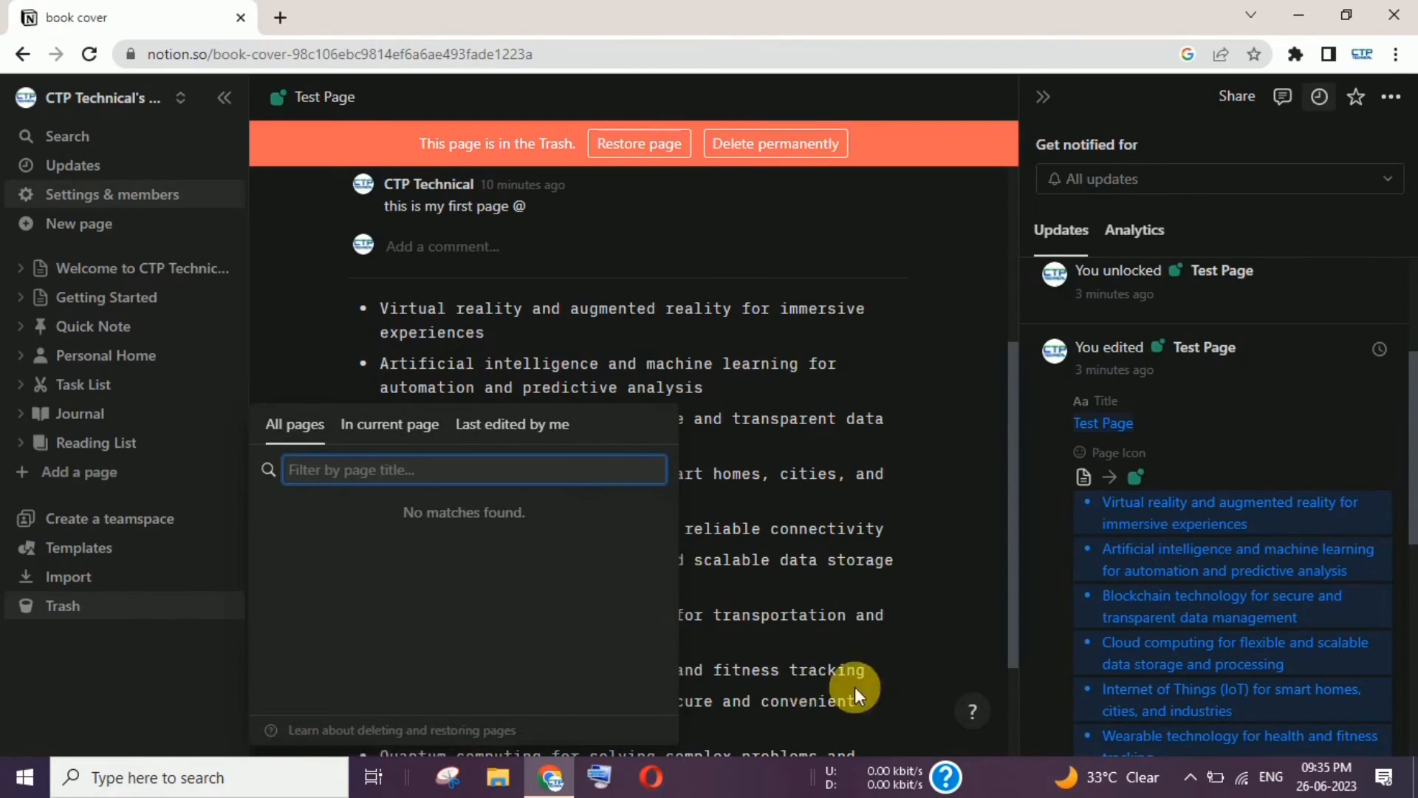
pyautogui.click(800, 254)
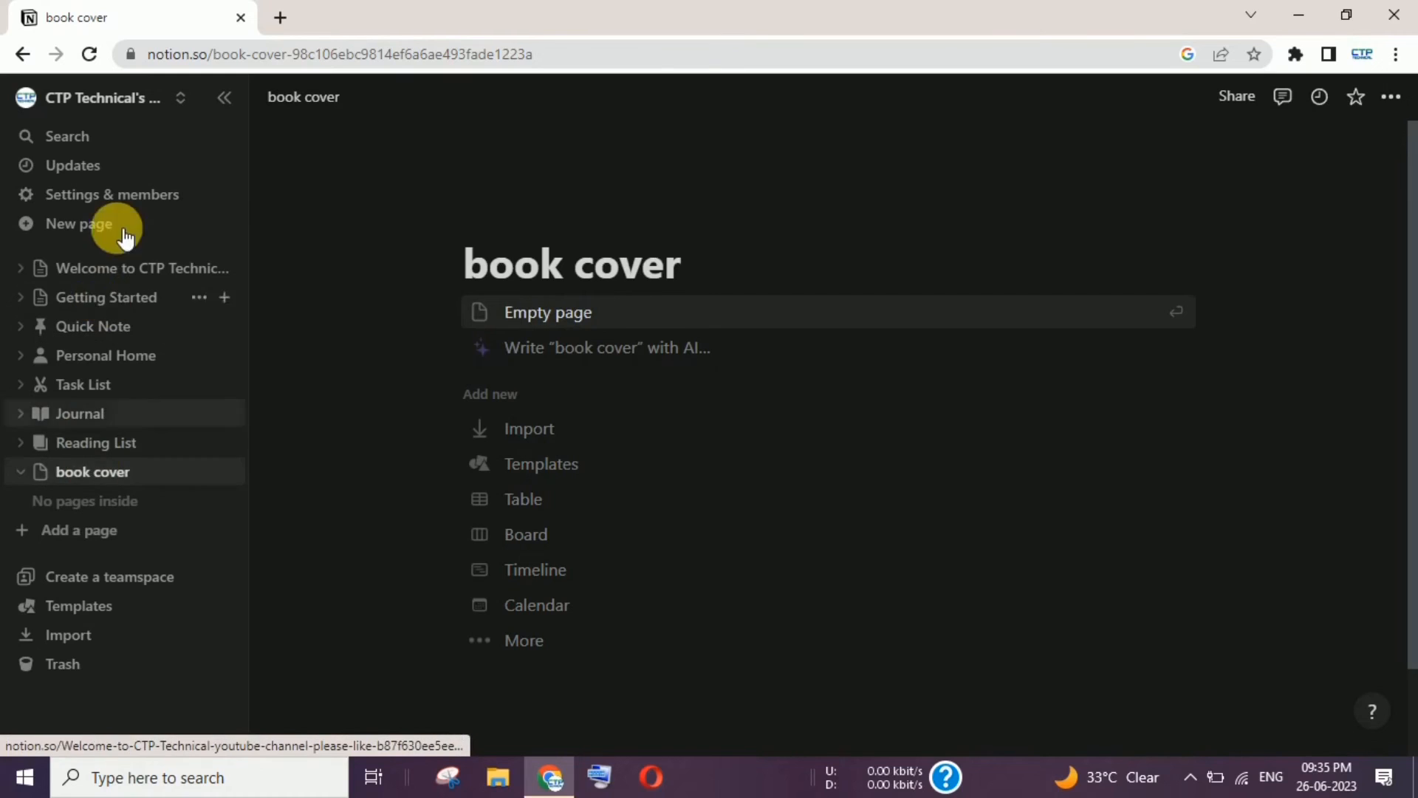
# View the Welcome to CTP Technical page and the book cover page, and restore Test Page from the trash
pyautogui.click(111, 275)
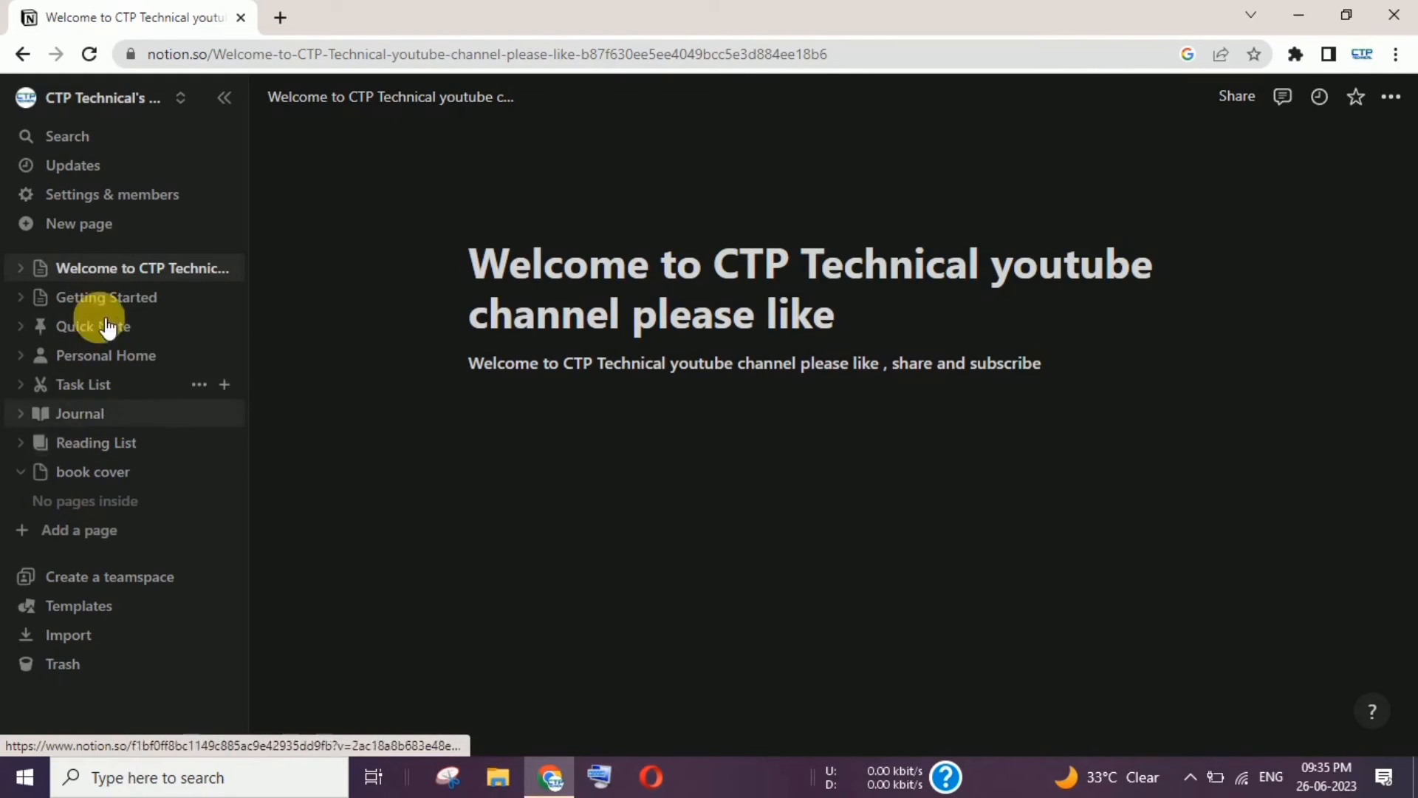
pyautogui.click(109, 484)
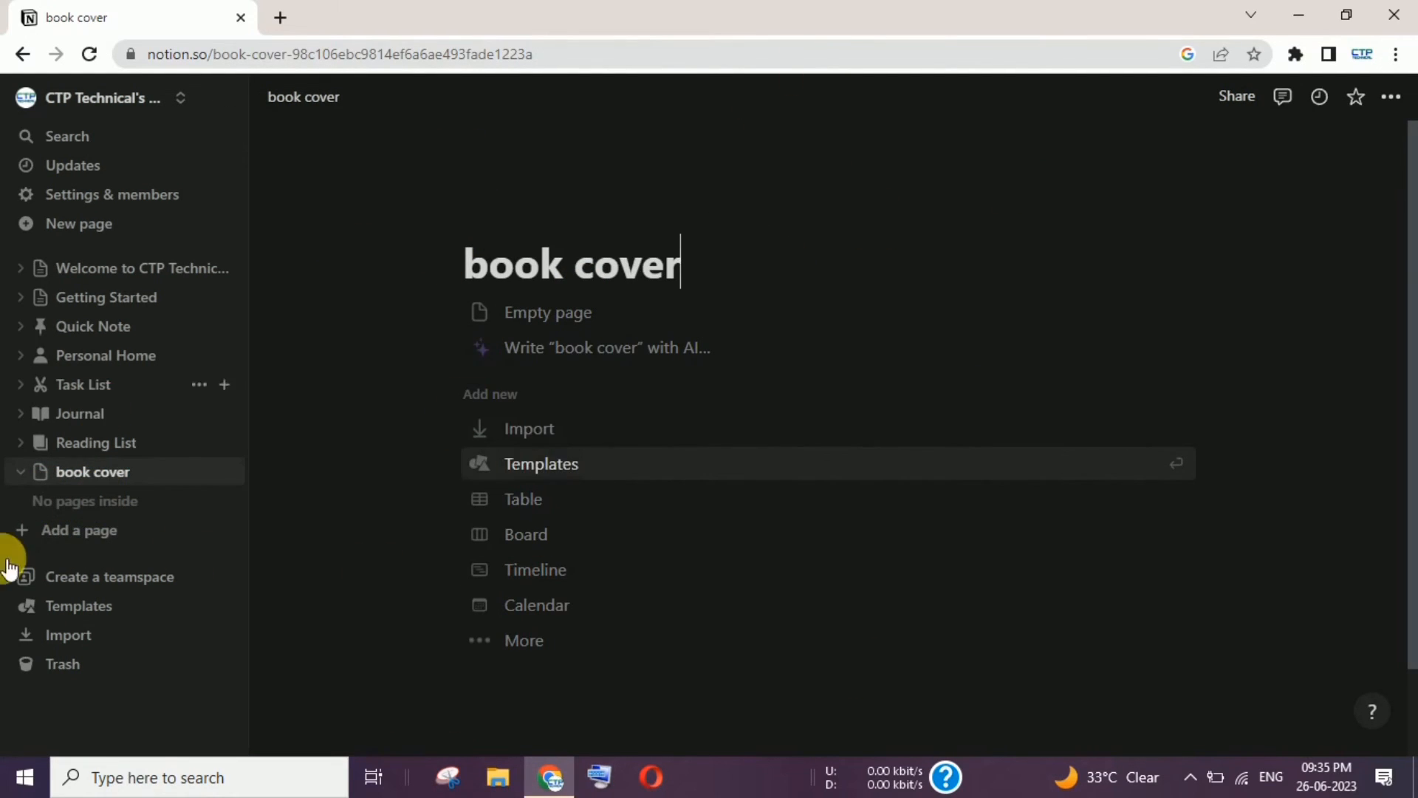
pyautogui.click(63, 664)
pyautogui.click(618, 516)
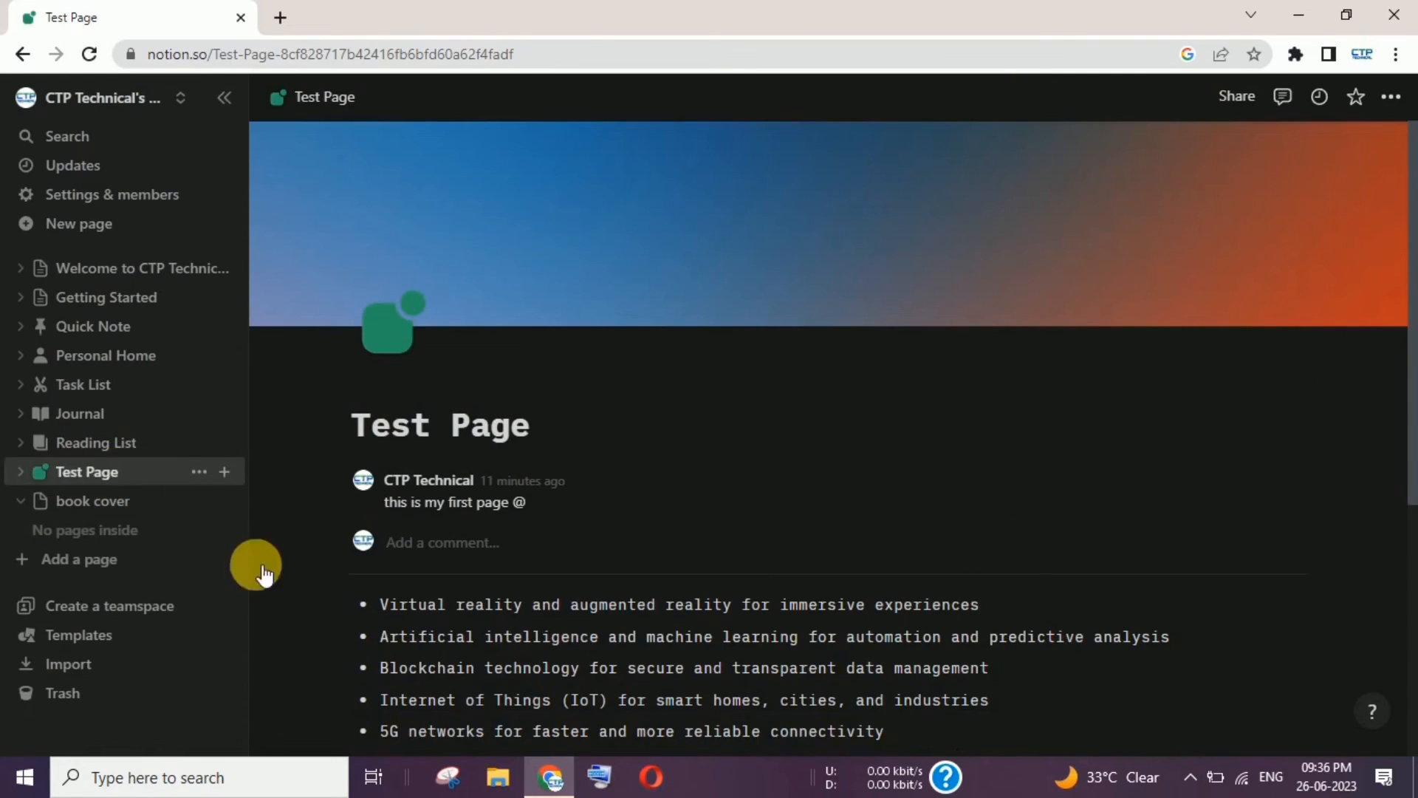
# Add a new untitled page to the workspace and make the sidebar slightly narrower
pyautogui.click(204, 559)
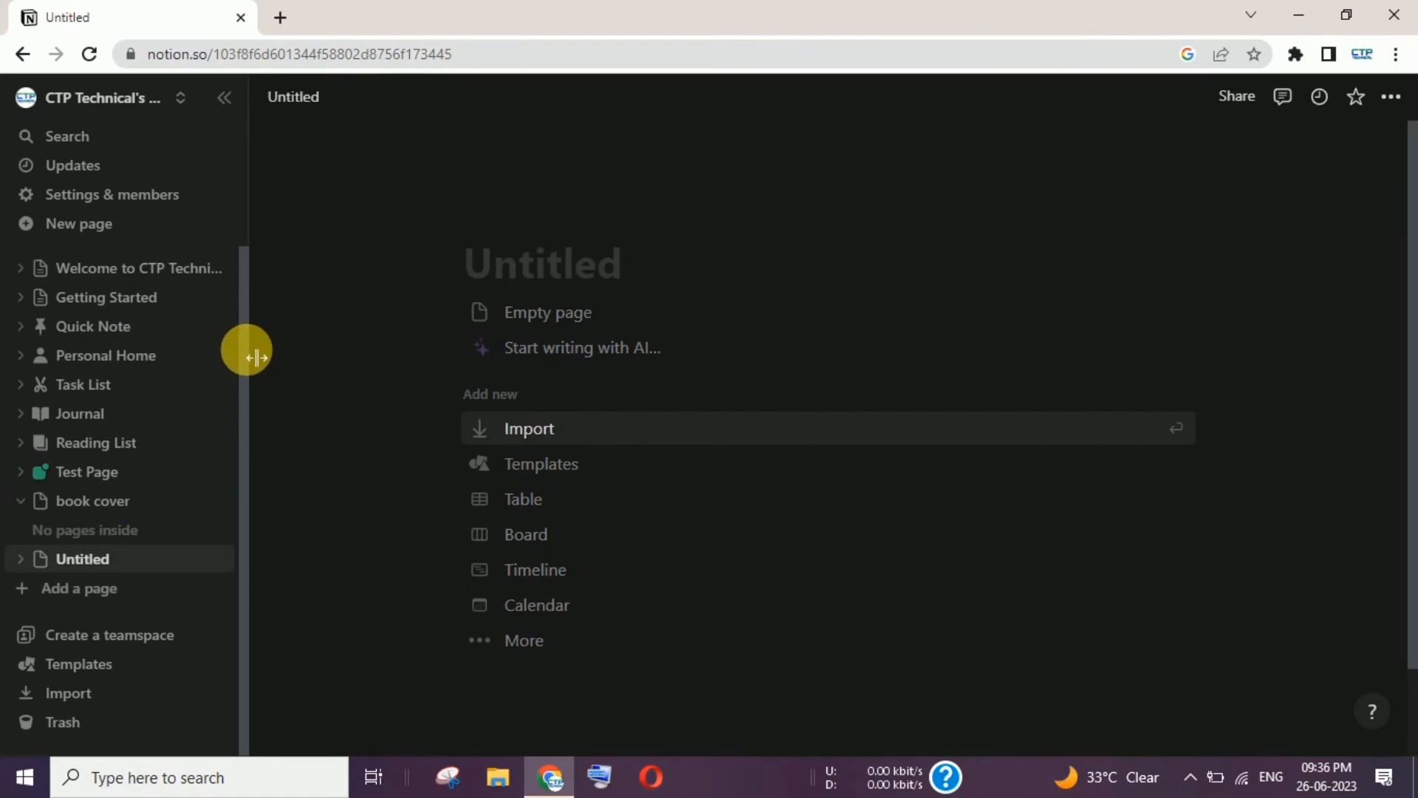
pyautogui.moveTo(250, 348); pyautogui.dragTo(239, 443)
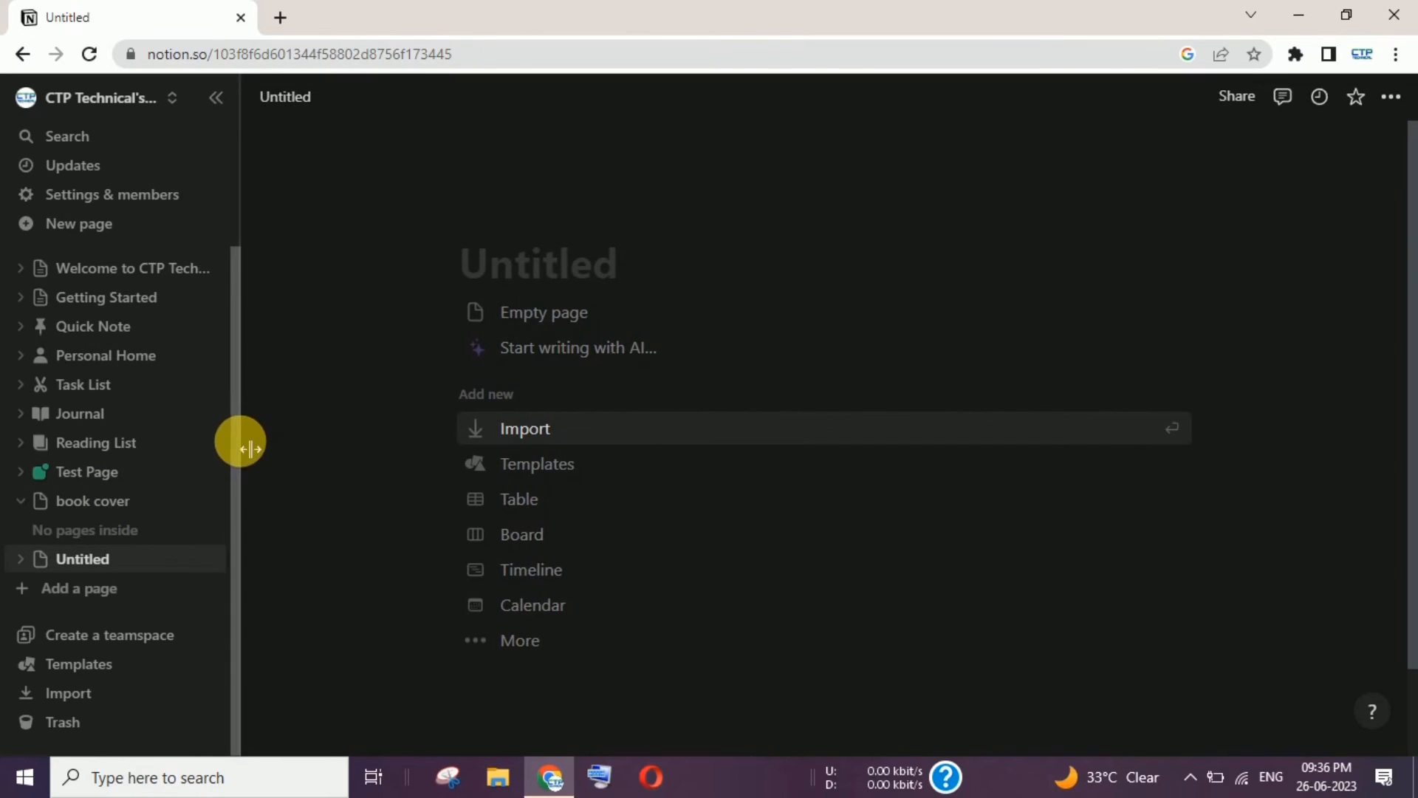
# Start a new teamspace with an orange wave-line icon and the name "scribble pad"
pyautogui.click(160, 638)
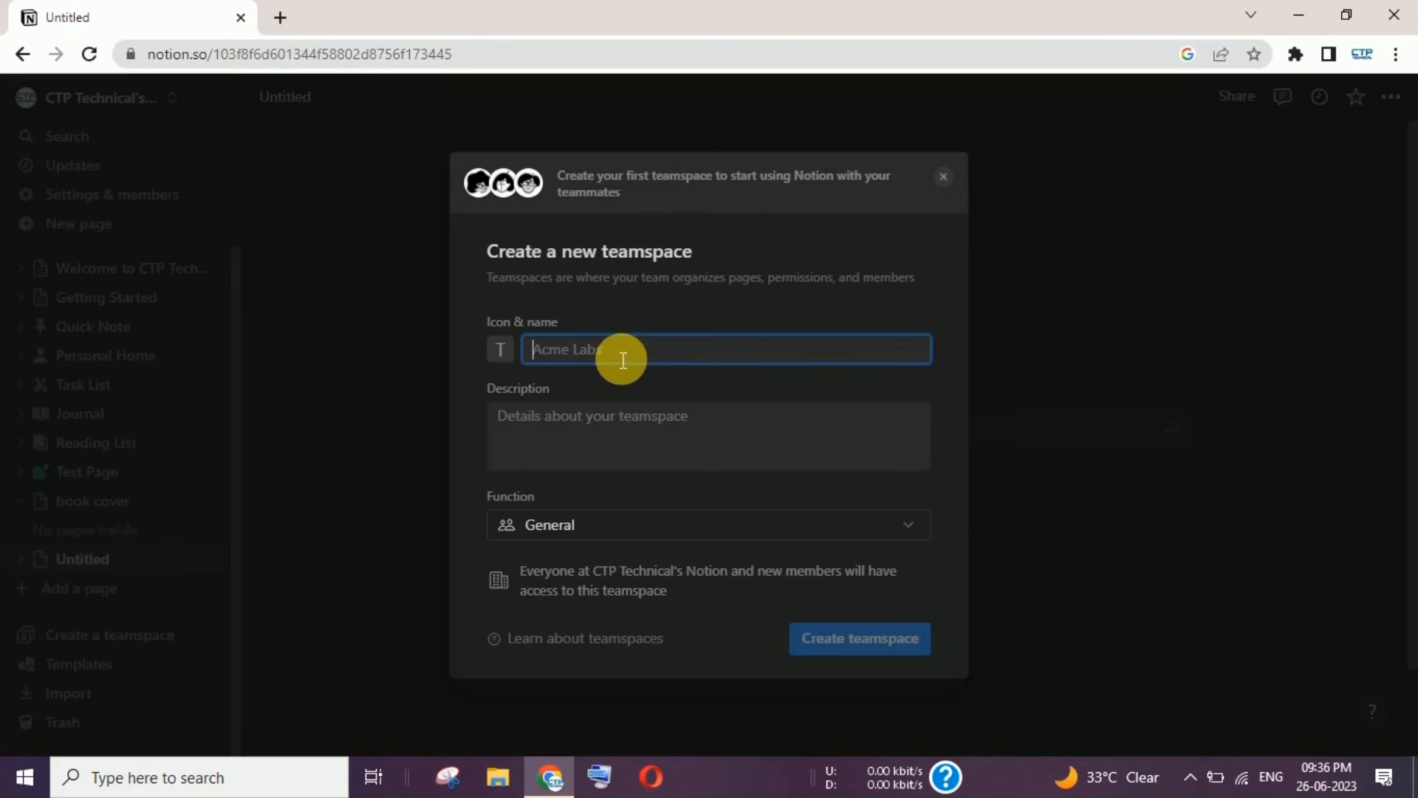
pyautogui.click(500, 353)
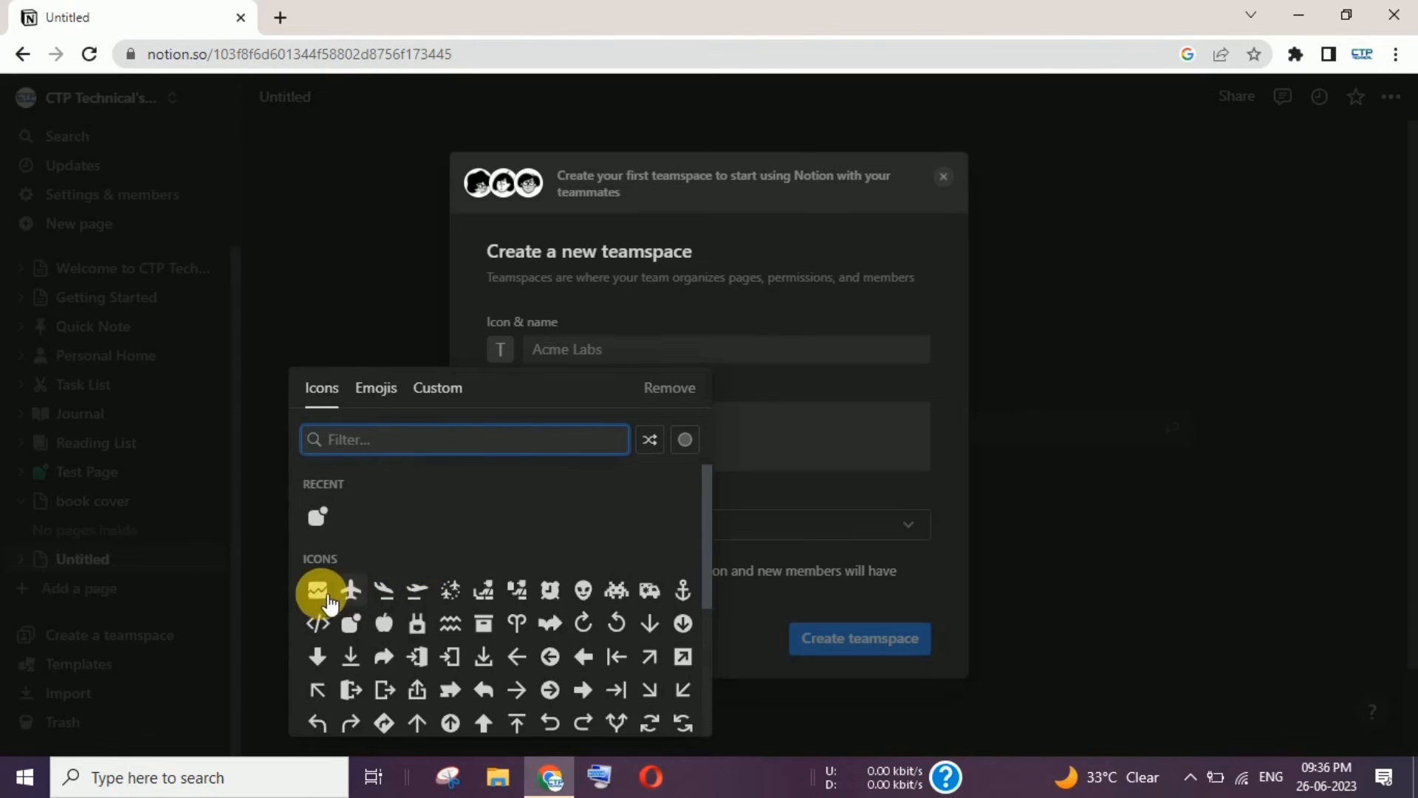
pyautogui.moveTo(331, 601)
pyautogui.click(371, 636)
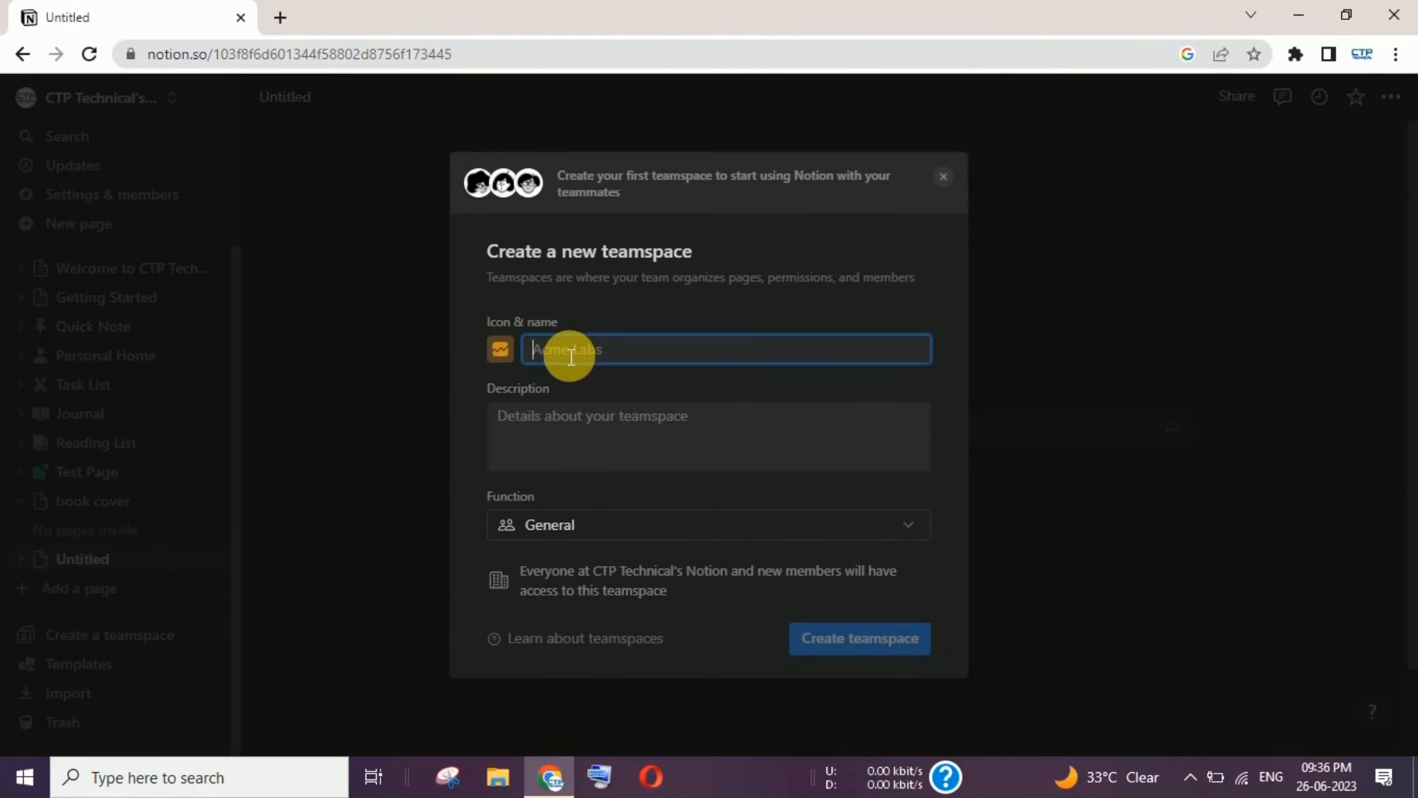
pyautogui.write('scribble pad')
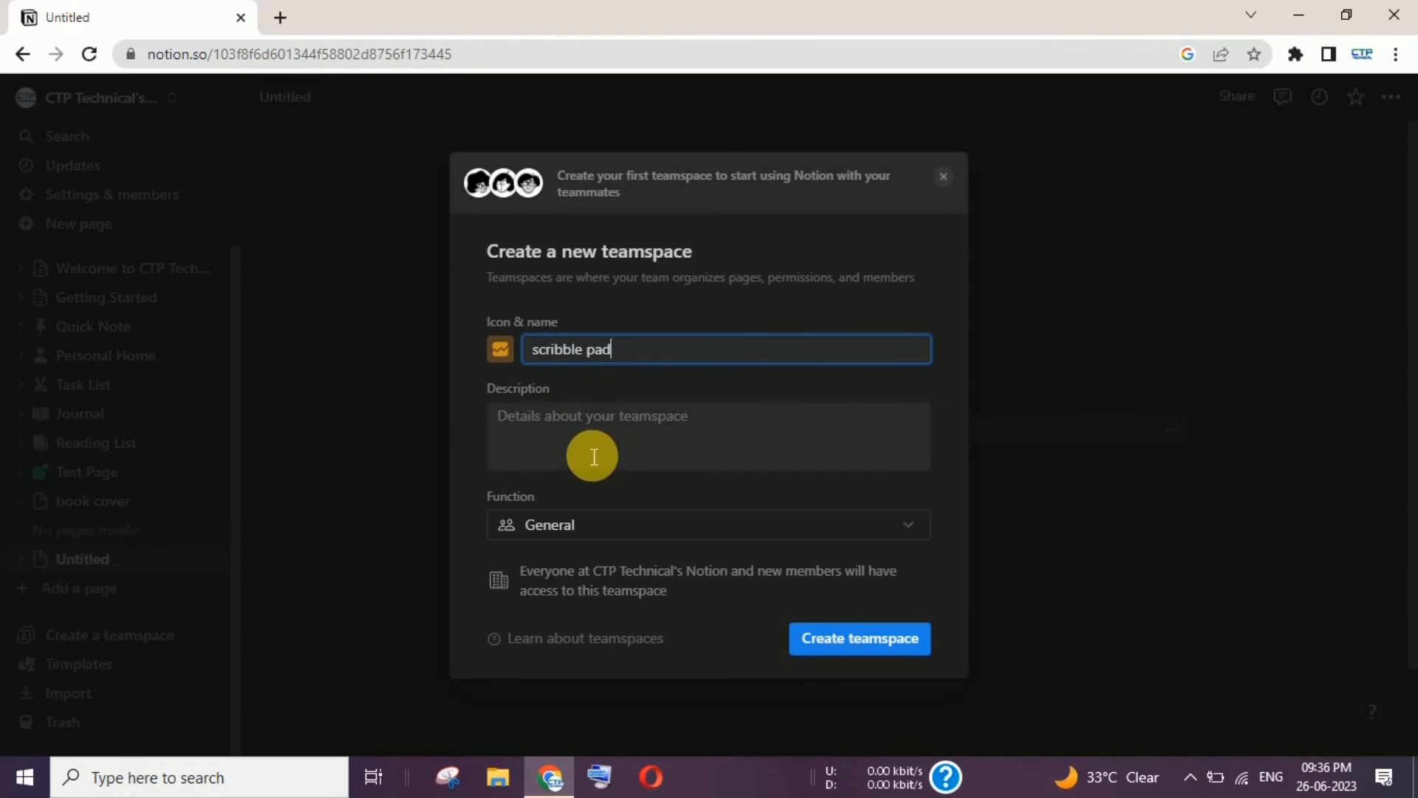
# Enter "rough page" as the teamspace description, keep the General function, and create the teamspace
pyautogui.click(594, 457)
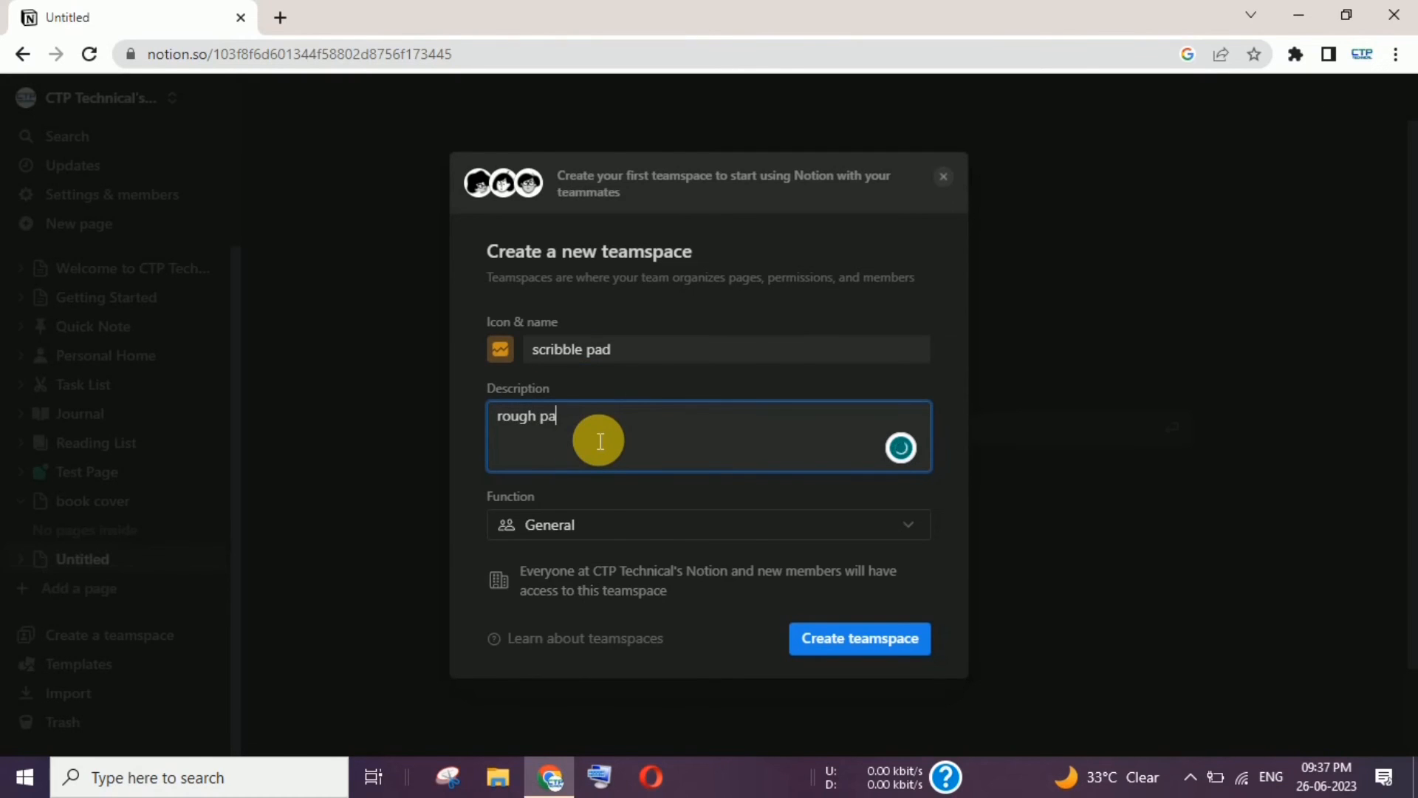
pyautogui.click(591, 522)
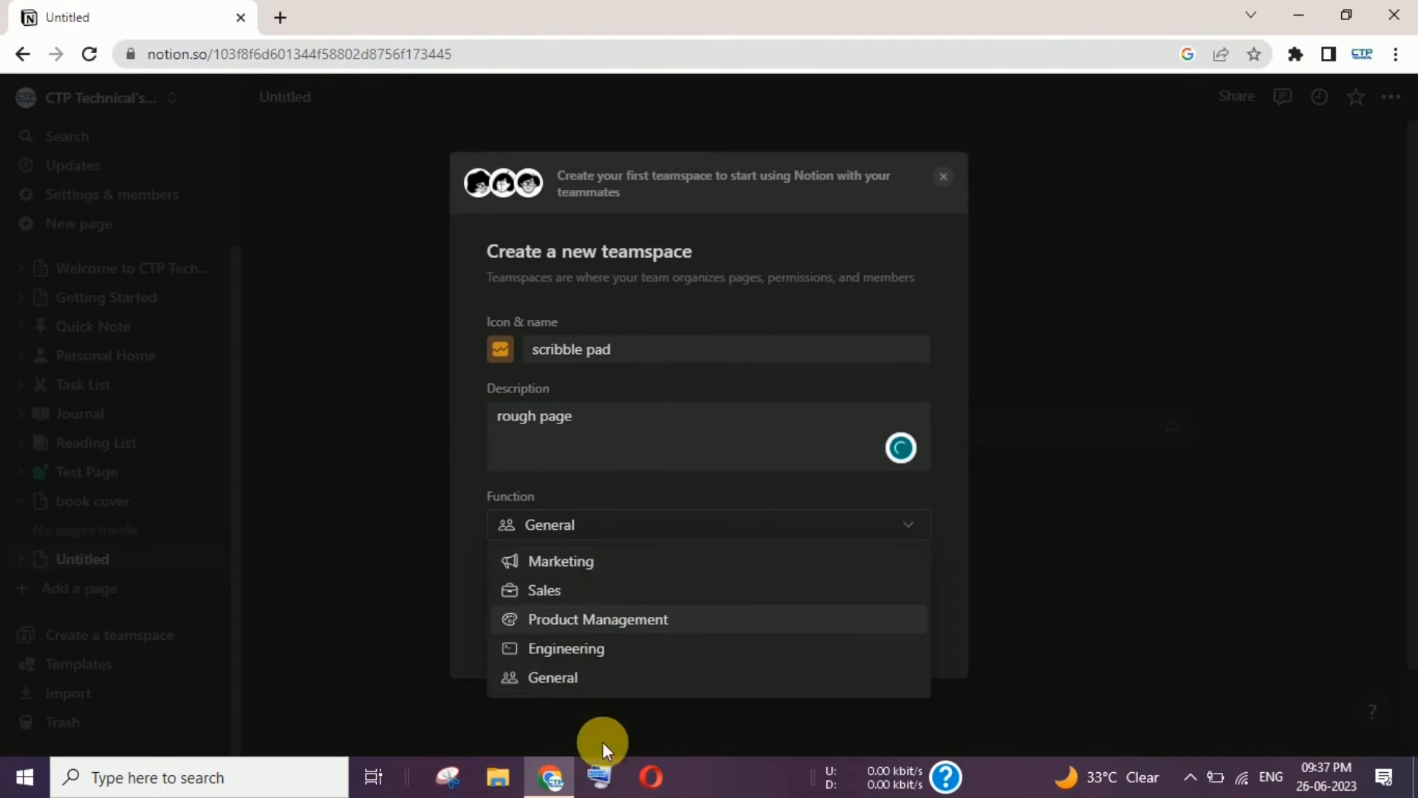
pyautogui.click(619, 533)
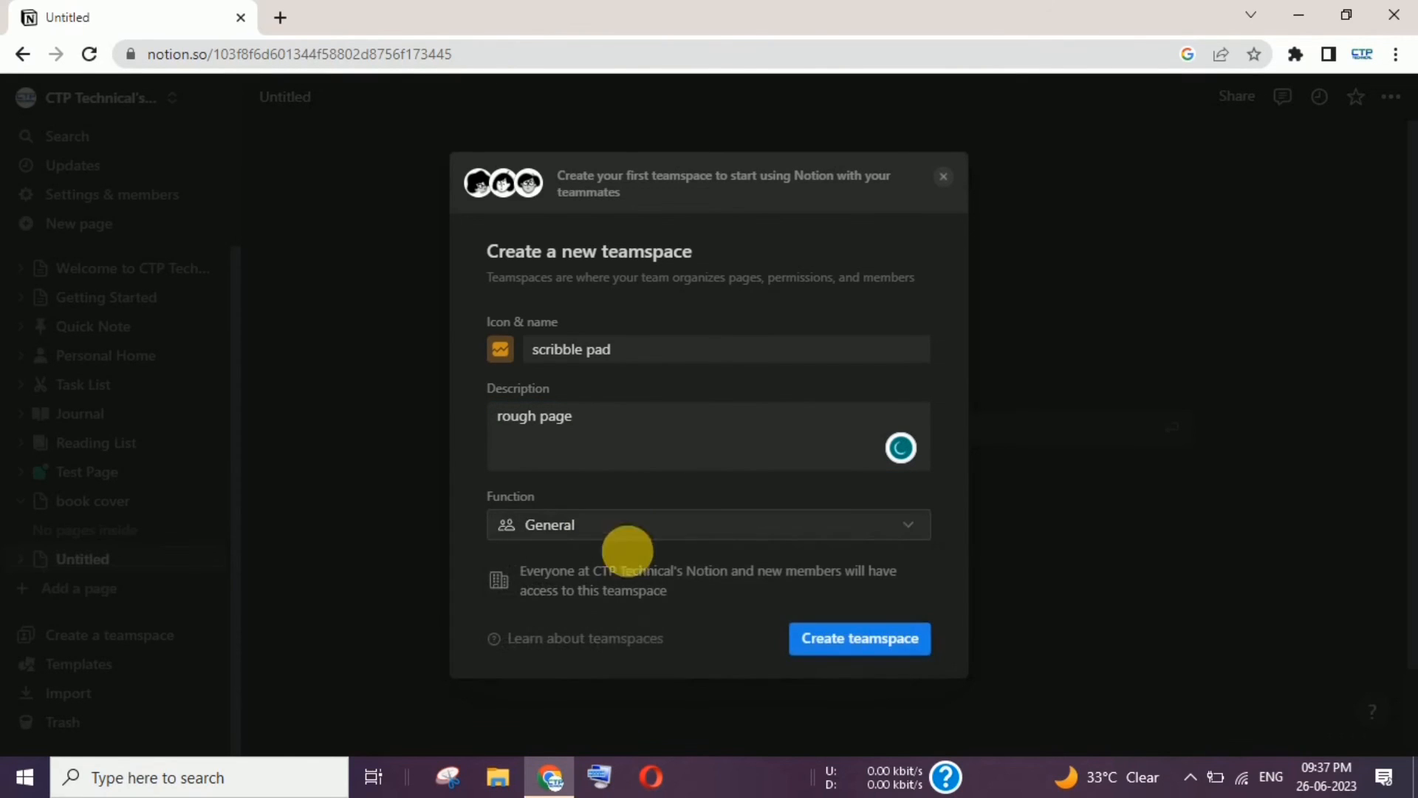
pyautogui.click(840, 651)
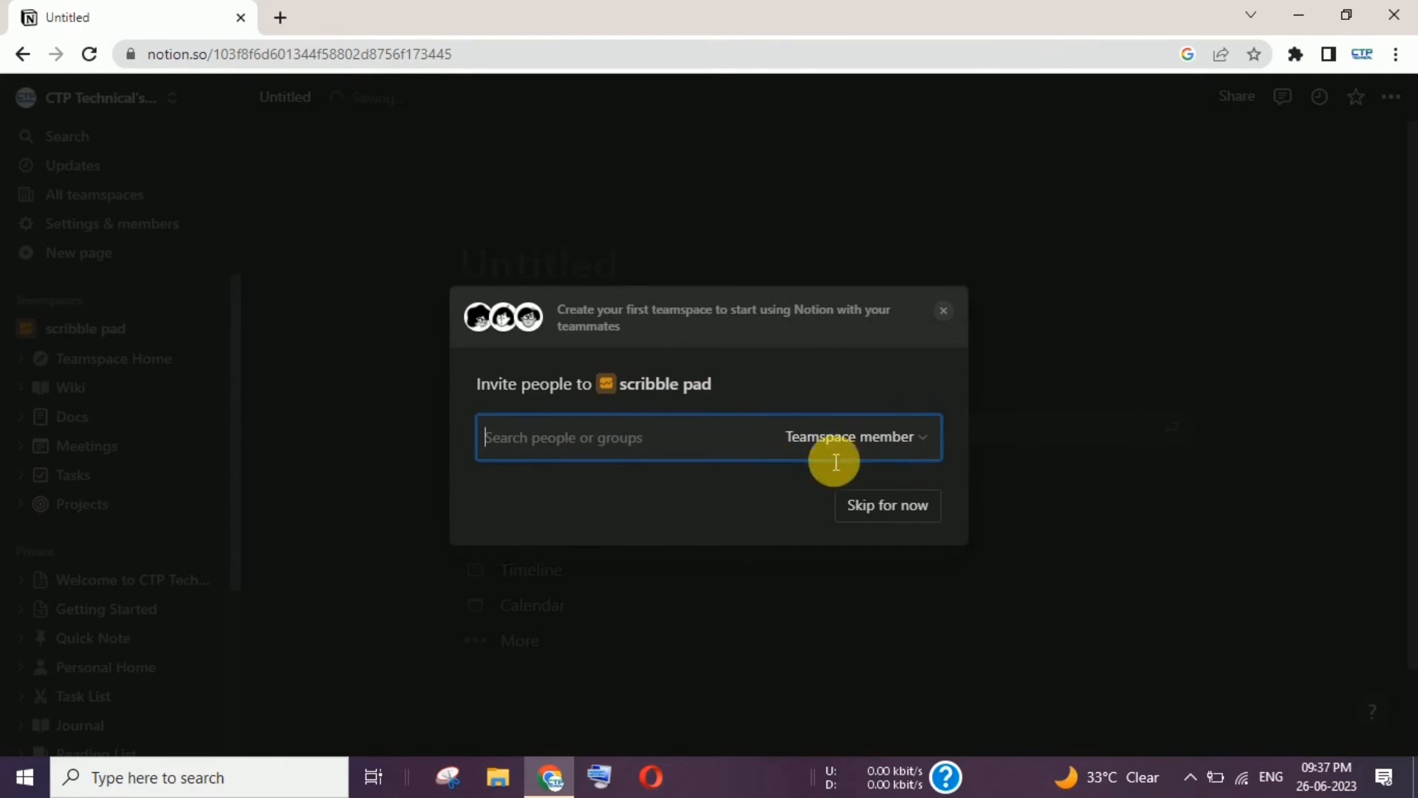
# Check the role options for people invited to scribble pad, keep Teamspace member, and skip the invitations
pyautogui.click(871, 435)
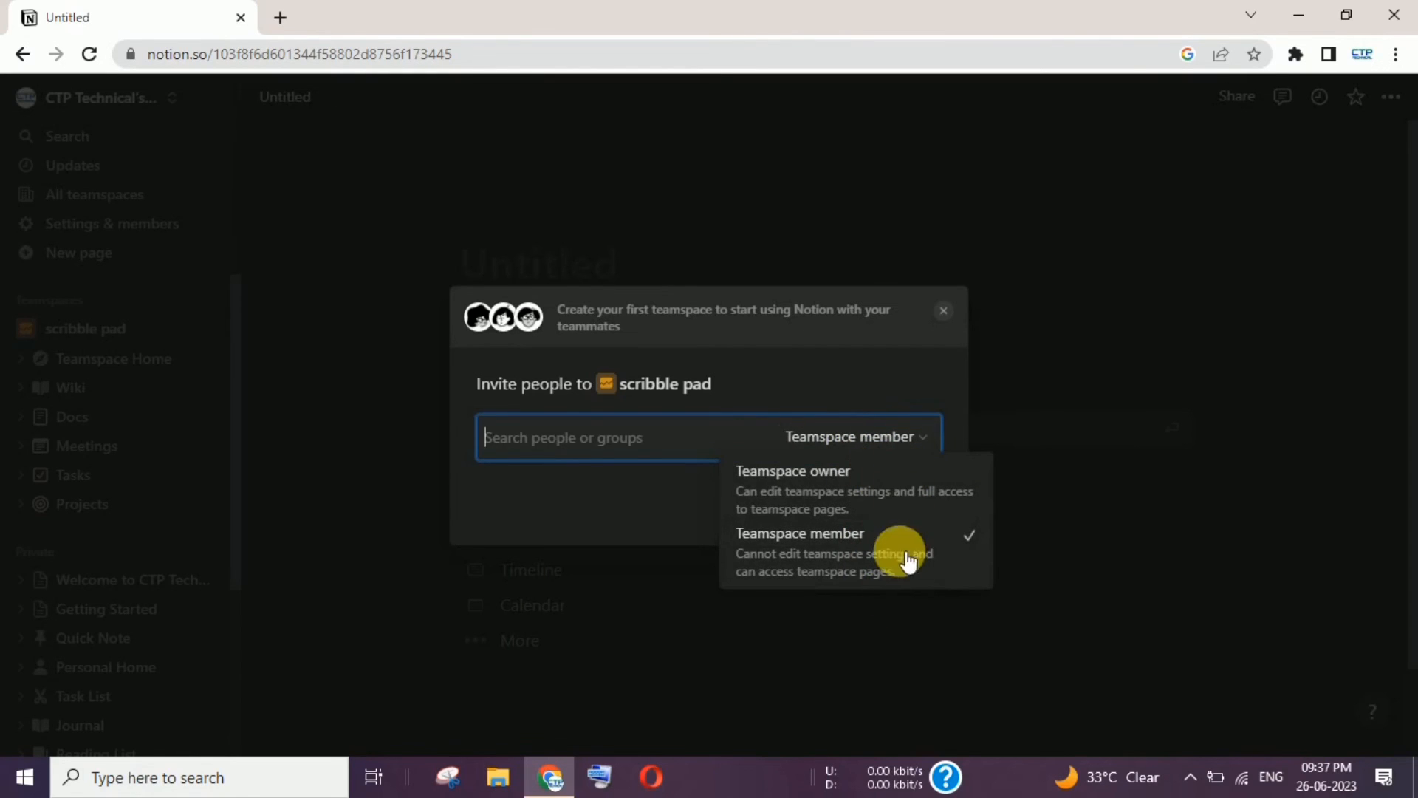
pyautogui.click(557, 510)
pyautogui.click(907, 519)
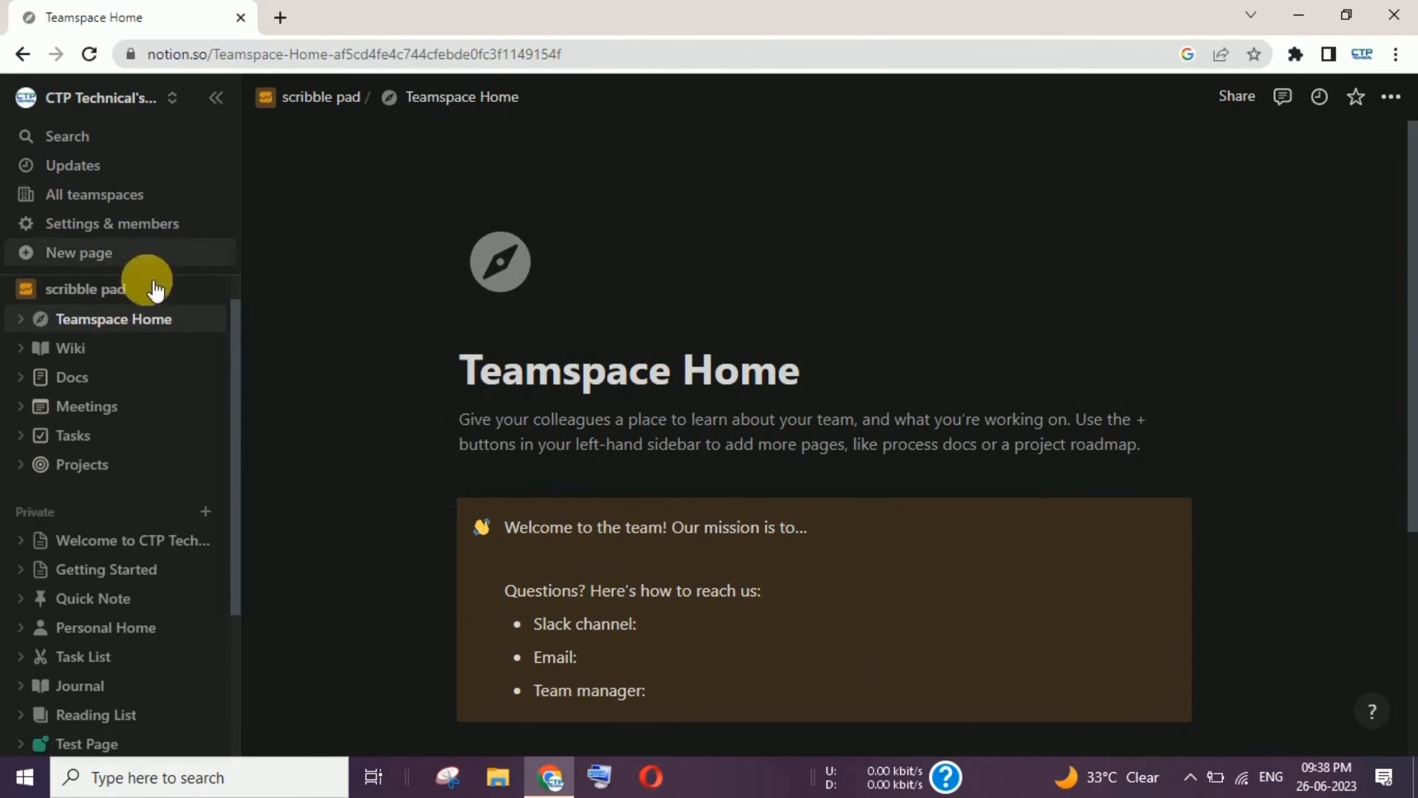
# Look through the Wiki, Meetings, Tasks and Projects pages of the scribble pad teamspace
pyautogui.click(89, 348)
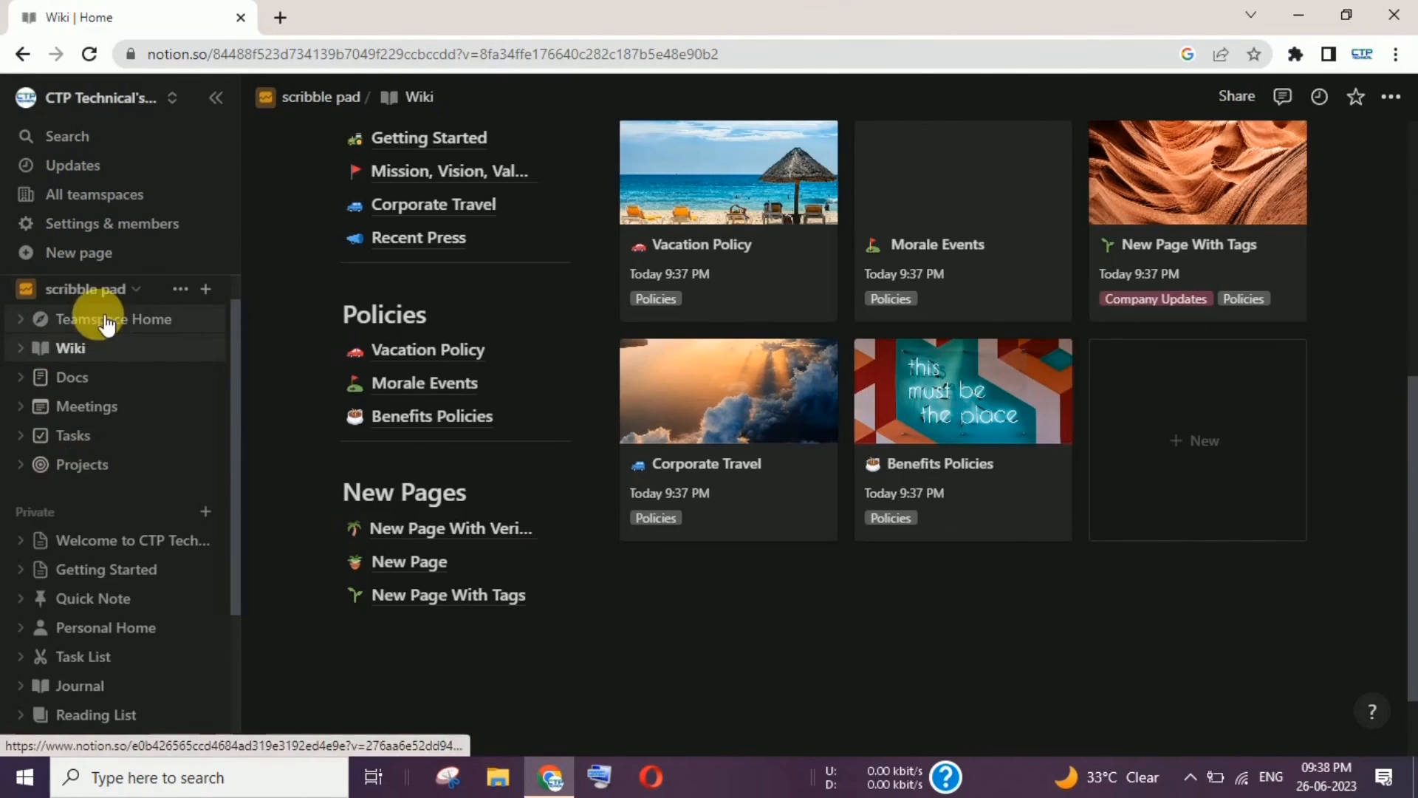
pyautogui.click(111, 403)
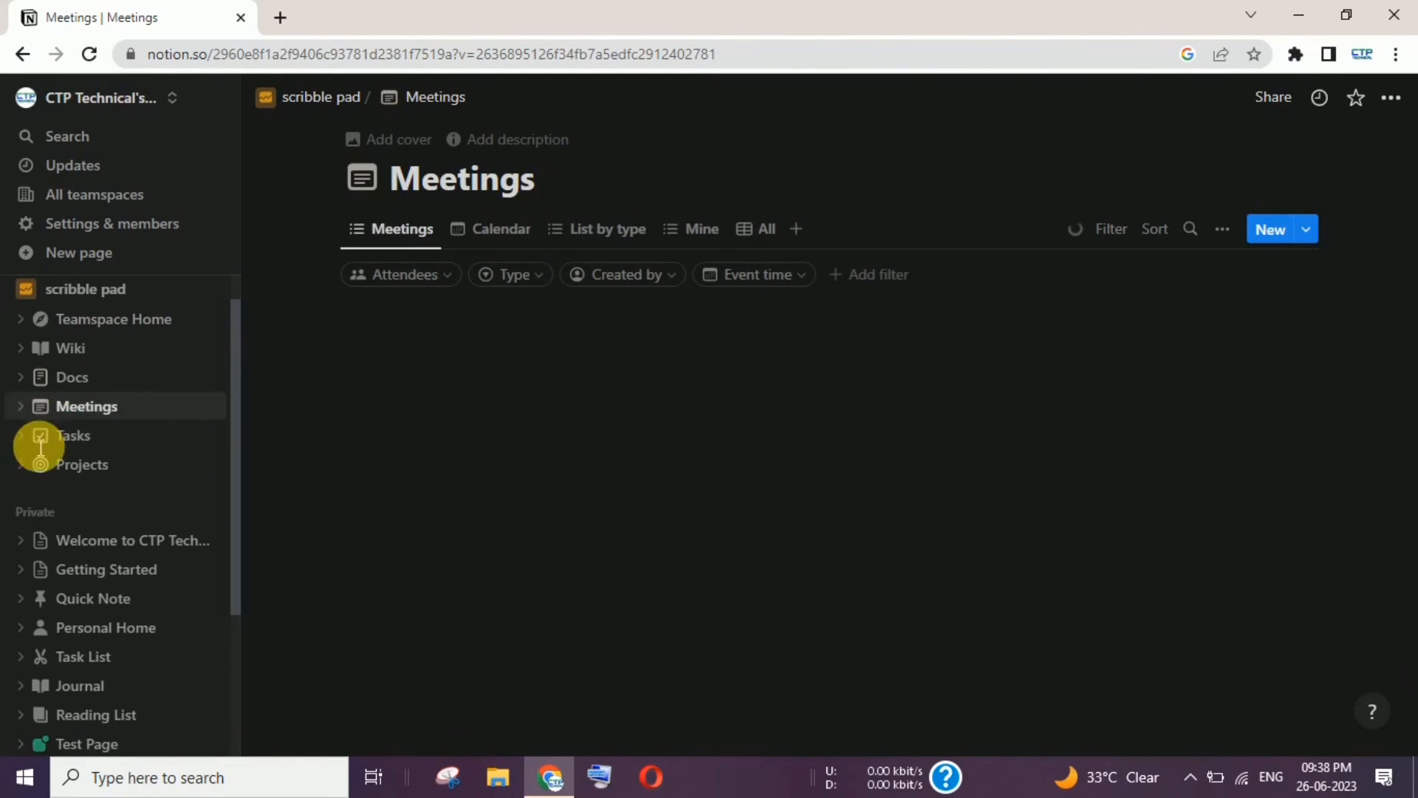
pyautogui.click(78, 438)
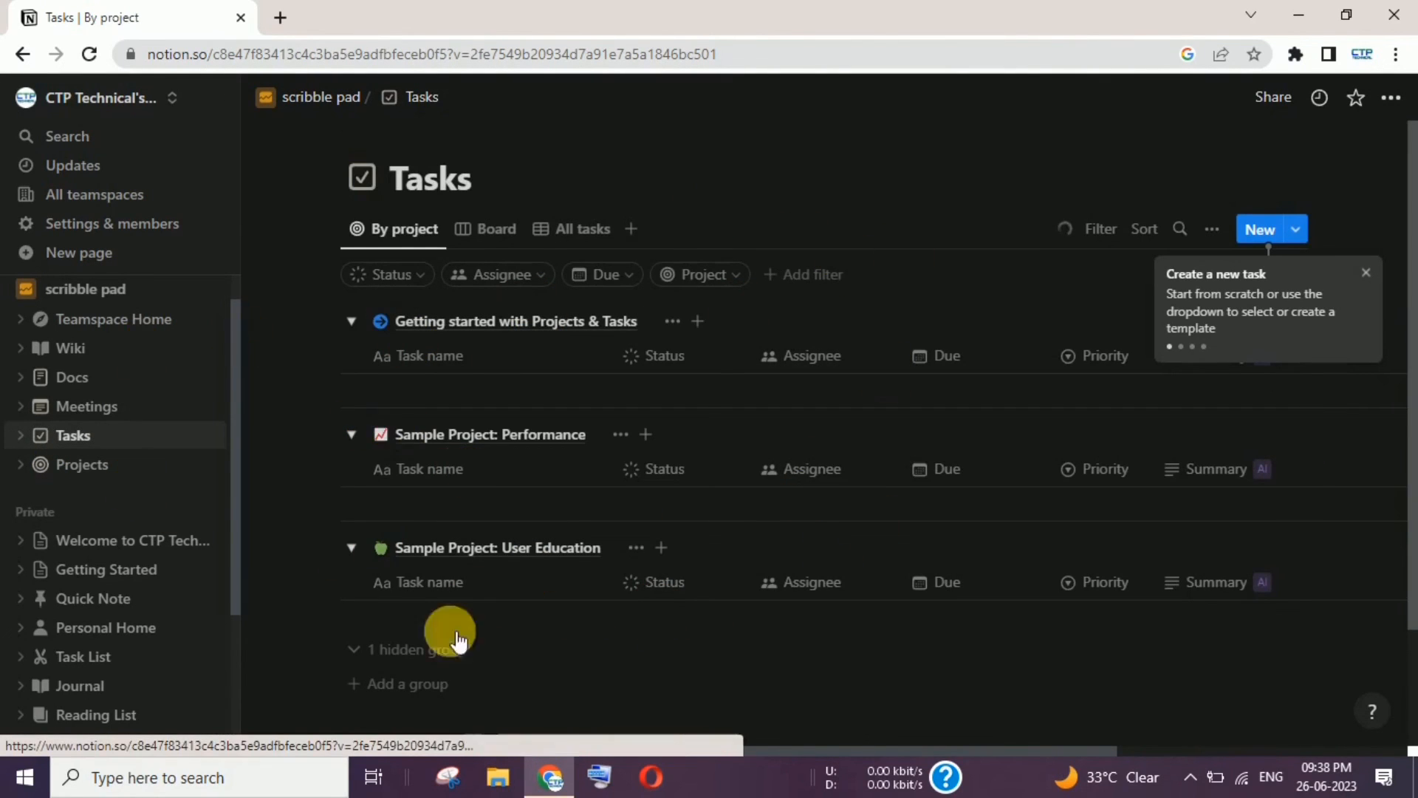
pyautogui.click(103, 472)
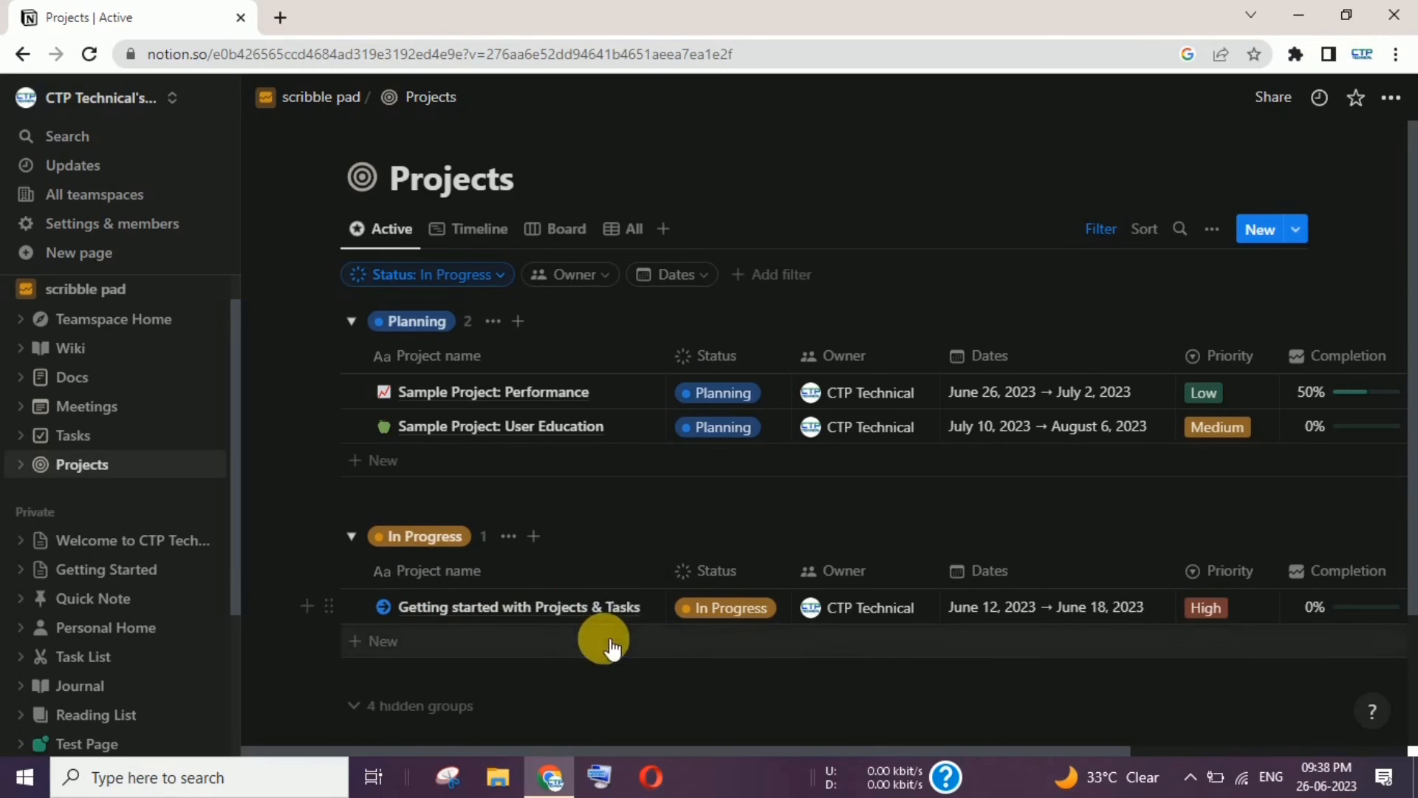
pyautogui.moveTo(1409, 323); pyautogui.dragTo(1409, 558)
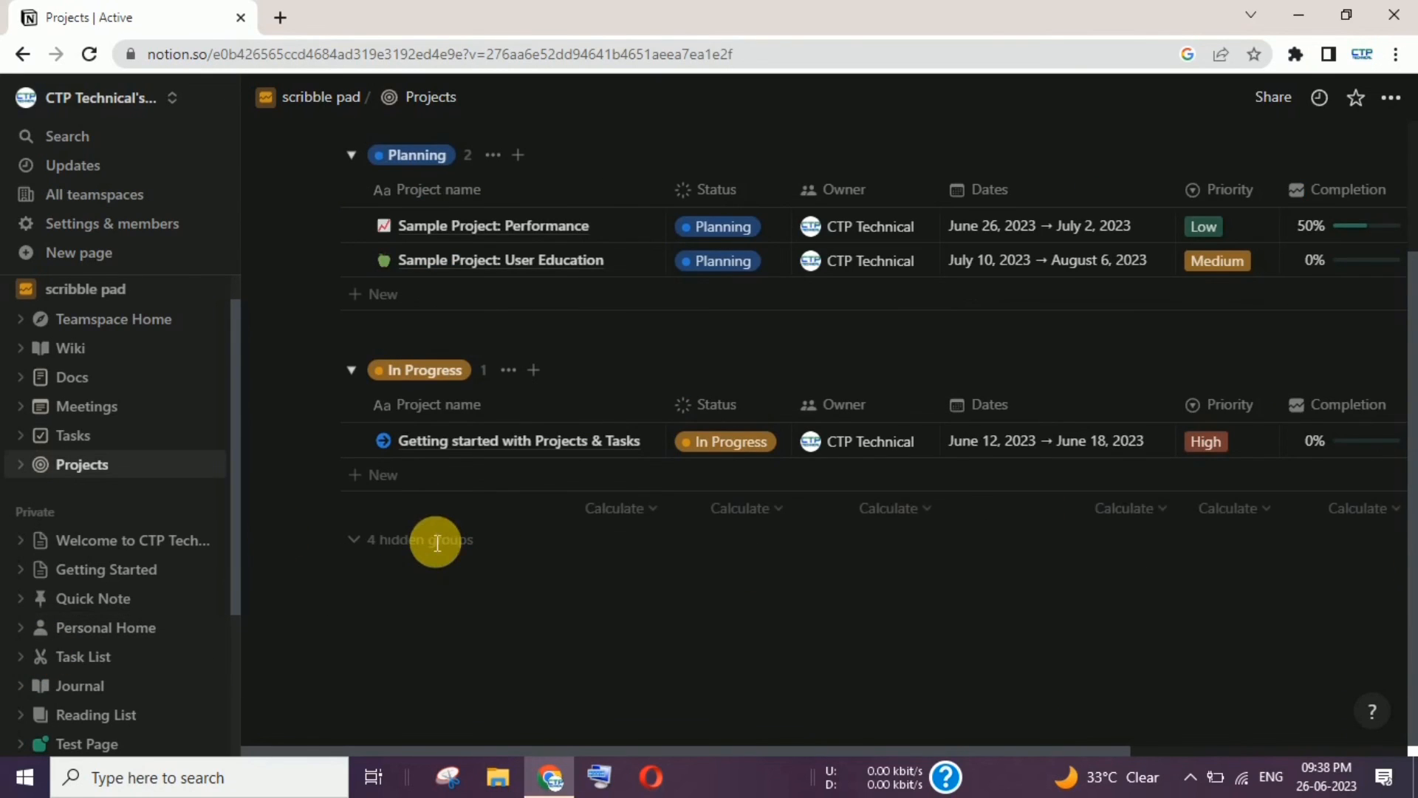
# Expand the hidden status groups in the Projects list and look through them
pyautogui.click(416, 553)
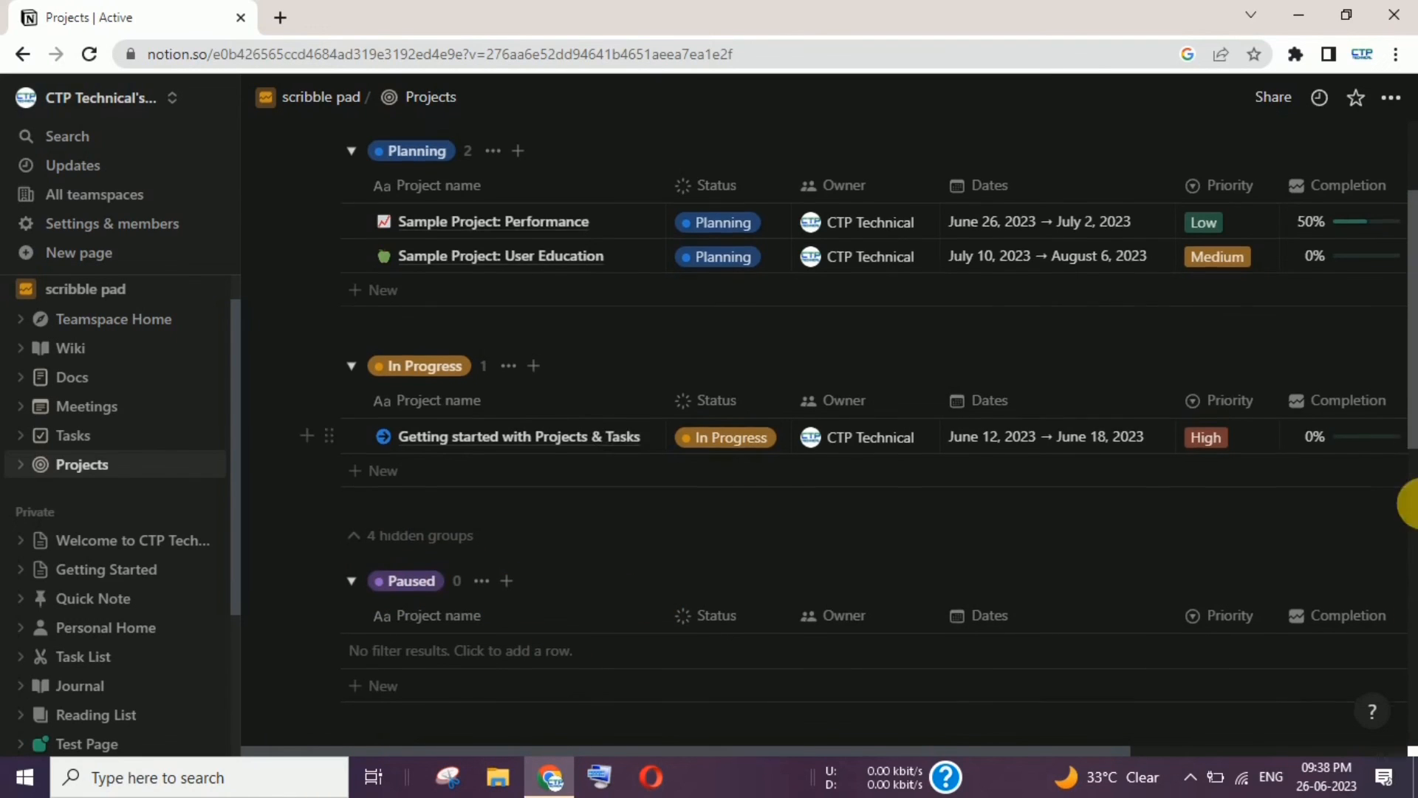
pyautogui.moveTo(1406, 500); pyautogui.dragTo(1405, 569)
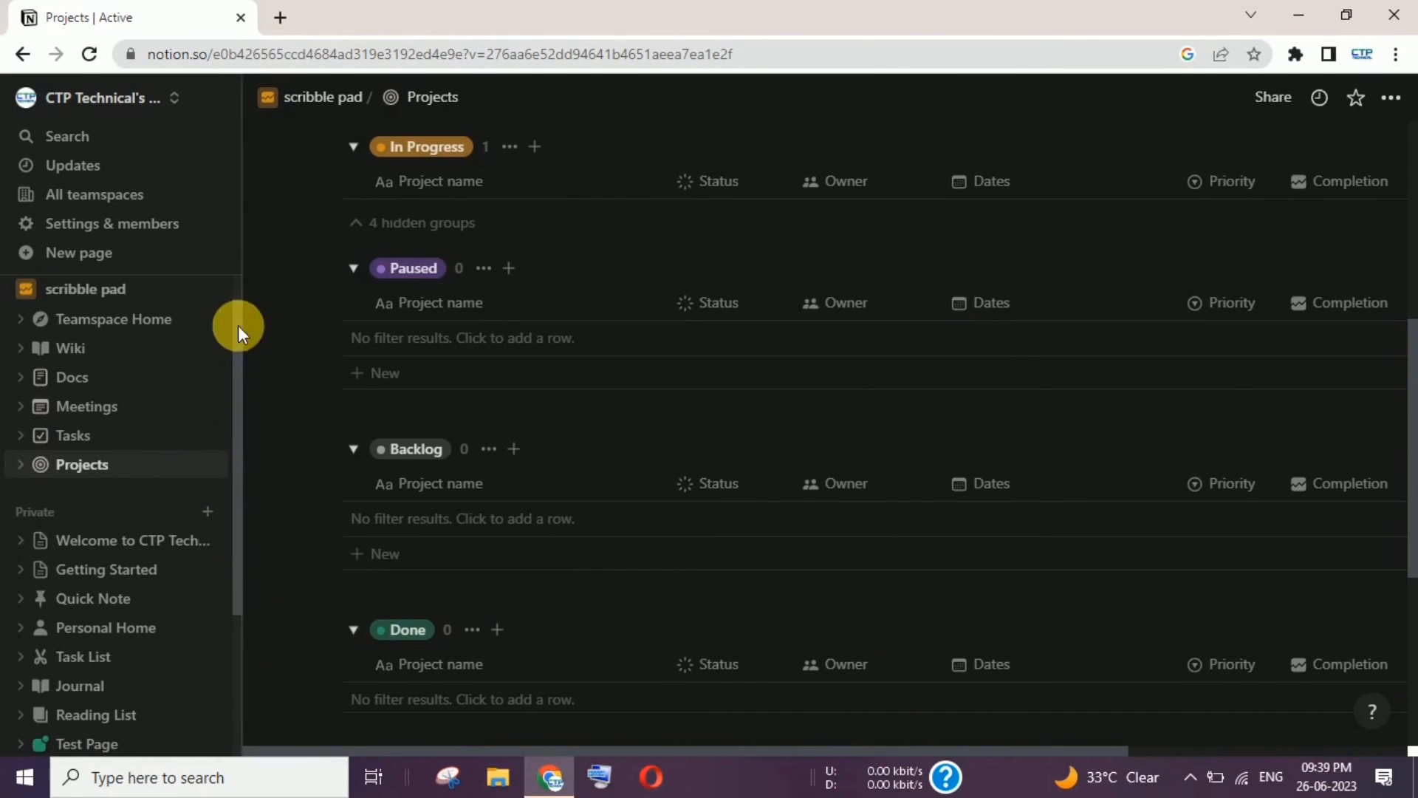
# Check which sources data can be imported from, close the import settings, and open the workspace trash
pyautogui.moveTo(245, 445); pyautogui.dragTo(252, 621)
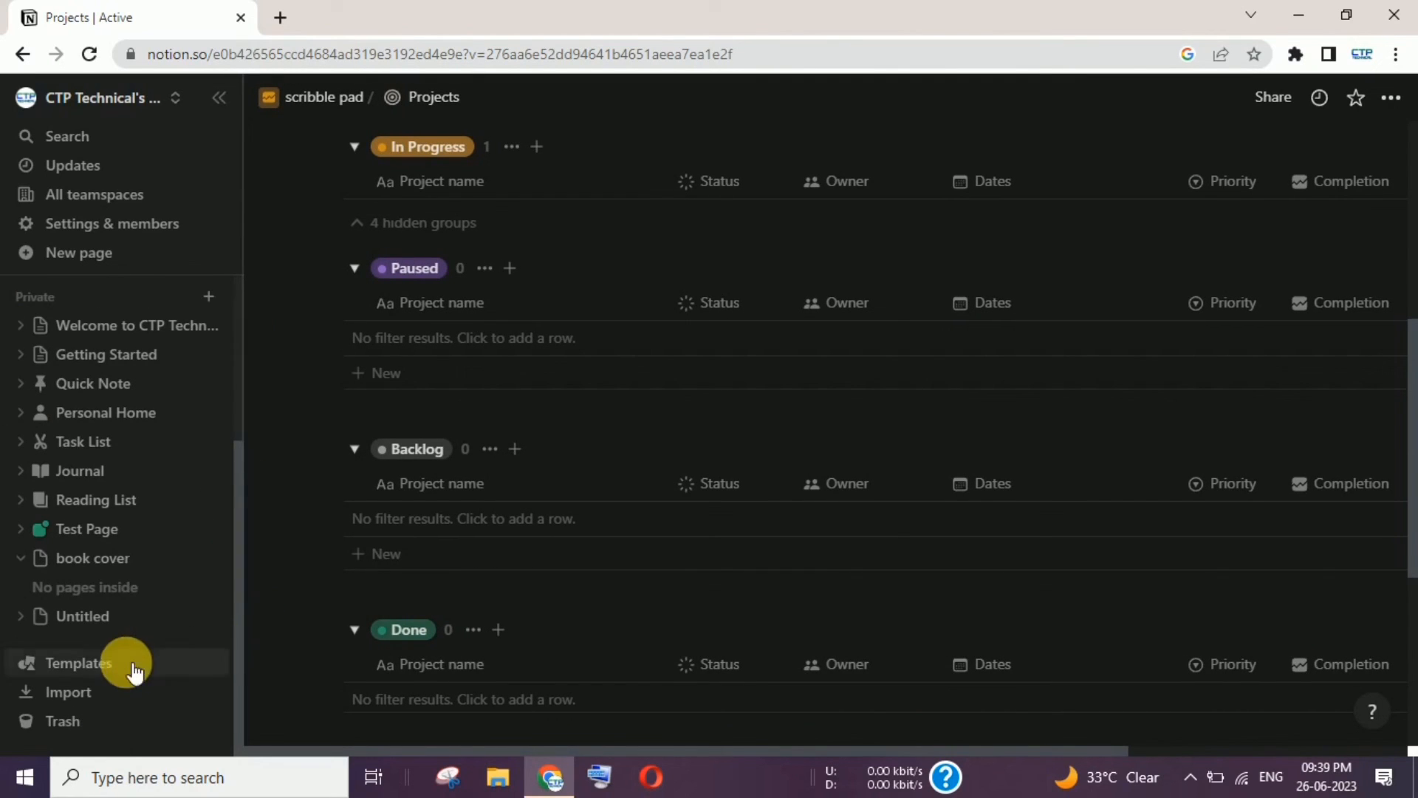
pyautogui.click(104, 695)
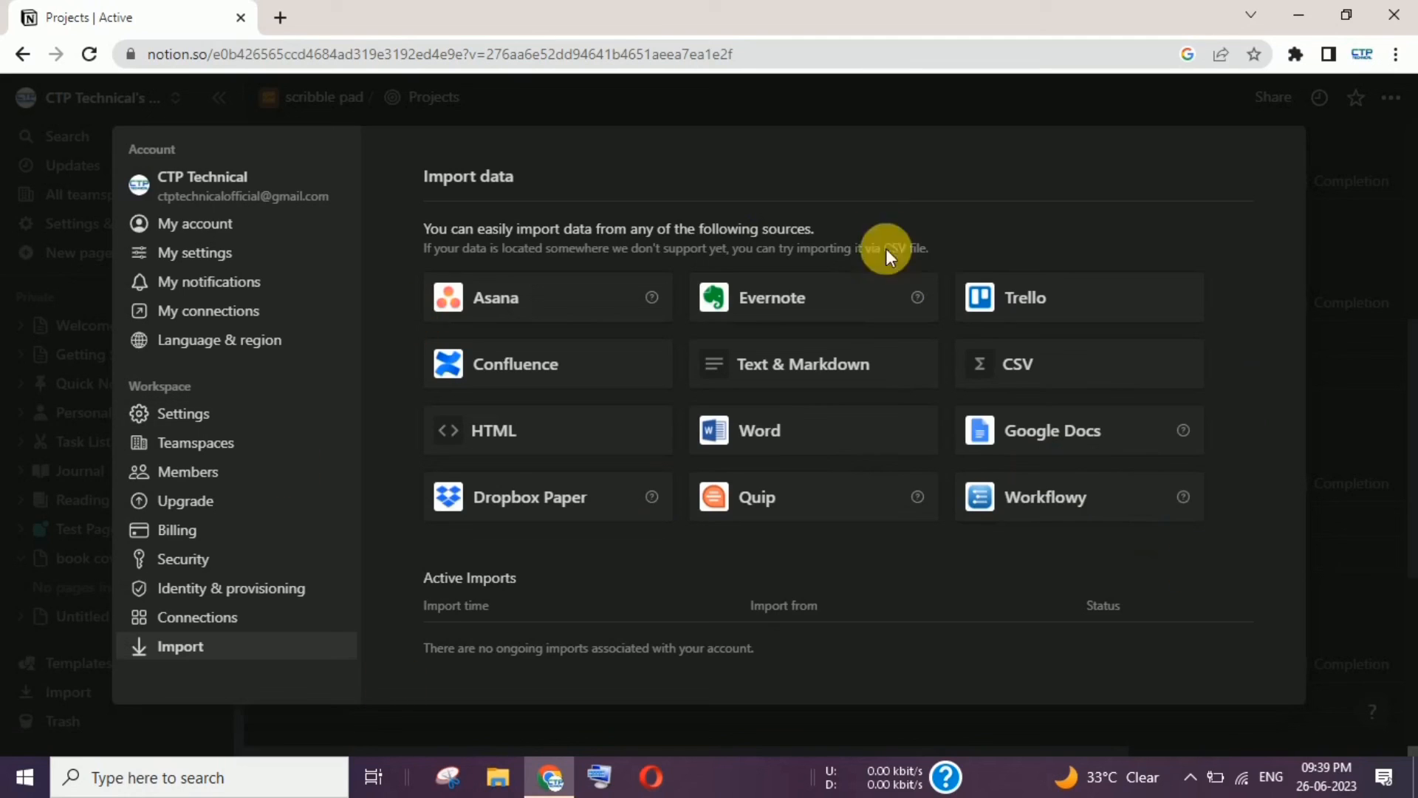
pyautogui.click(1331, 385)
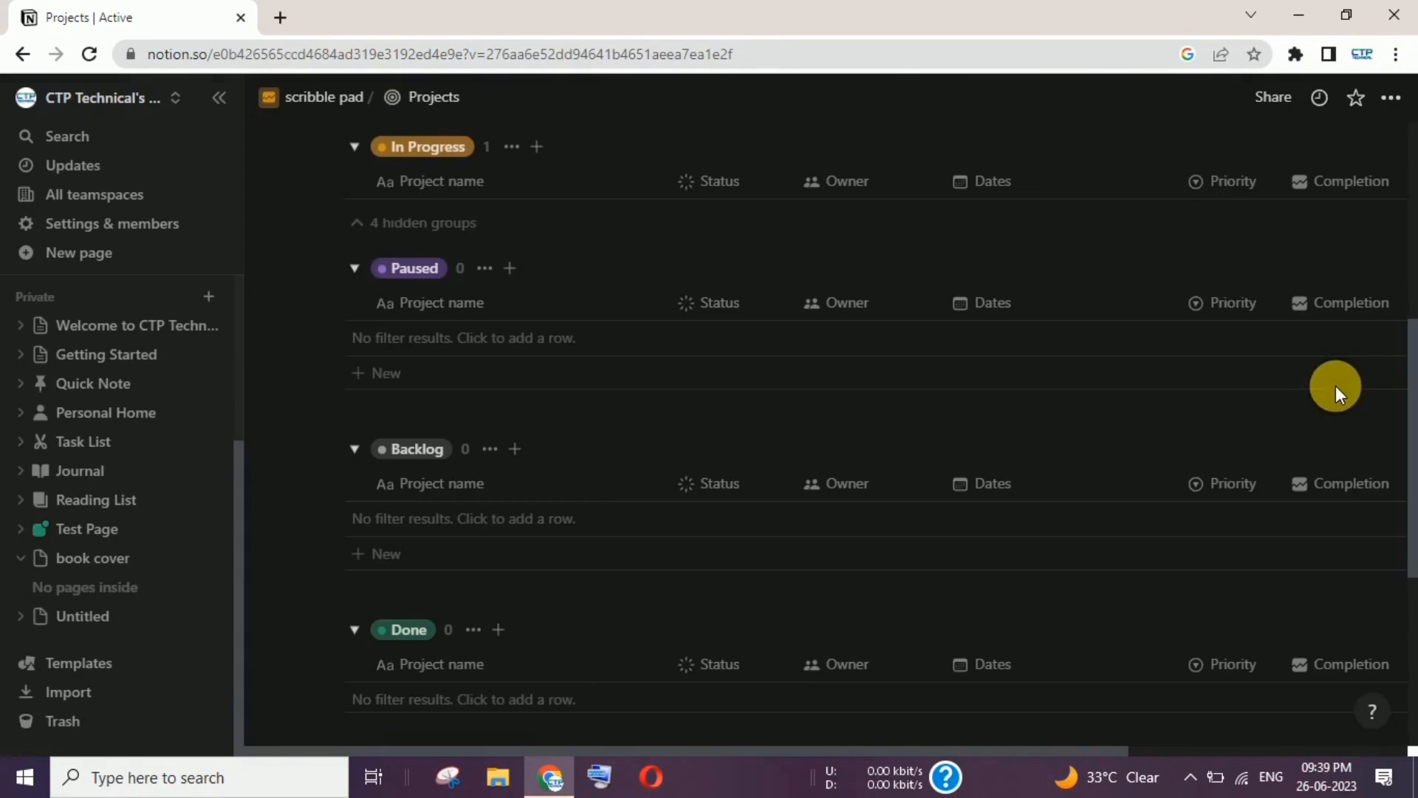
pyautogui.click(46, 720)
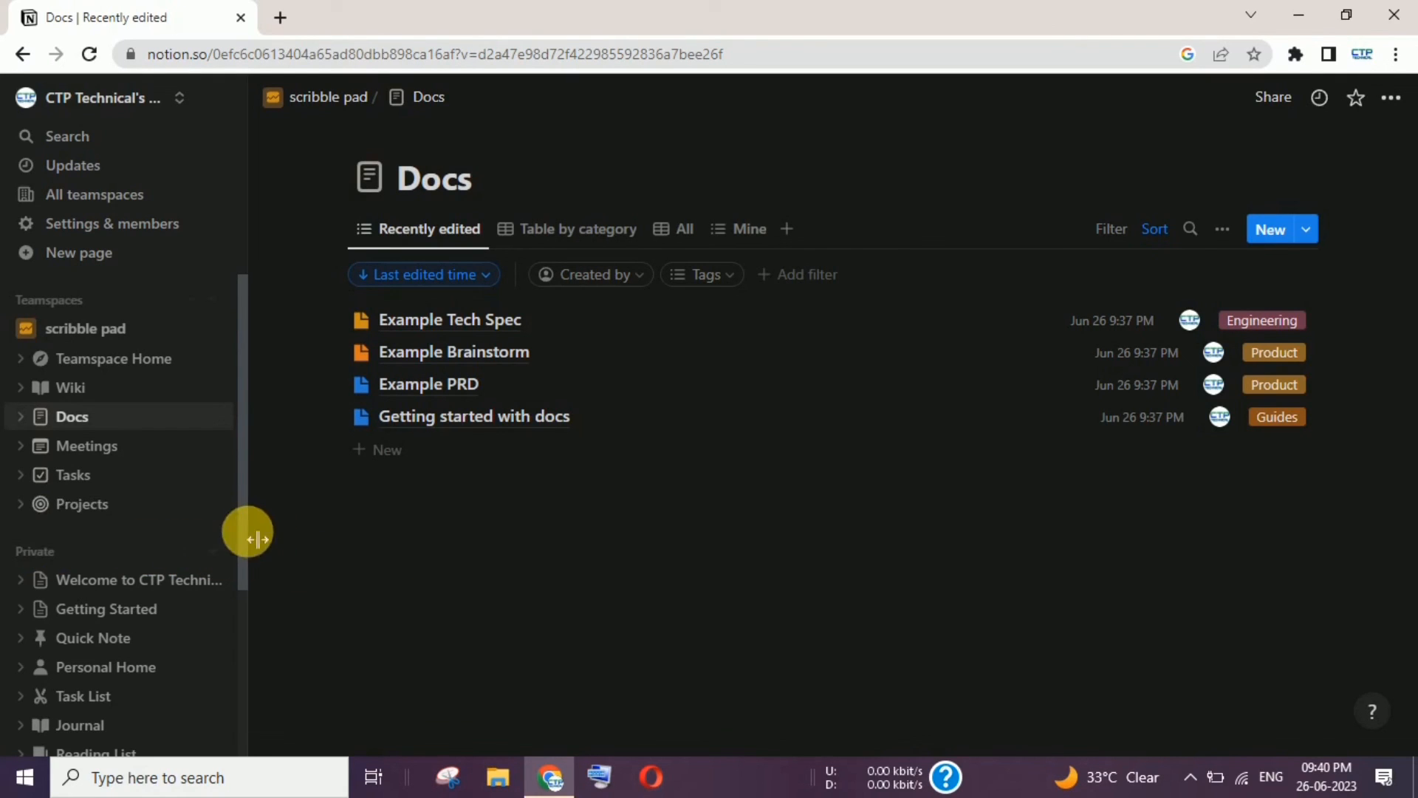
# Add a blank page to the Private section, and collapse and re-expand that section
pyautogui.scroll(-2, 232, 598)
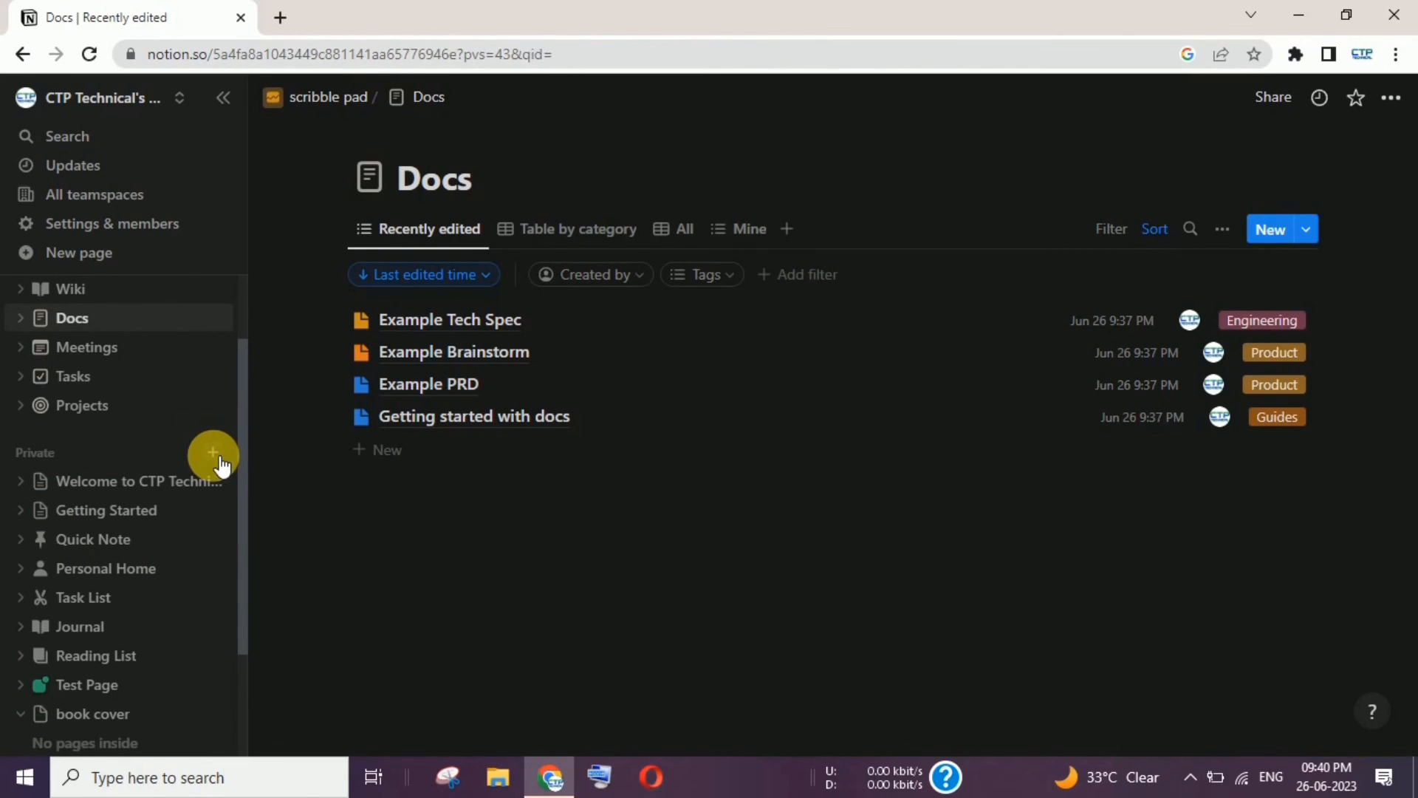
pyautogui.click(213, 452)
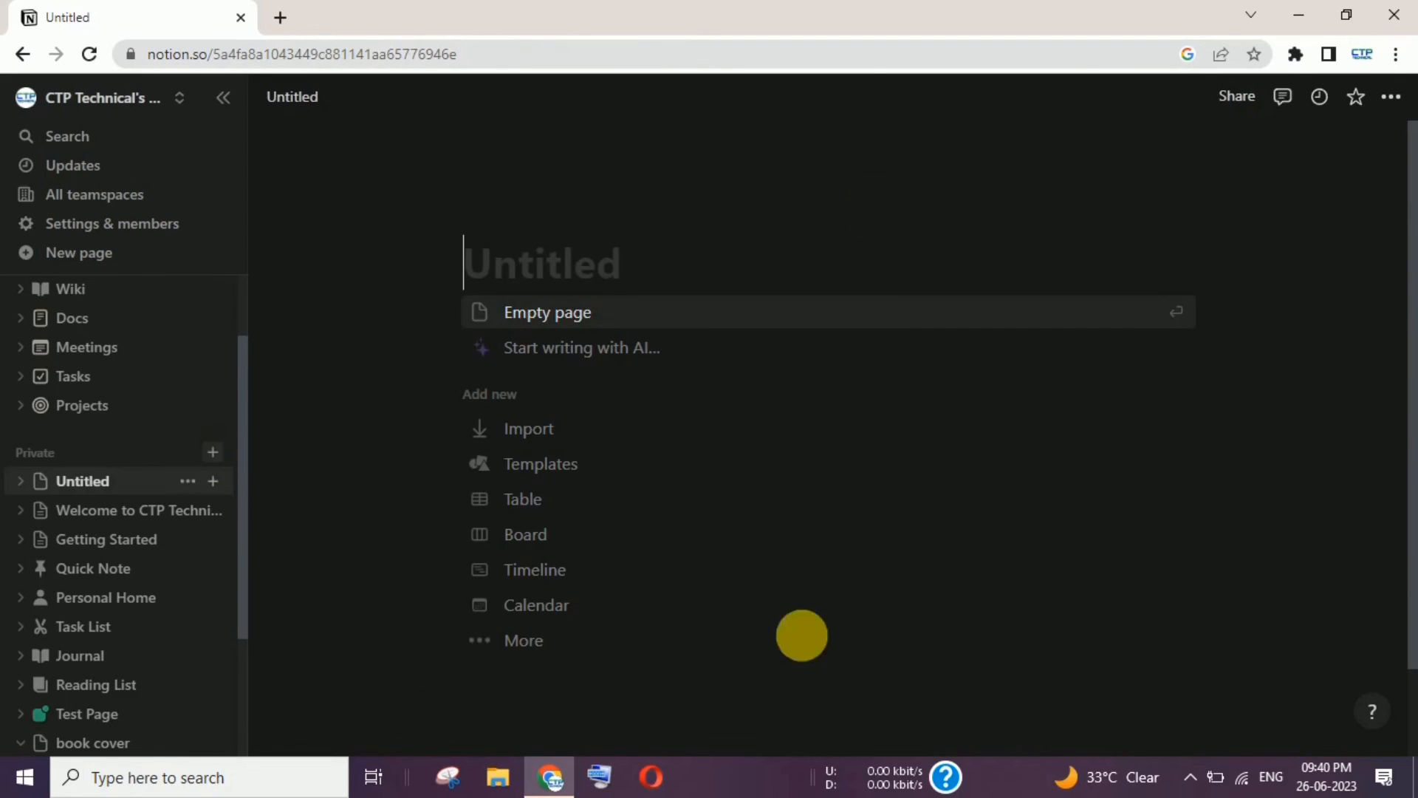
pyautogui.click(32, 454)
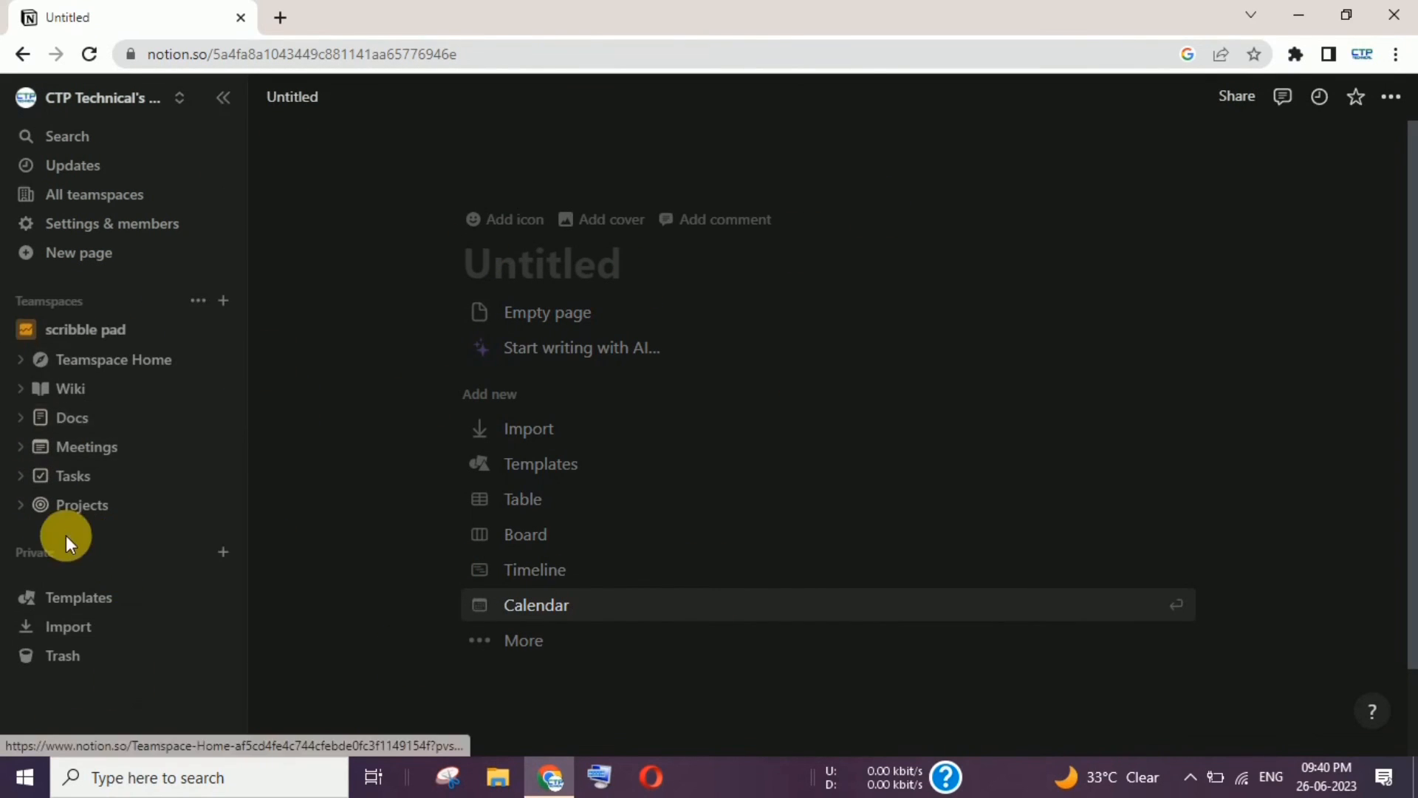
pyautogui.click(63, 558)
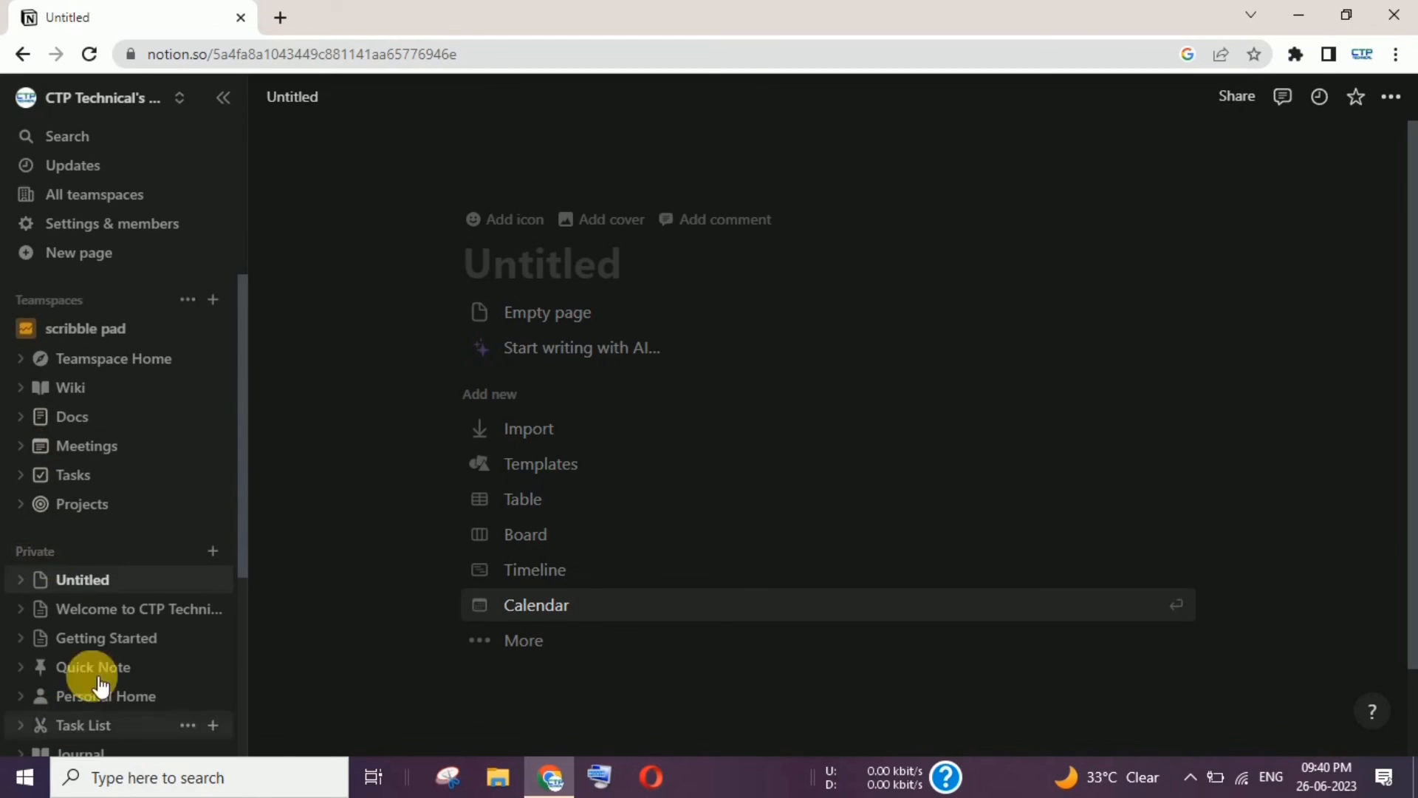
# Look through the lists of teamspace and private pages and add another blank private page
pyautogui.moveTo(234, 544); pyautogui.dragTo(225, 649)
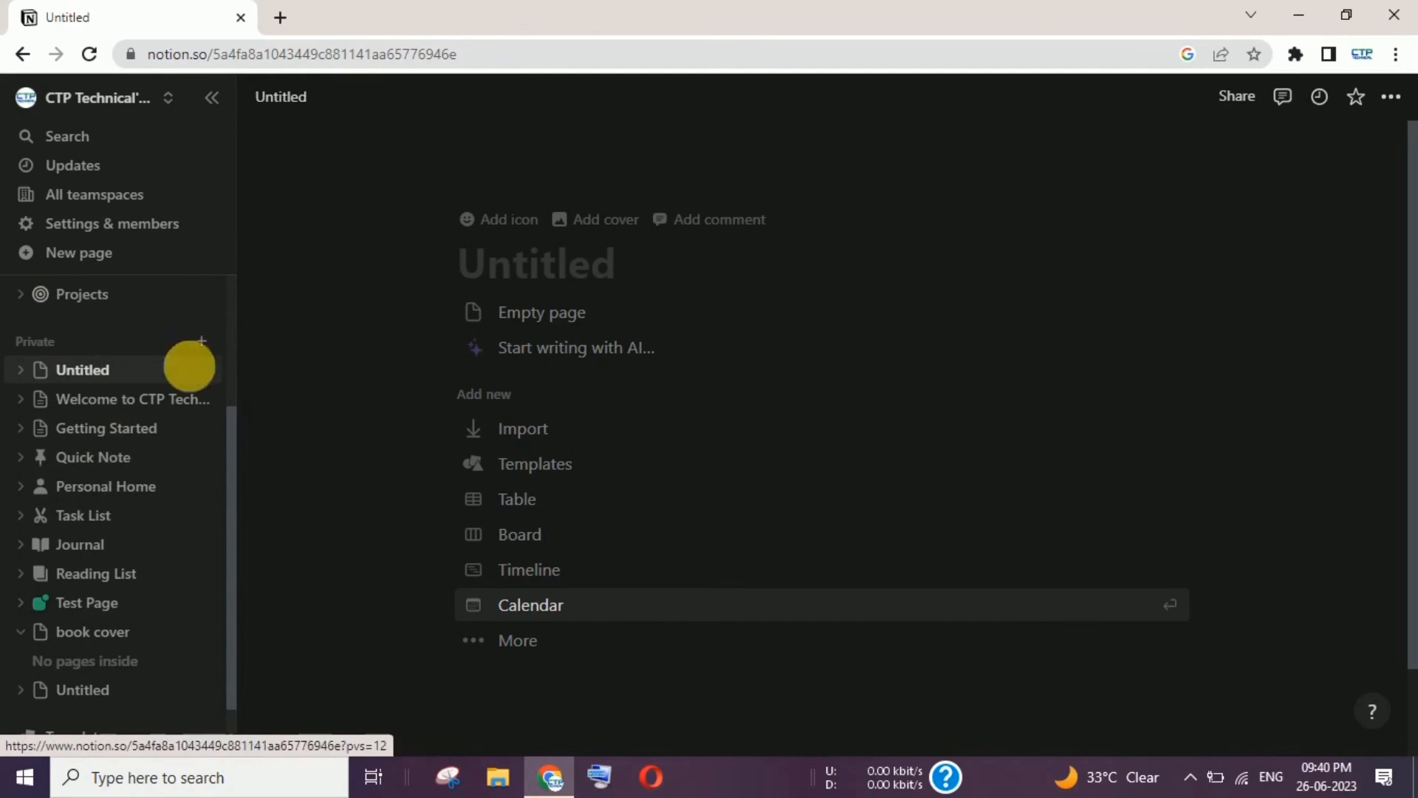
pyautogui.moveTo(237, 452); pyautogui.dragTo(221, 307)
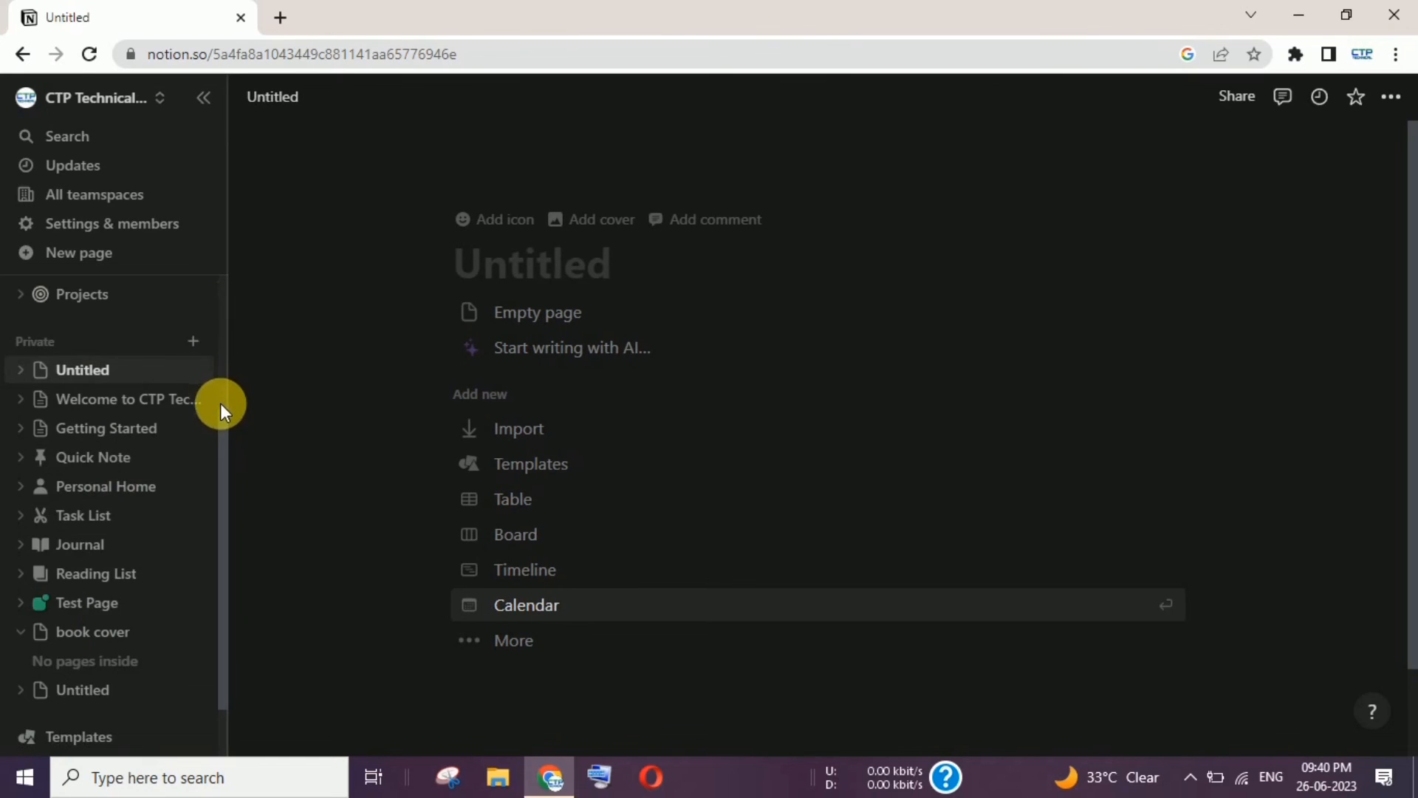
pyautogui.scroll(3, 220, 415)
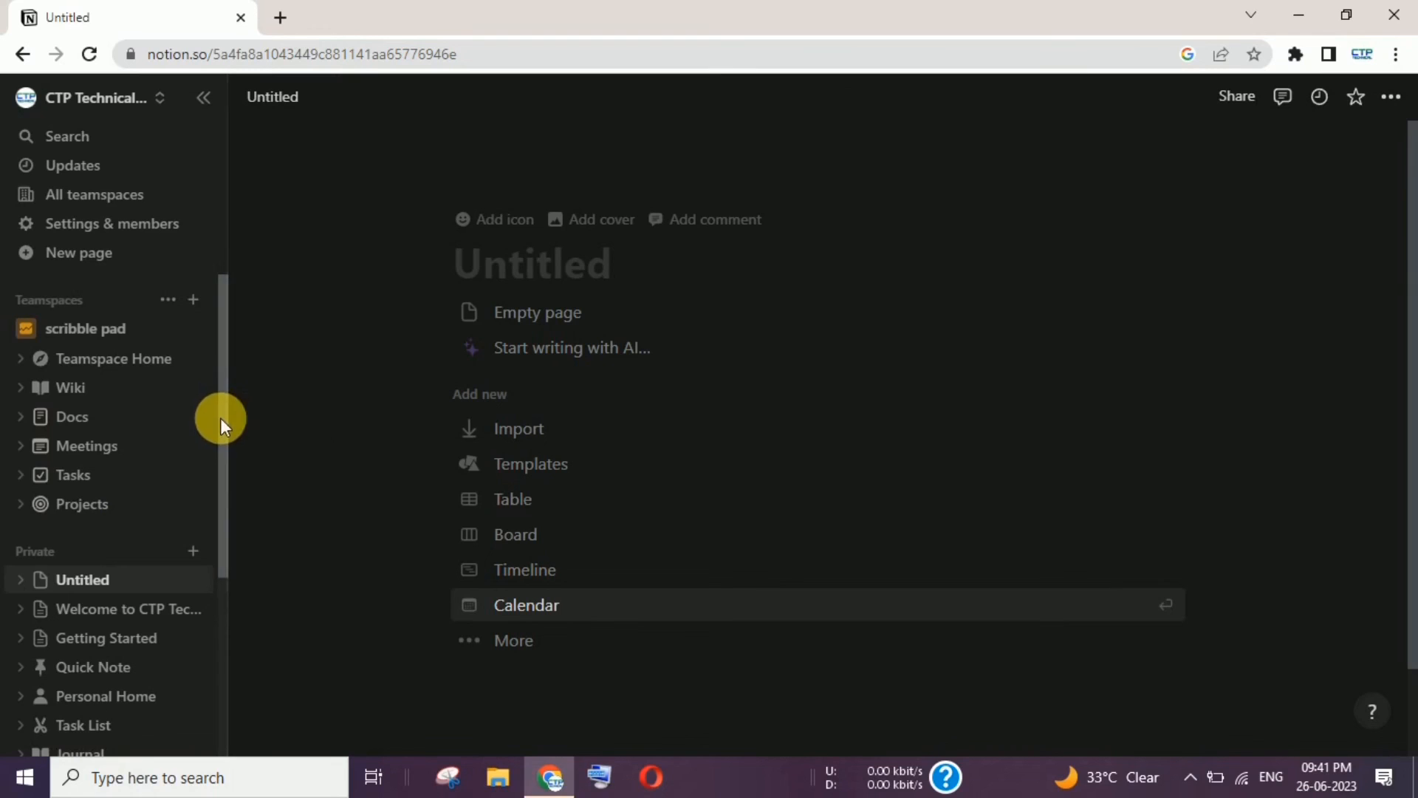
pyautogui.scroll(-4, 231, 583)
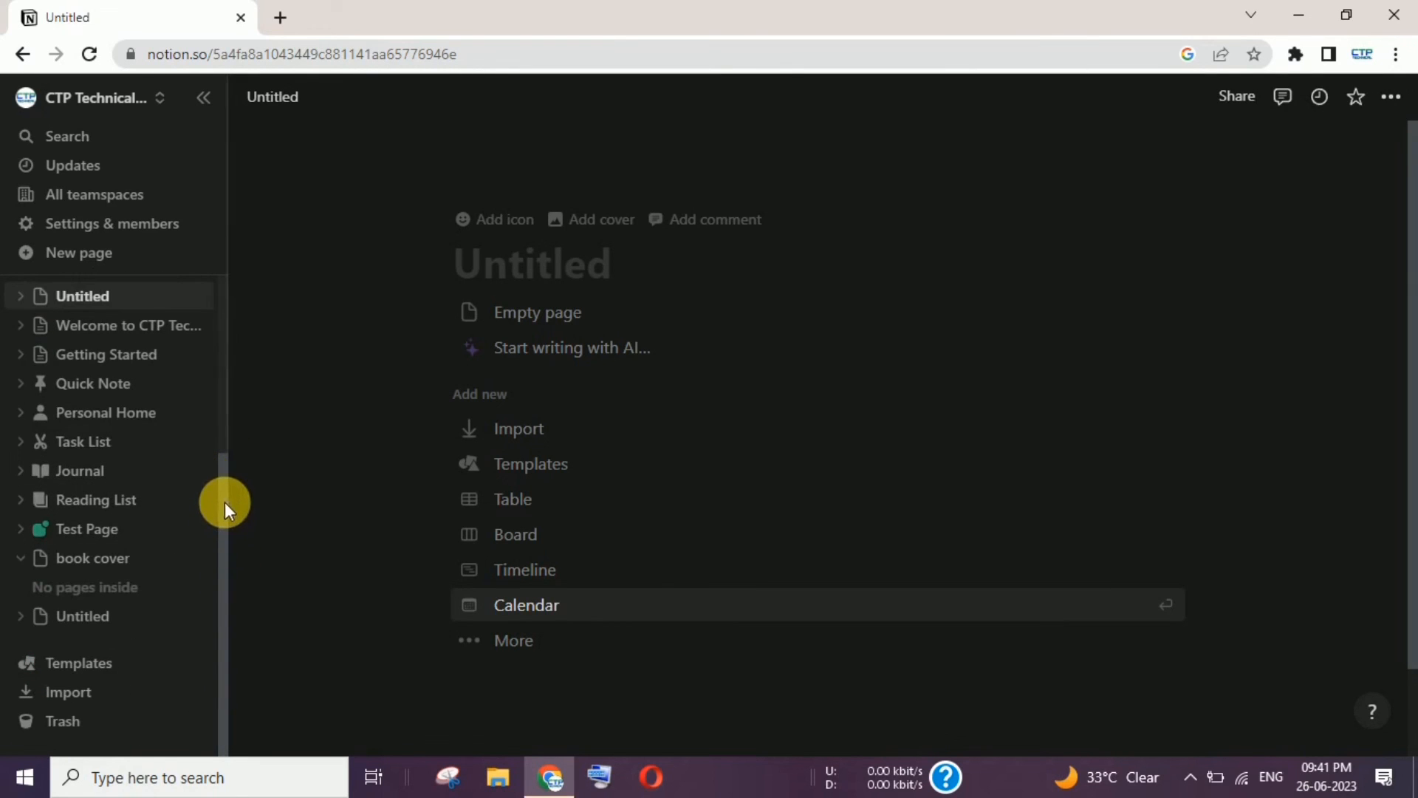
pyautogui.moveTo(222, 501); pyautogui.dragTo(220, 450)
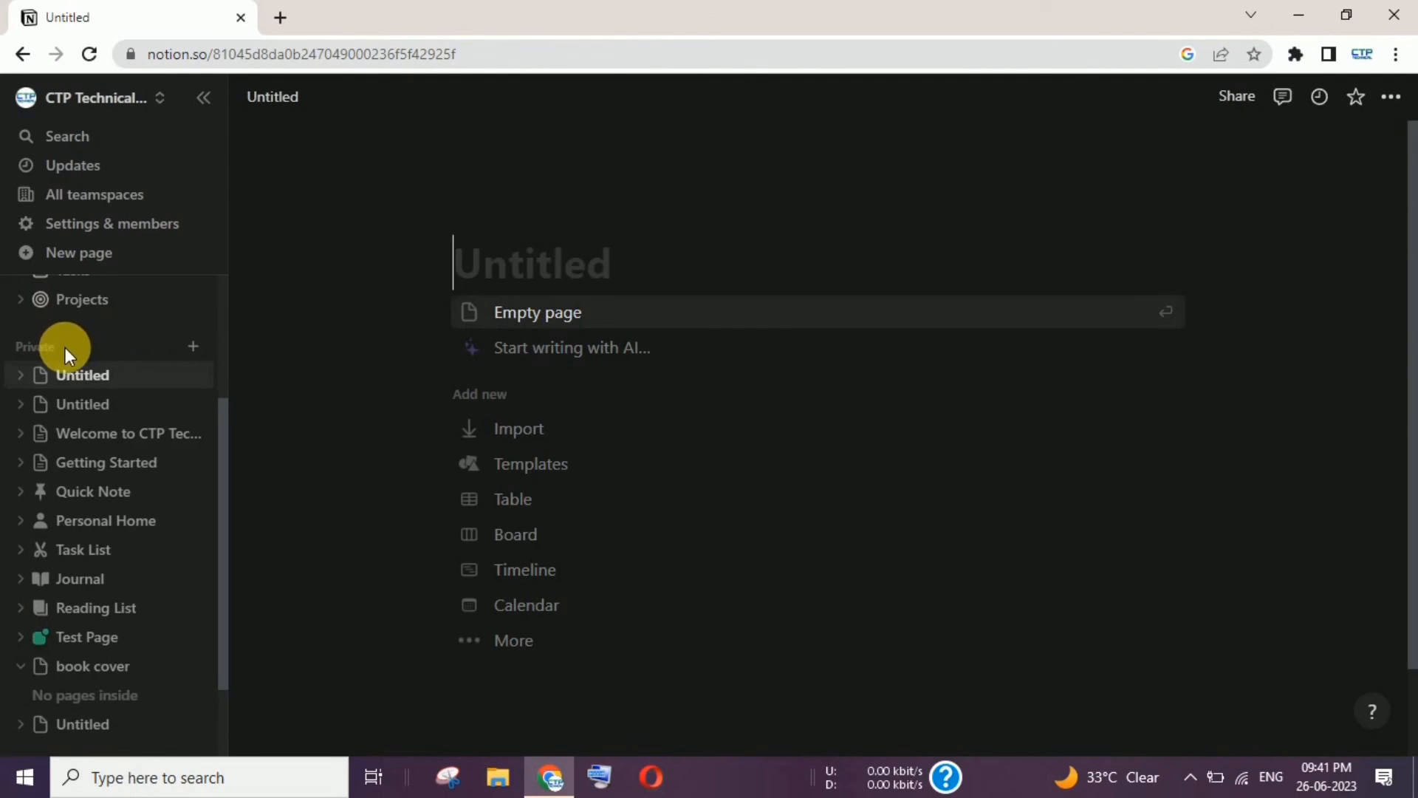
pyautogui.moveTo(220, 471); pyautogui.dragTo(229, 325)
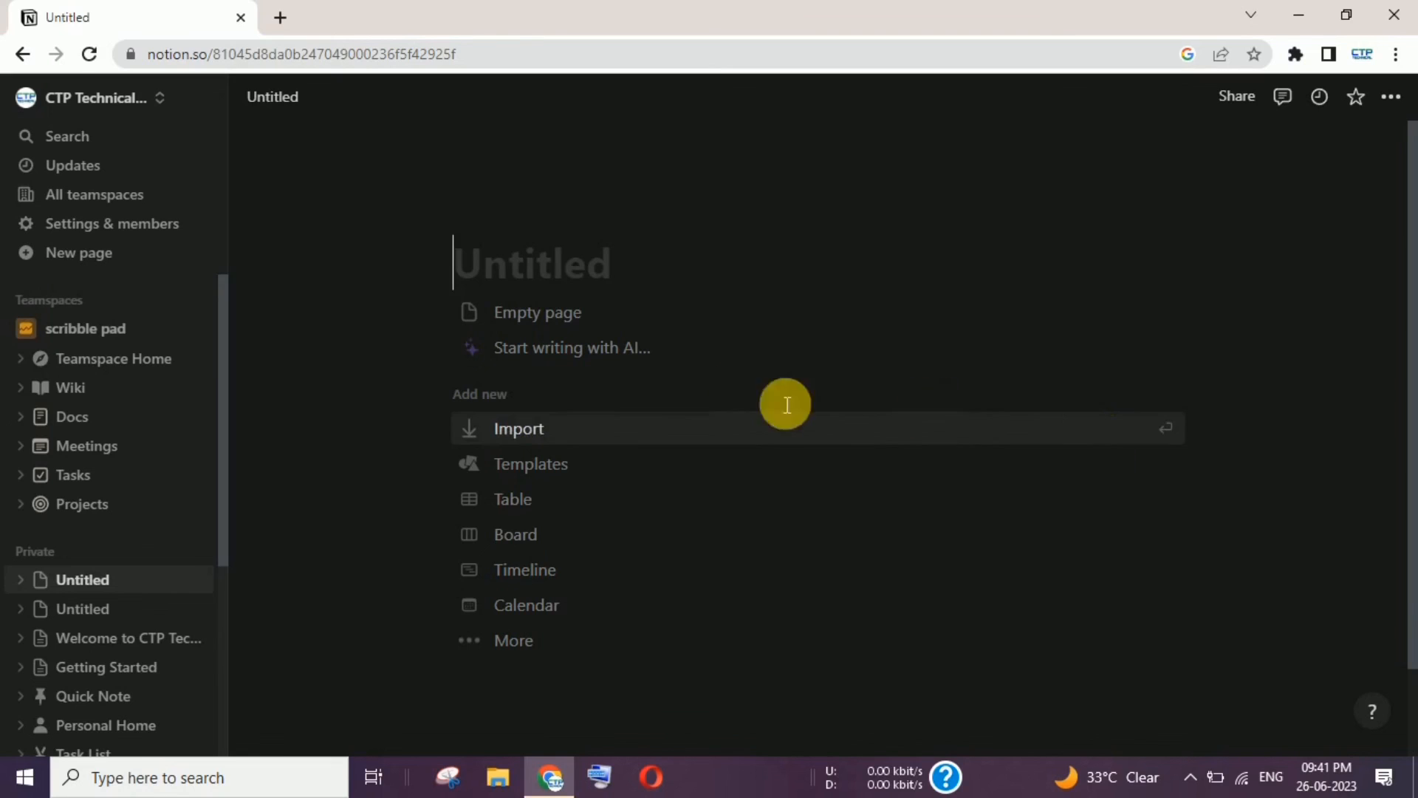